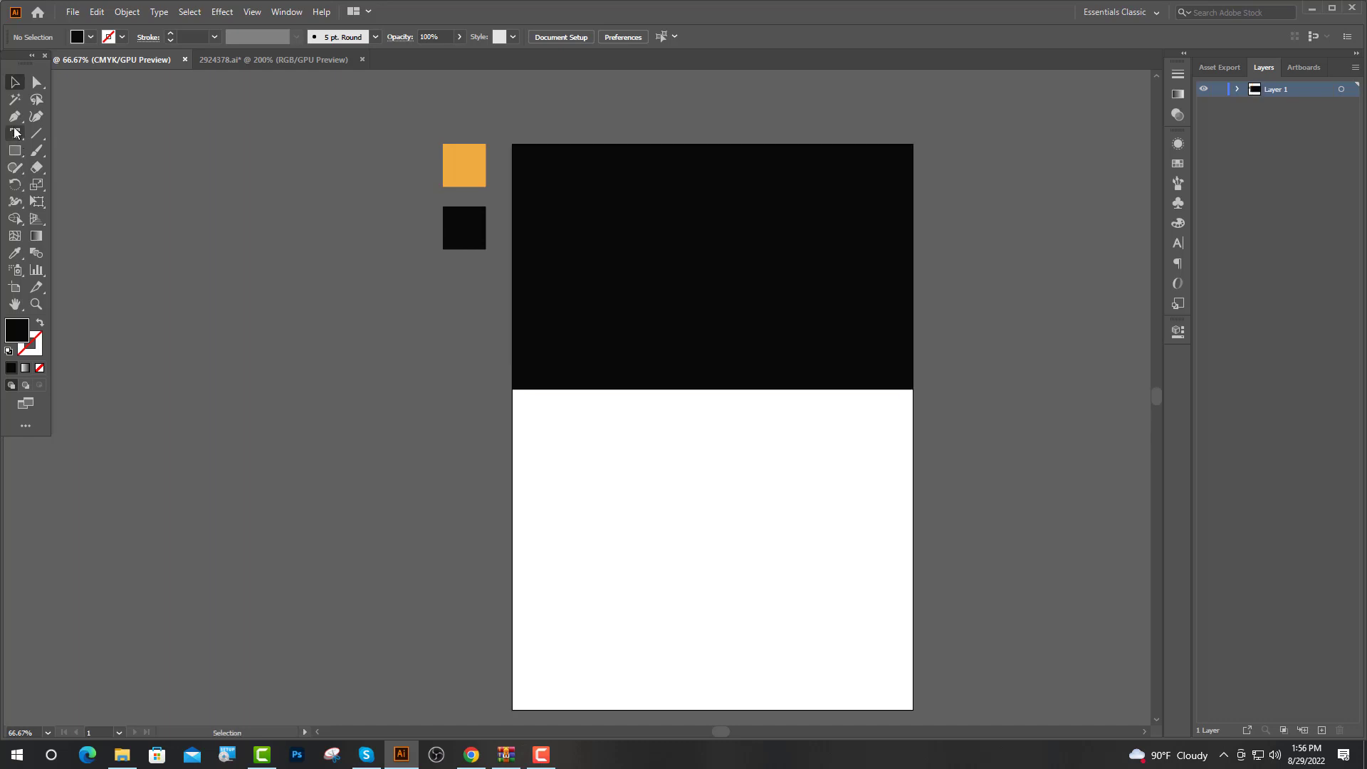
Add a centre anchor on the black rectangle's bottom edge and push it down into a V
click(15, 116)
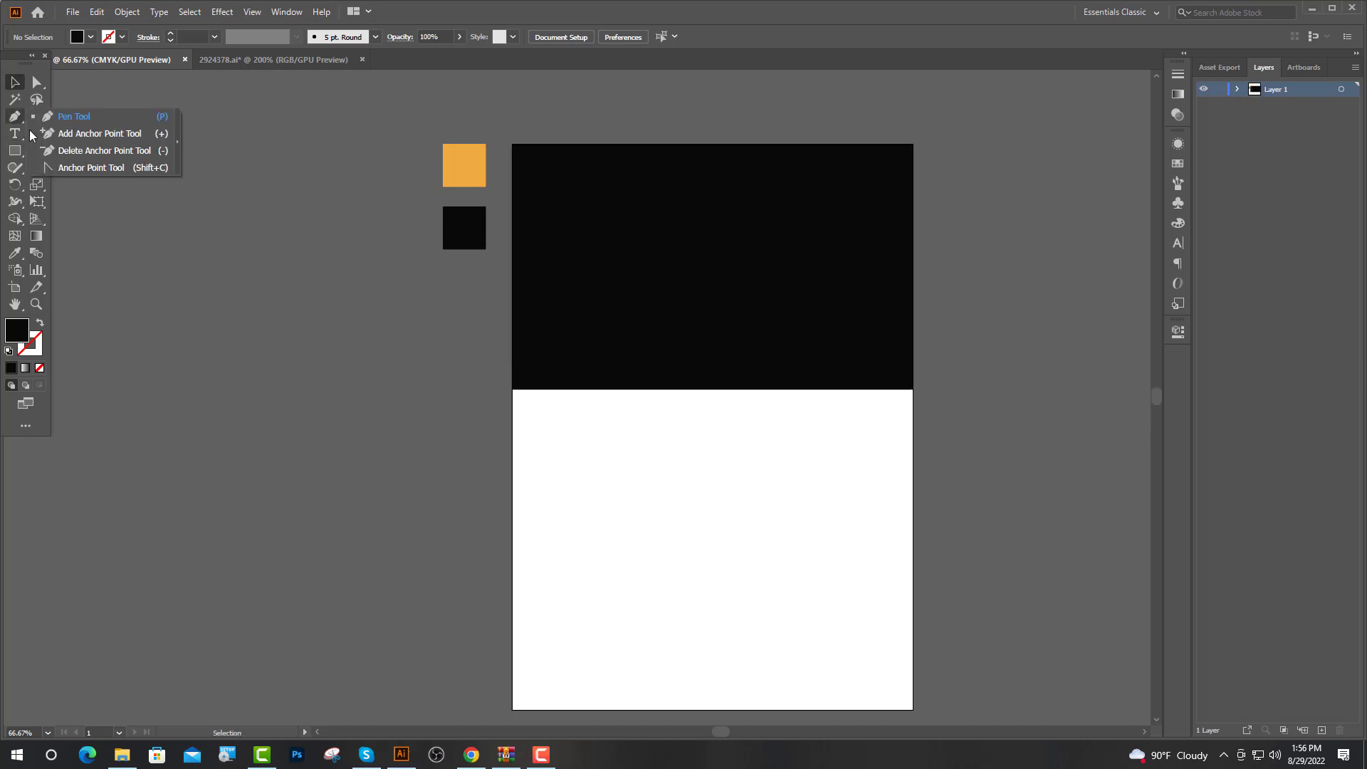
click(78, 136)
click(712, 389)
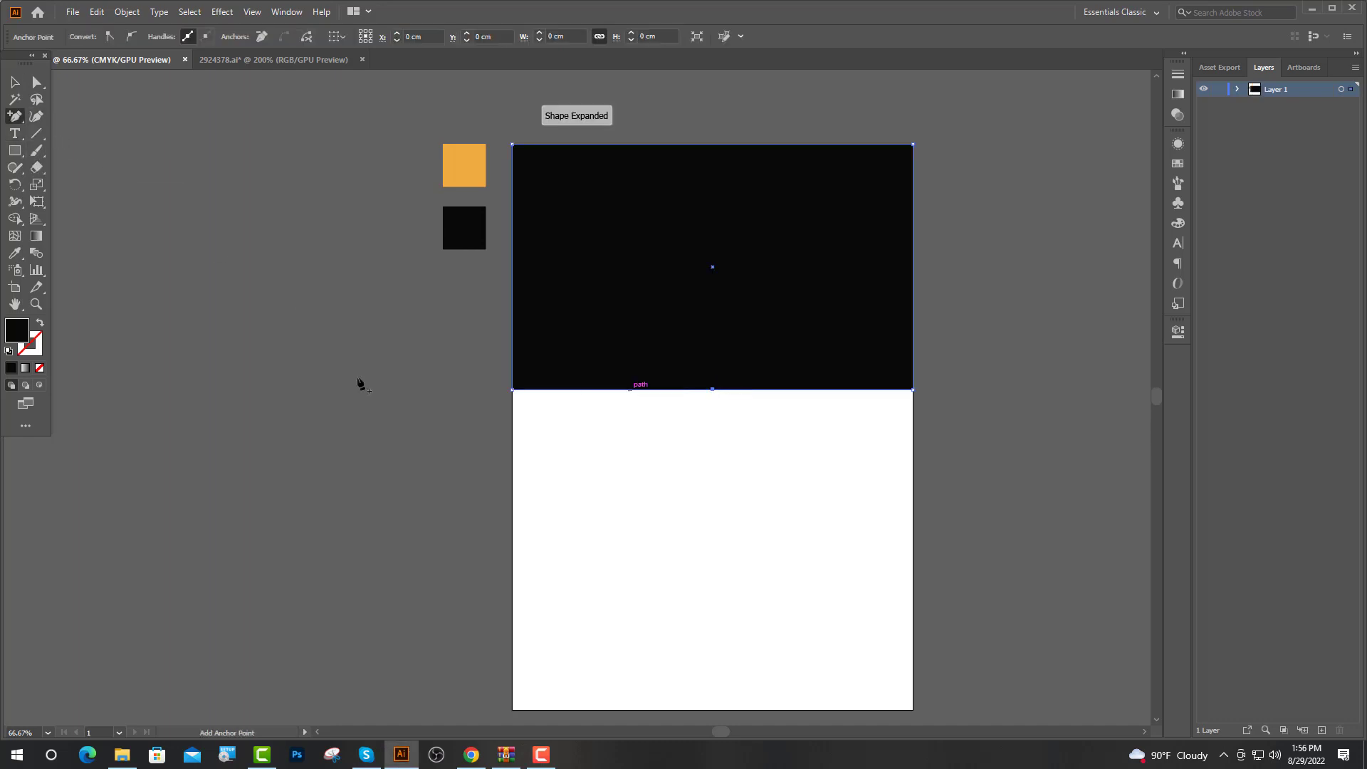
click(36, 83)
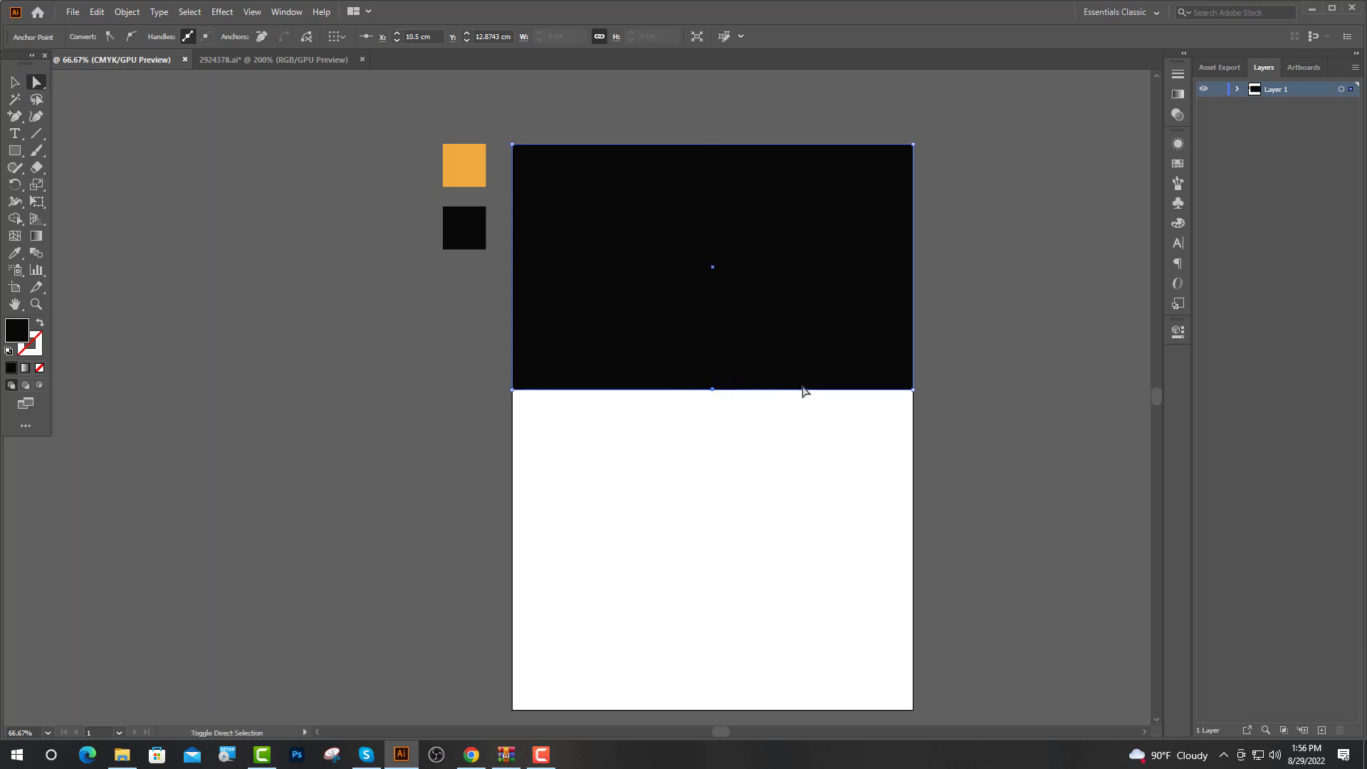
key(shift+Down)
key(shift+Down)
key(shift+Down)
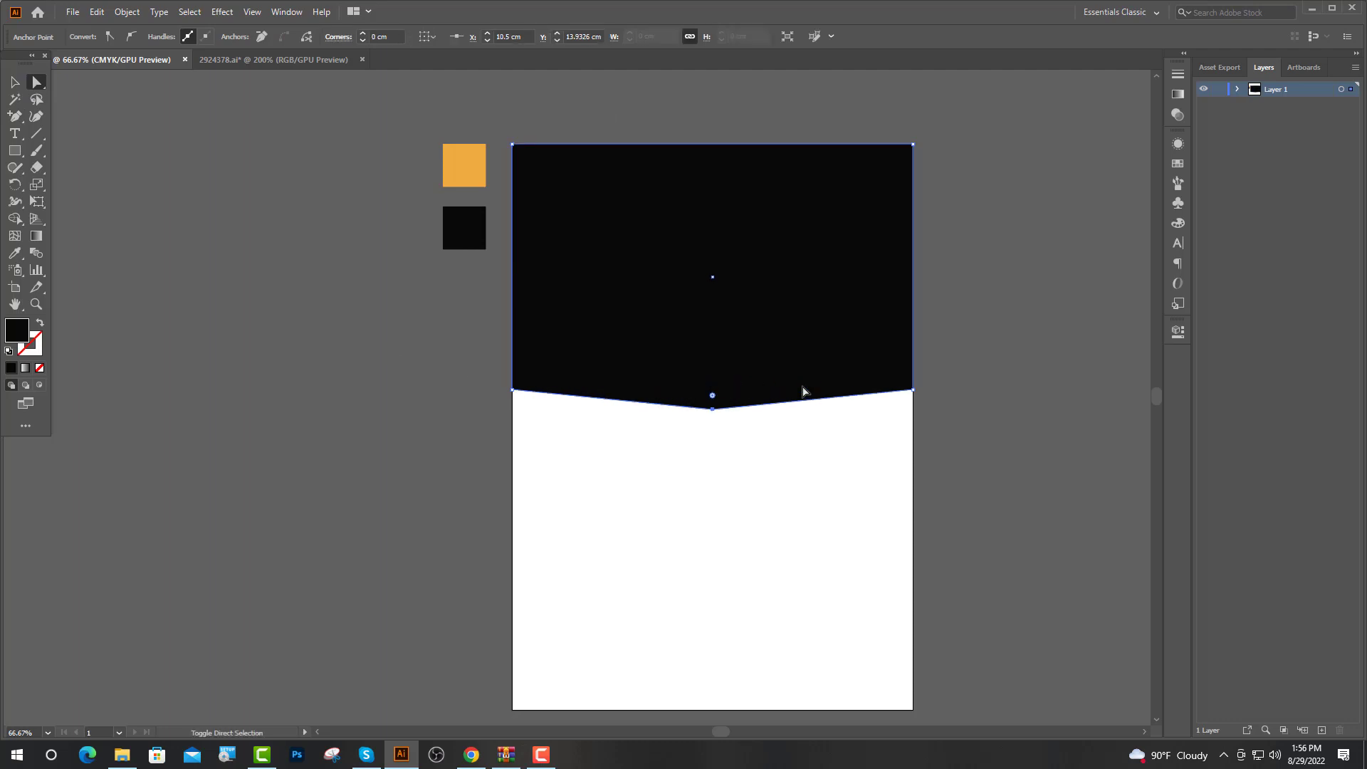
key(shift+Down)
key(shift+Down)
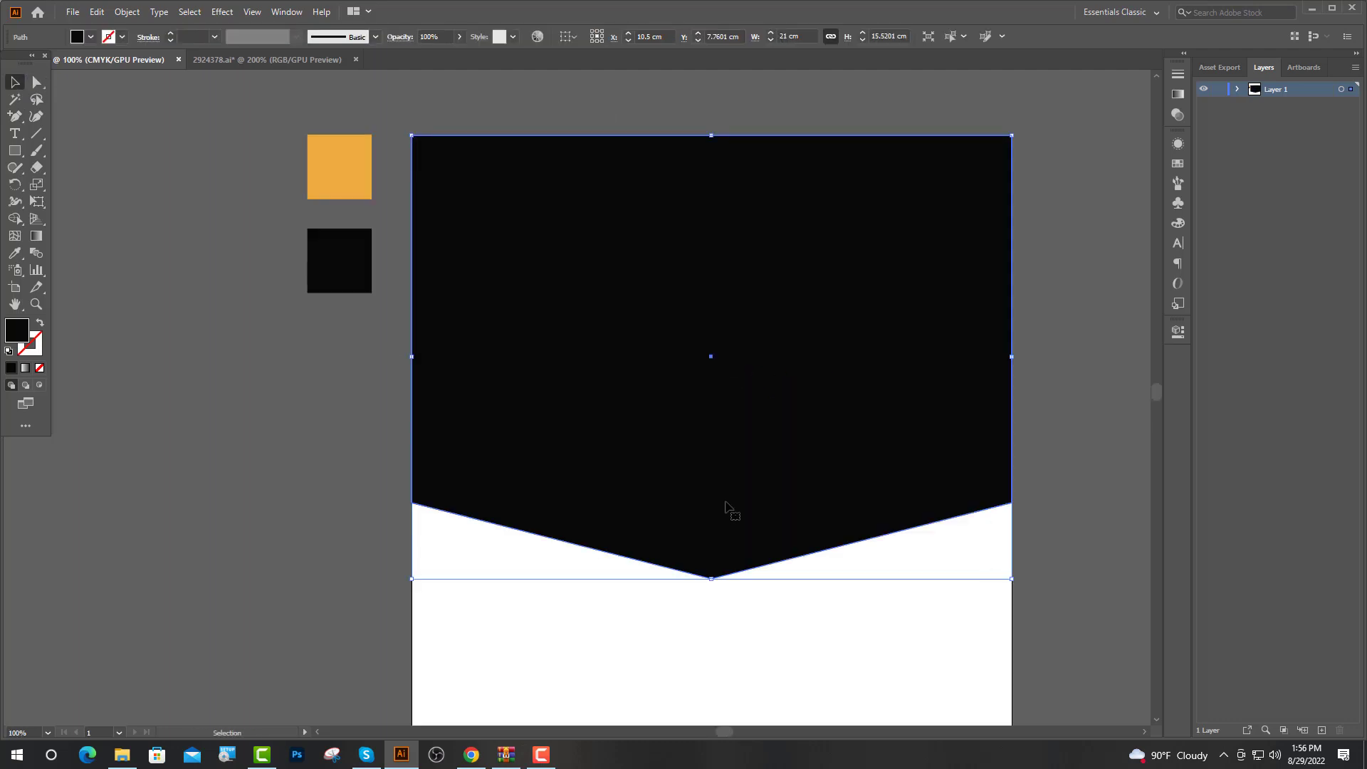
key(a)
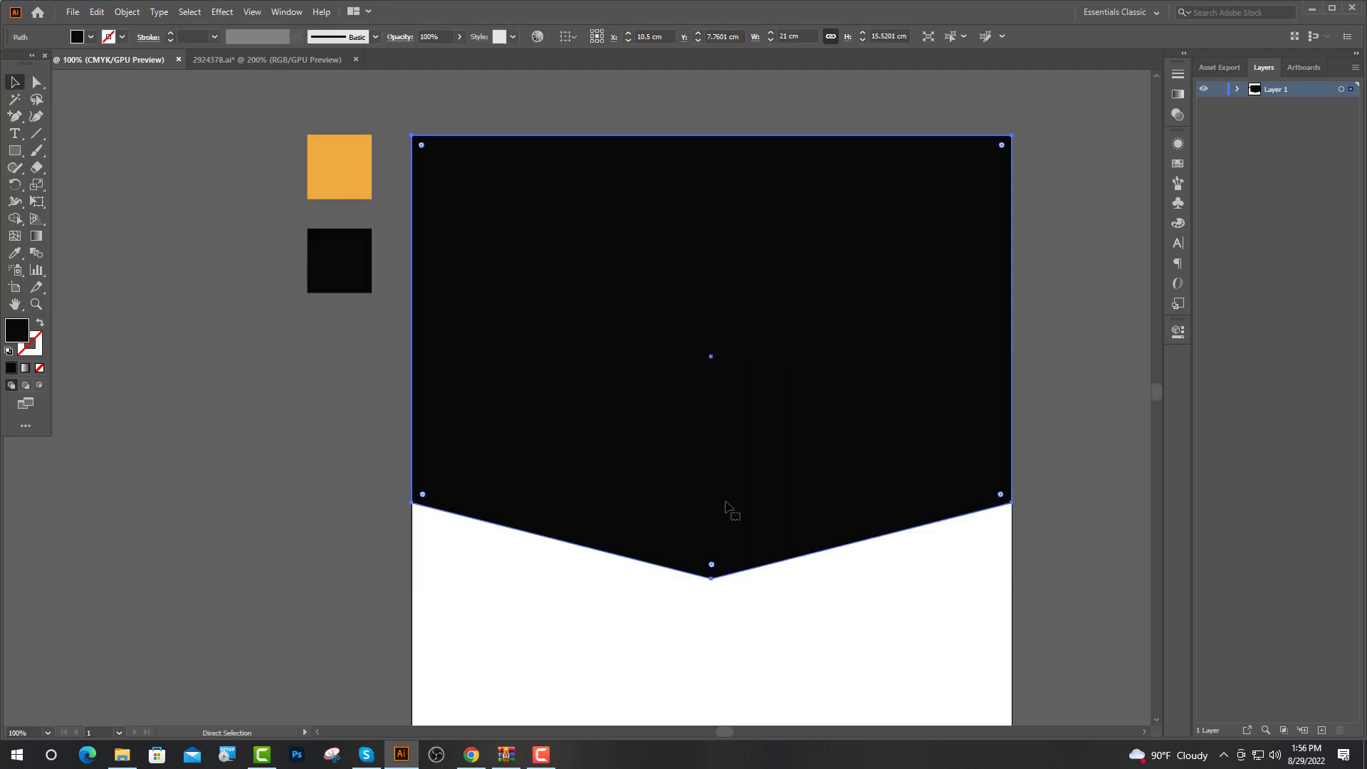
scroll(722, 507, up, 1)
key(v)
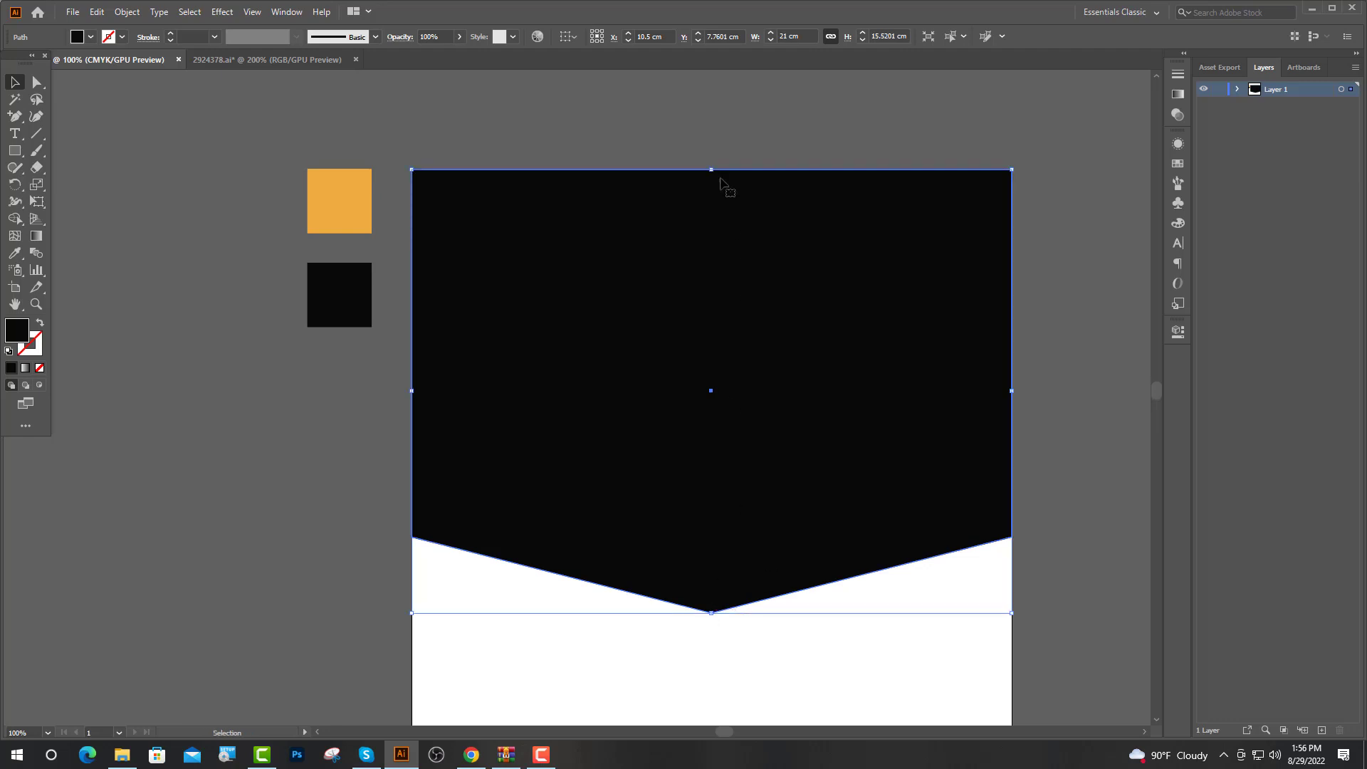
Stretch the duplicate shape to the page top and move it below the black path in Layers
drag(713, 169, 714, 155)
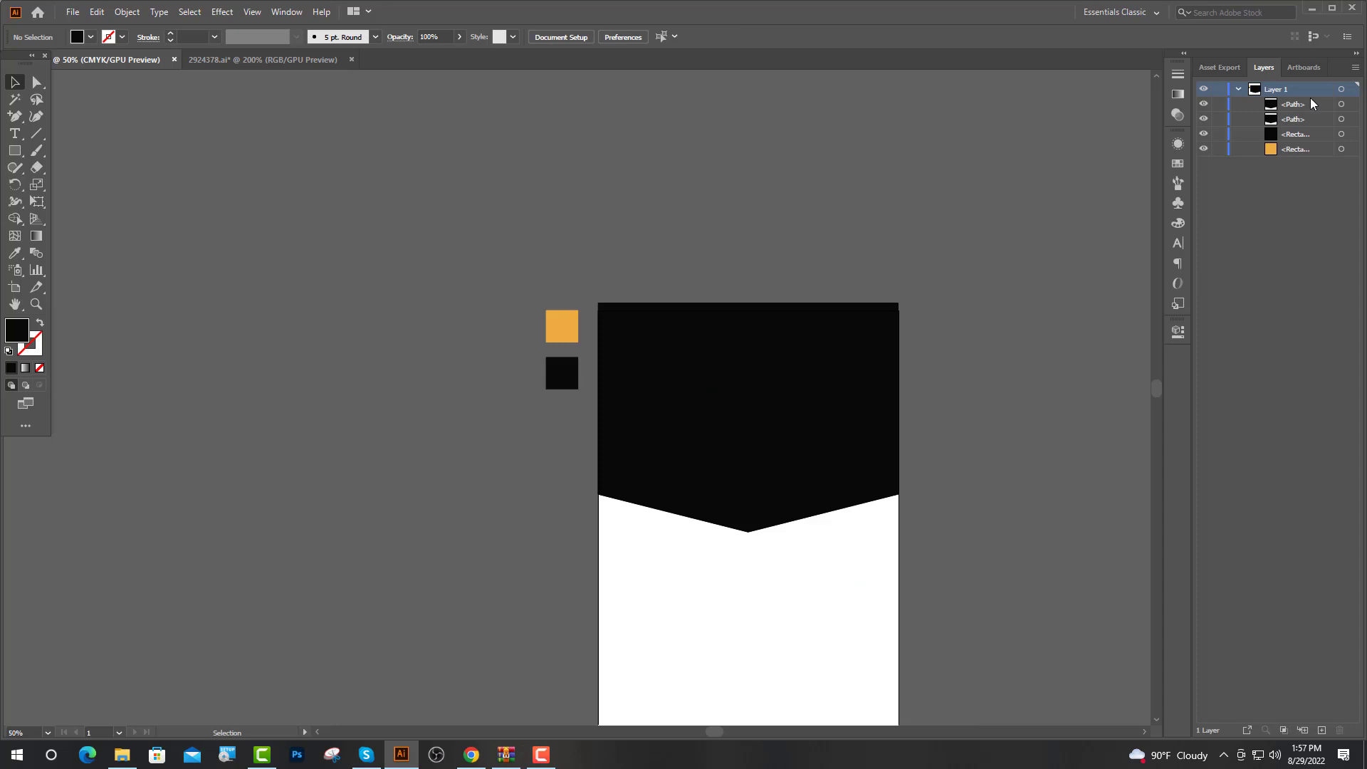
click(1312, 104)
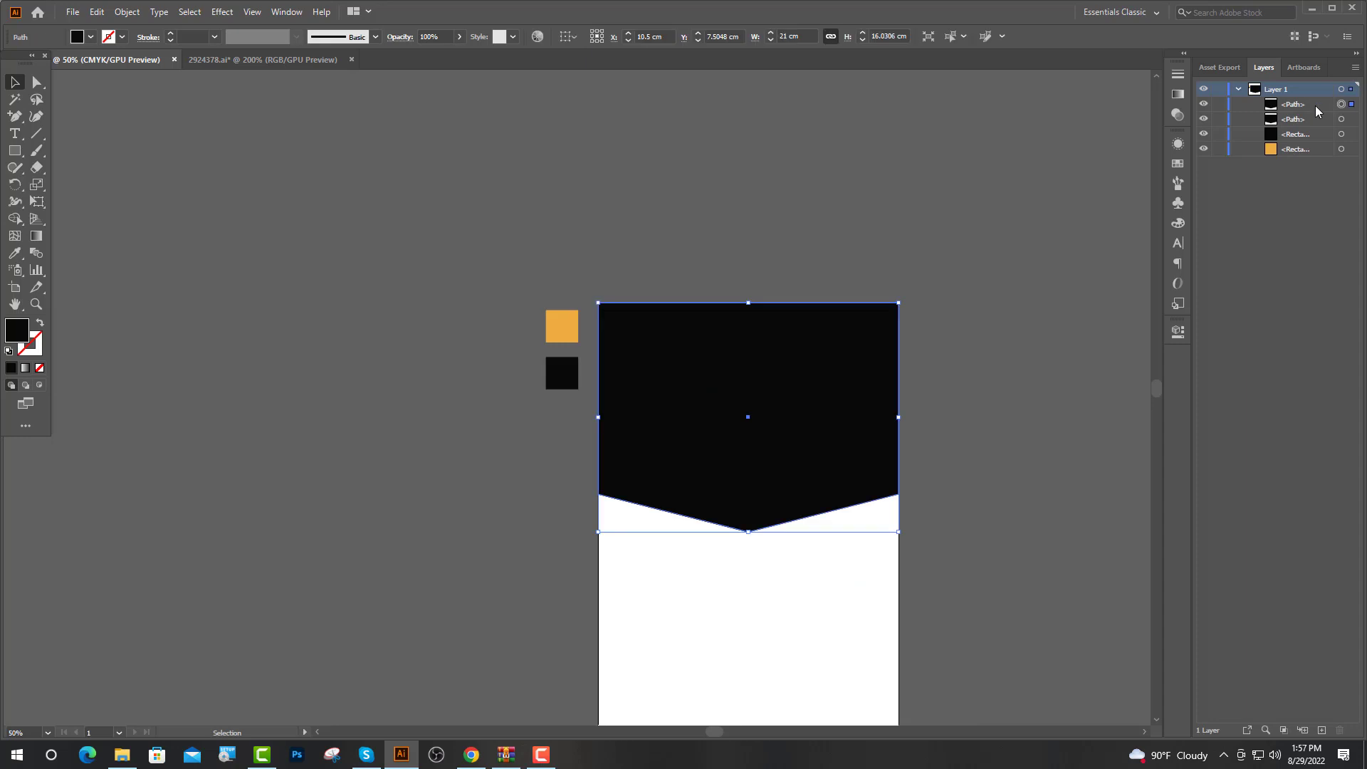
drag(1315, 126, 1314, 128)
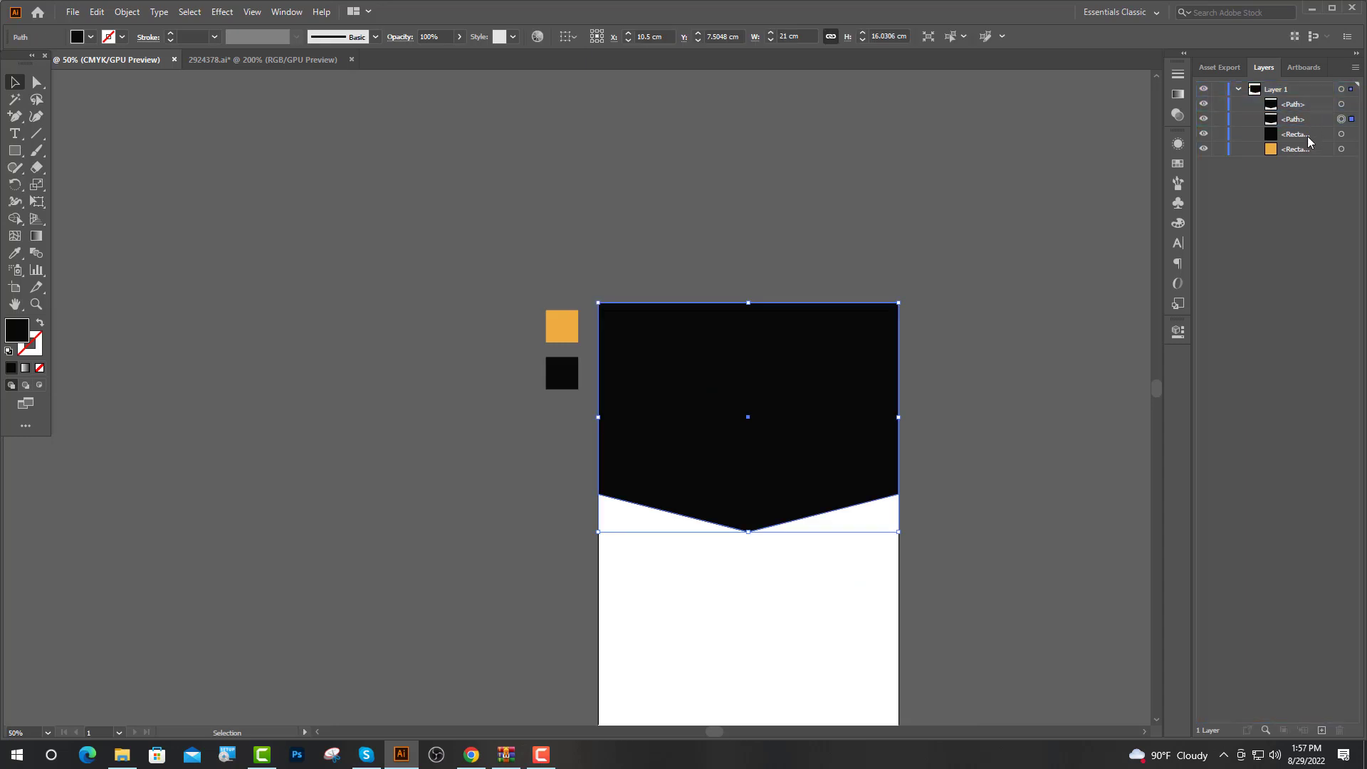
shift+click(1342, 105)
key(ctrl+g)
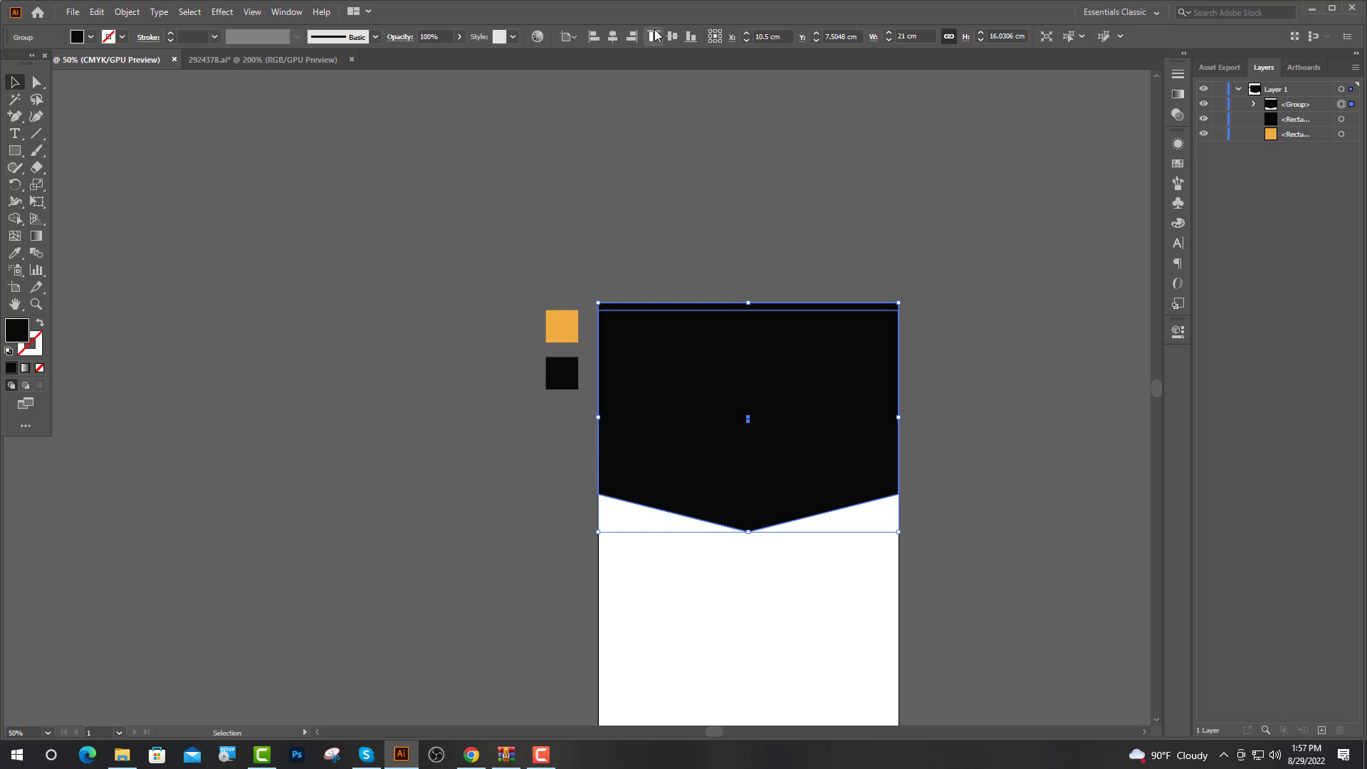
key(ctrl+z)
key(ctrl+equal)
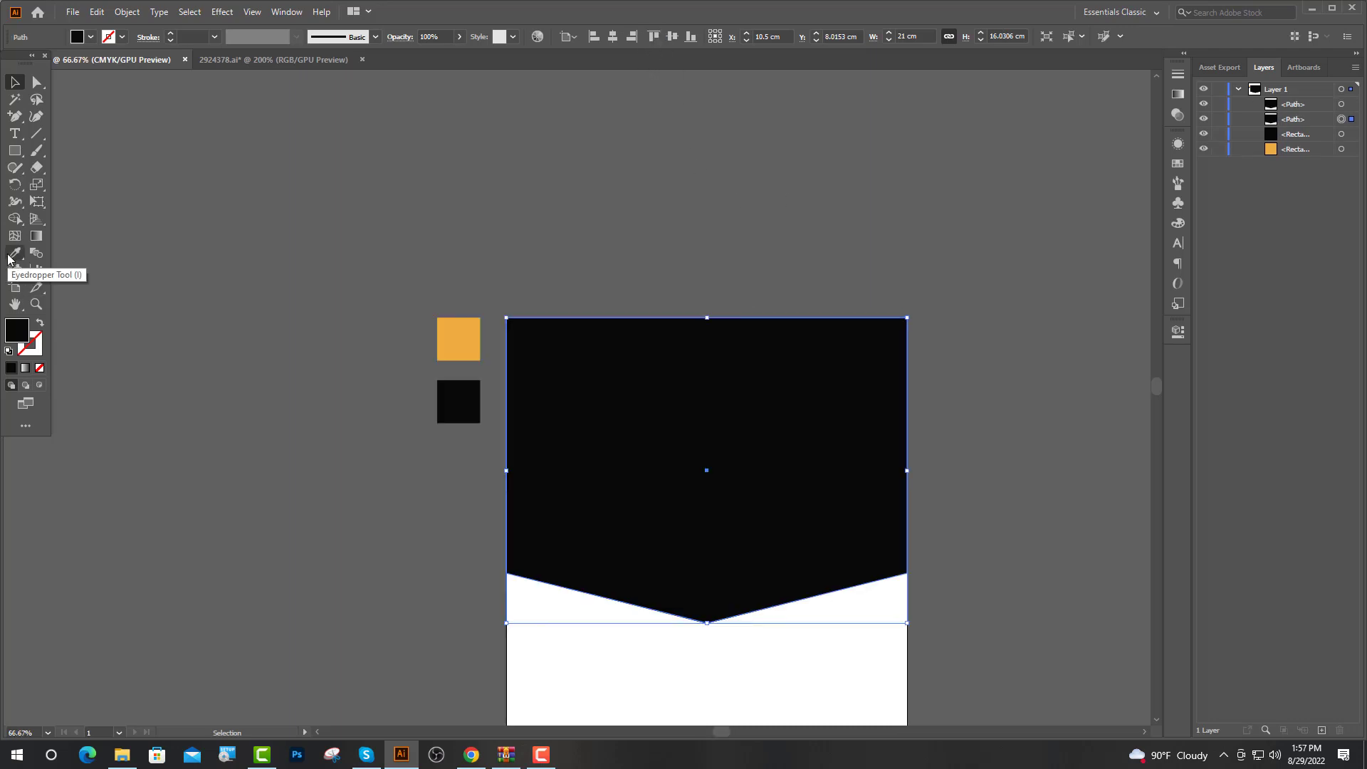
Fill the lower duplicate with the orange swatch colour
click(14, 253)
click(451, 343)
key(ctrl+shift+a)
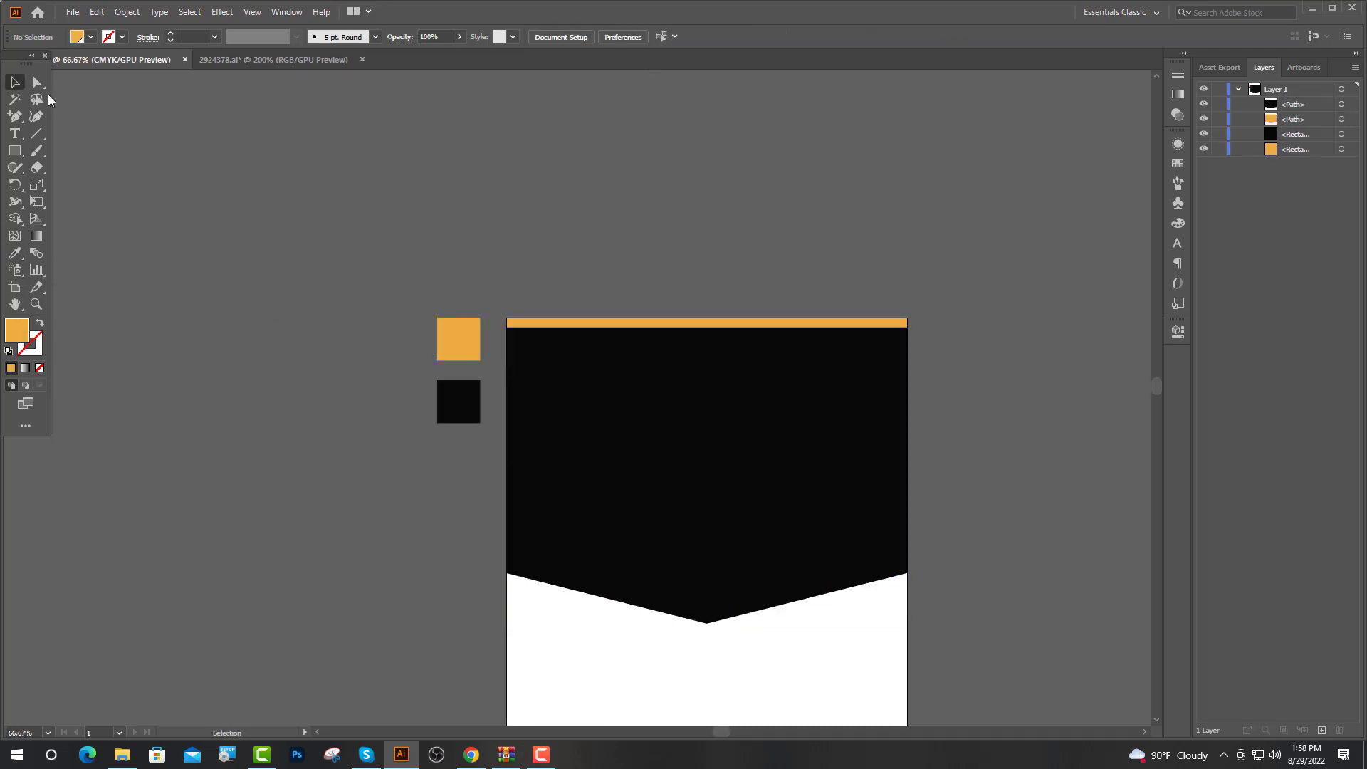
Nudge the orange shape's bottom-left, middle and right anchors down
click(35, 83)
click(553, 323)
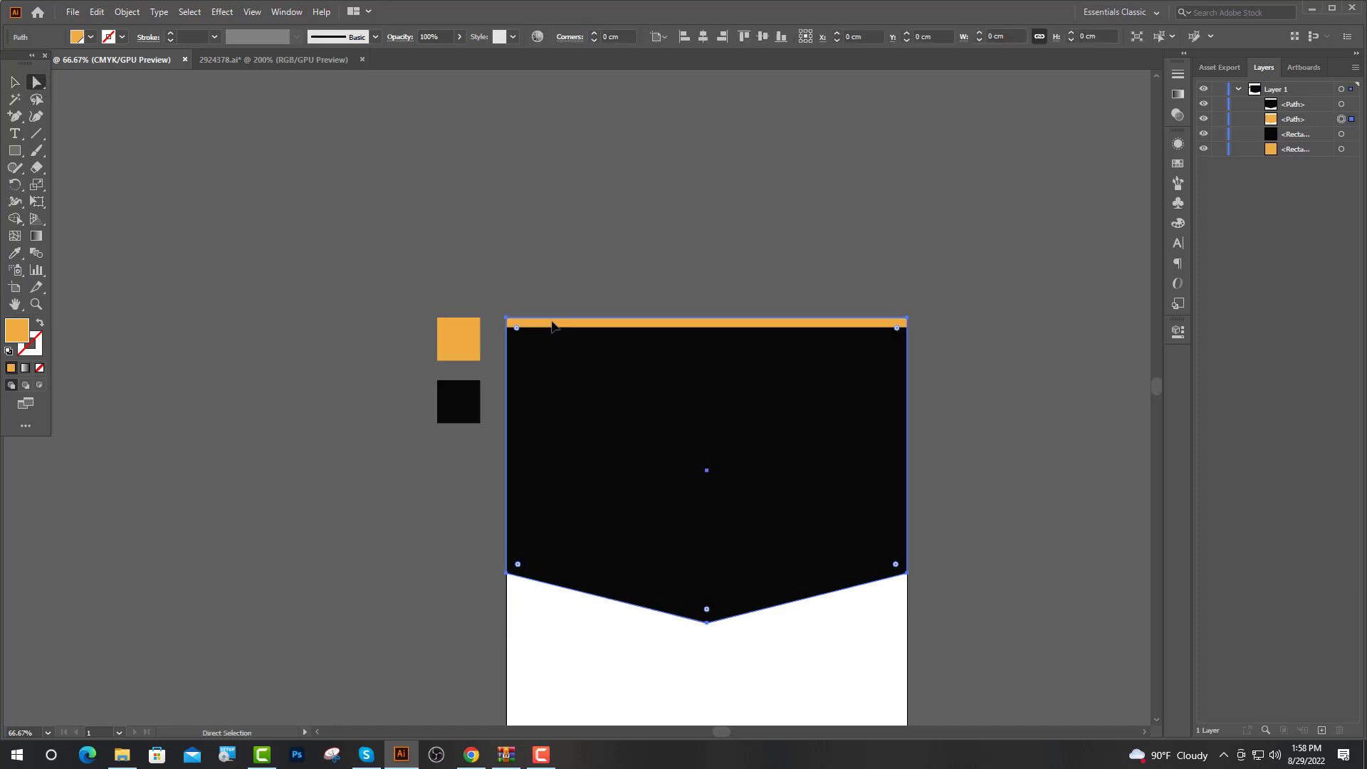
click(506, 573)
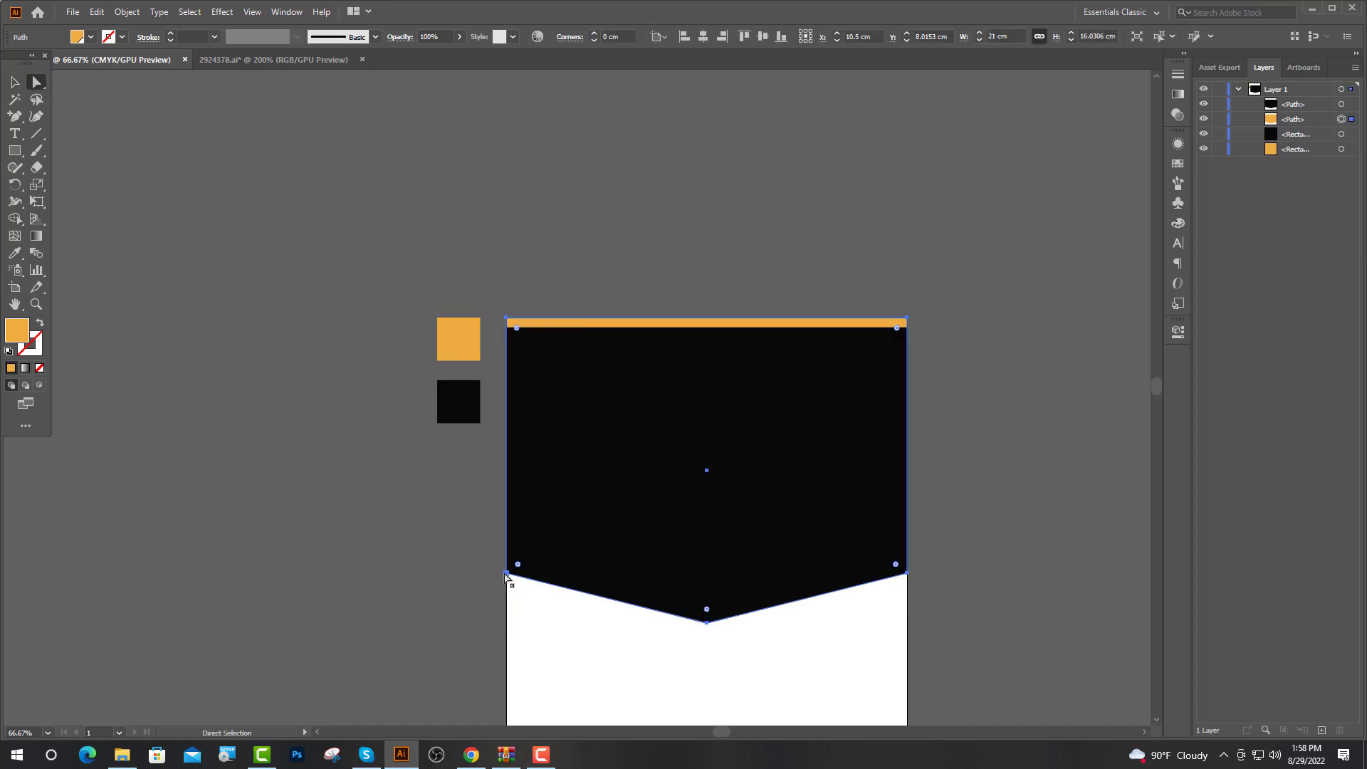
shift+click(707, 623)
shift+click(908, 574)
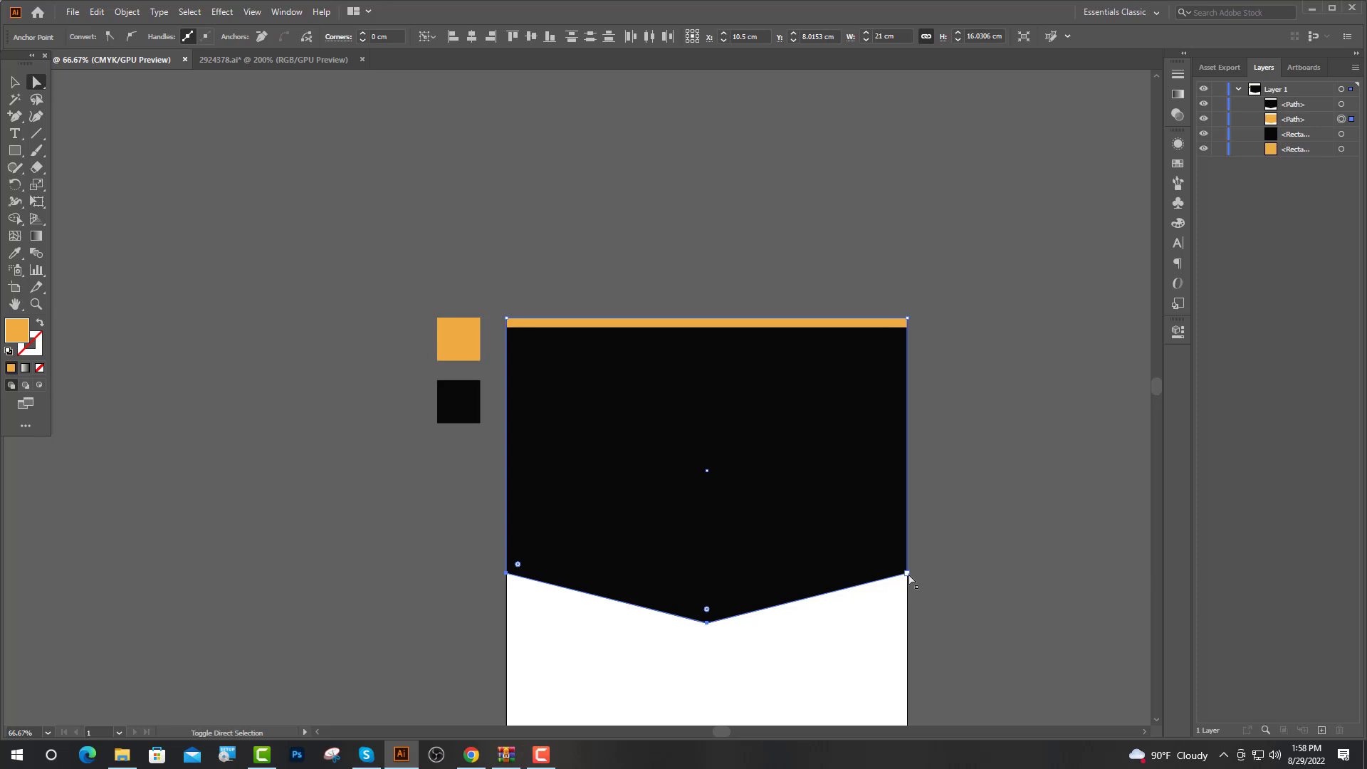
key(Down)
key(Down)
key(Down)
key(Down)
key(Down)
key(Down)
key(Down)
key(Down)
key(Down)
key(Down)
key(Down)
key(Down)
key(Down)
Draw a V-shaped line along the header's bottom edge with the Pen tool
click(997, 558)
scroll(883, 634, up, 2)
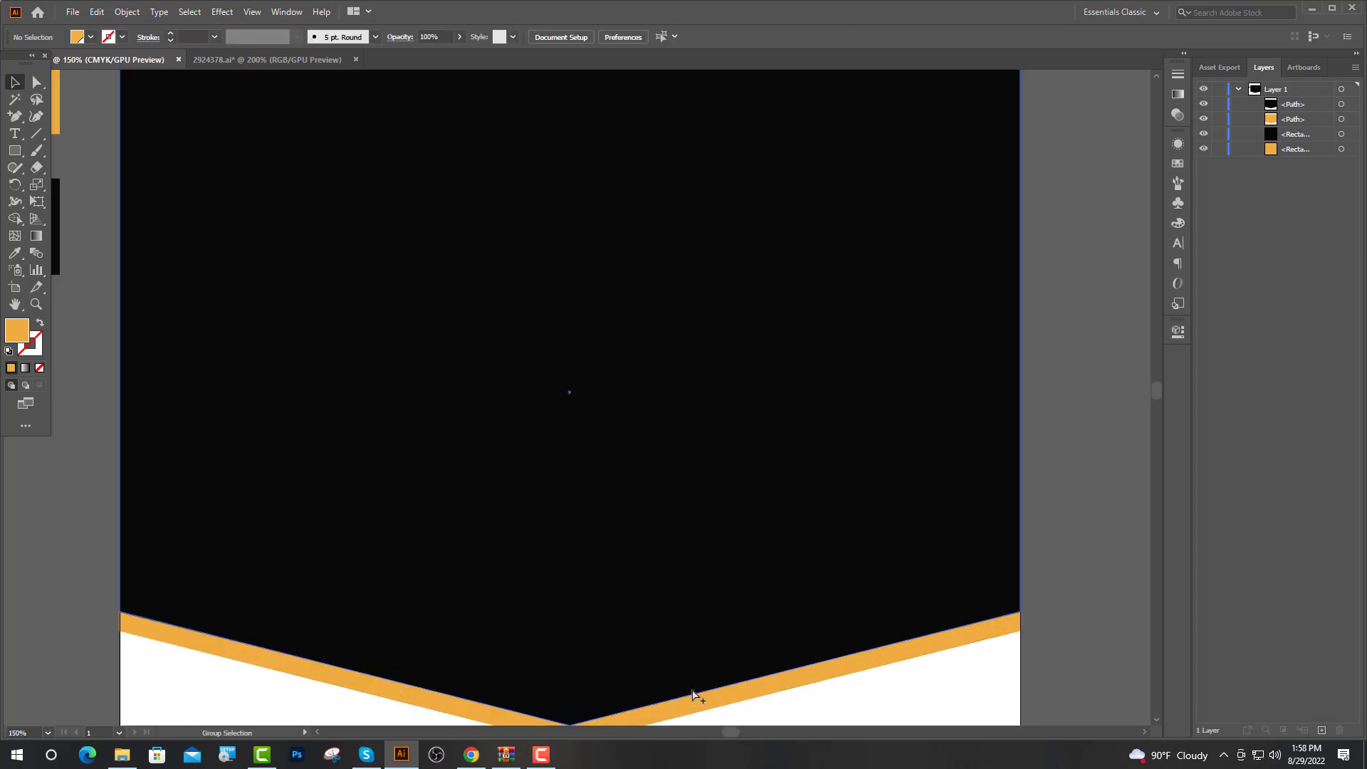
scroll(678, 618, down, 1)
click(15, 116)
click(121, 528)
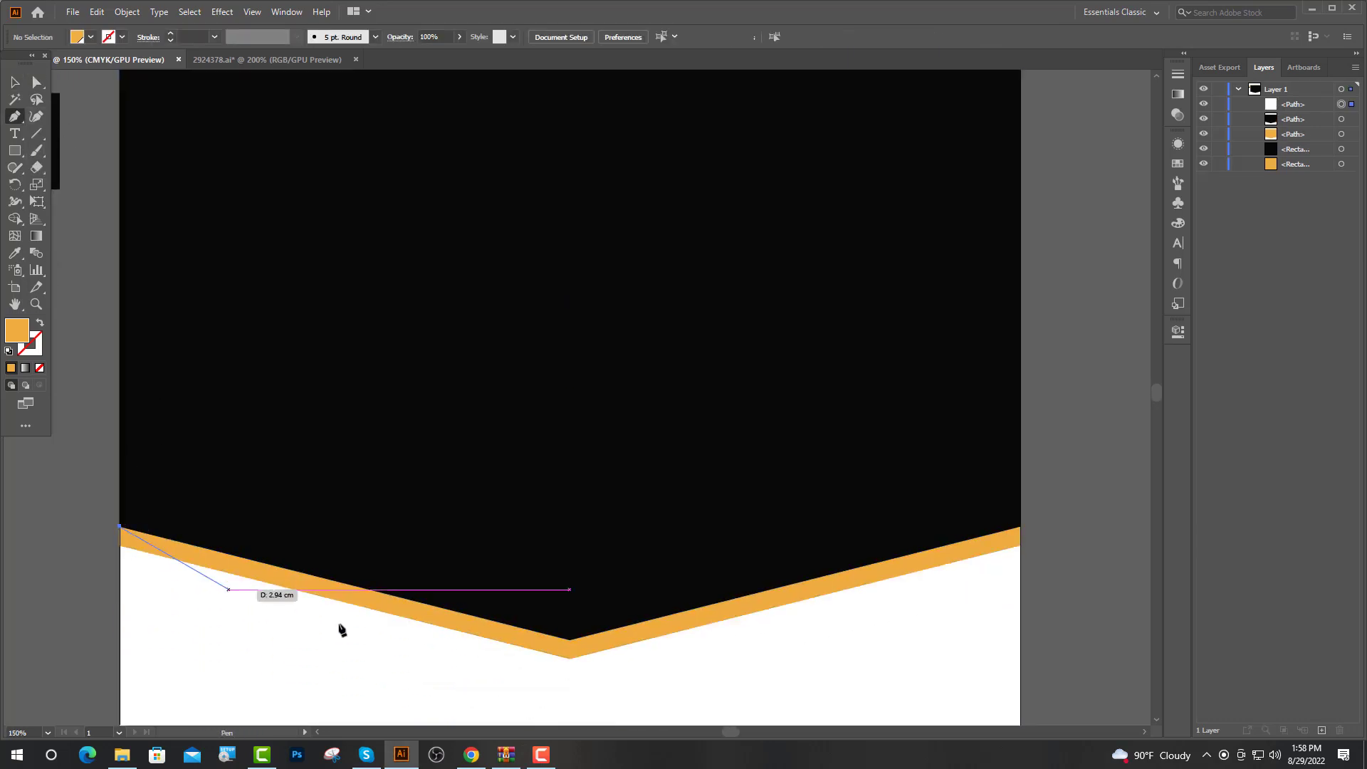
click(569, 639)
key(ctrl+minus)
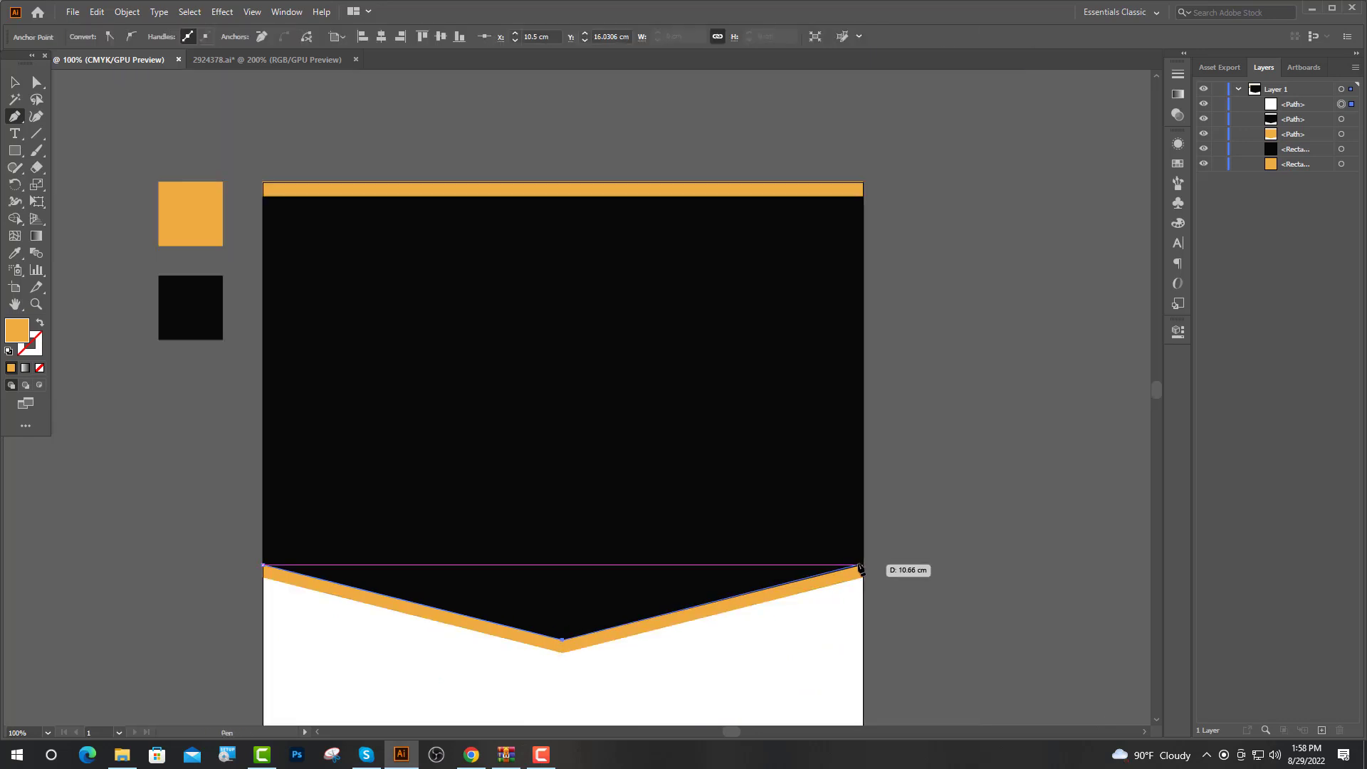
click(863, 565)
key(shift+x)
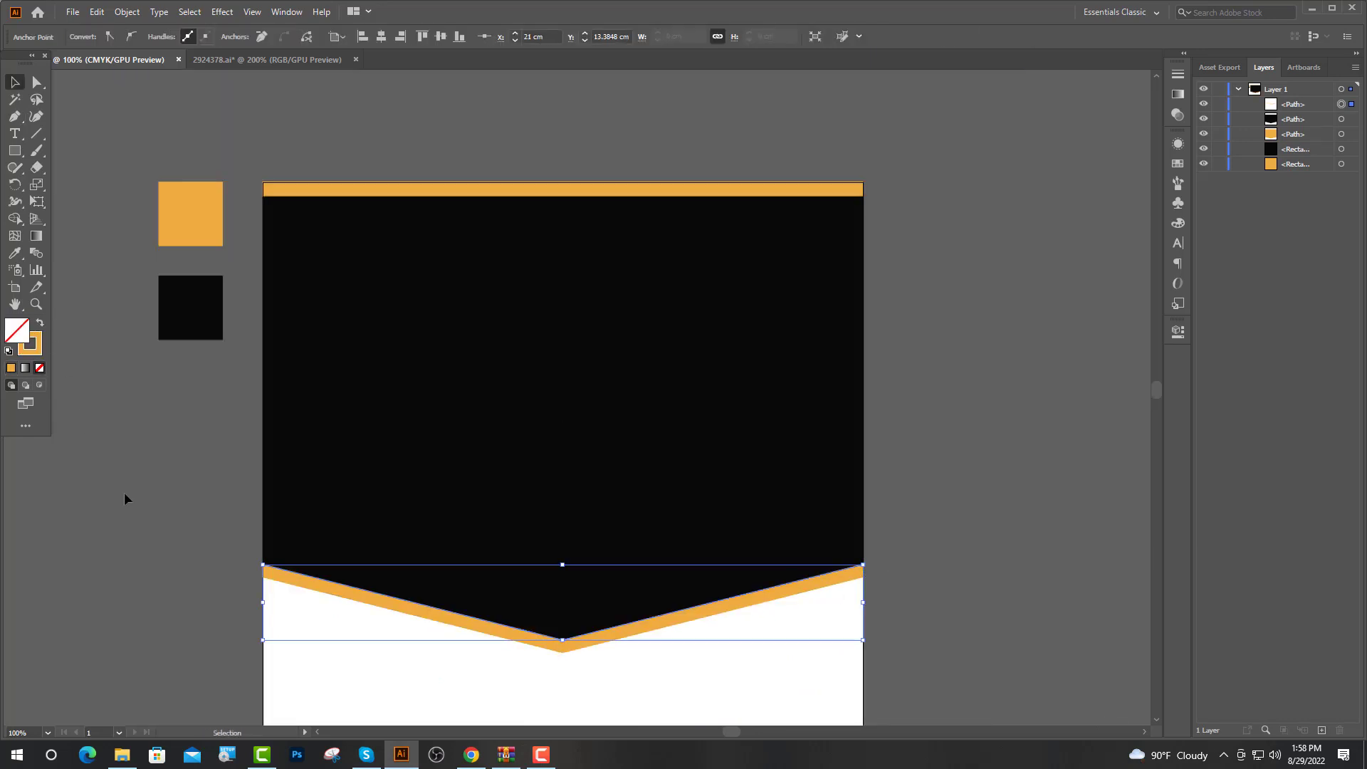
key(v)
key(Up)
key(Up)
key(Up)
key(Up)
key(Up)
key(Up)
key(Up)
key(Up)
key(Up)
key(Up)
key(Up)
key(Up)
key(Up)
key(Up)
key(Up)
key(Up)
key(Up)
key(Up)
key(Up)
key(Up)
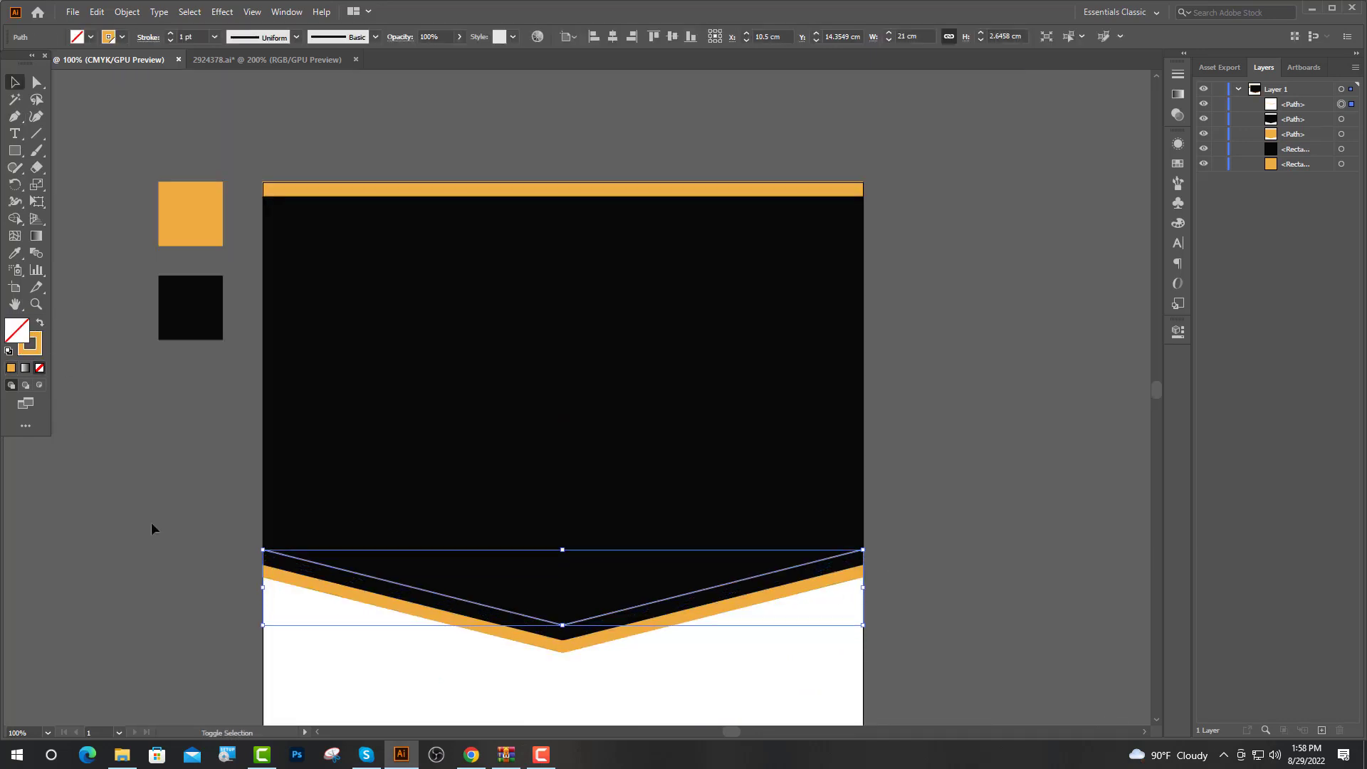
Give the V line a 10 pt stroke, expand it into a shape, and colour it white
text(10)
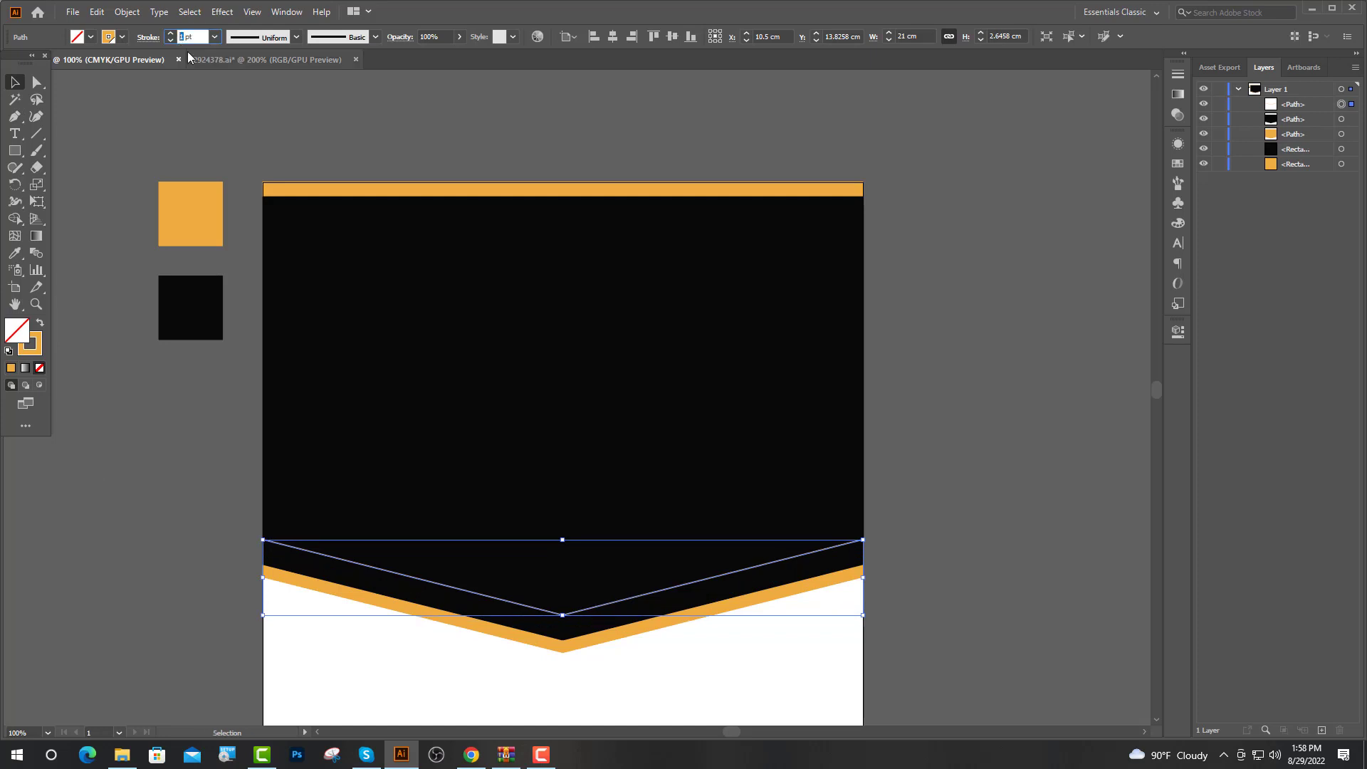
key(Return)
click(127, 12)
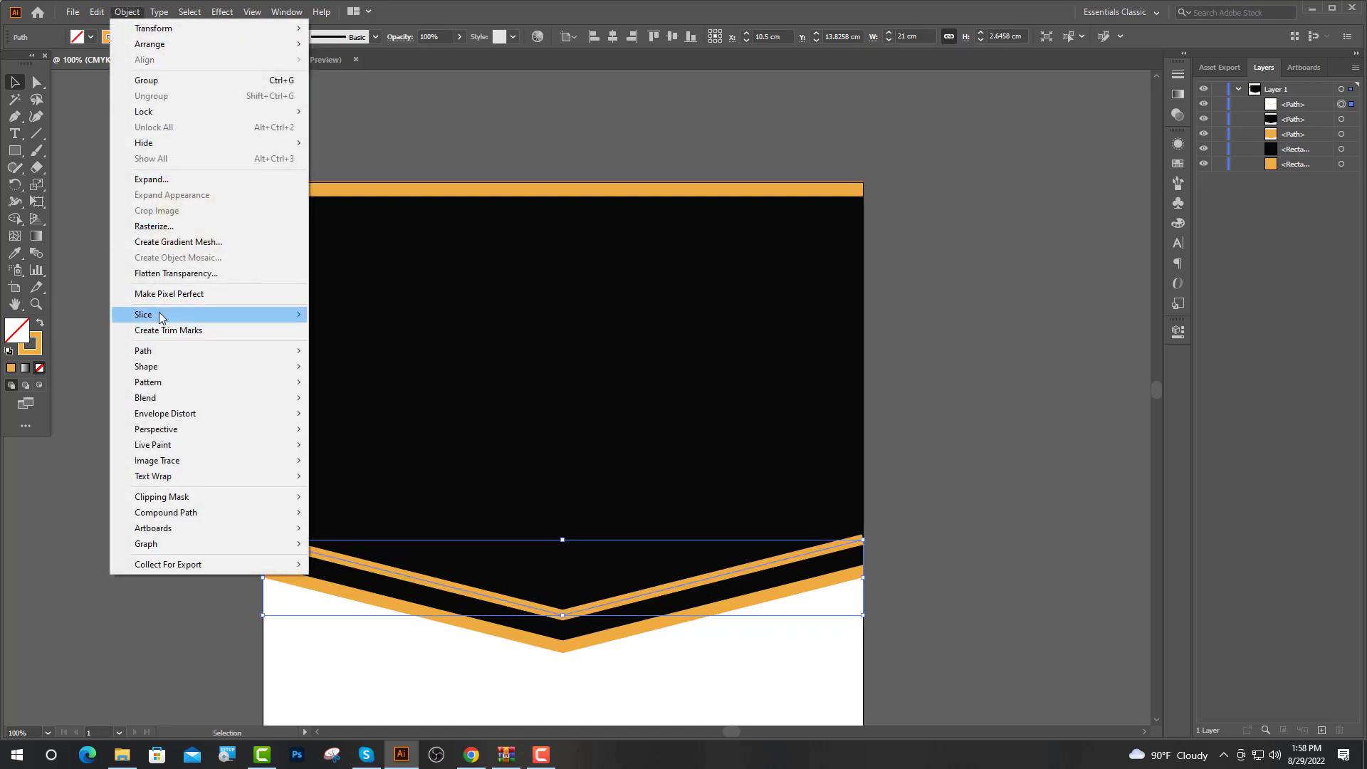
click(149, 180)
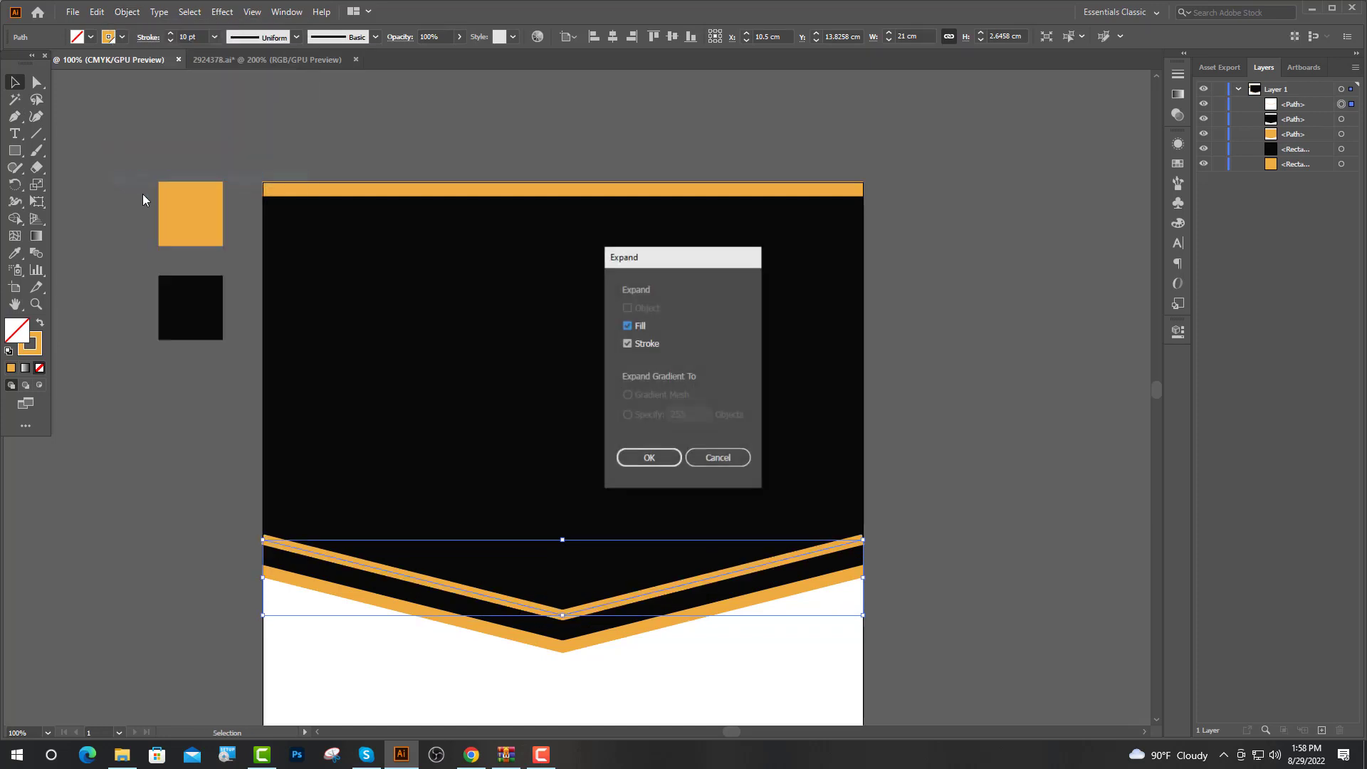
click(648, 457)
click(15, 255)
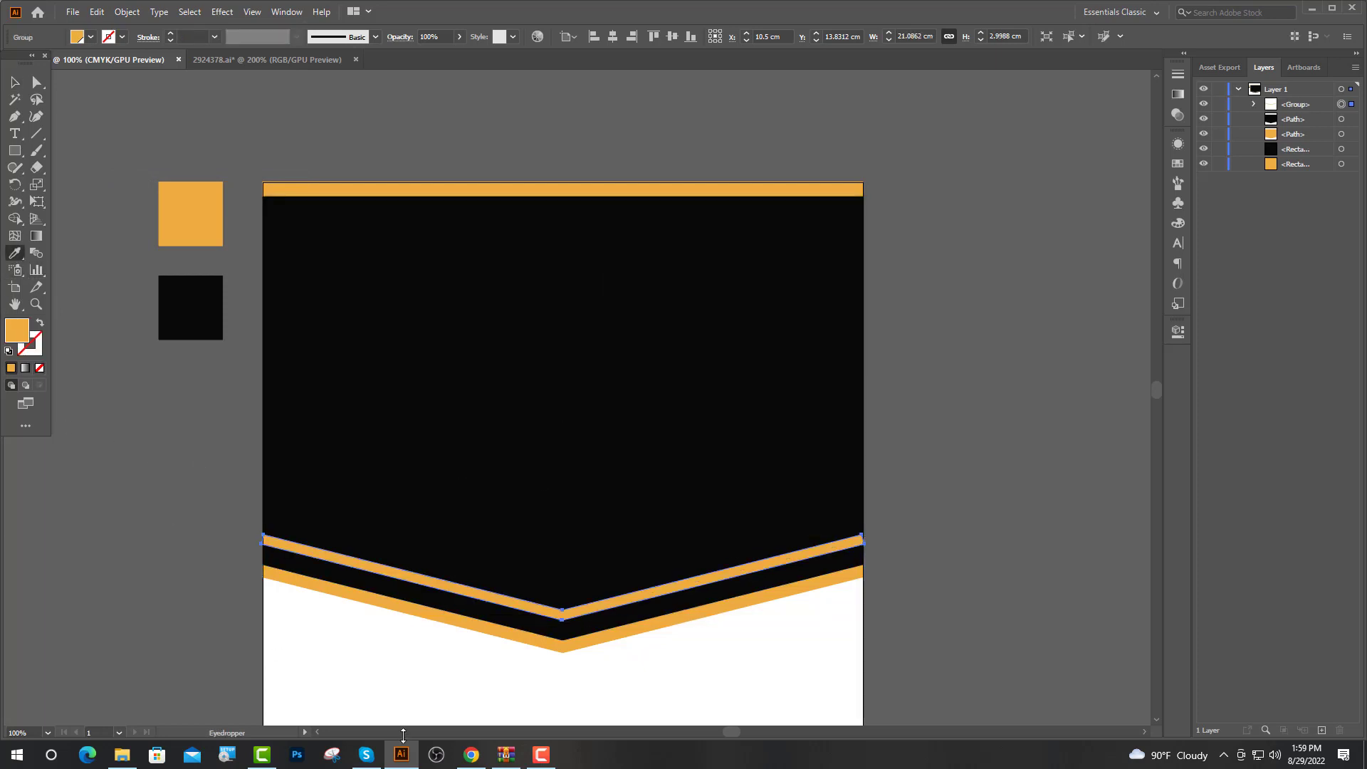
click(388, 659)
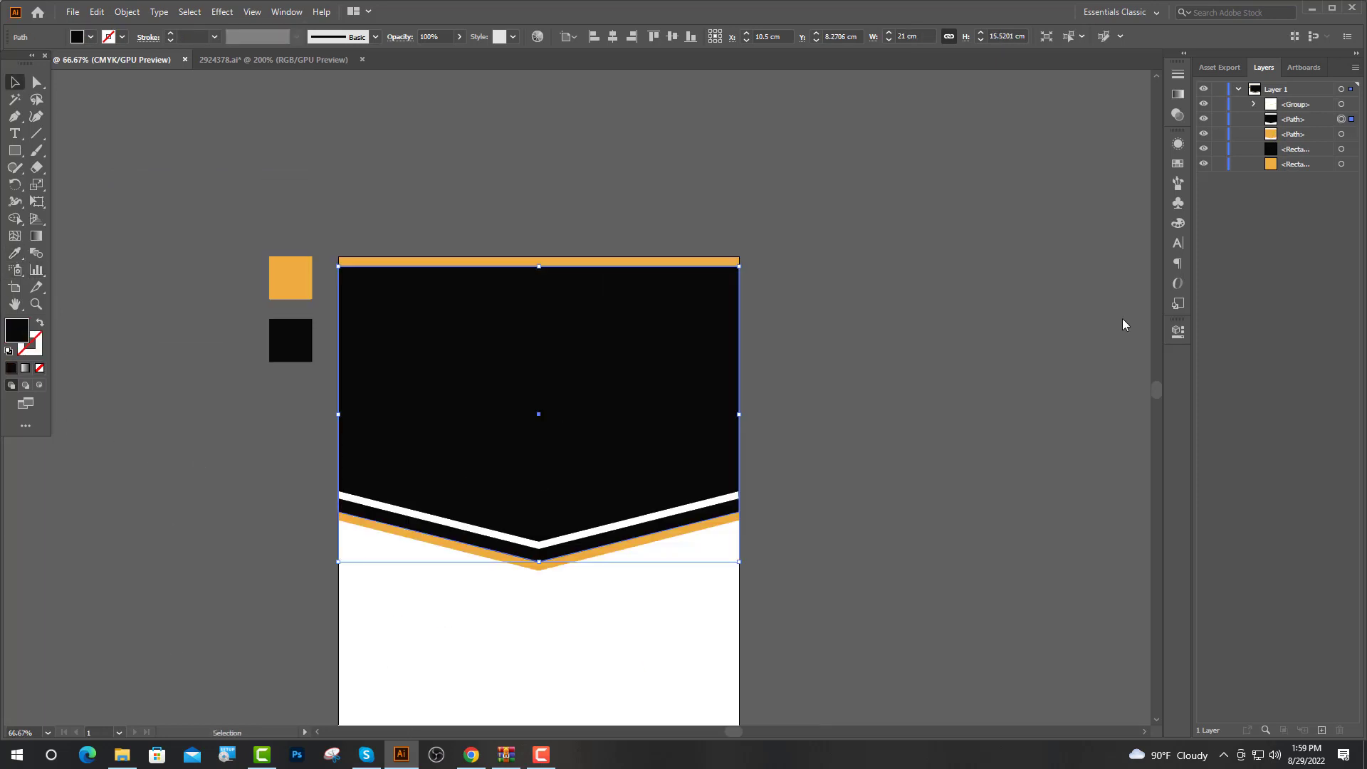
Drag the food photo from the Image 1 folder into the flyer
click(122, 754)
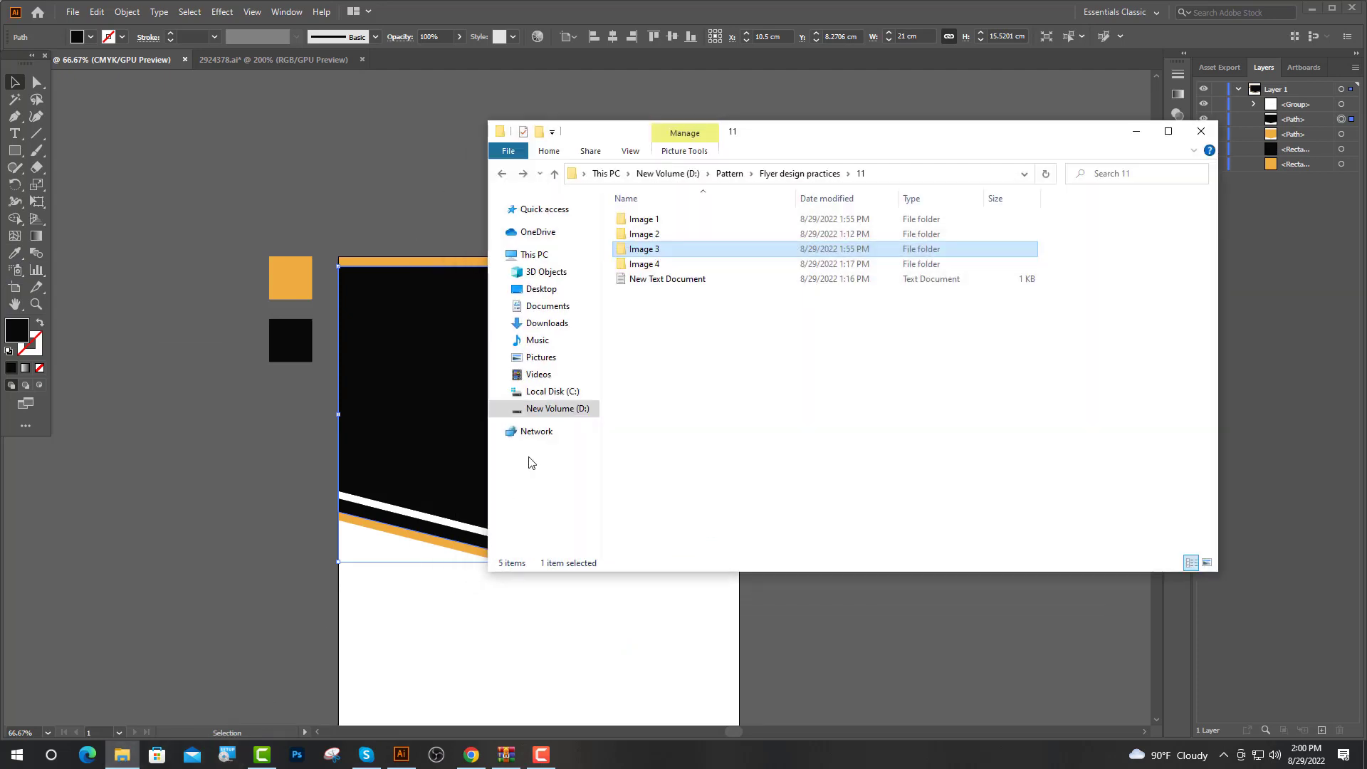
double_click(644, 219)
drag(648, 240, 626, 473)
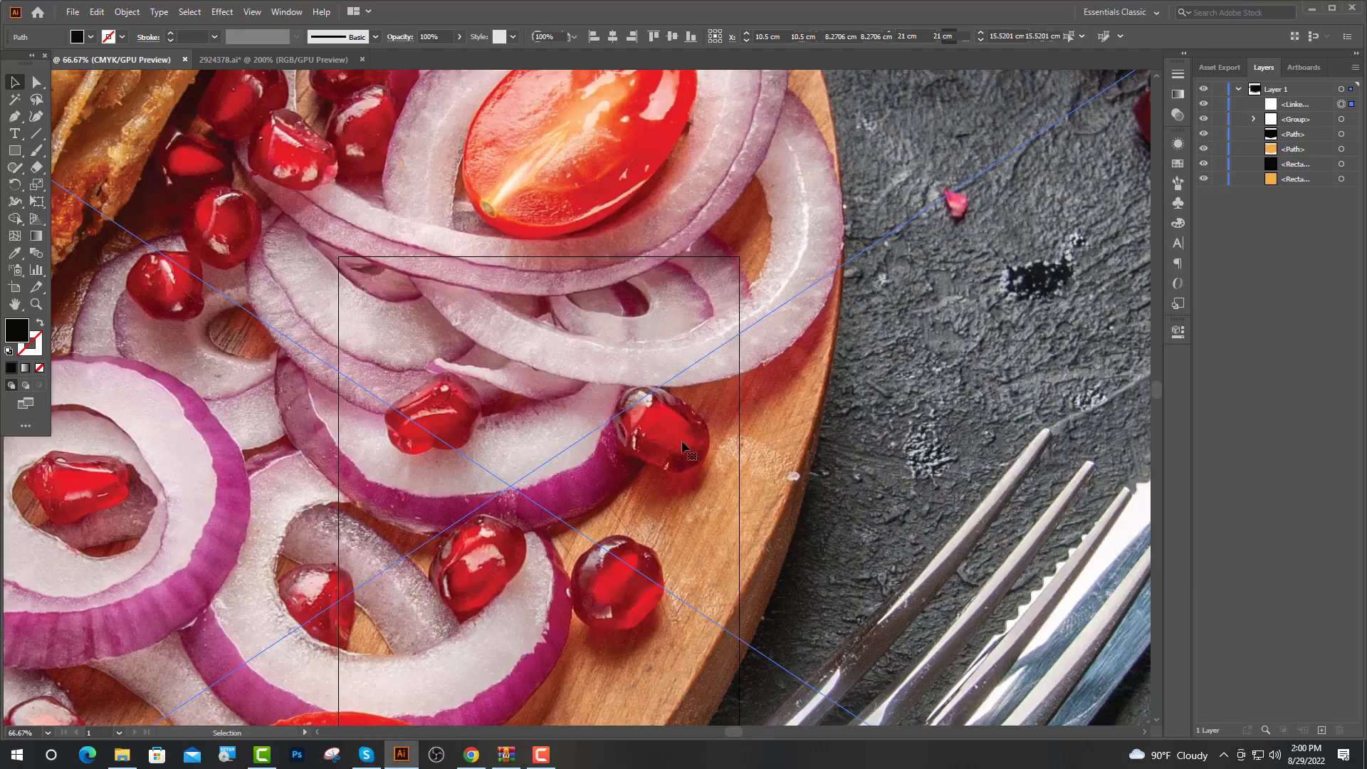
Shrink the food photo and move it over the header area
scroll(633, 470, down, 4)
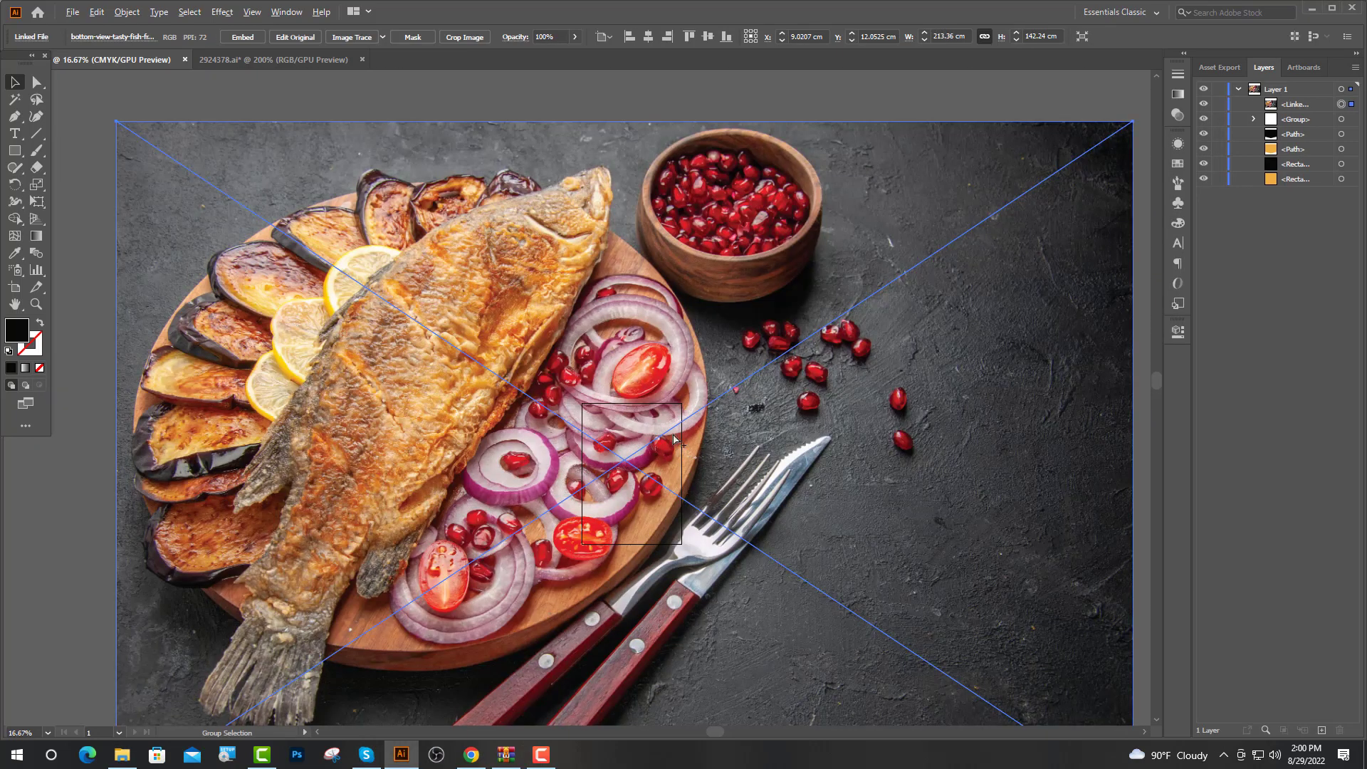
drag(625, 124, 641, 322)
scroll(679, 412, up, 2)
drag(570, 229, 568, 425)
scroll(625, 516, up, 1)
scroll(625, 518, up, 1)
scroll(595, 535, up, 1)
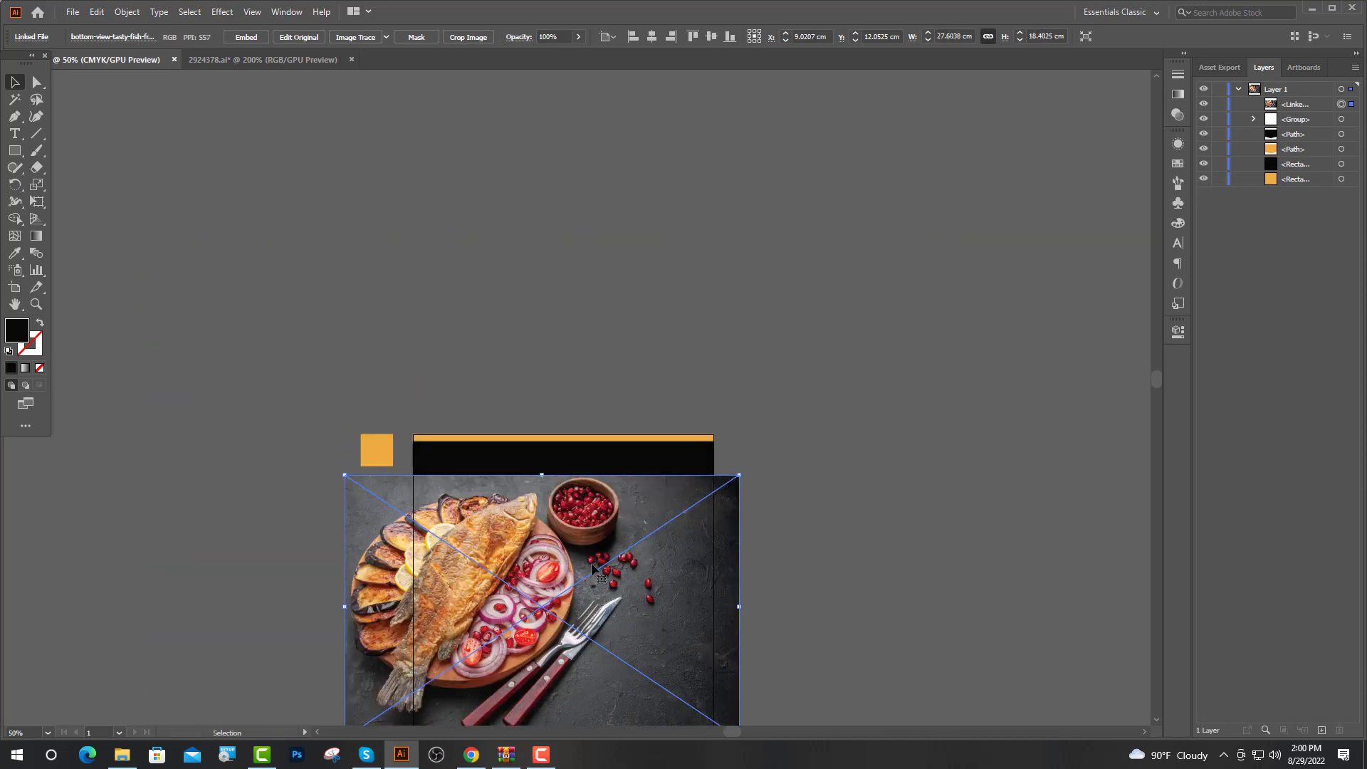
drag(593, 566, 660, 528)
scroll(662, 528, up, 1)
drag(586, 343, 588, 373)
Place the photo beneath the black V shape in Layers and make a clipping mask
drag(595, 509, 556, 486)
click(1341, 134)
mouse_move(1309, 136)
mouse_down()
mouse_move(1314, 106)
mouse_move(1311, 141)
mouse_up()
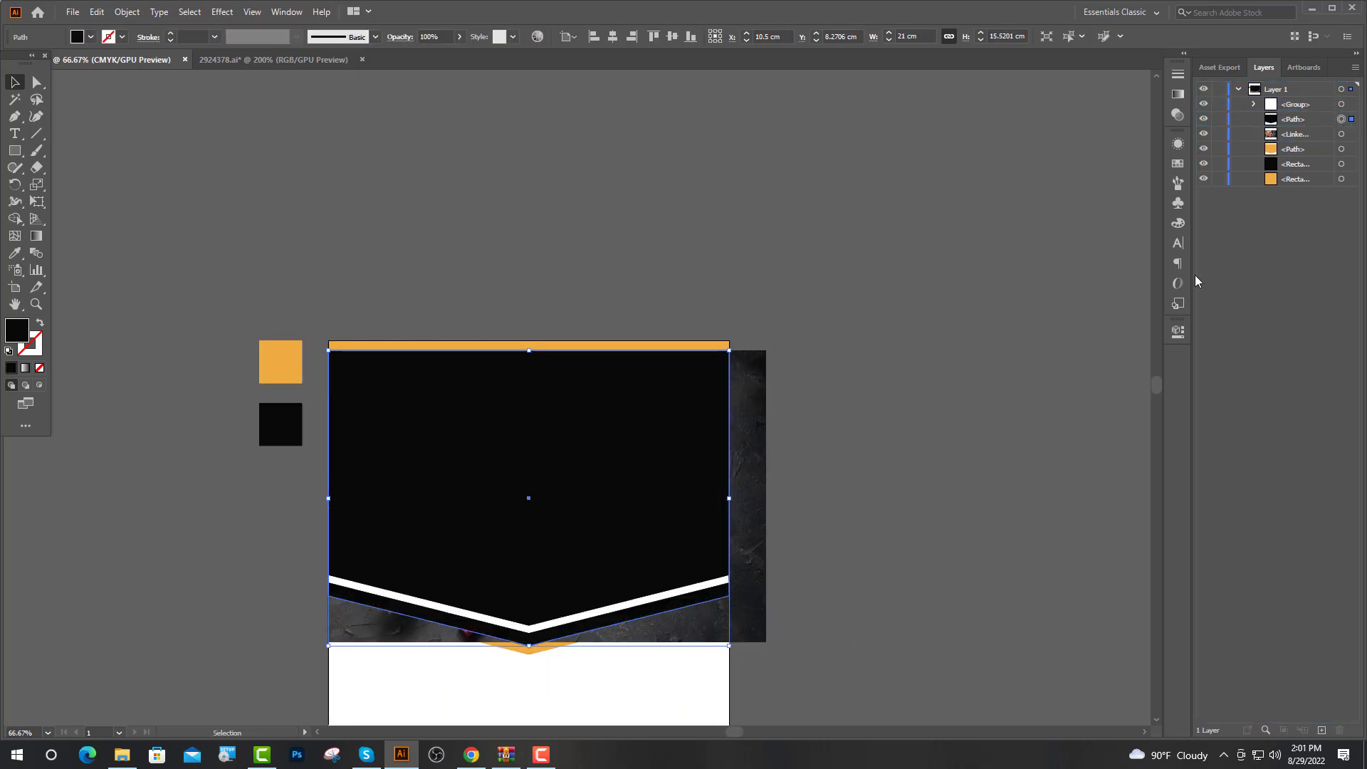
shift+click(759, 496)
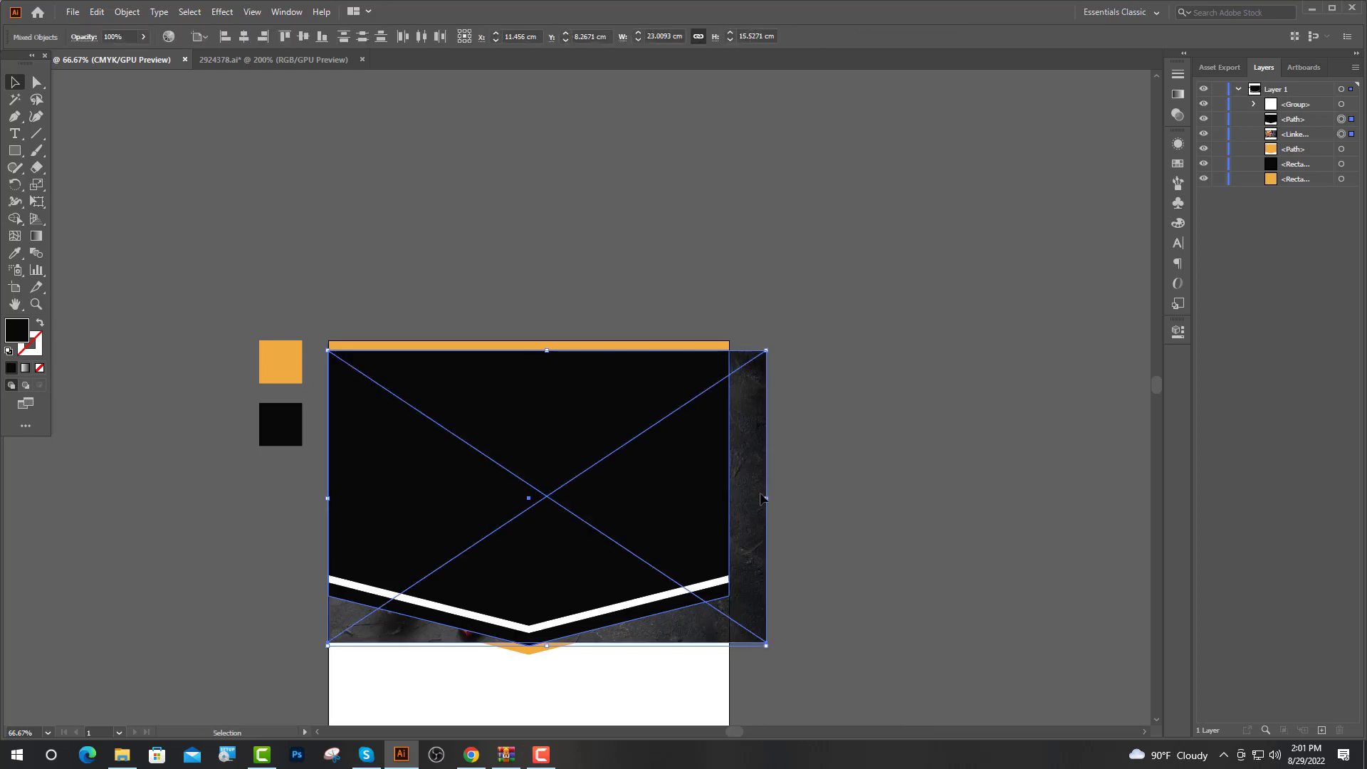
right_click(760, 494)
click(817, 621)
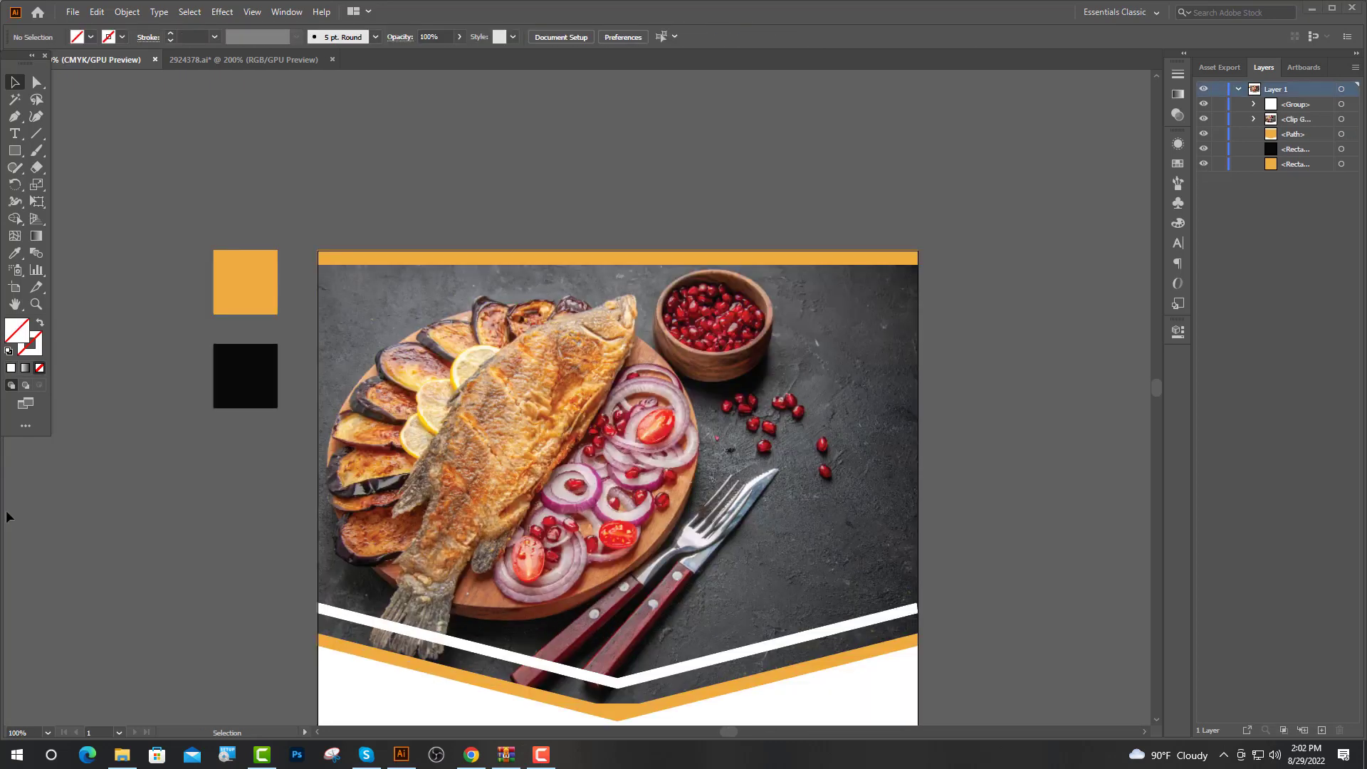
Show the rulers and drag guides to the flyer's side margins and below the top bar
key(ctrl+r)
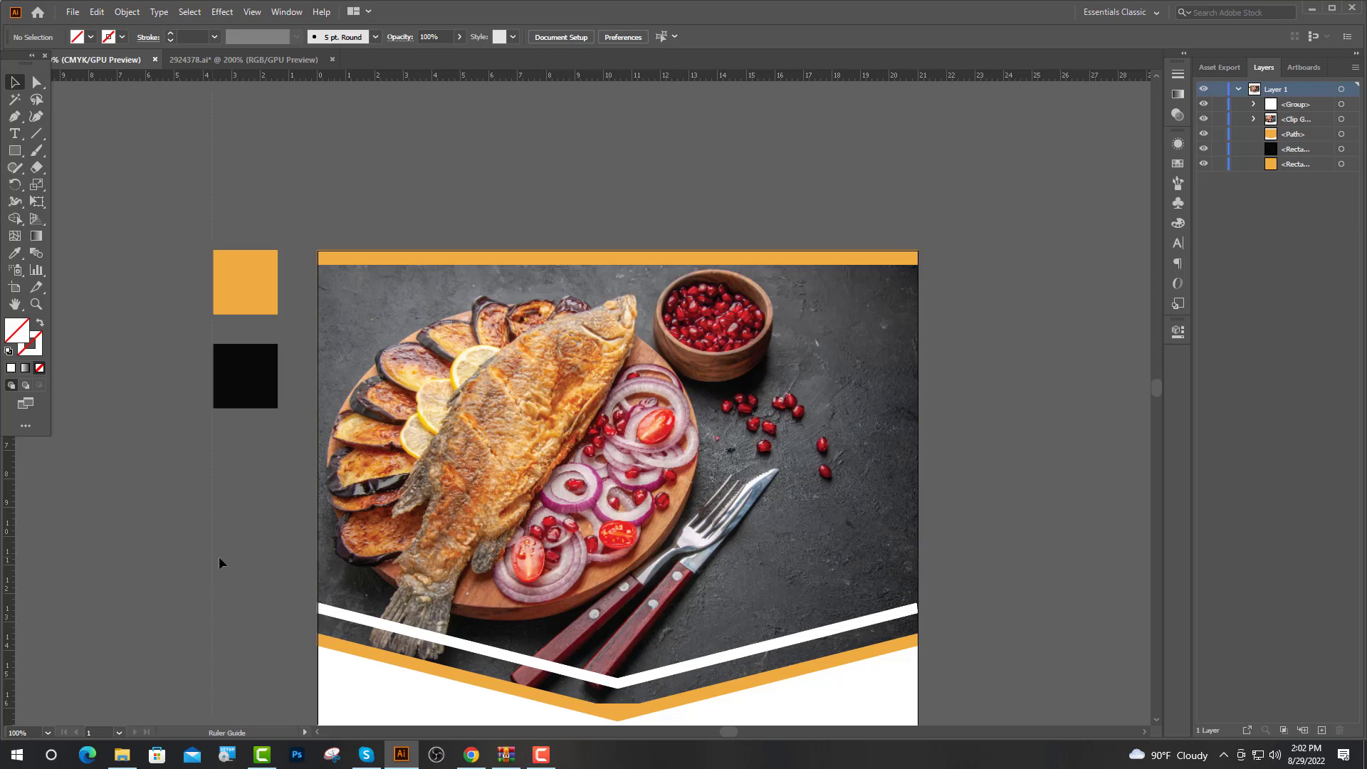
key(ctrl+minus)
drag(330, 573, 497, 560)
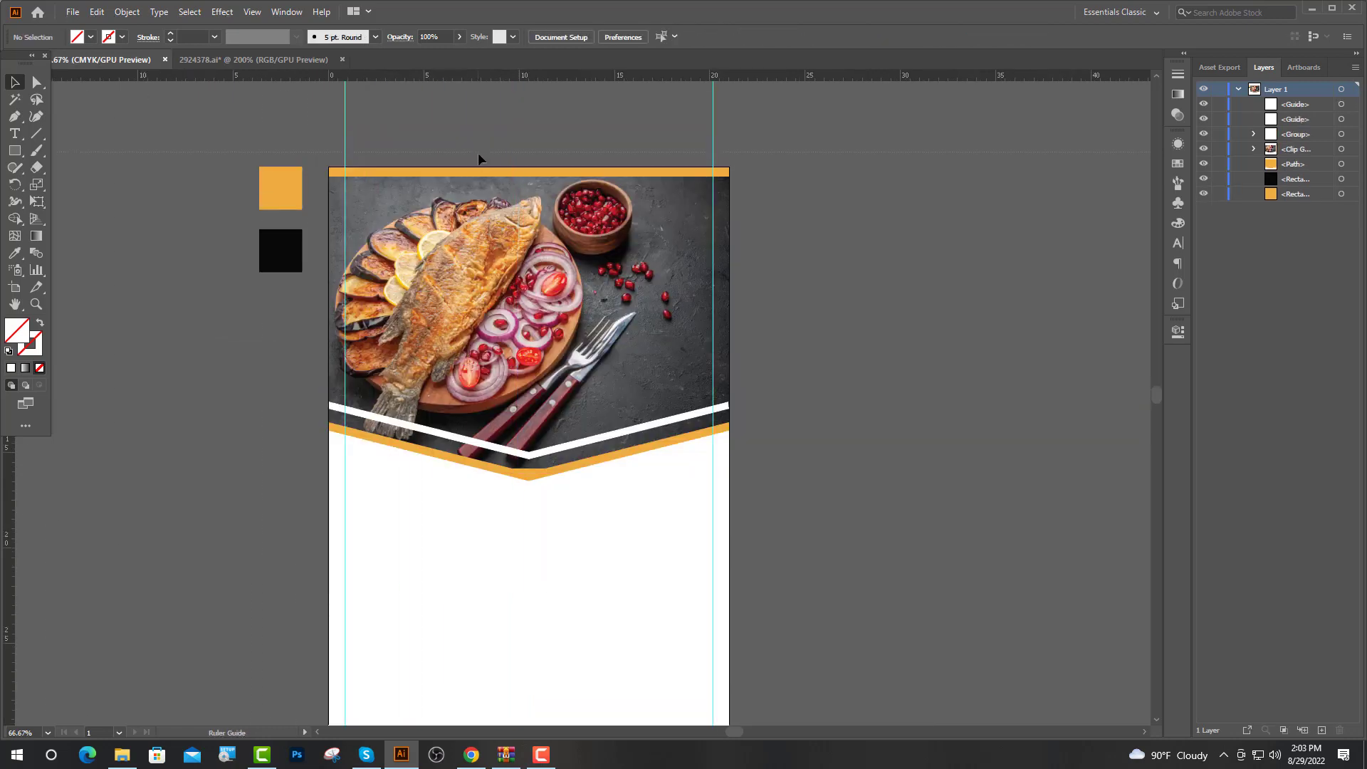
drag(479, 156, 499, 183)
scroll(501, 163, down, 2)
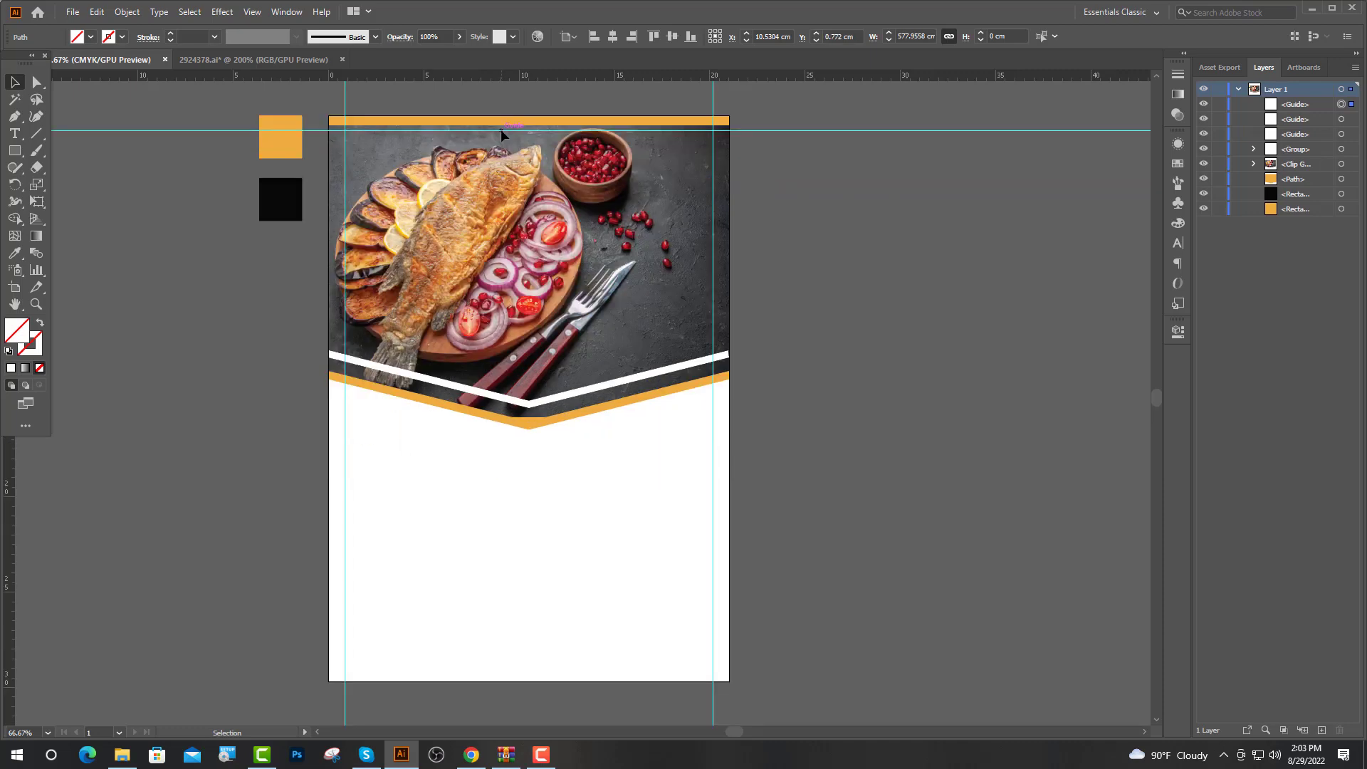
drag(501, 129, 527, 673)
click(522, 612)
scroll(416, 141, up, 2)
scroll(615, 269, up, 1)
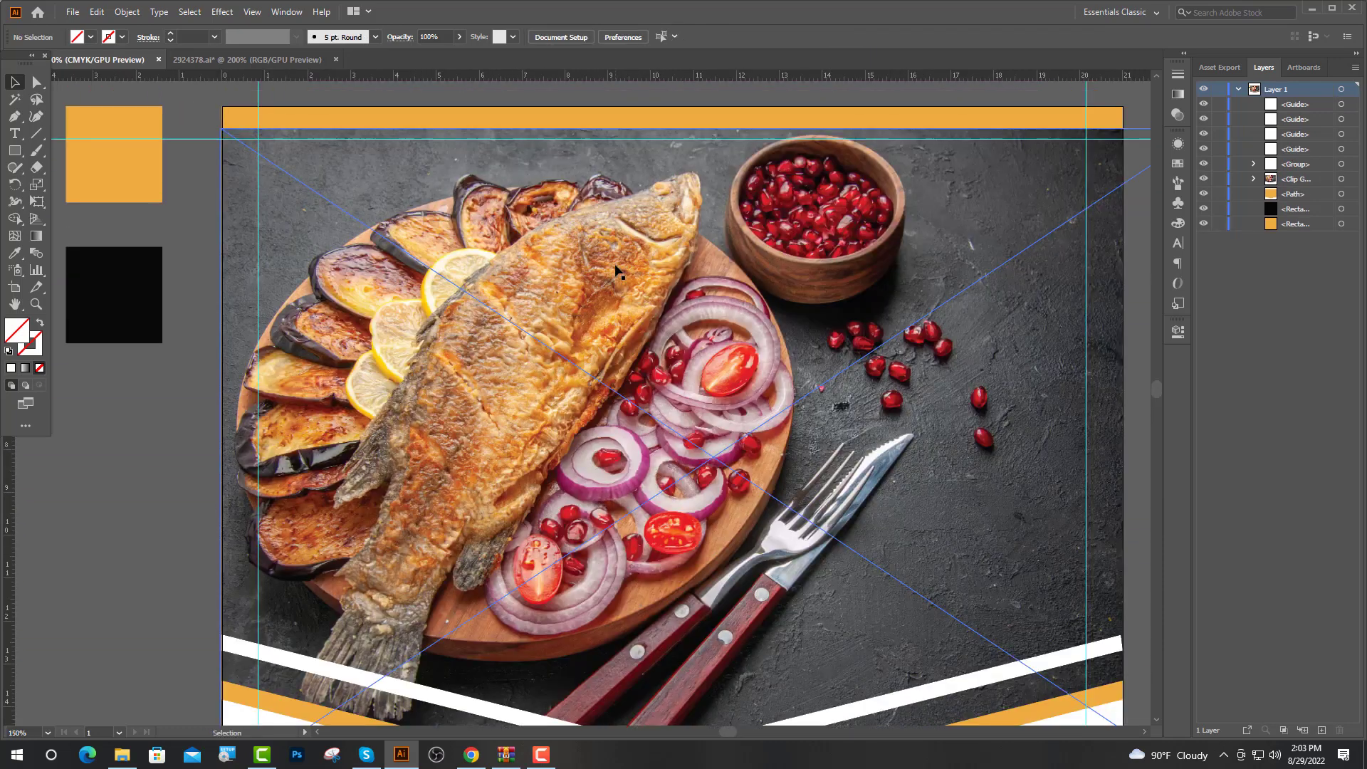
scroll(616, 271, up, 2)
scroll(331, 213, up, 1)
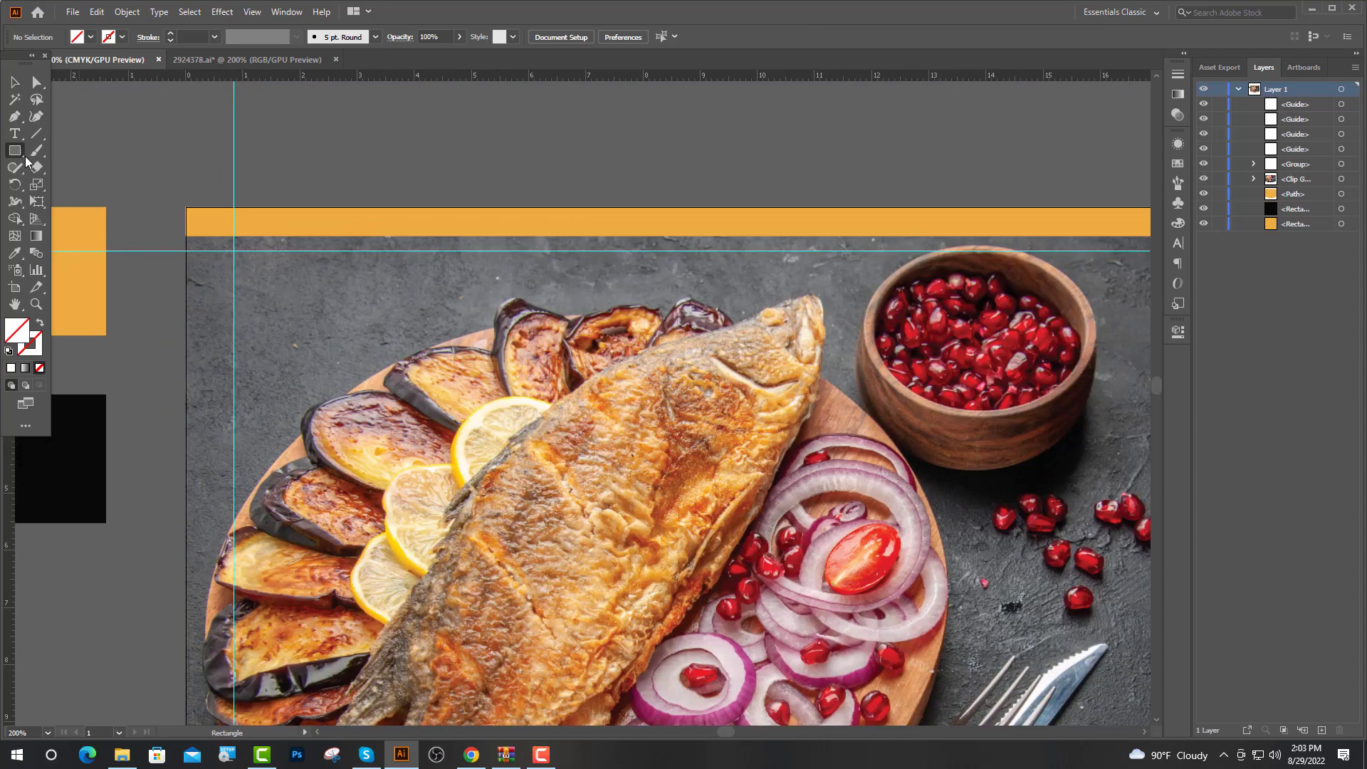
Draw a tall rectangle down from the top-left guide corner and fill it black
drag(235, 208, 395, 431)
key(i)
click(103, 443)
click(16, 84)
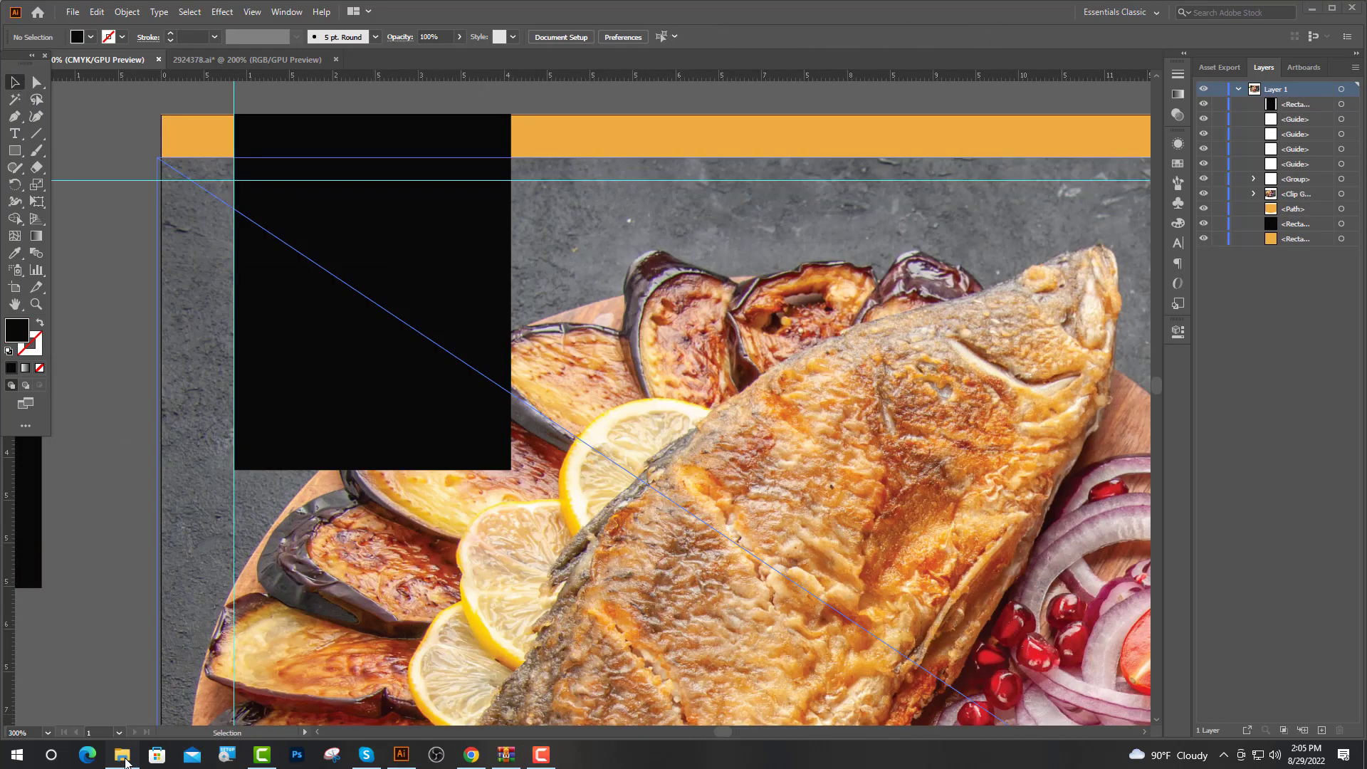
Drag restaurant logo.png from File Explorer onto the flyer and shrink it to about 0.79 cm
click(123, 756)
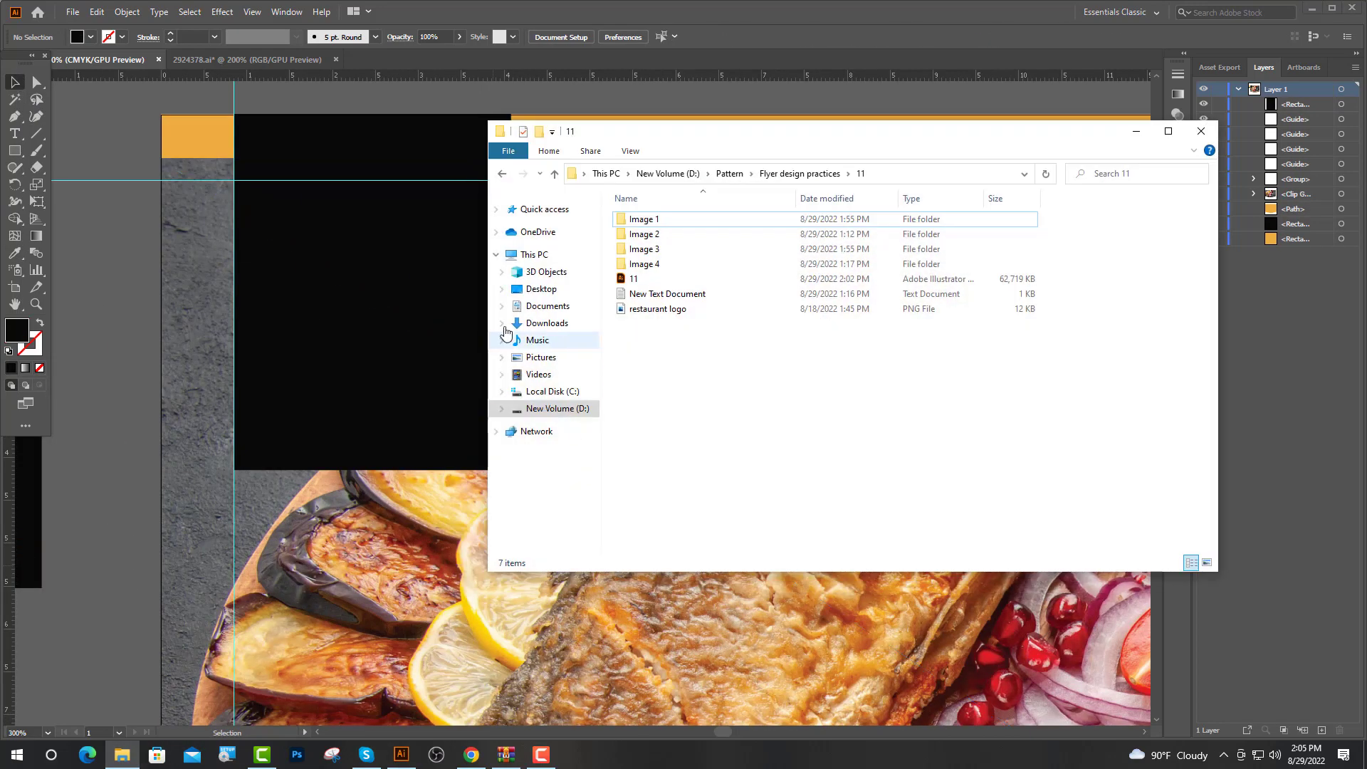
drag(686, 308, 799, 437)
key(ctrl+1)
drag(551, 215, 550, 356)
scroll(557, 404, up, 2)
drag(544, 308, 544, 416)
scroll(587, 497, up, 2)
drag(508, 360, 374, 139)
scroll(458, 265, up, 5)
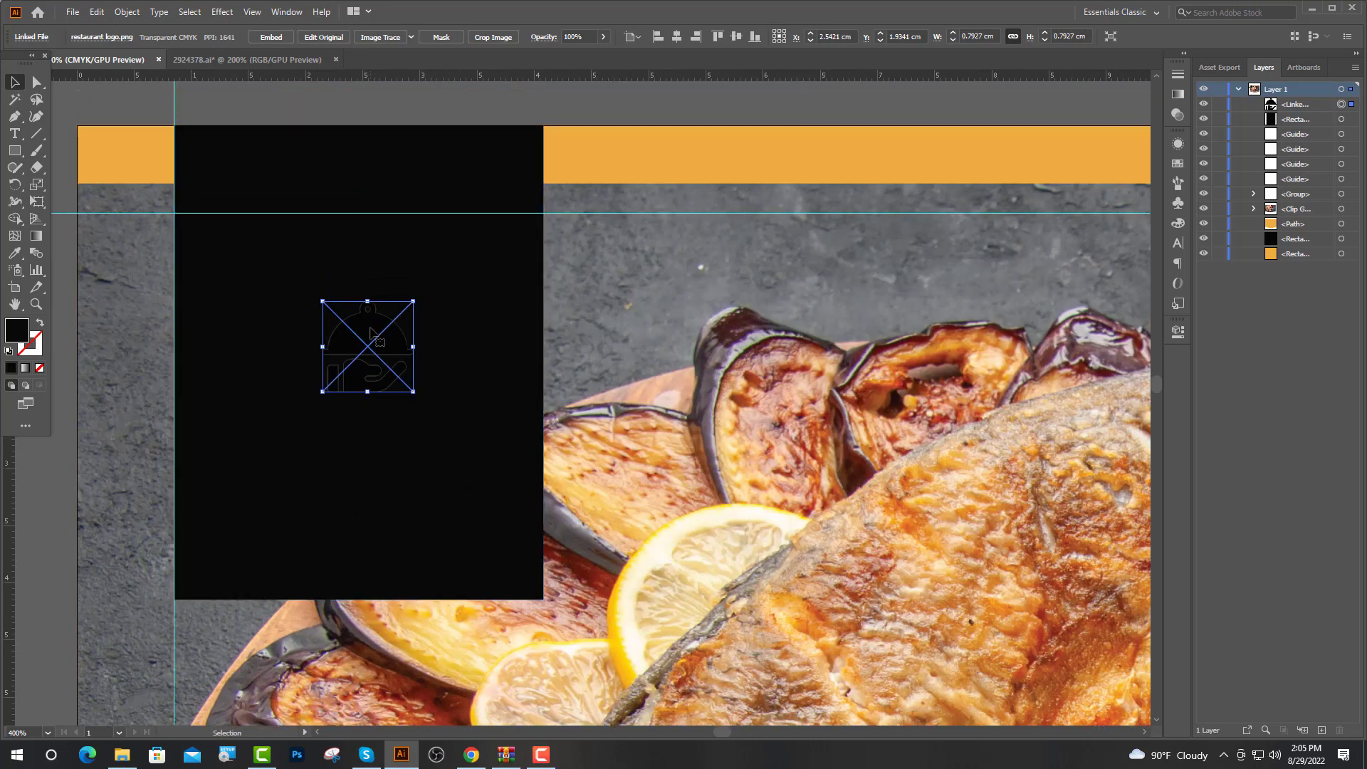
Move the logo up to the guide, trace it with the 16 Colors preset, and expand it
drag(370, 332, 356, 245)
click(410, 37)
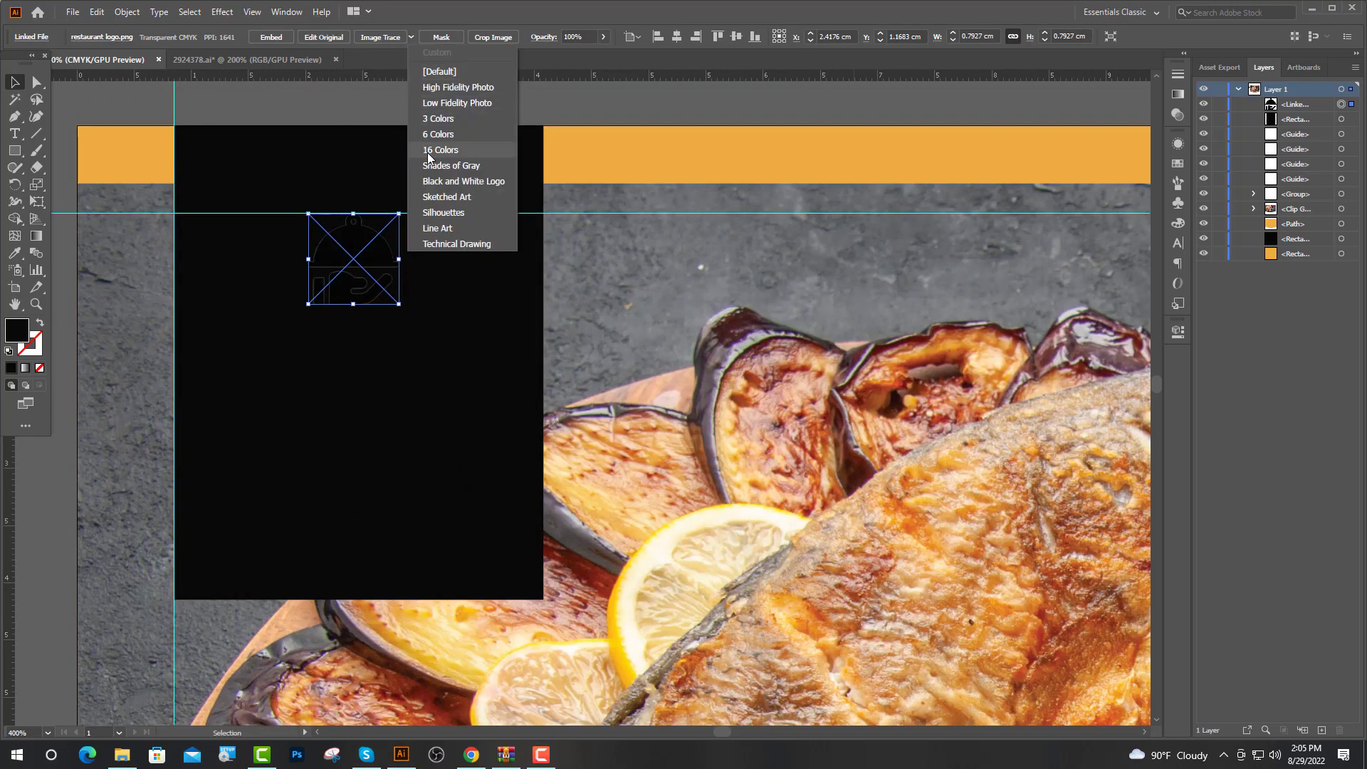
click(429, 151)
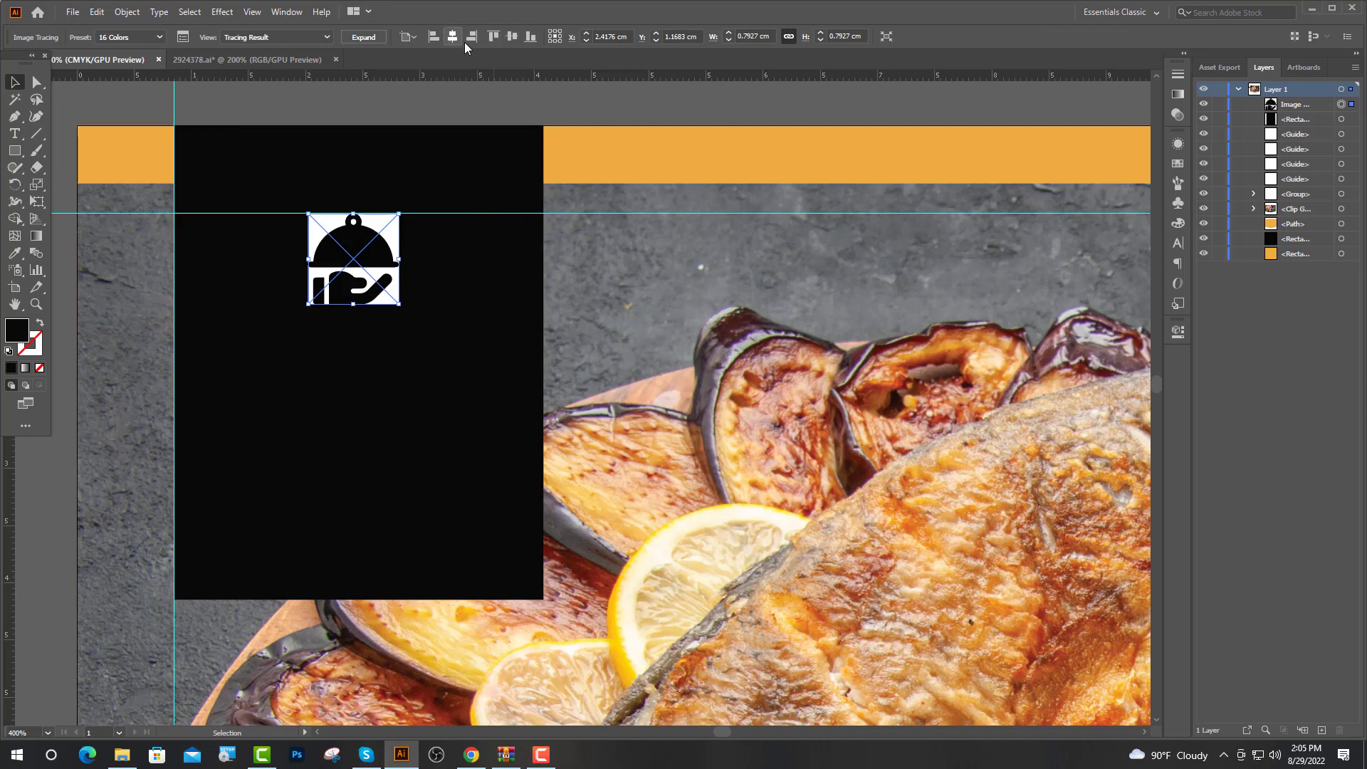
click(363, 37)
scroll(333, 137, up, 2)
Delete the logo's white background and the small white knob dot
key(a)
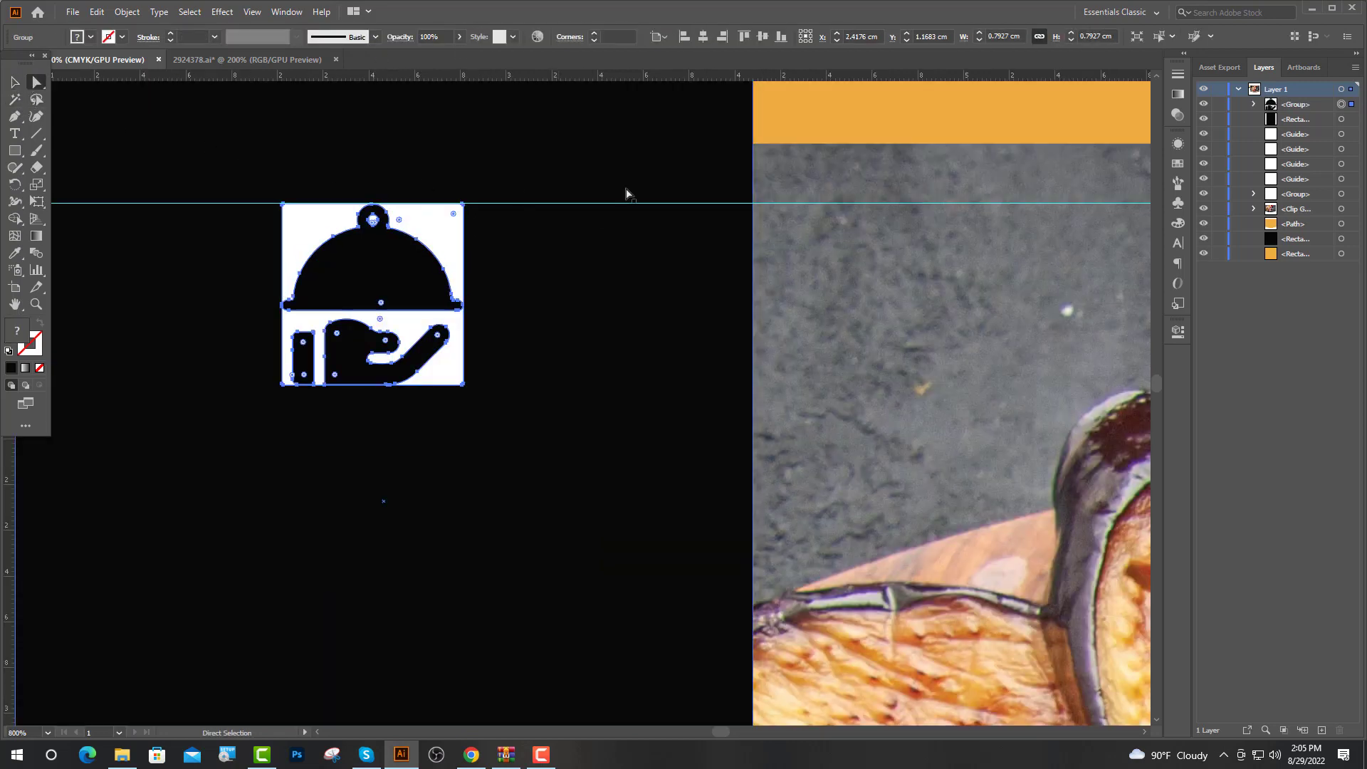
click(311, 329)
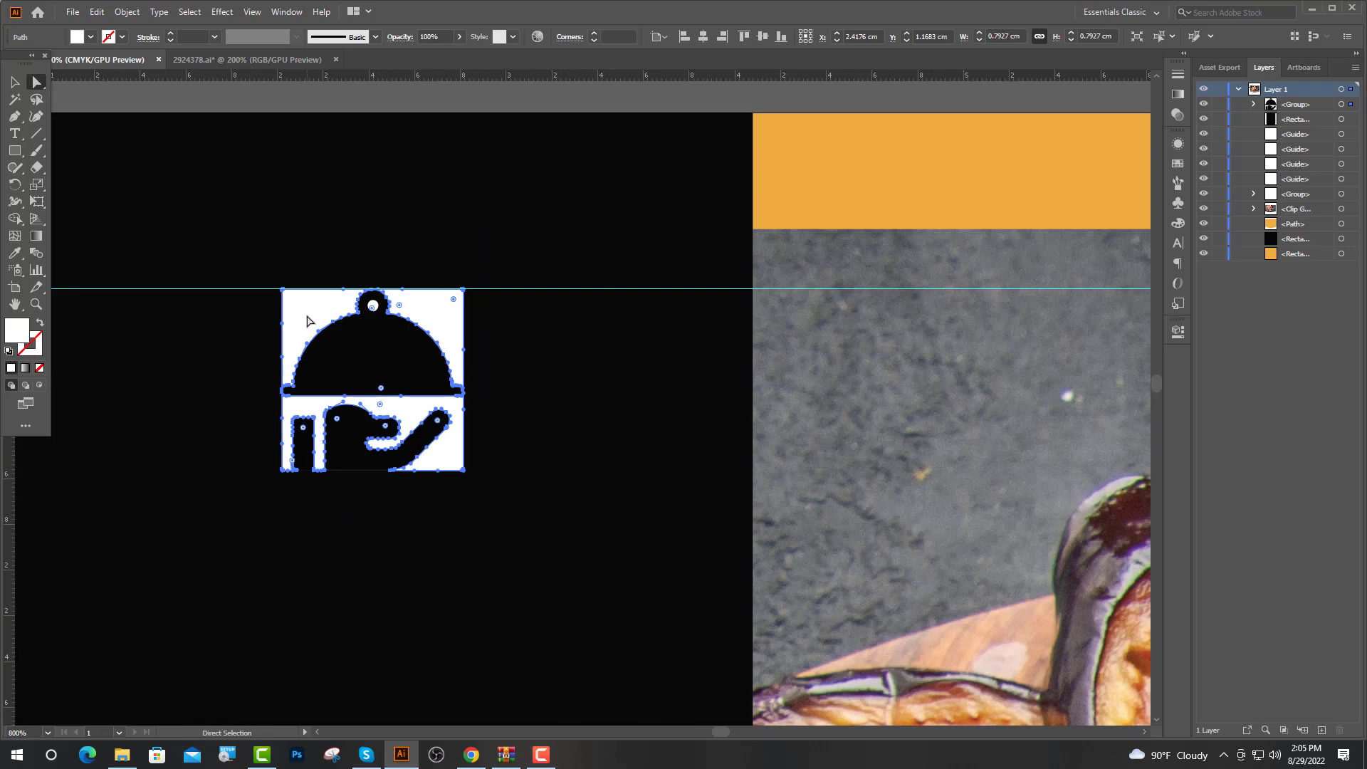
key(Delete)
click(374, 307)
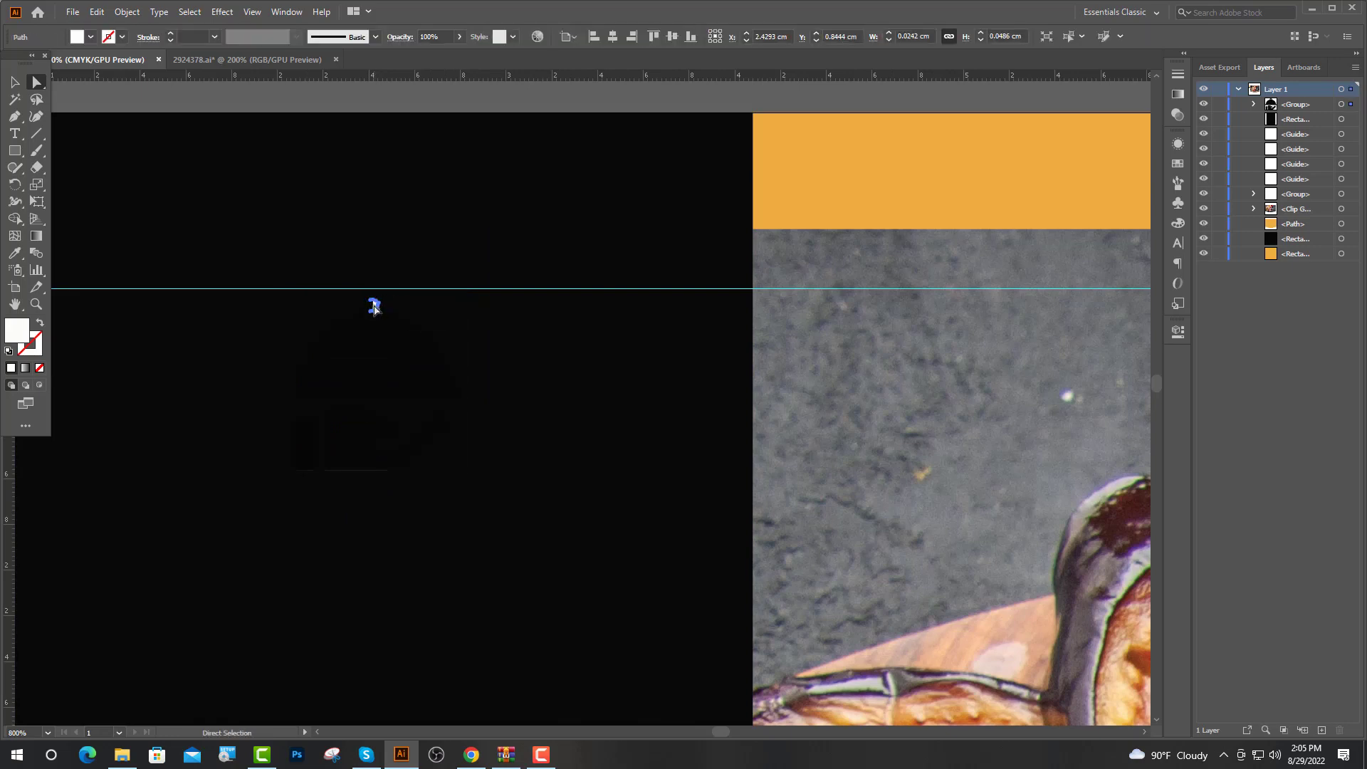
key(Delete)
Colour the icon's dome and hand shapes orange from the swatch
click(389, 364)
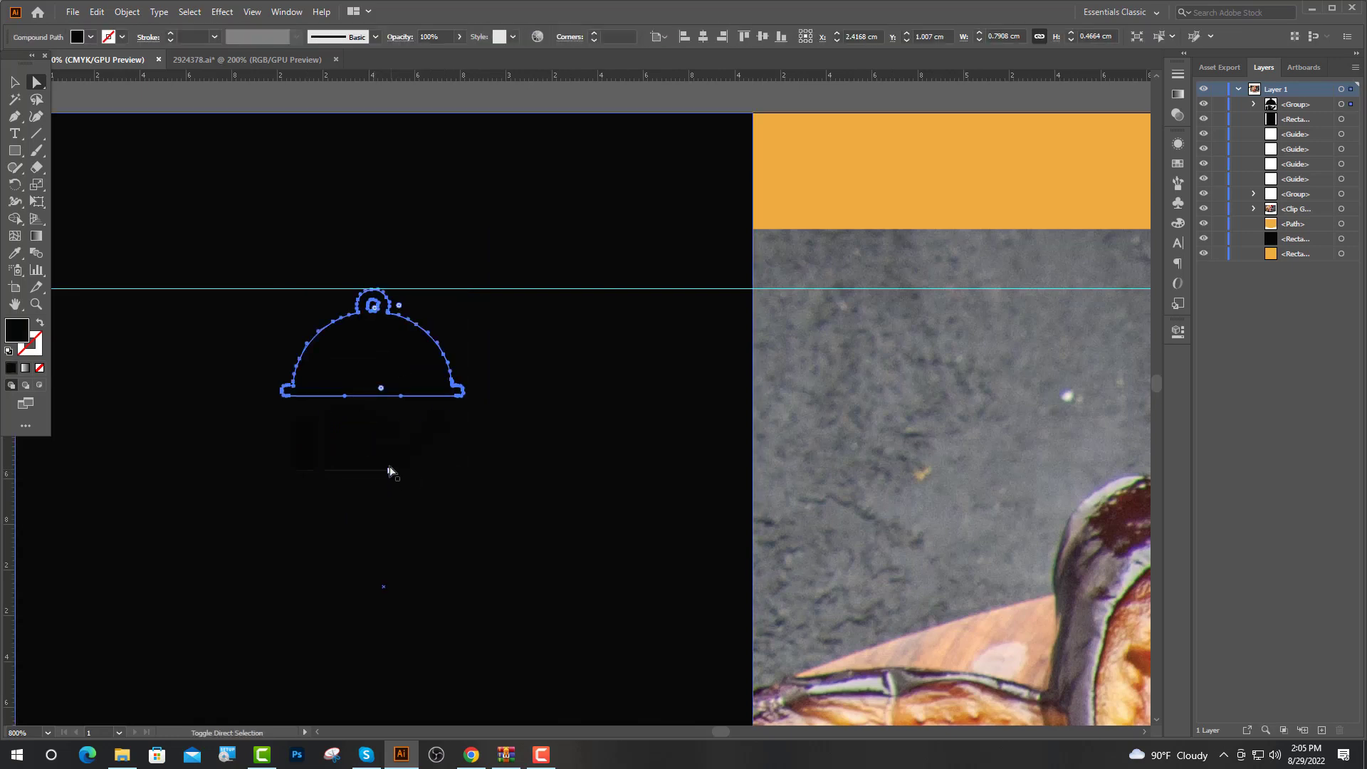
shift+click(353, 451)
shift+click(282, 451)
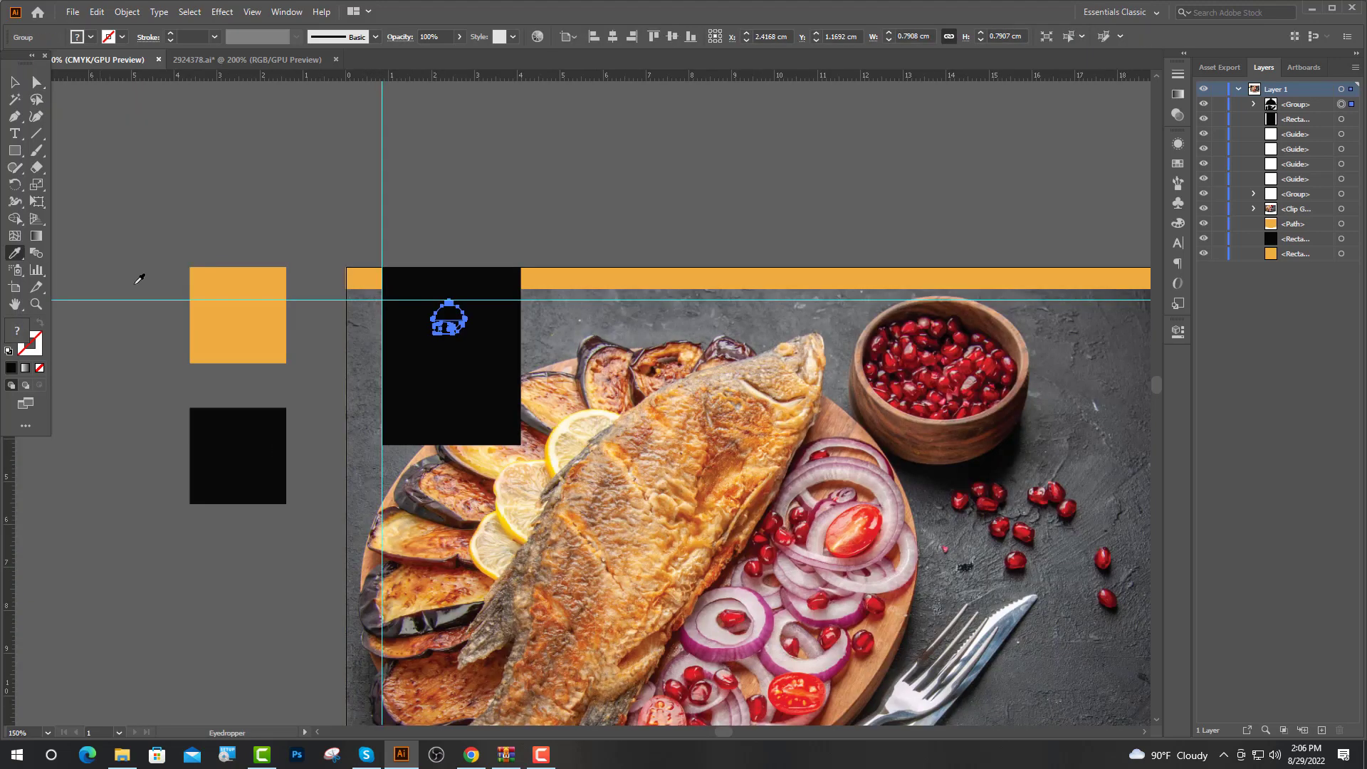
click(213, 311)
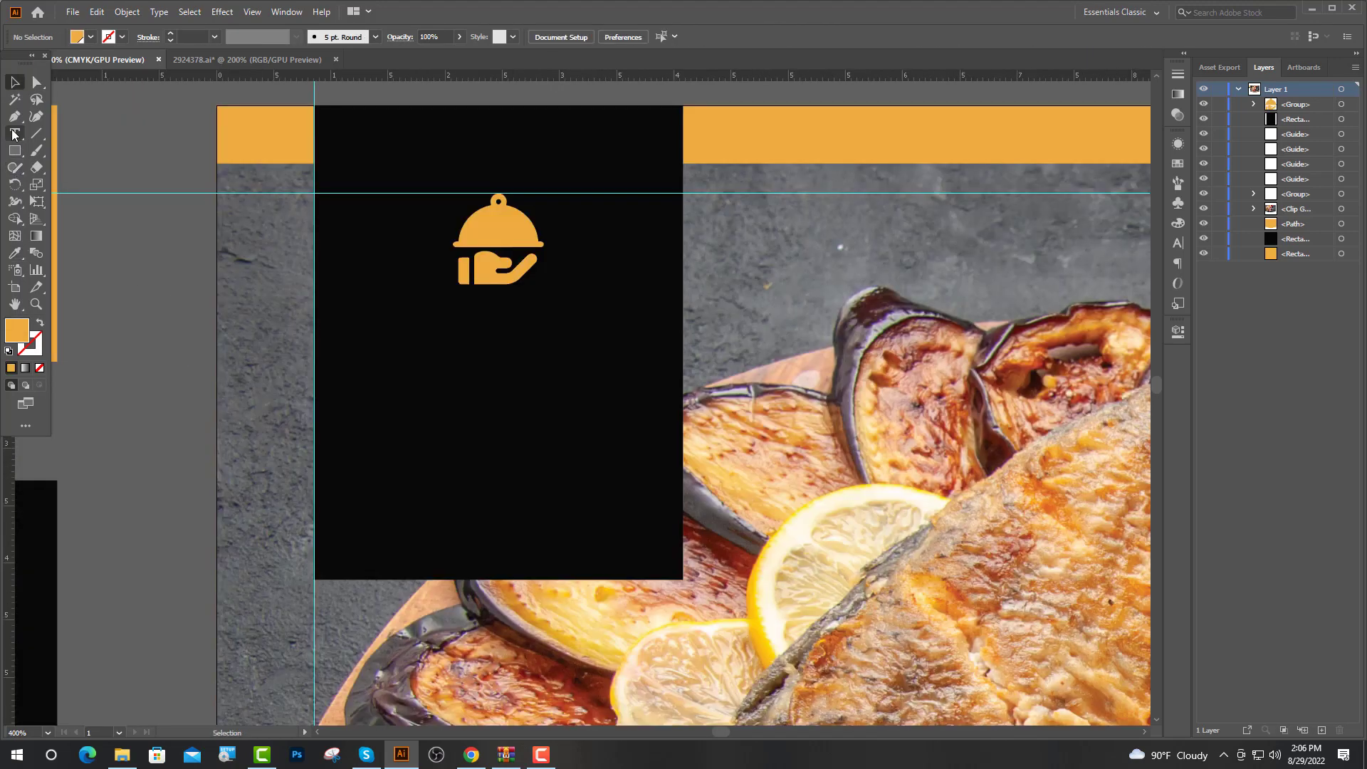
Add 'YOUR LOGO' text below the icon in Lato Bold at 10 pt
click(15, 134)
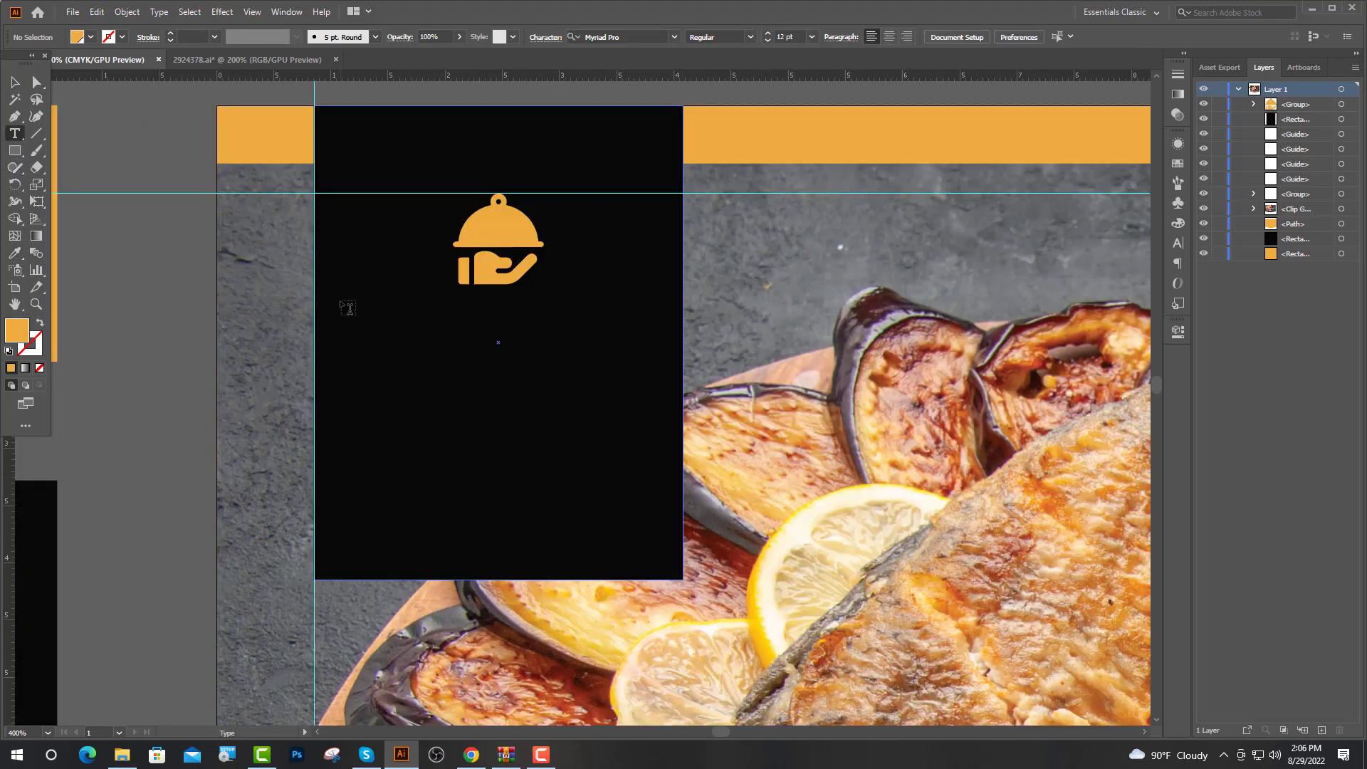
click(343, 303)
click(527, 37)
text(Lato)
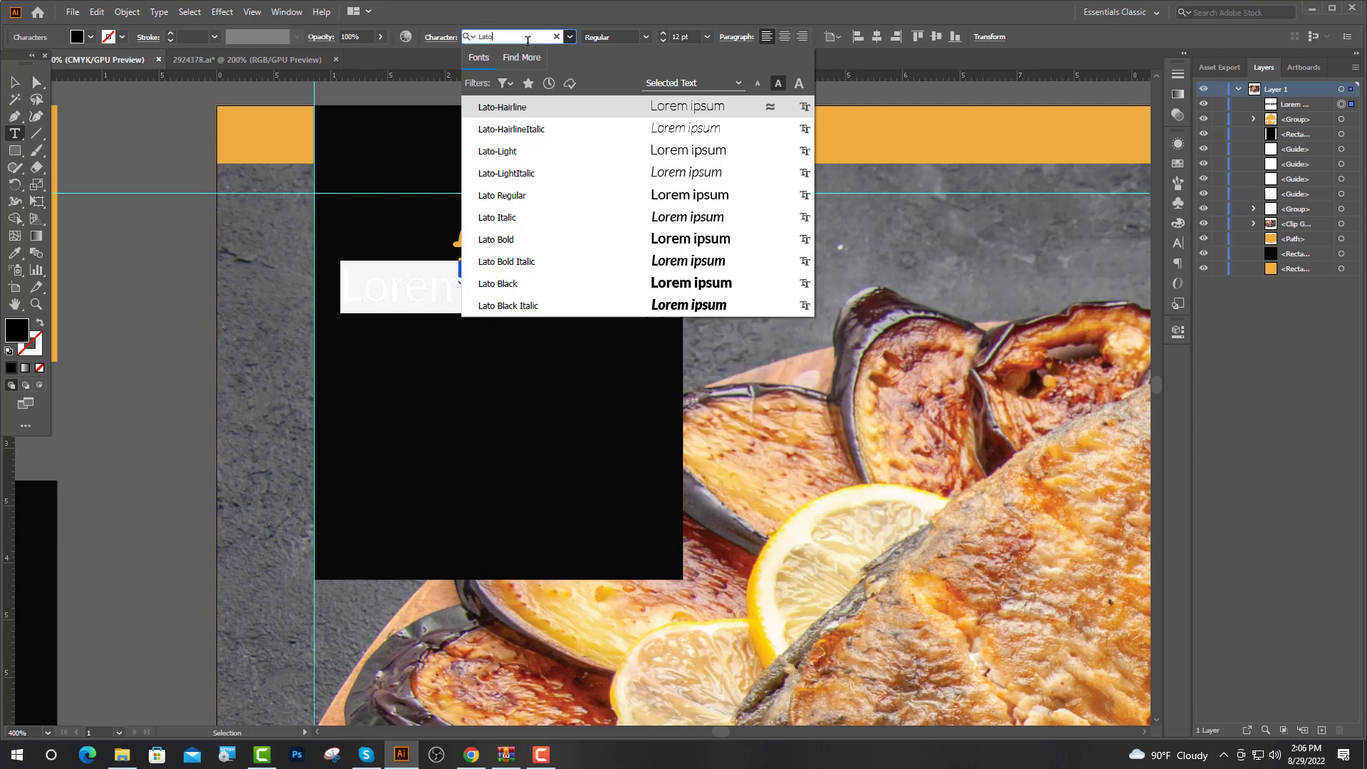
click(519, 239)
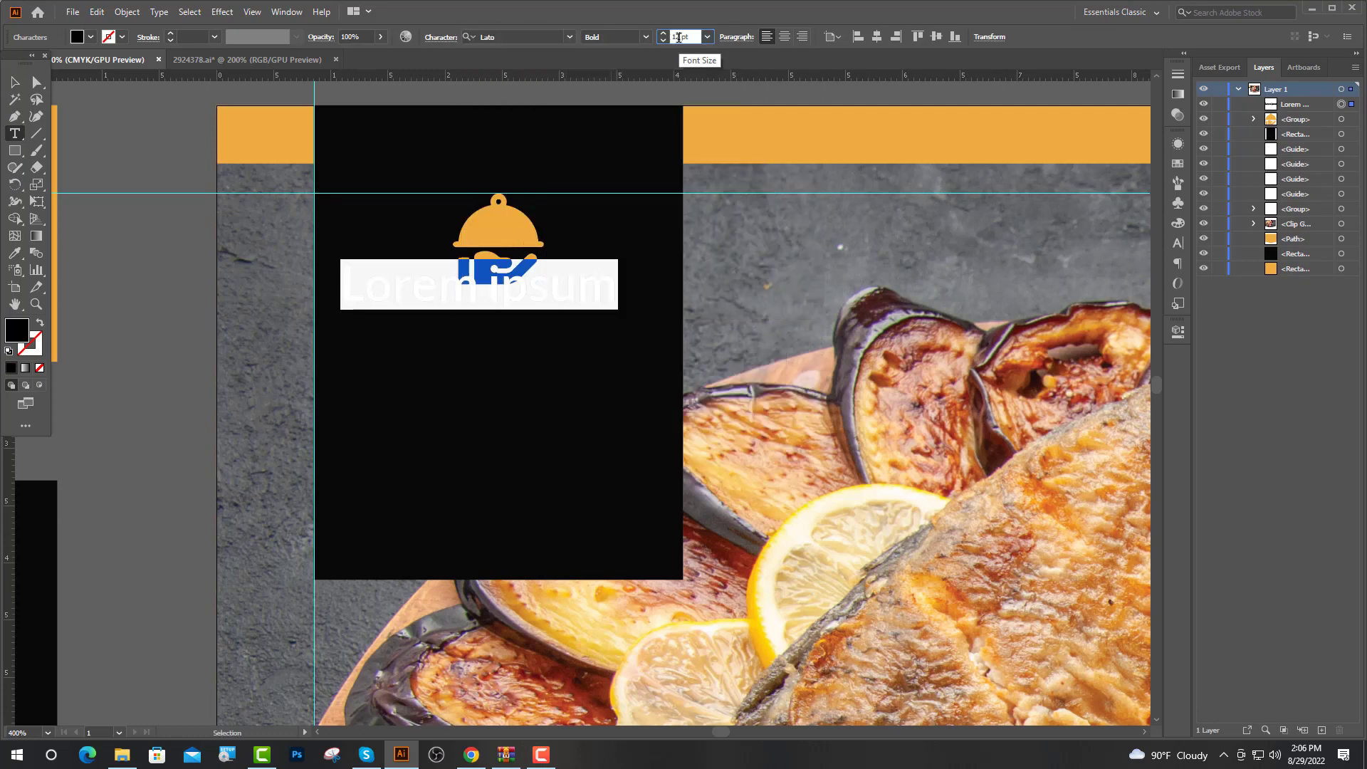
key(Return)
text(YOUR)
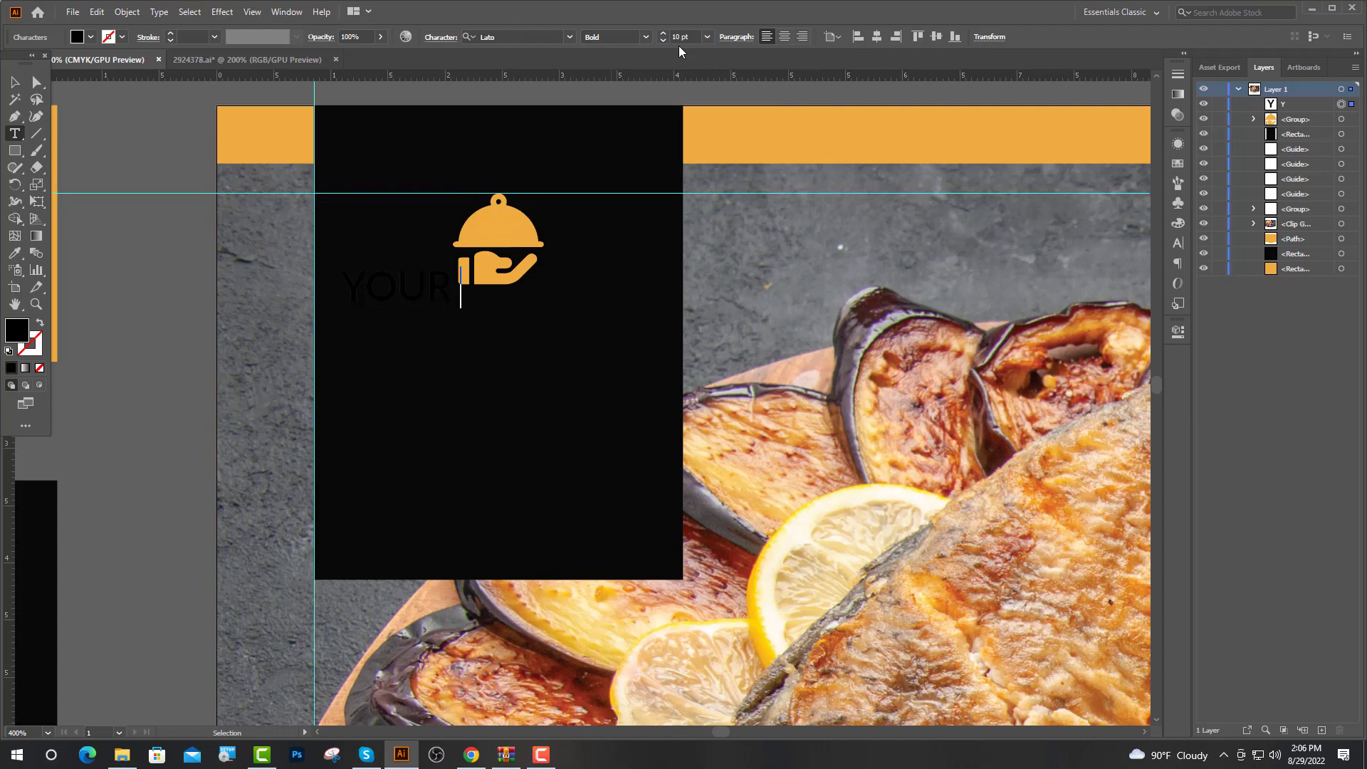
text( LOGO)
key(Escape)
Make the YOUR LOGO text white
click(16, 259)
key(ctrl+minus)
key(ctrl+minus)
key(ctrl+minus)
key(ctrl+minus)
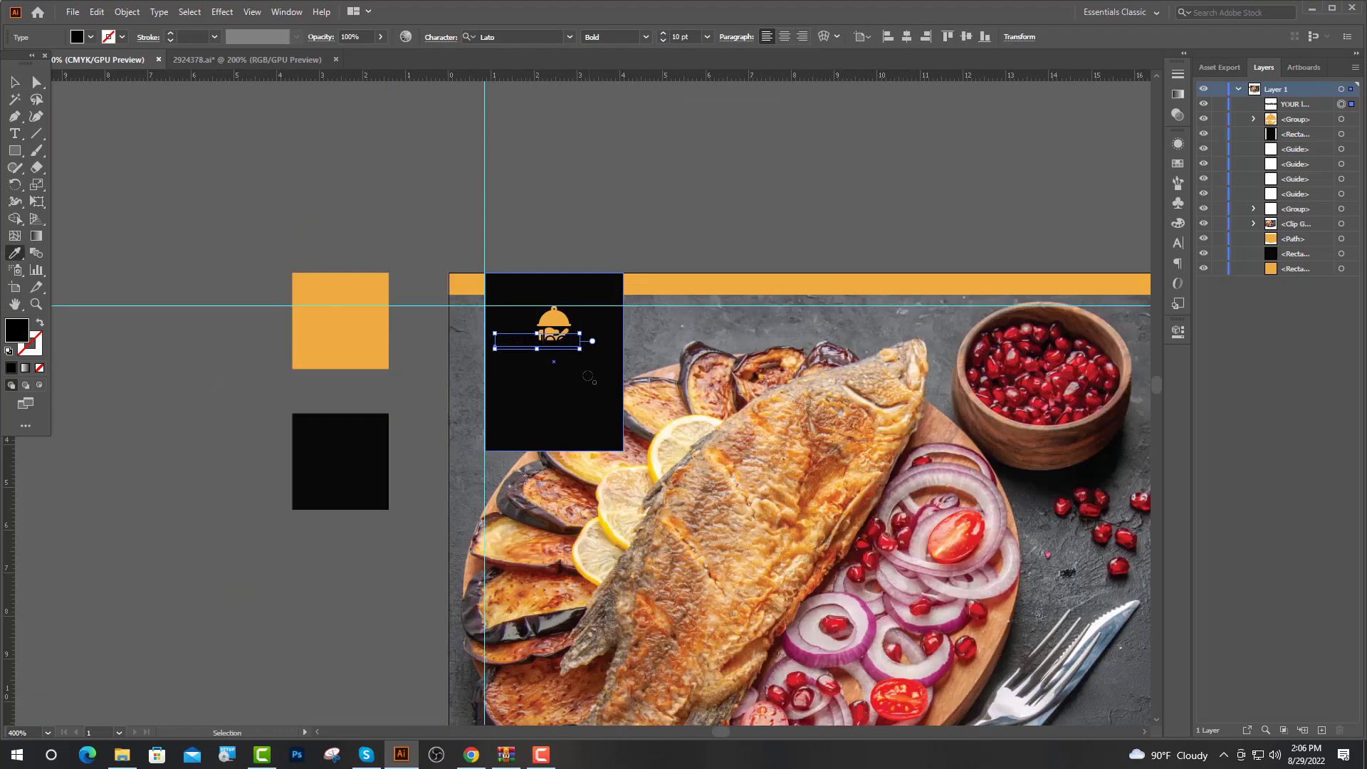
click(645, 671)
key(ctrl+plus)
key(ctrl+plus)
key(ctrl+plus)
key(ctrl+plus)
key(v)
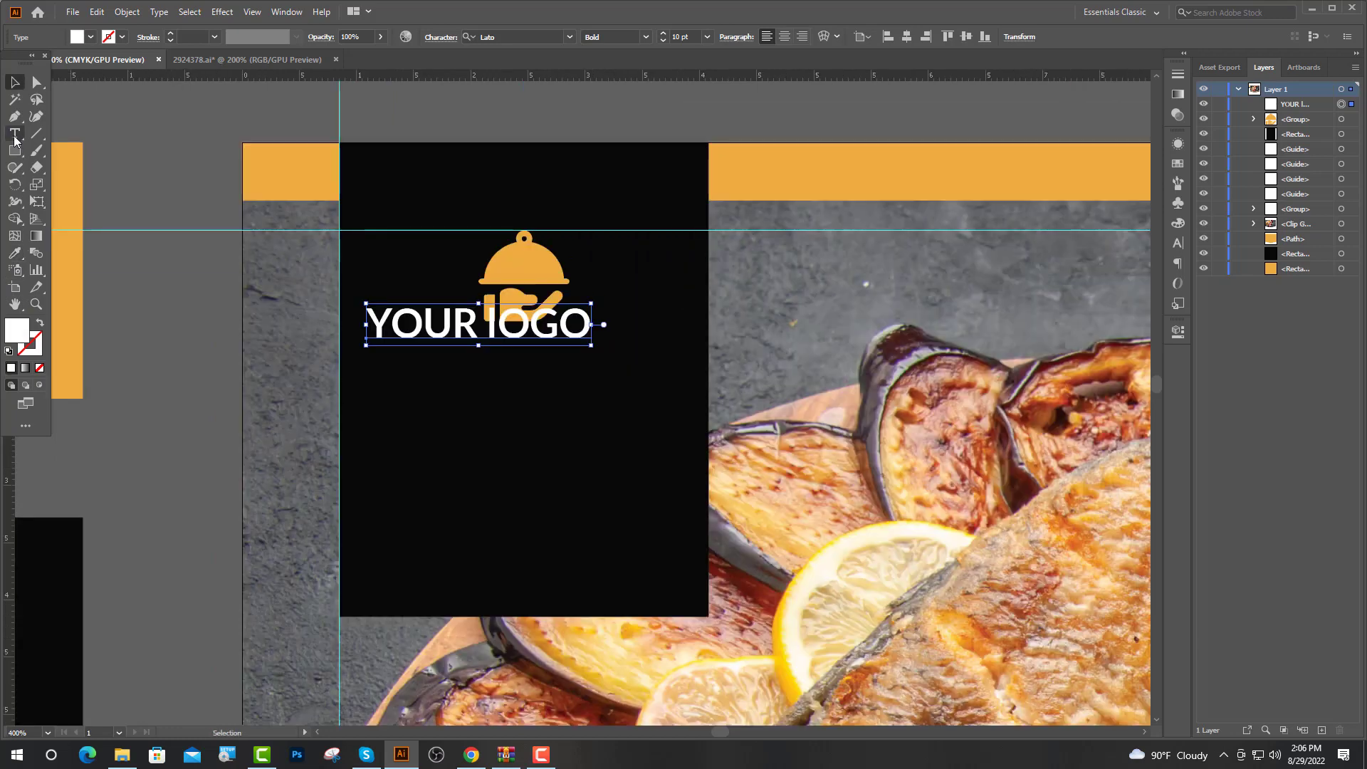
Replace the lowercase l in LOGO with a capital L and centre the text under the icon
click(14, 133)
click(492, 324)
key(BackSpace)
text(L)
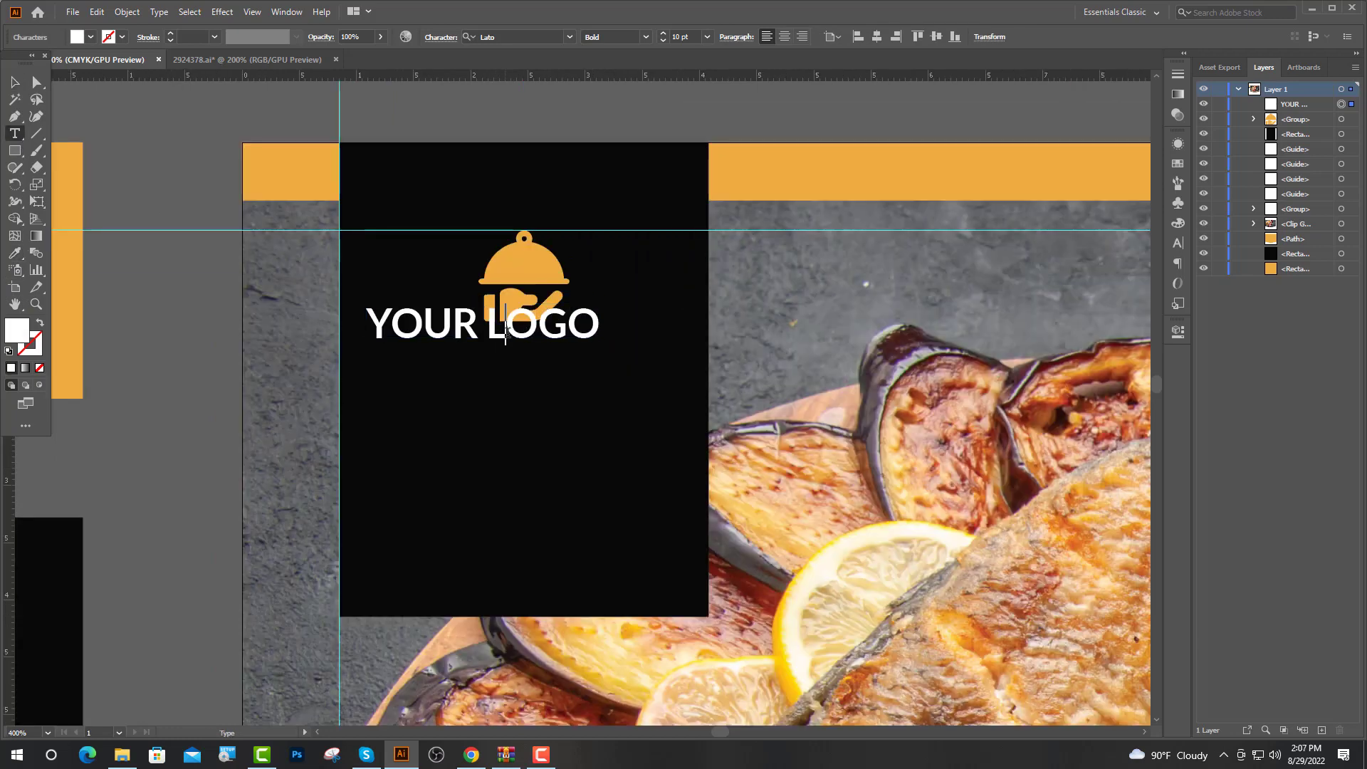
key(Escape)
drag(507, 329, 547, 368)
drag(547, 368, 538, 289)
click(164, 214)
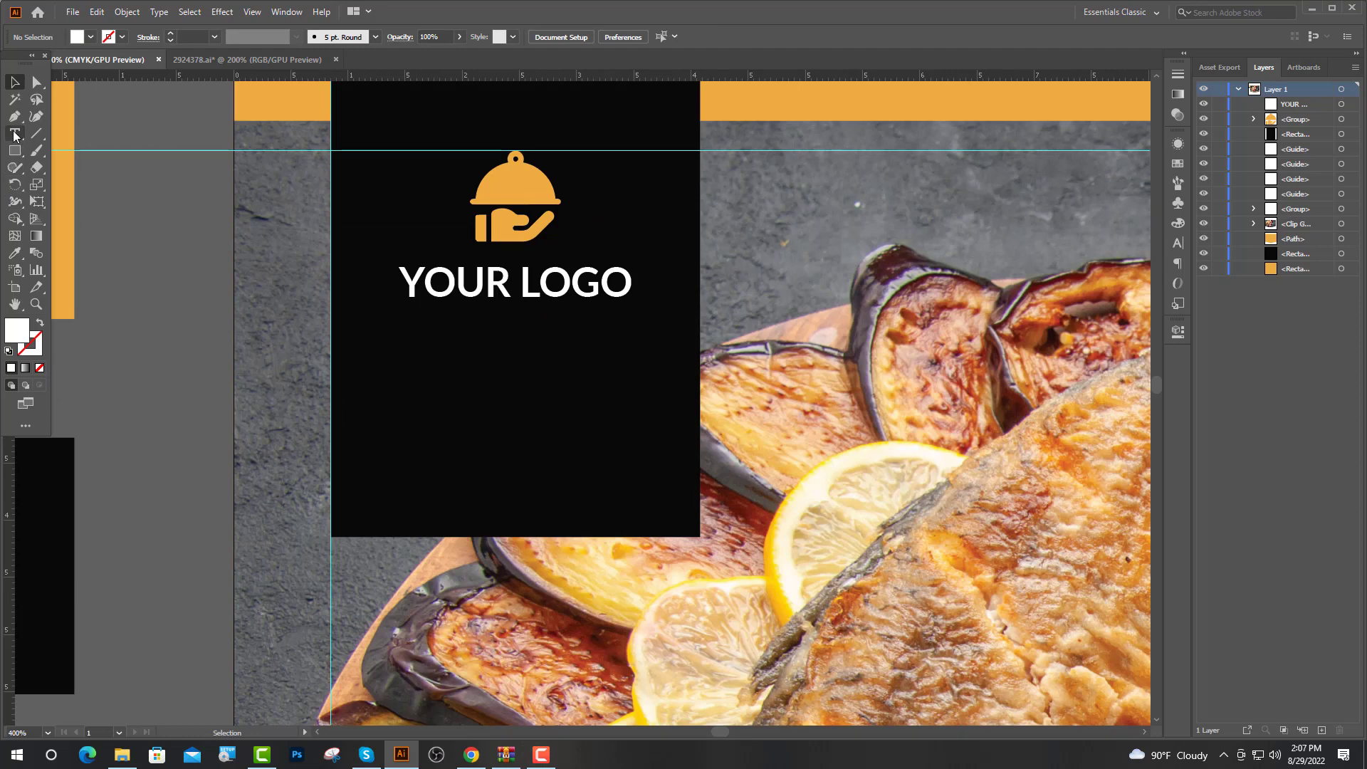
Add a centred Dancing Script text line below YOUR LOGO for 'Delicious Food Flyer'
click(14, 133)
click(378, 362)
click(530, 36)
text(D)
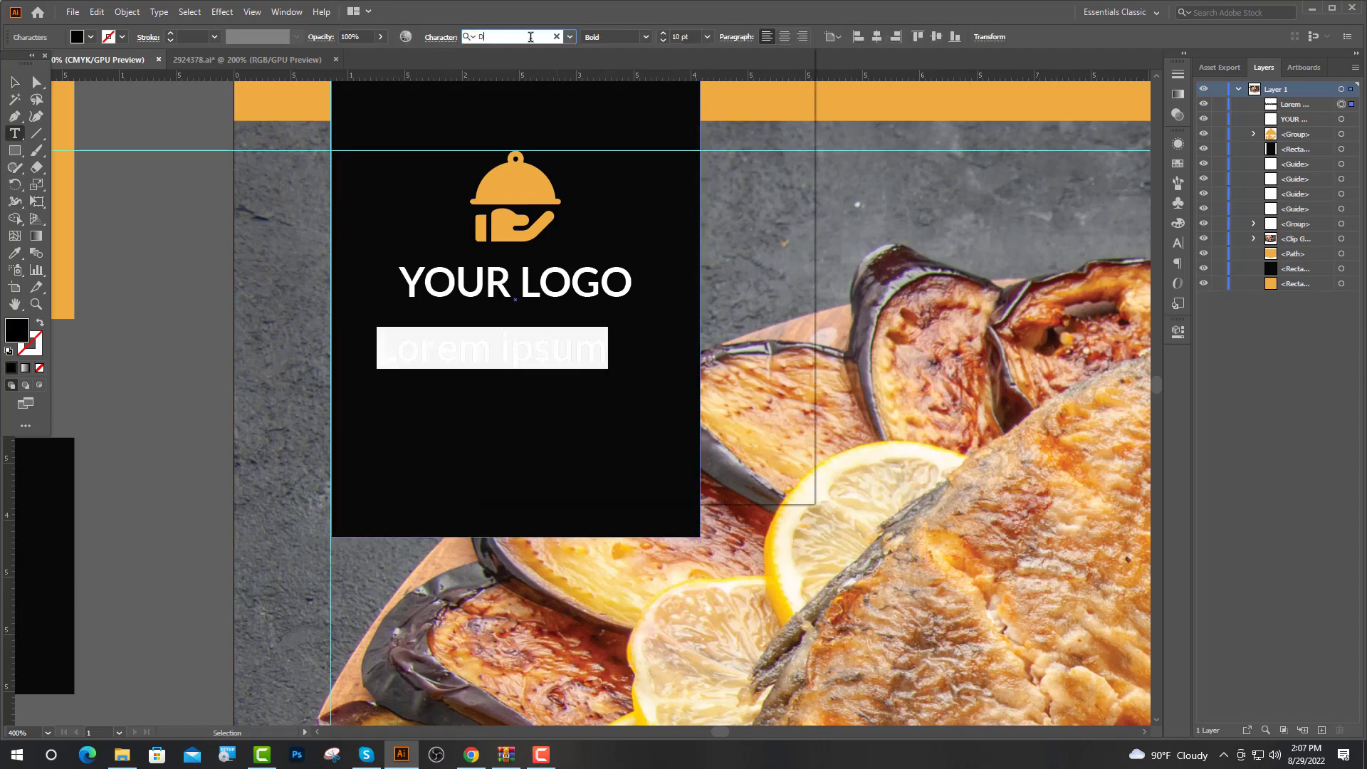
click(566, 104)
text(d Flyer)
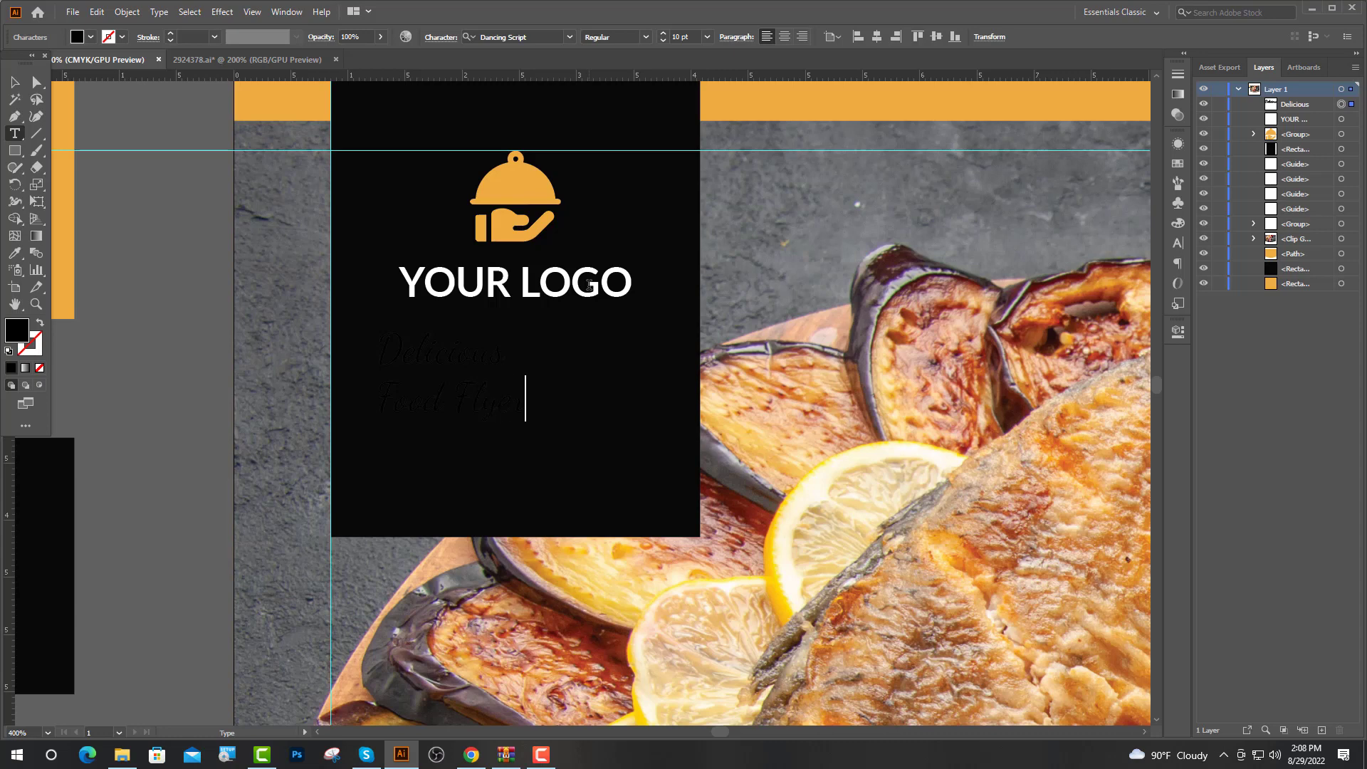
key(Escape)
click(784, 37)
drag(366, 345, 484, 346)
Make Delicious Food Flyer bold at 14 pt and colour it orange
click(649, 36)
click(607, 101)
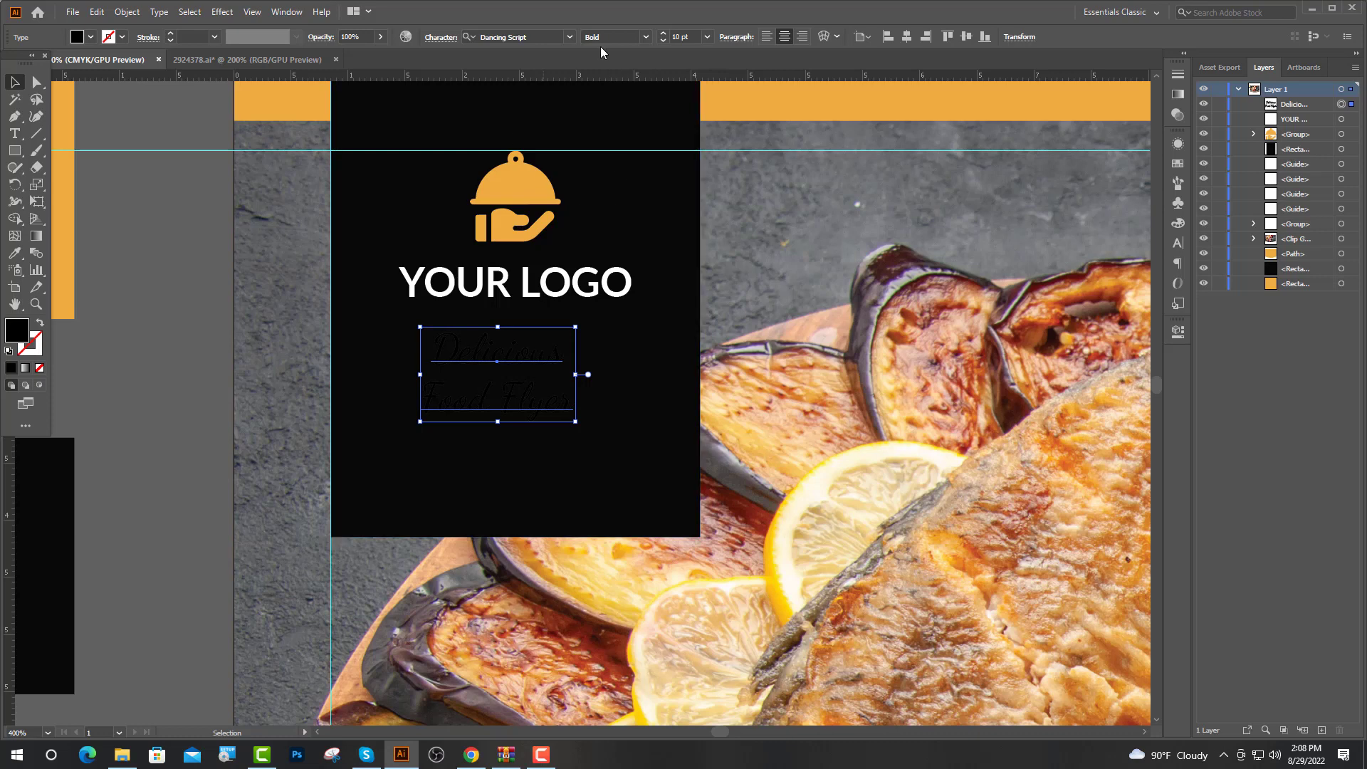
text(16)
key(Return)
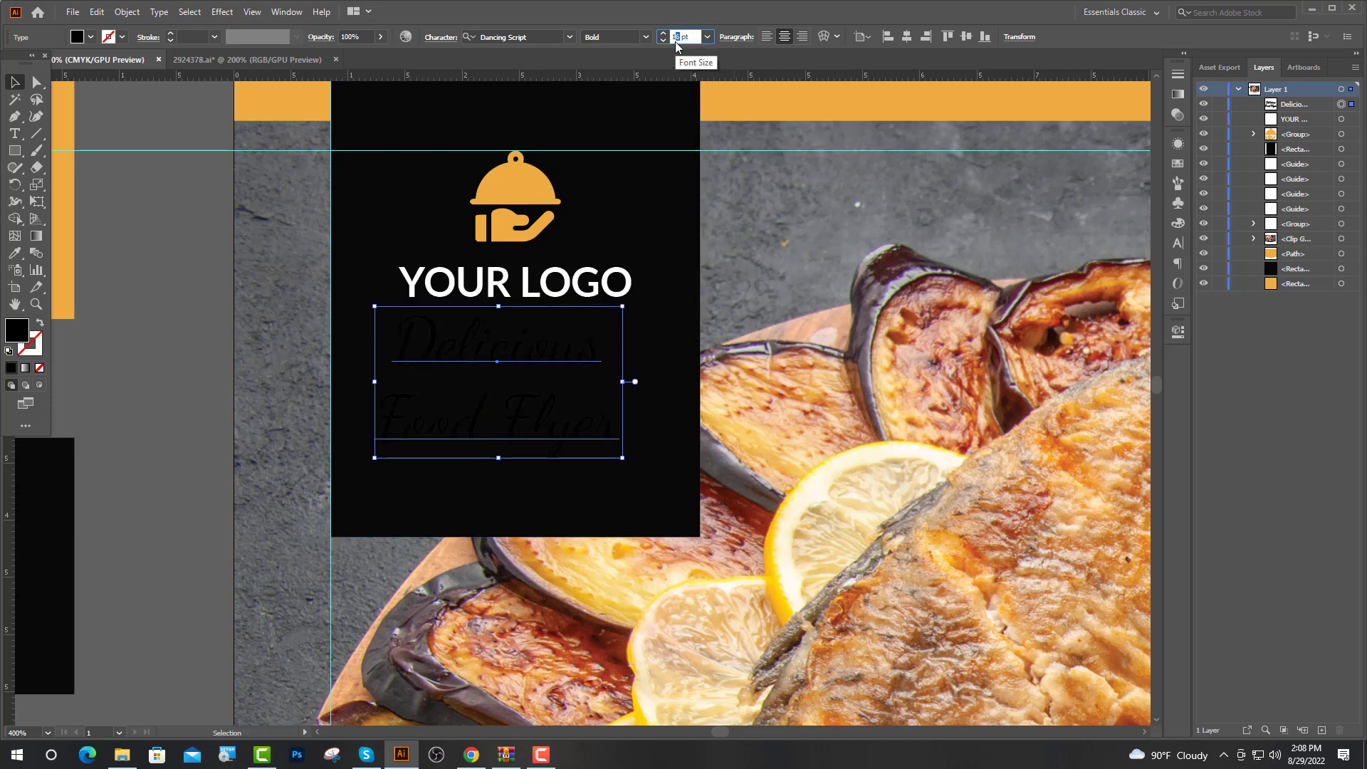
click(15, 253)
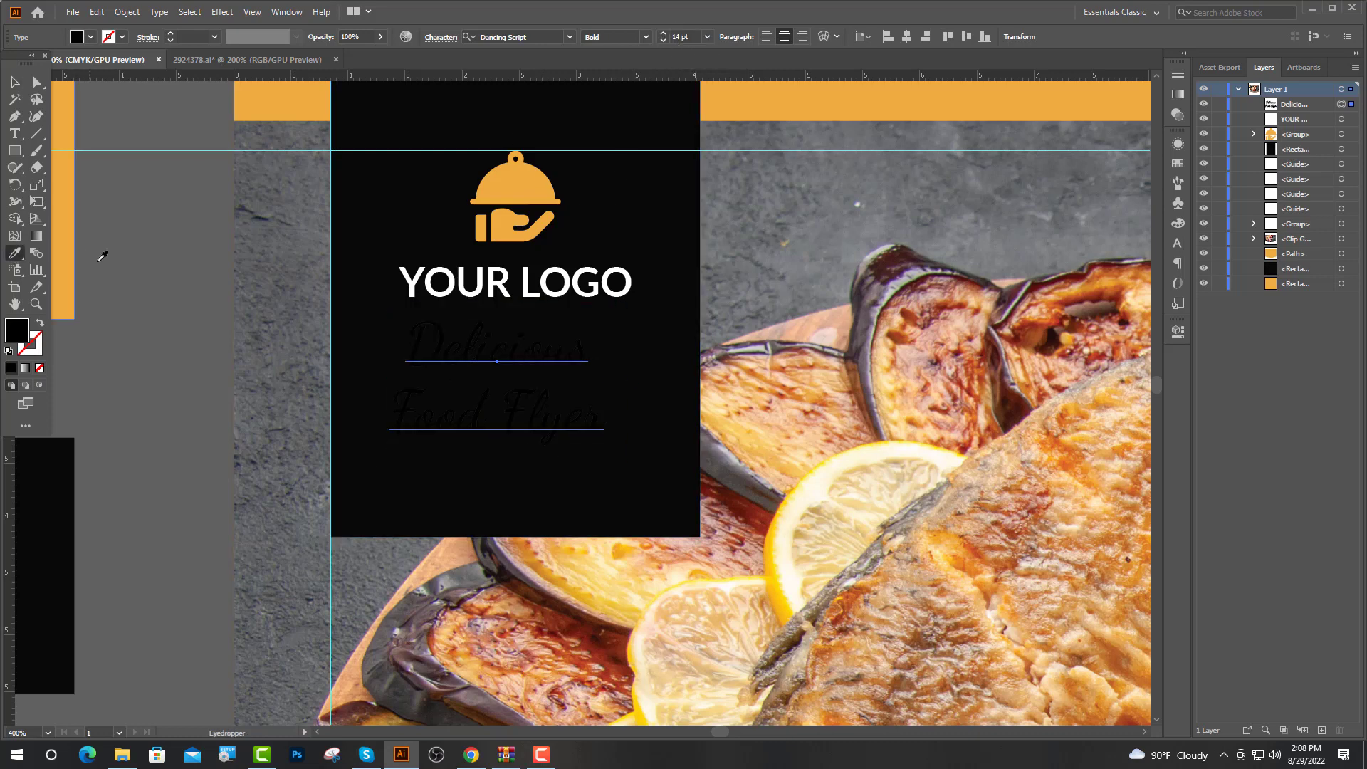
click(71, 174)
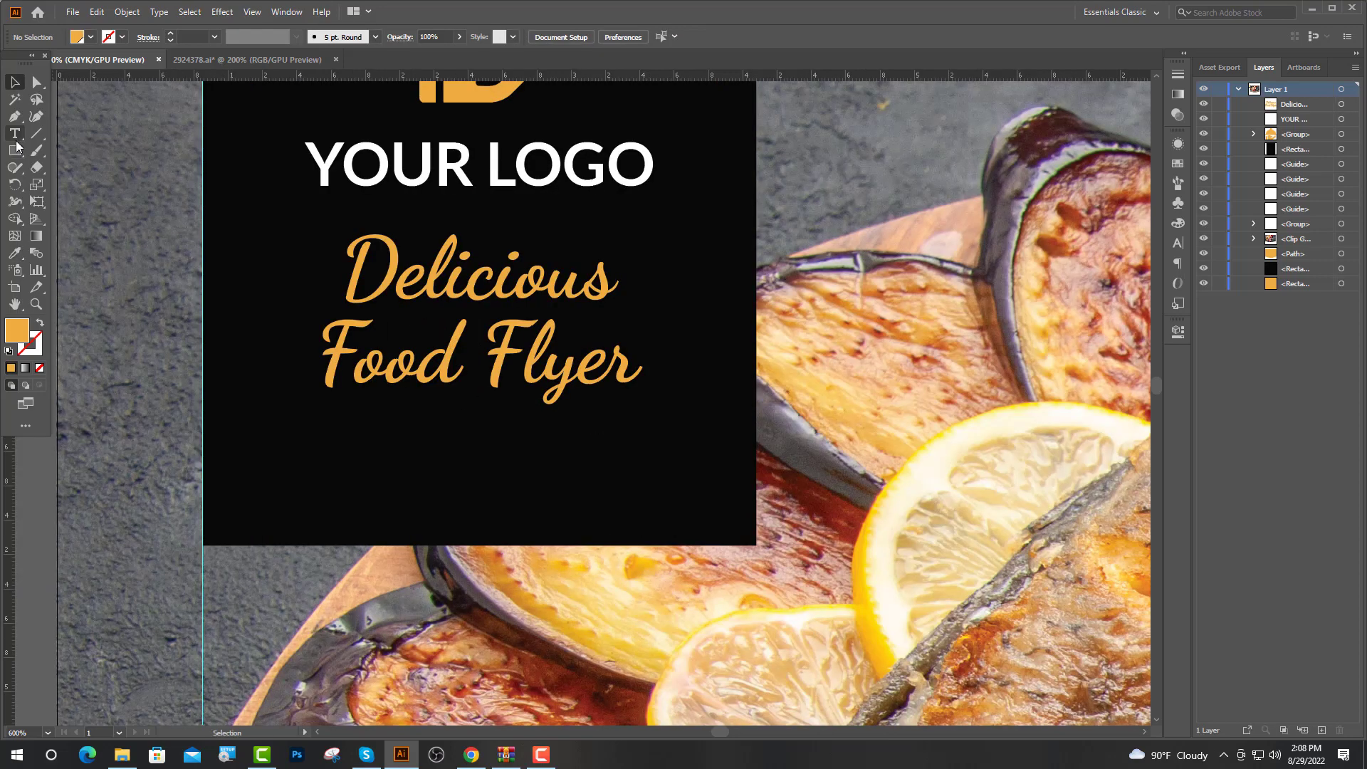
Add a left-aligned 'Templete' line styled like YOUR LOGO (white Lato Bold)
click(302, 448)
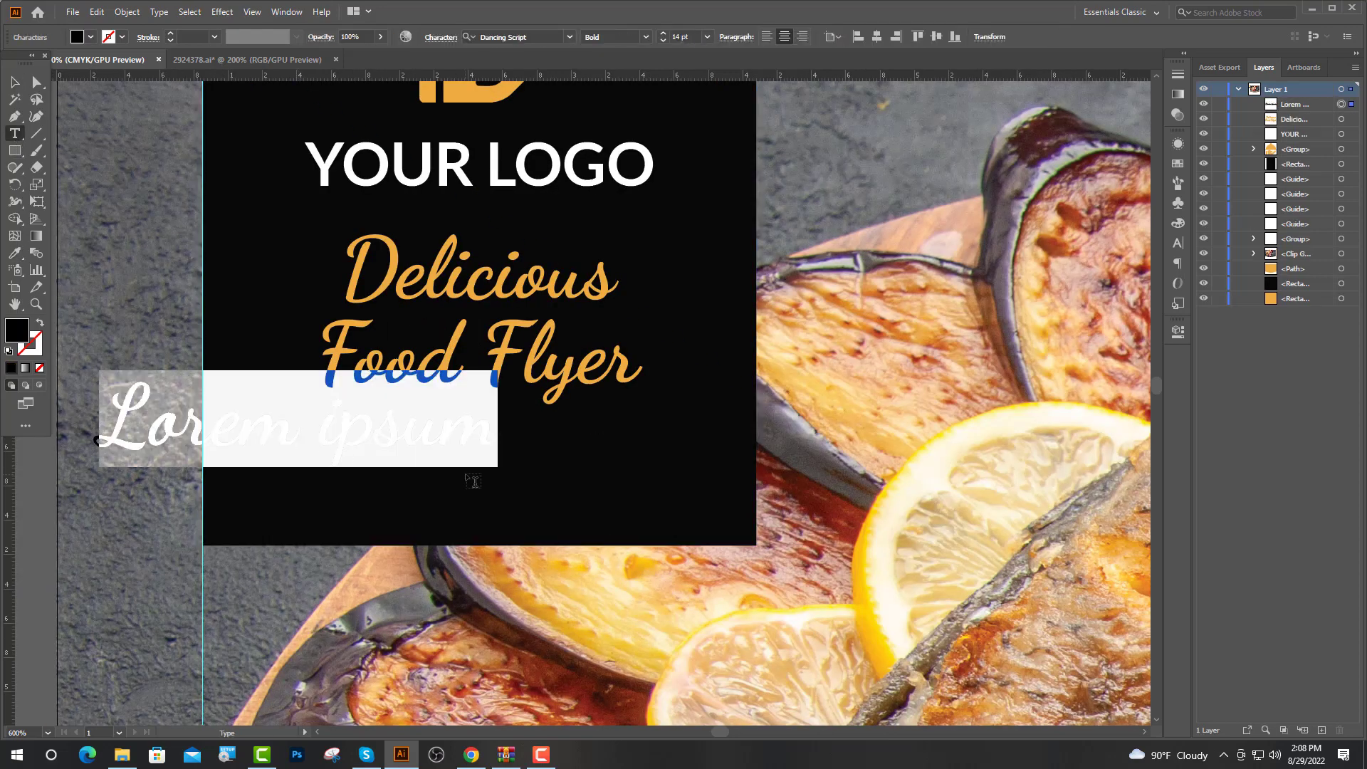
click(766, 37)
key(i)
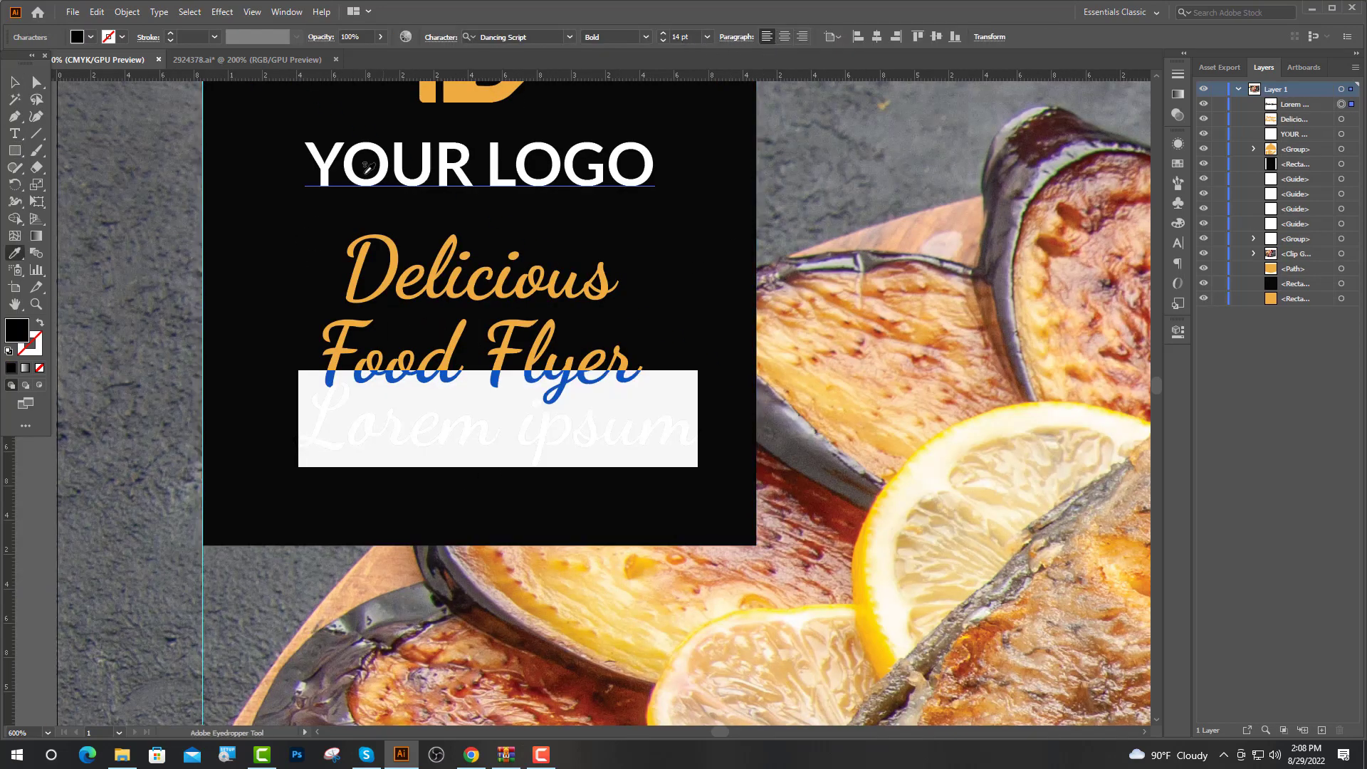
click(354, 171)
text(Tem)
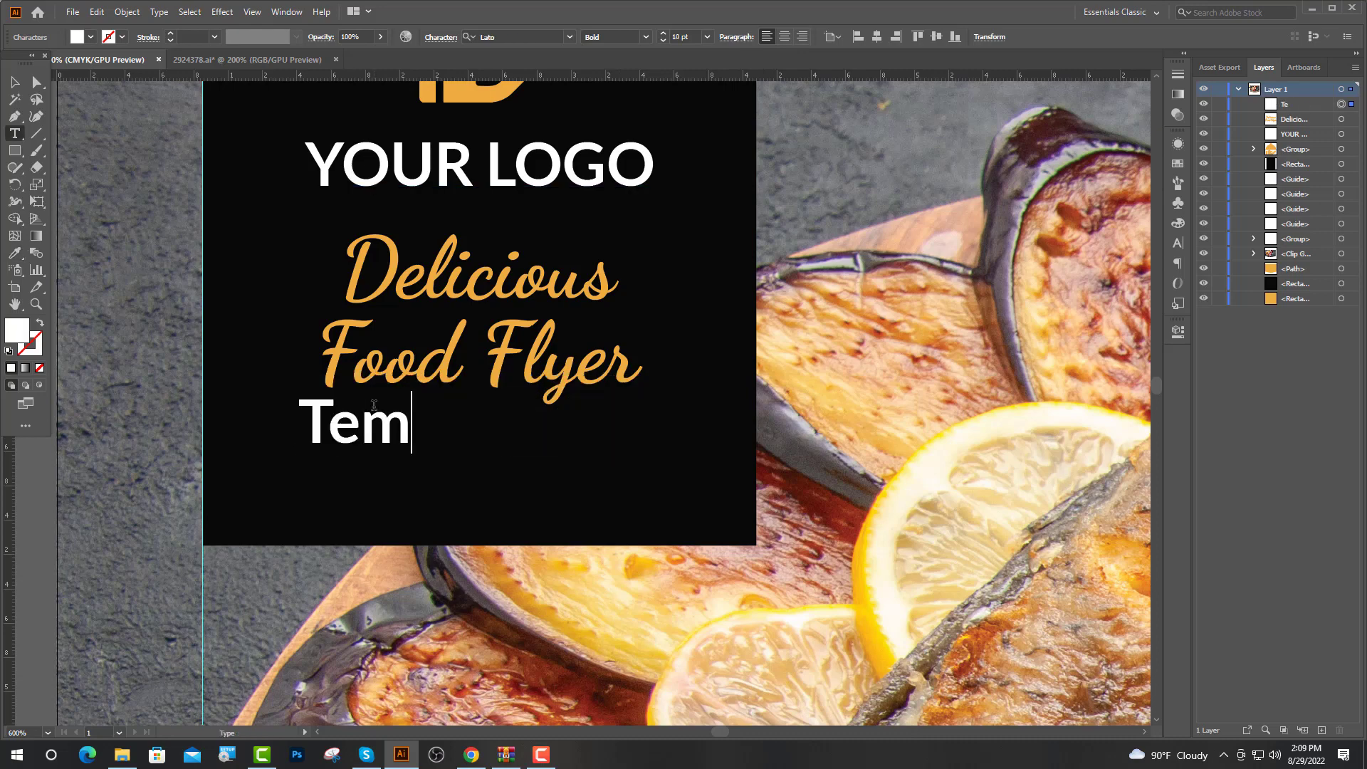
text(plete)
key(Escape)
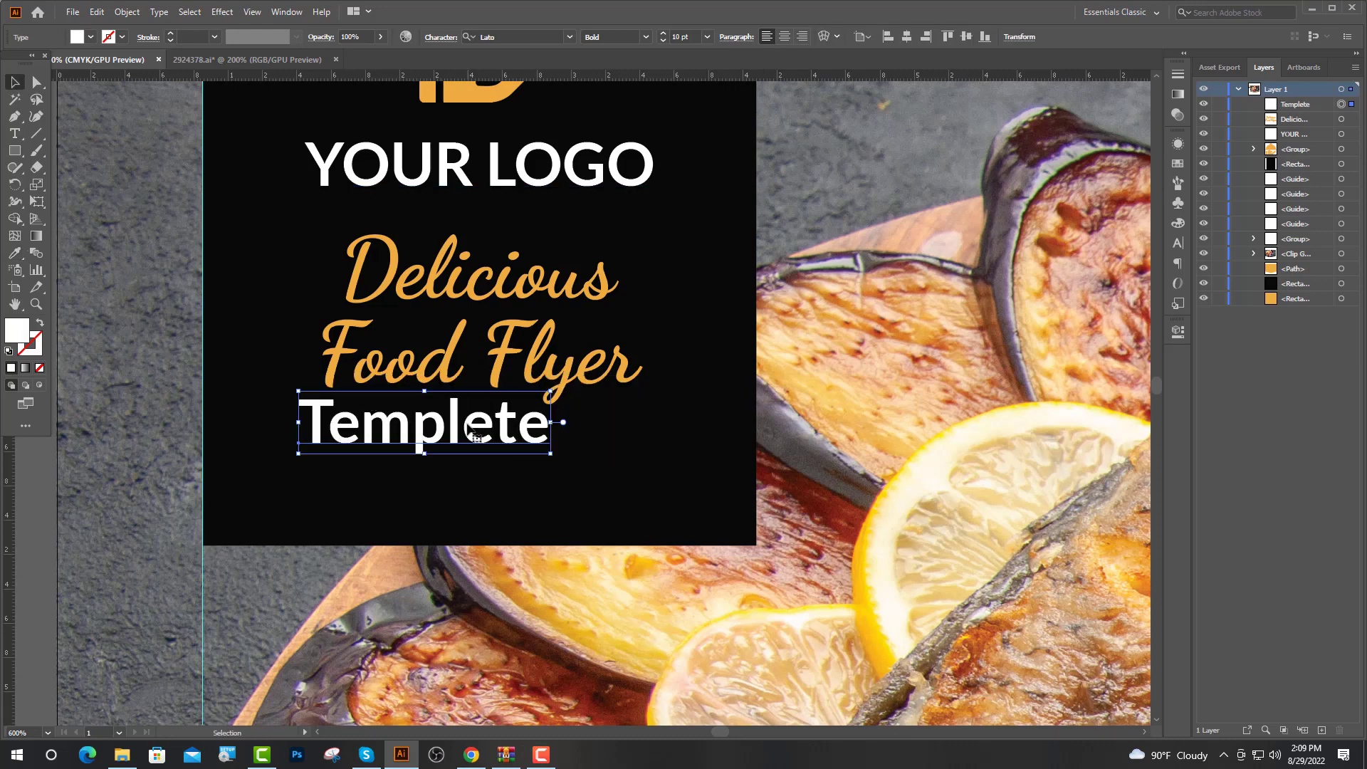
Position Templete under Delicious Food Flyer and view the whole flyer
drag(492, 423, 522, 431)
drag(502, 439, 506, 449)
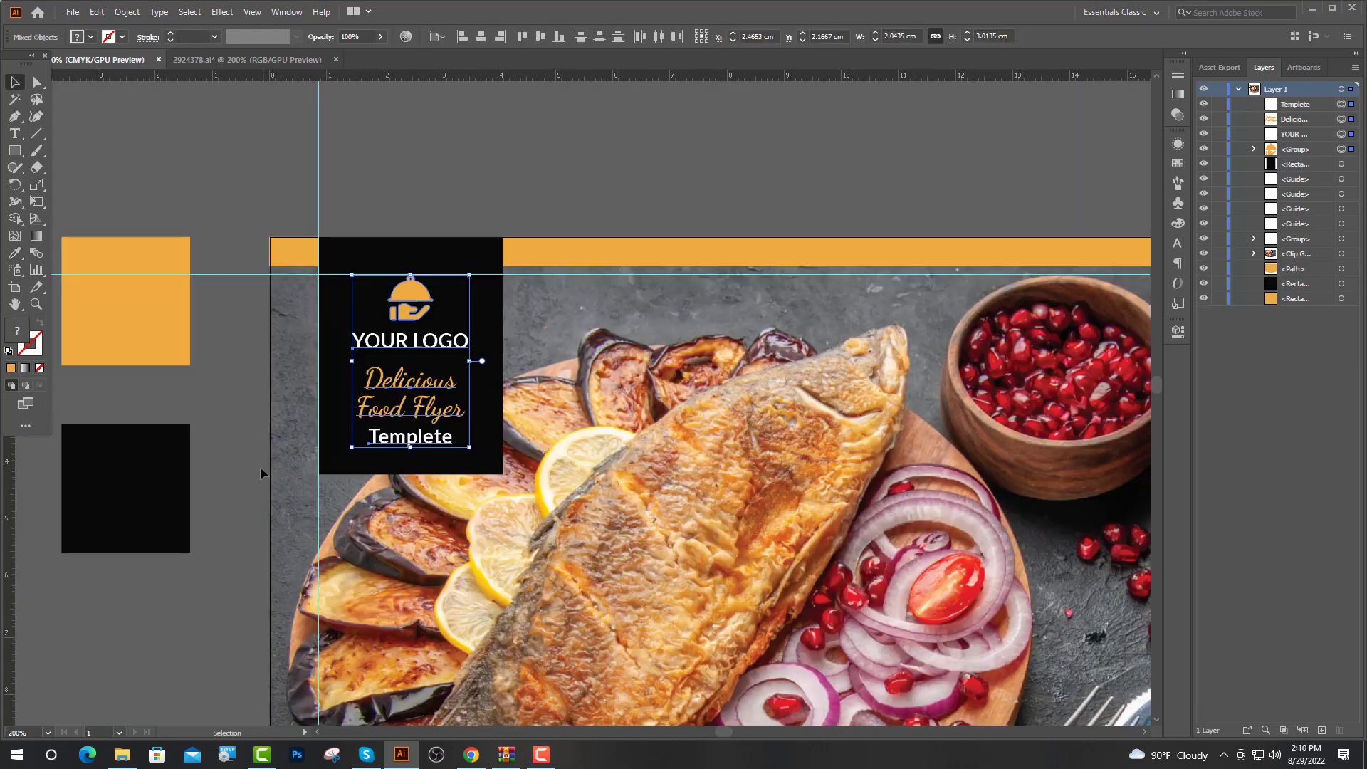
click(246, 452)
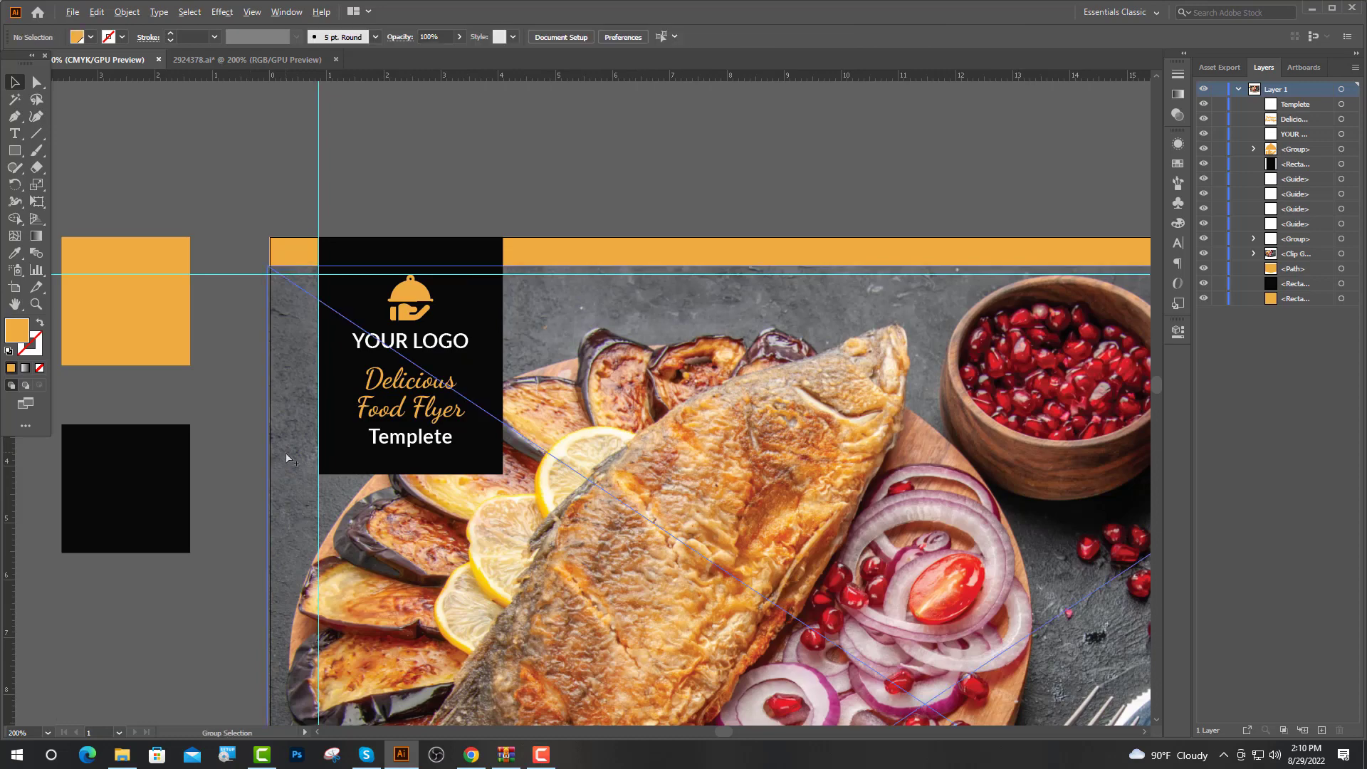
ctrl+alt+click(865, 567)
ctrl+alt+click(865, 568)
Type 'Delicious' over the food photo in a script font at 72 pt
click(15, 133)
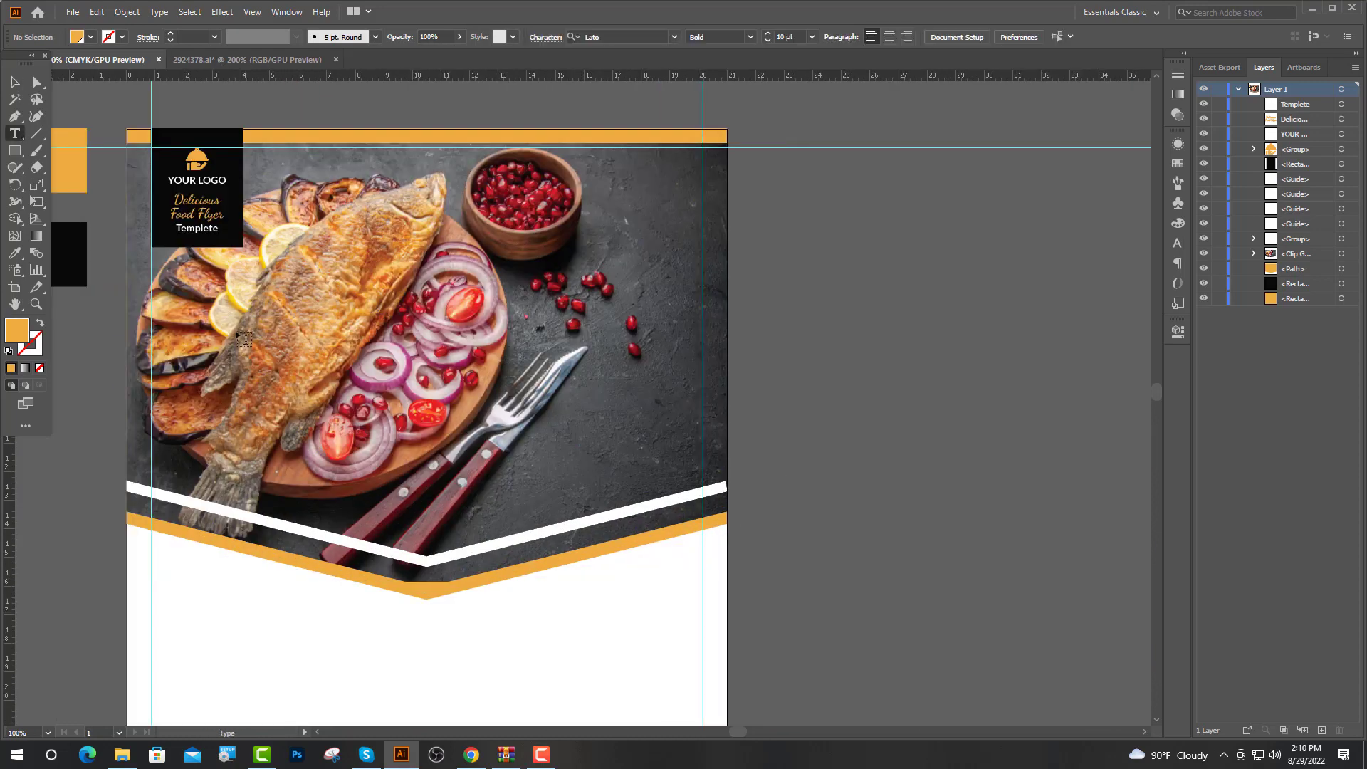
click(340, 234)
click(678, 37)
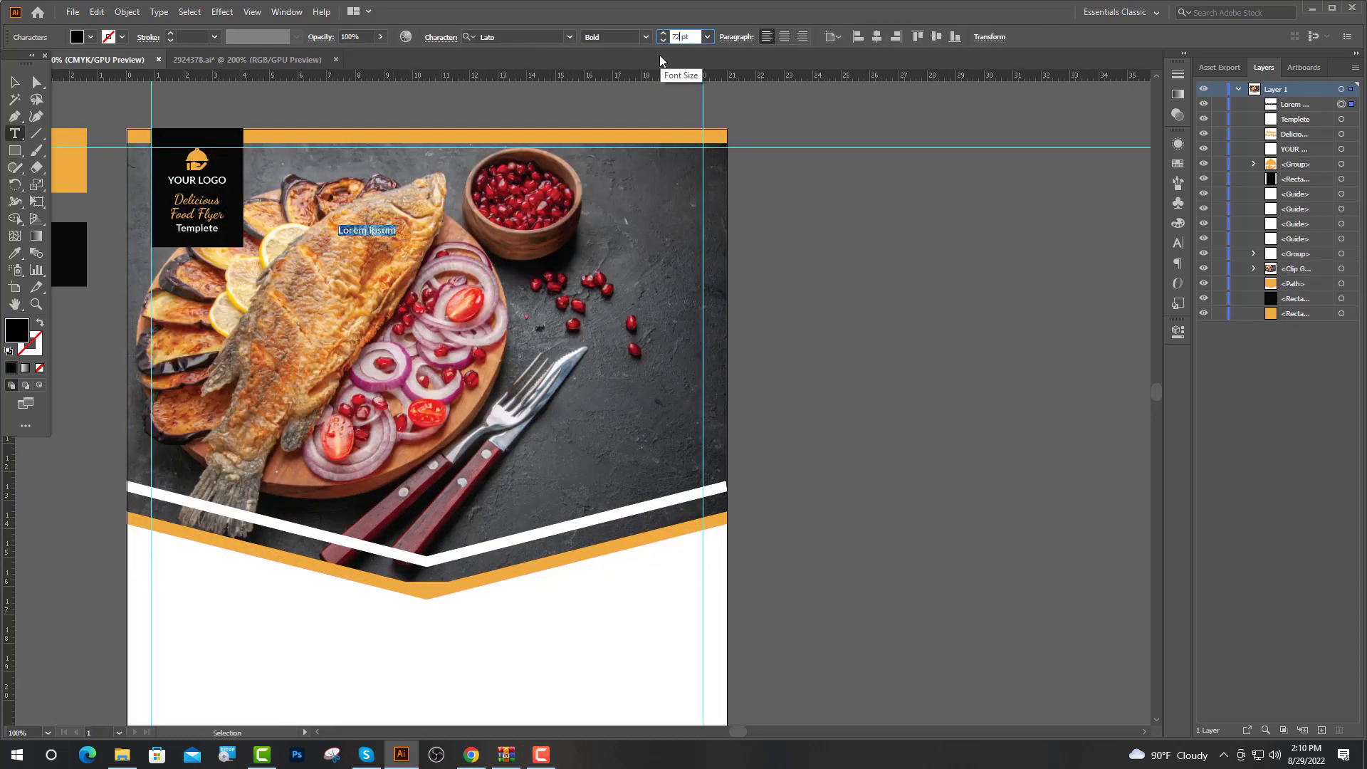
text(72)
key(Return)
click(504, 36)
text(d)
scroll(512, 285, down, 5)
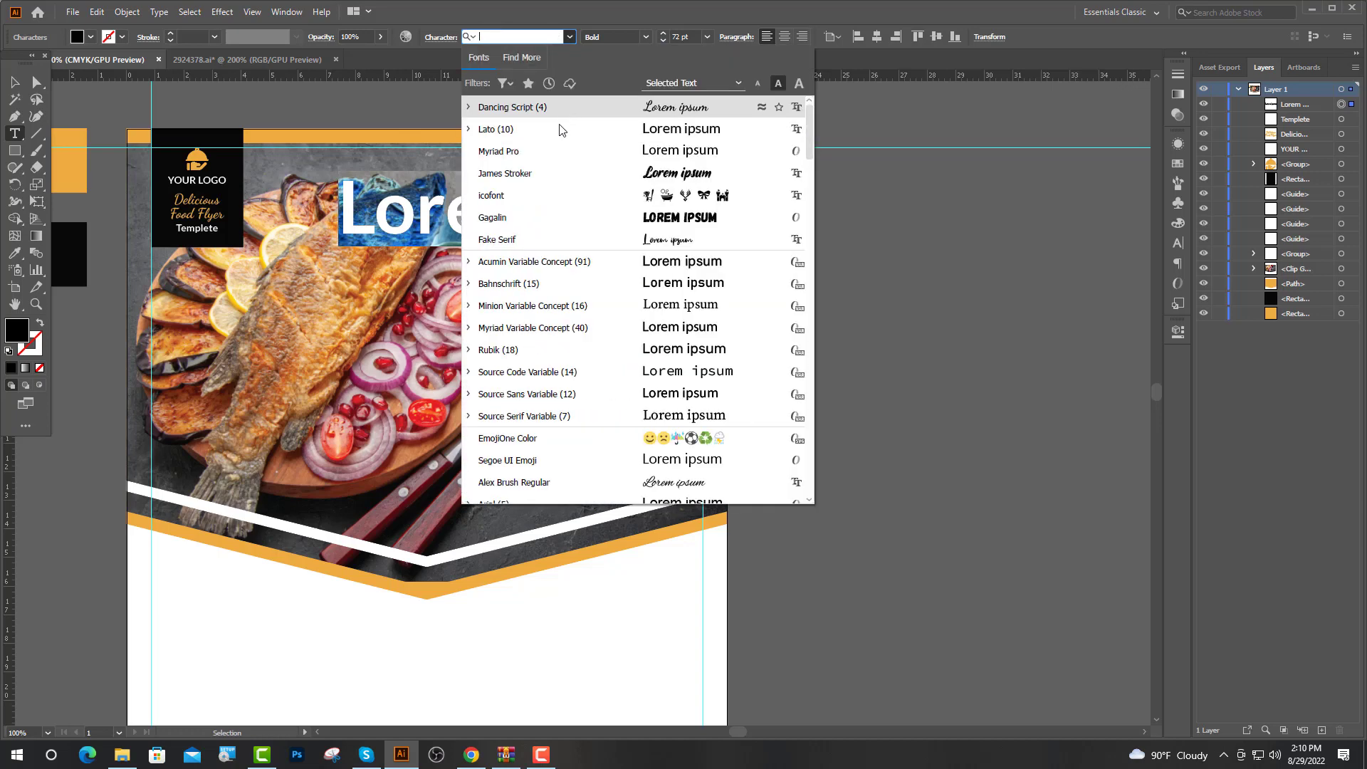
click(515, 247)
text(D)
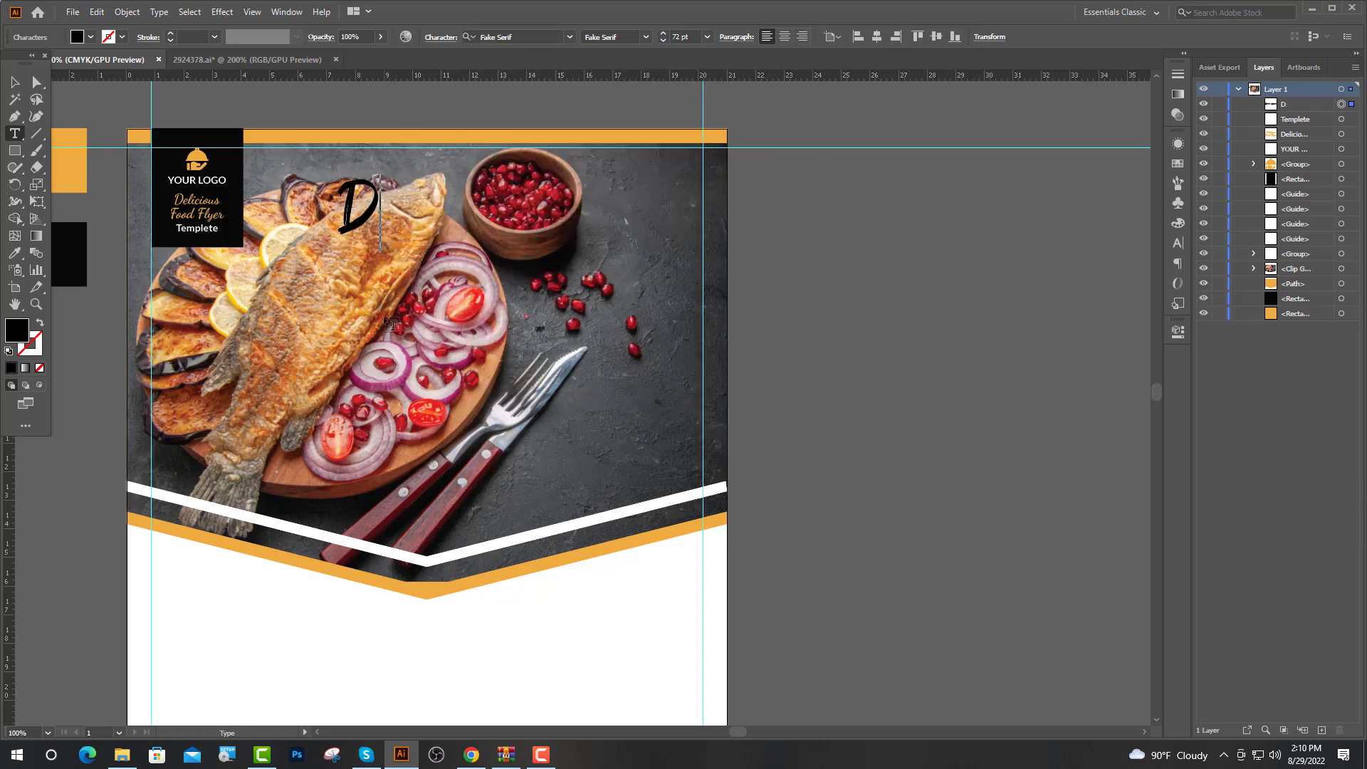
text(elicio)
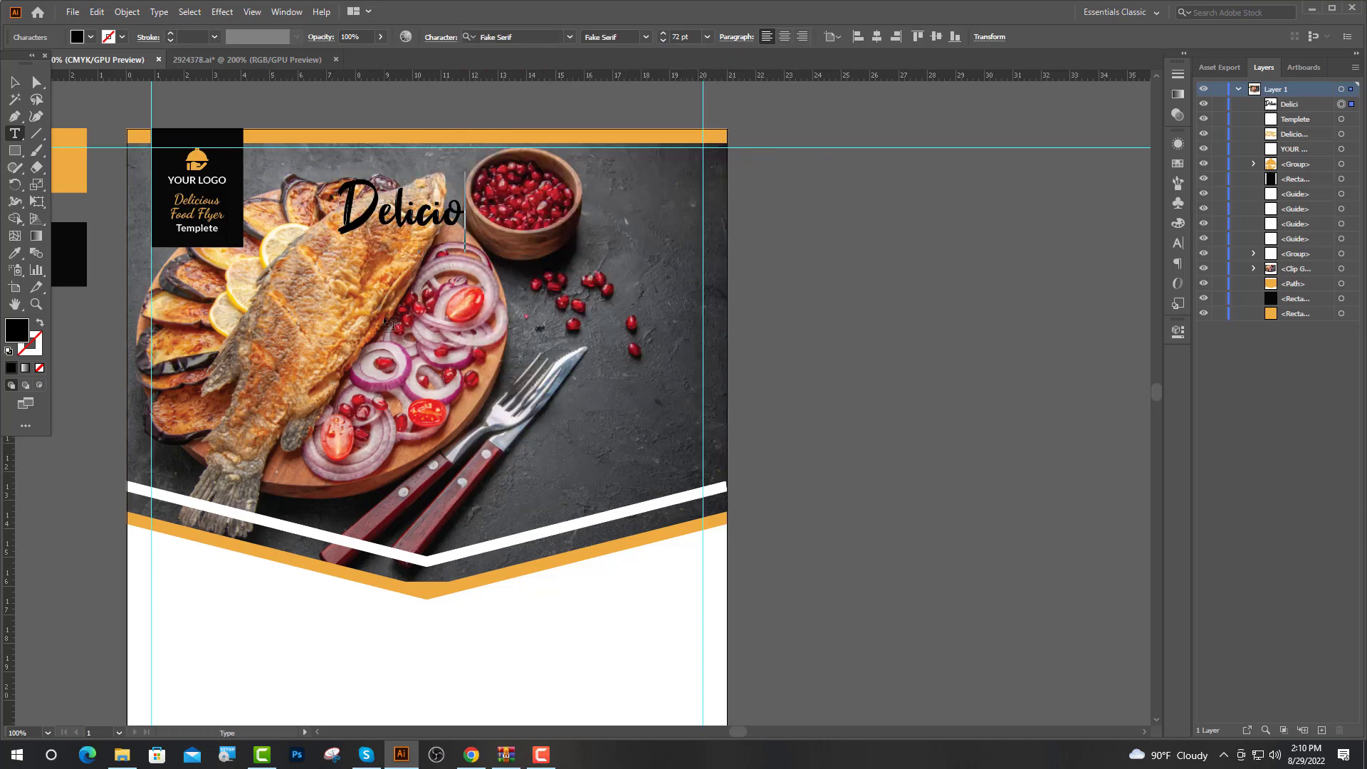
text(us)
key(Escape)
Enlarge Delicious to 120 pt, sample white onto it, and position it over the photo
click(679, 36)
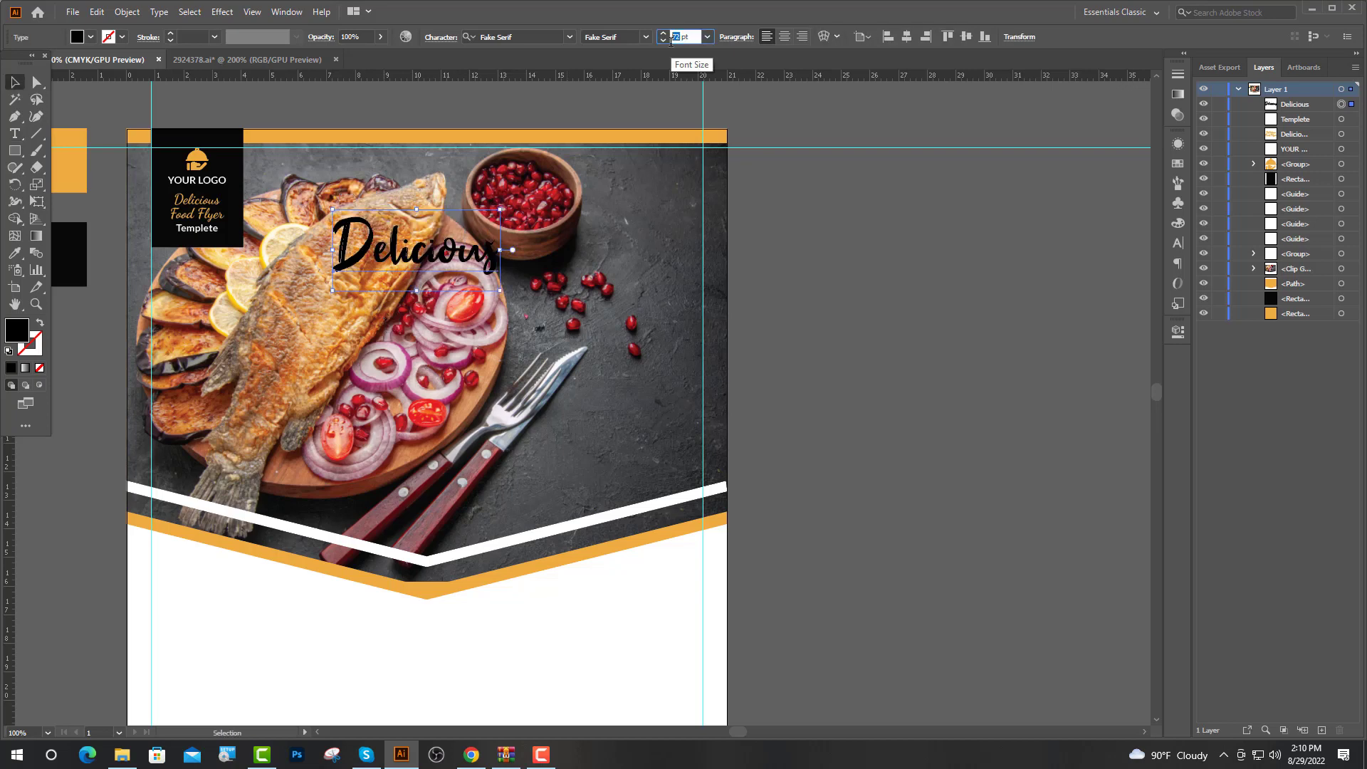
key(Return)
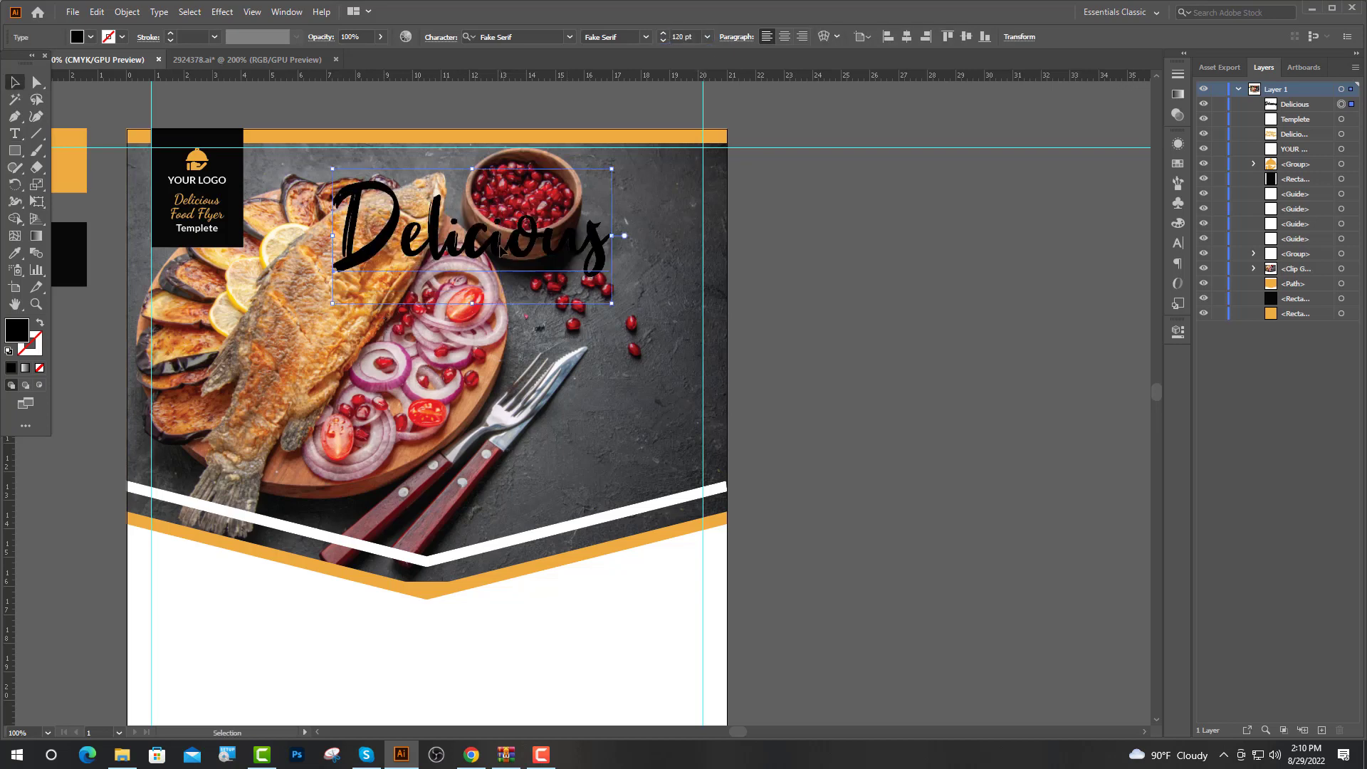
drag(501, 245, 455, 269)
click(15, 253)
click(208, 613)
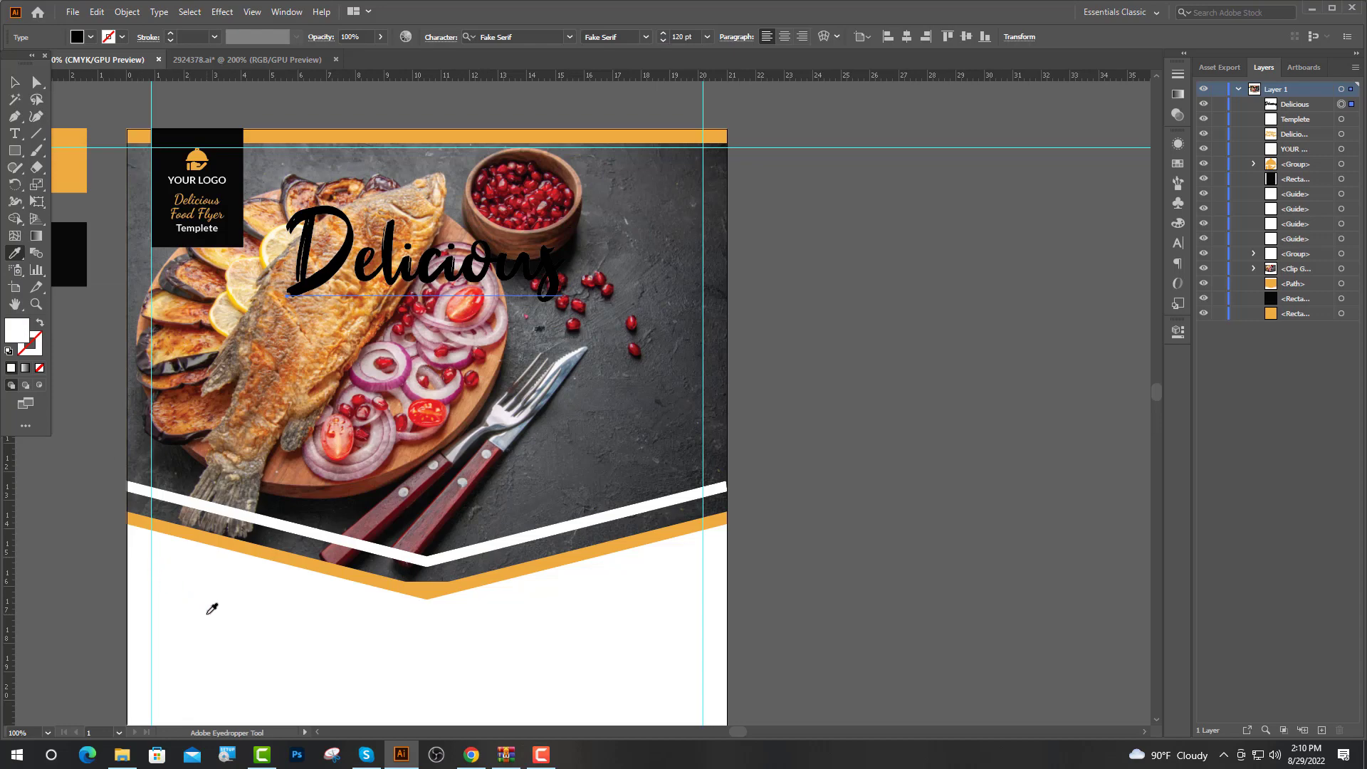
drag(427, 311, 426, 338)
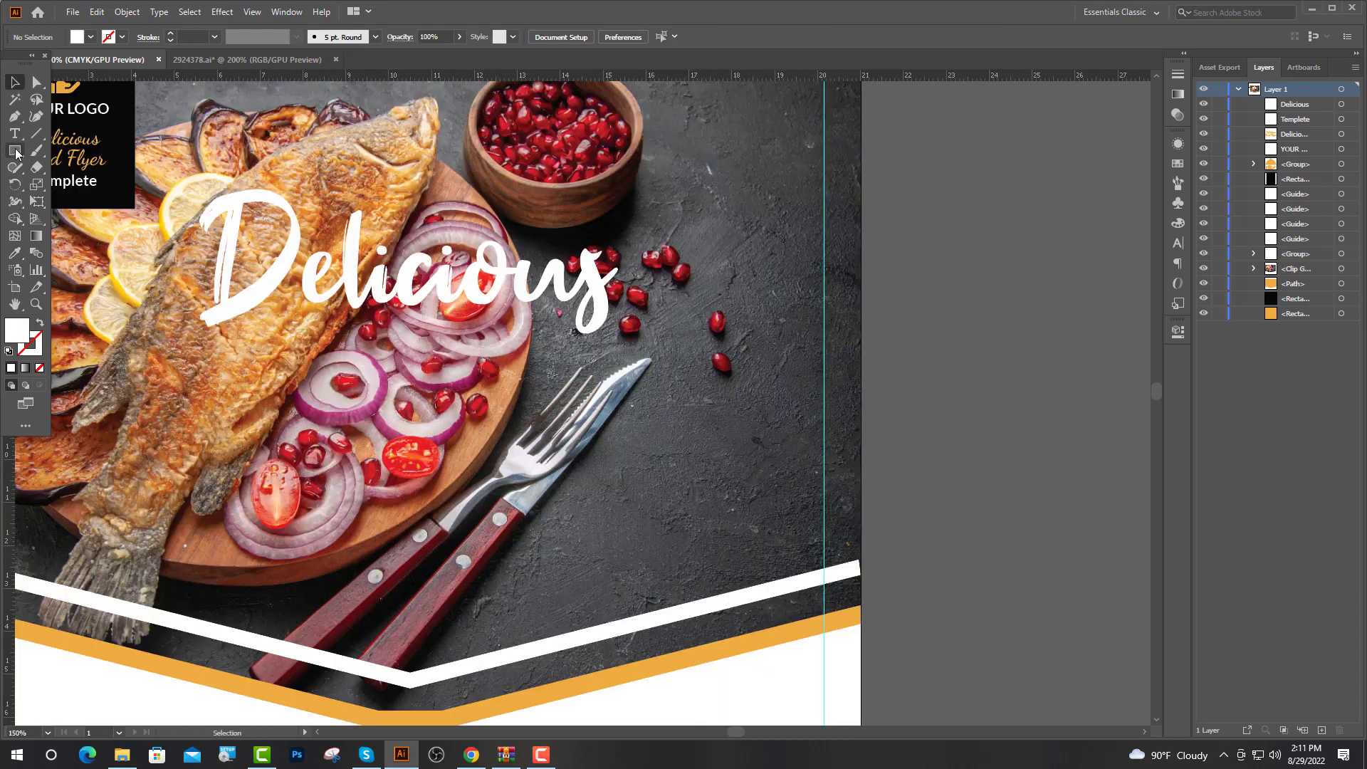
click(14, 133)
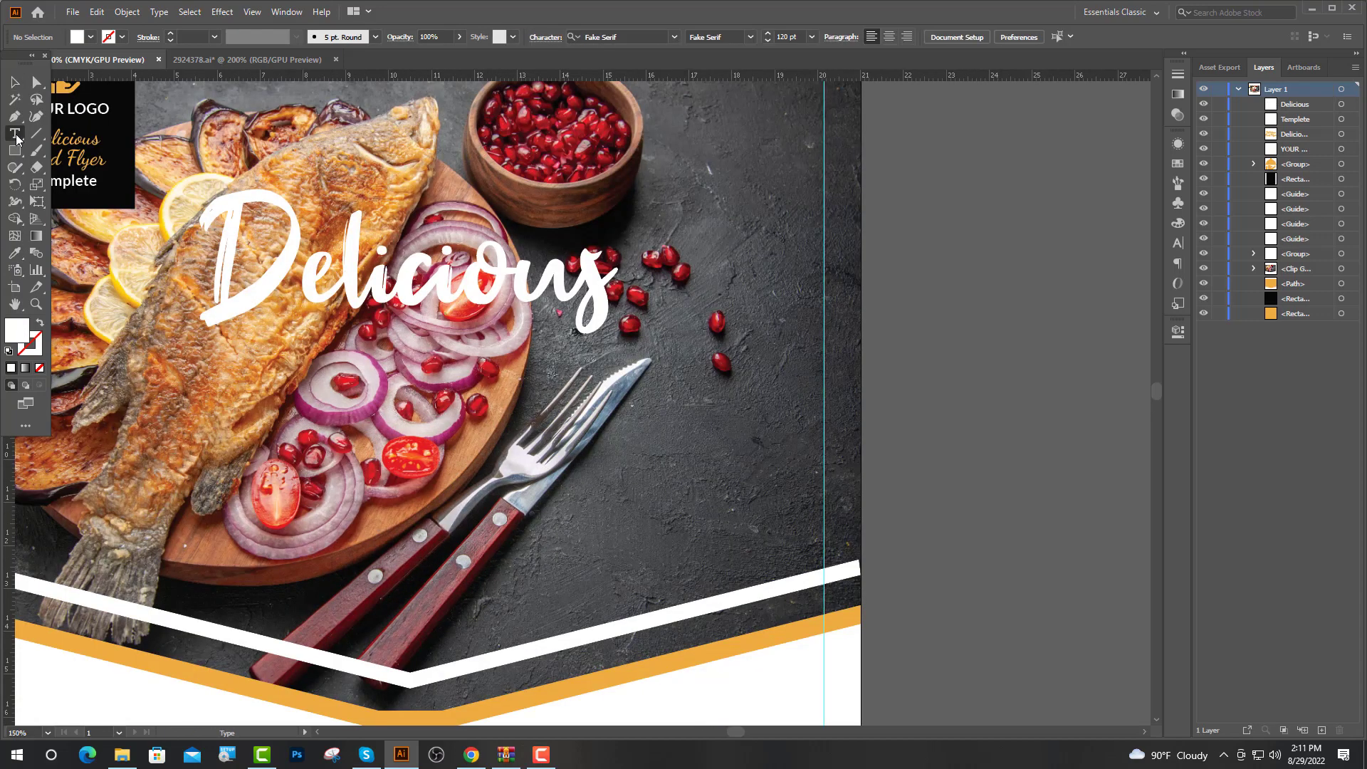
Type 'SEAFOOD' in Gagalin at 40 pt under Delicious and sample the orange swatch onto it
click(283, 355)
click(516, 37)
text(ga)
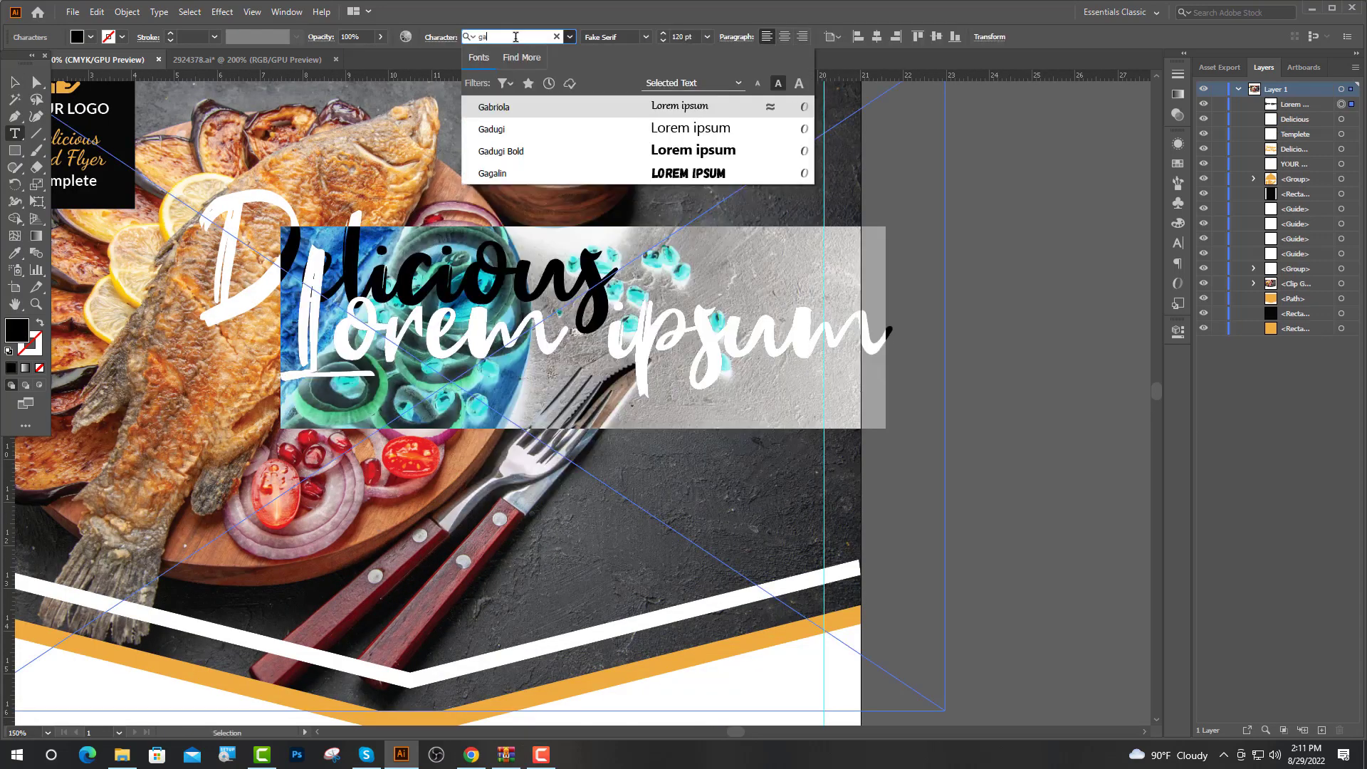
click(537, 173)
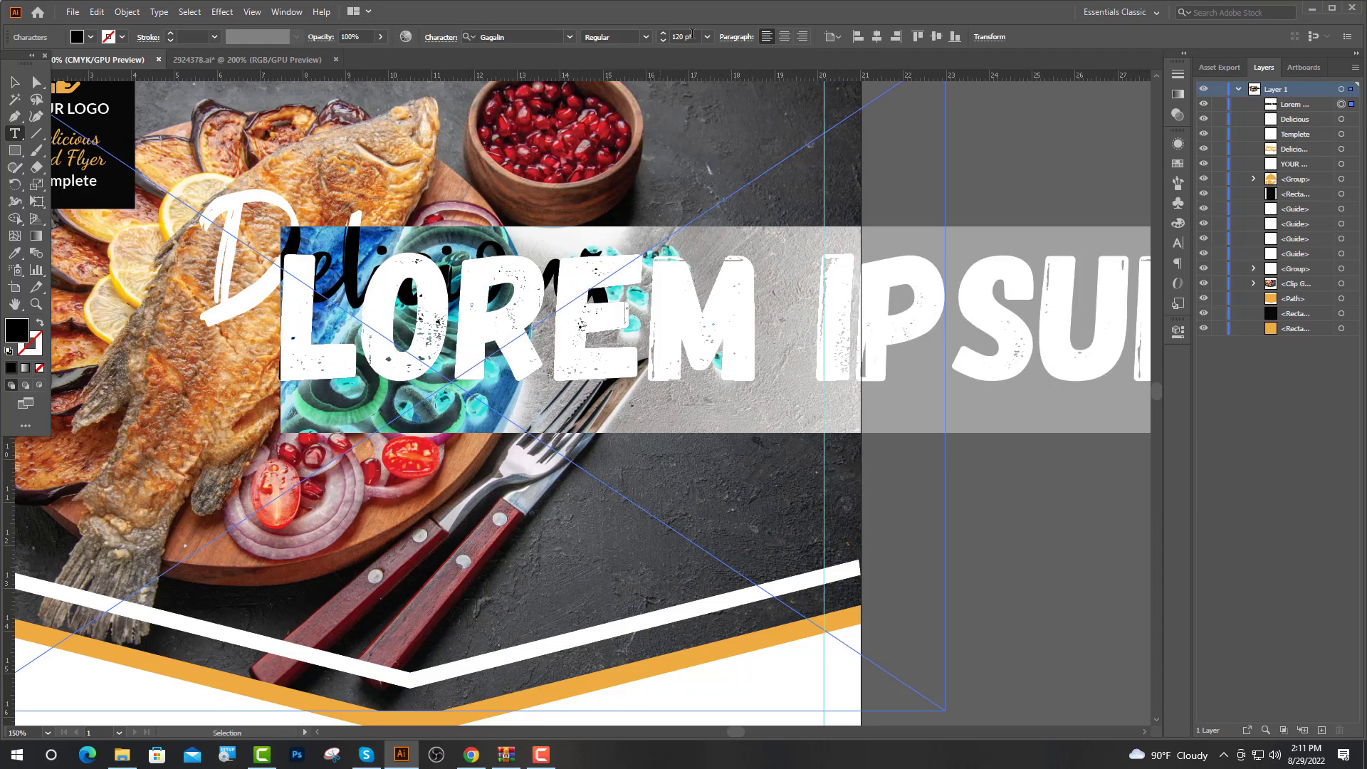
text(30)
key(Return)
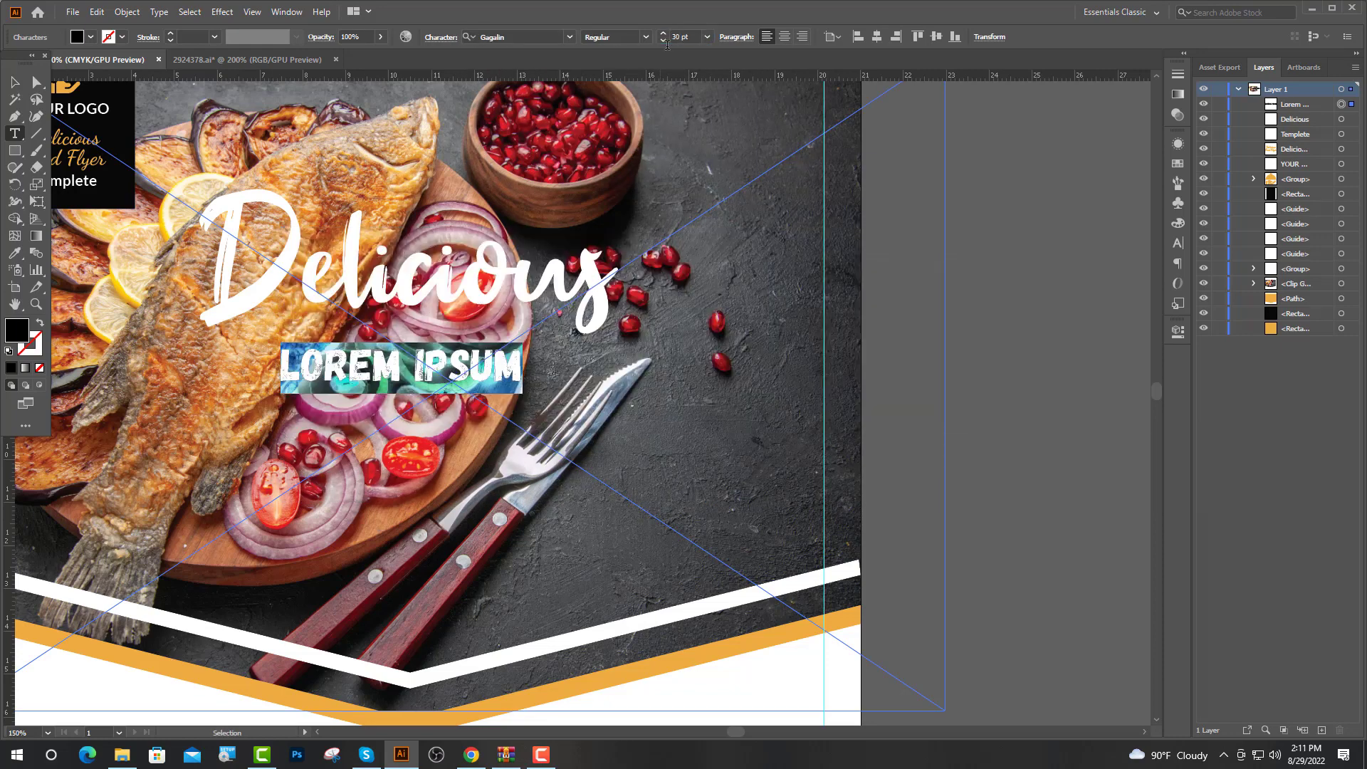
key(Return)
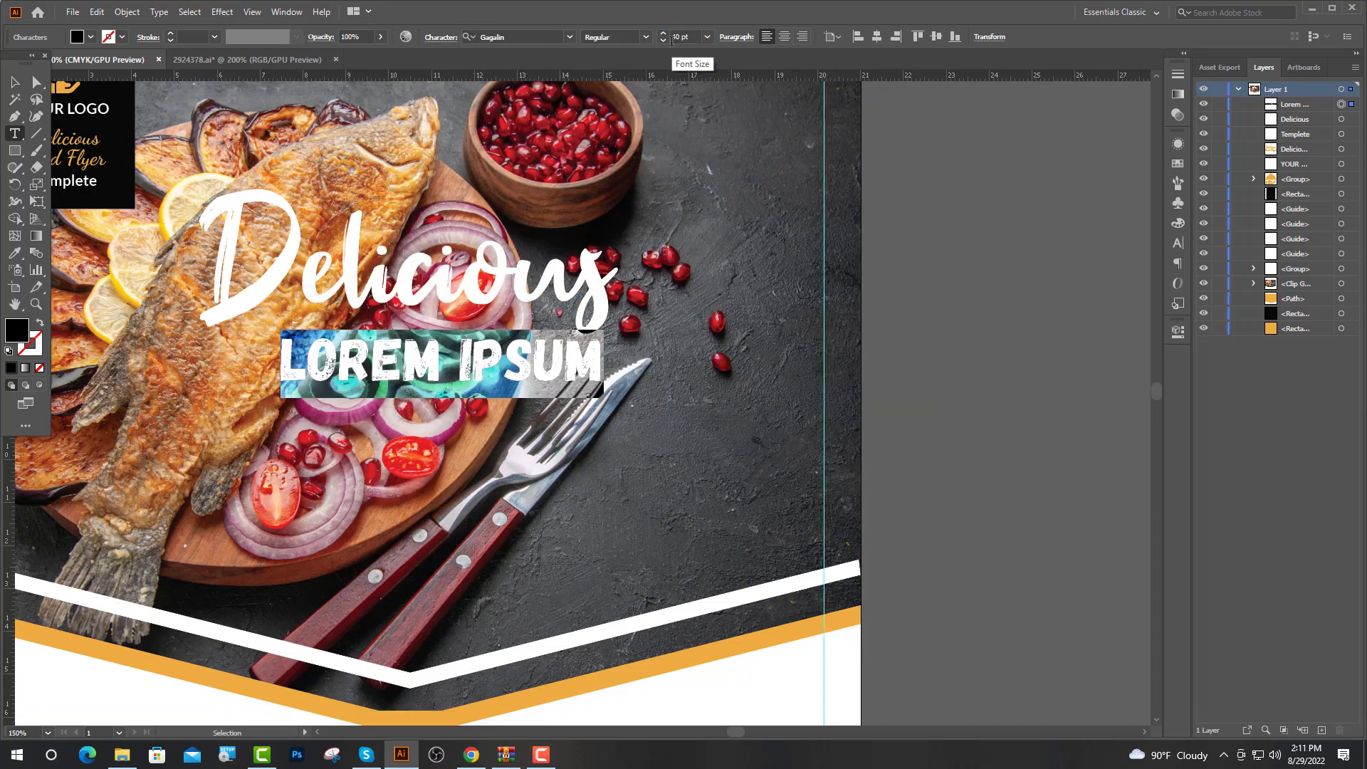
text(S)
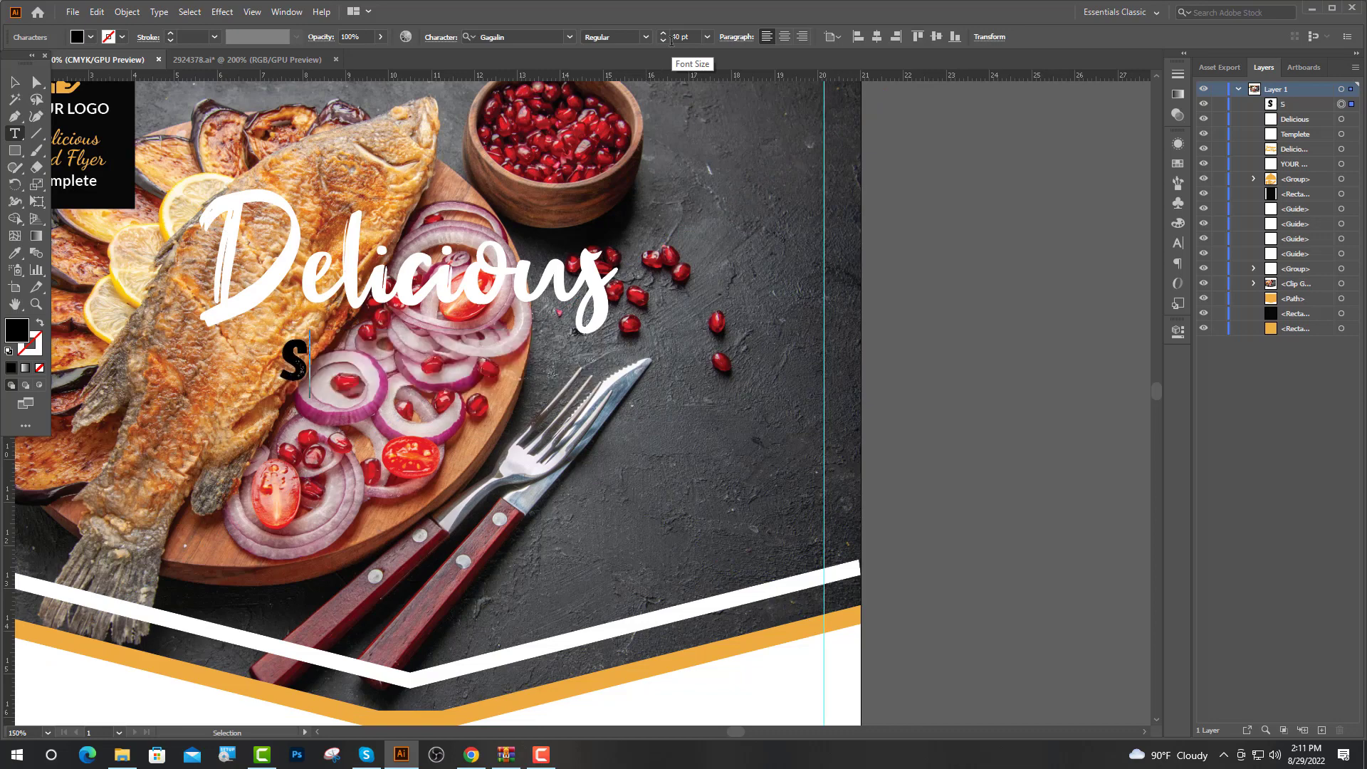
text(EAFOO)
text(D)
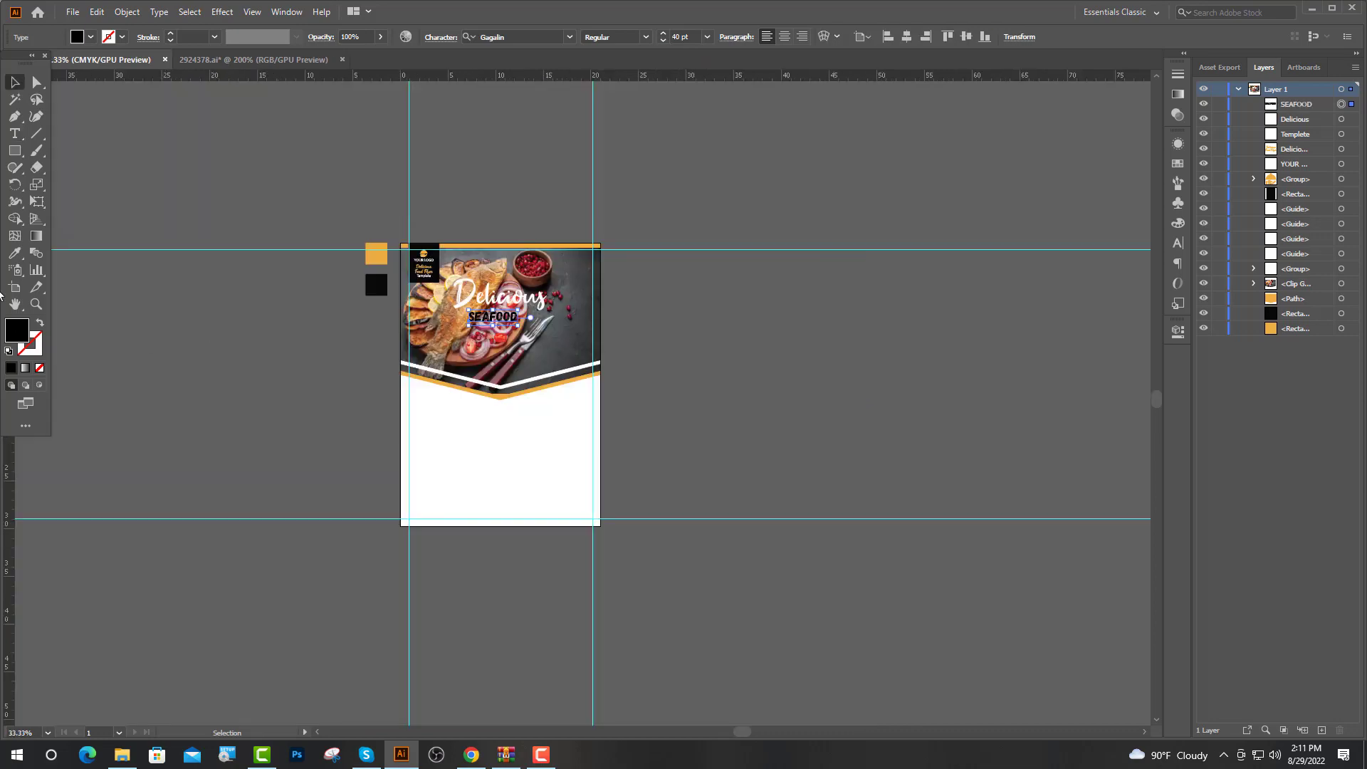
click(15, 257)
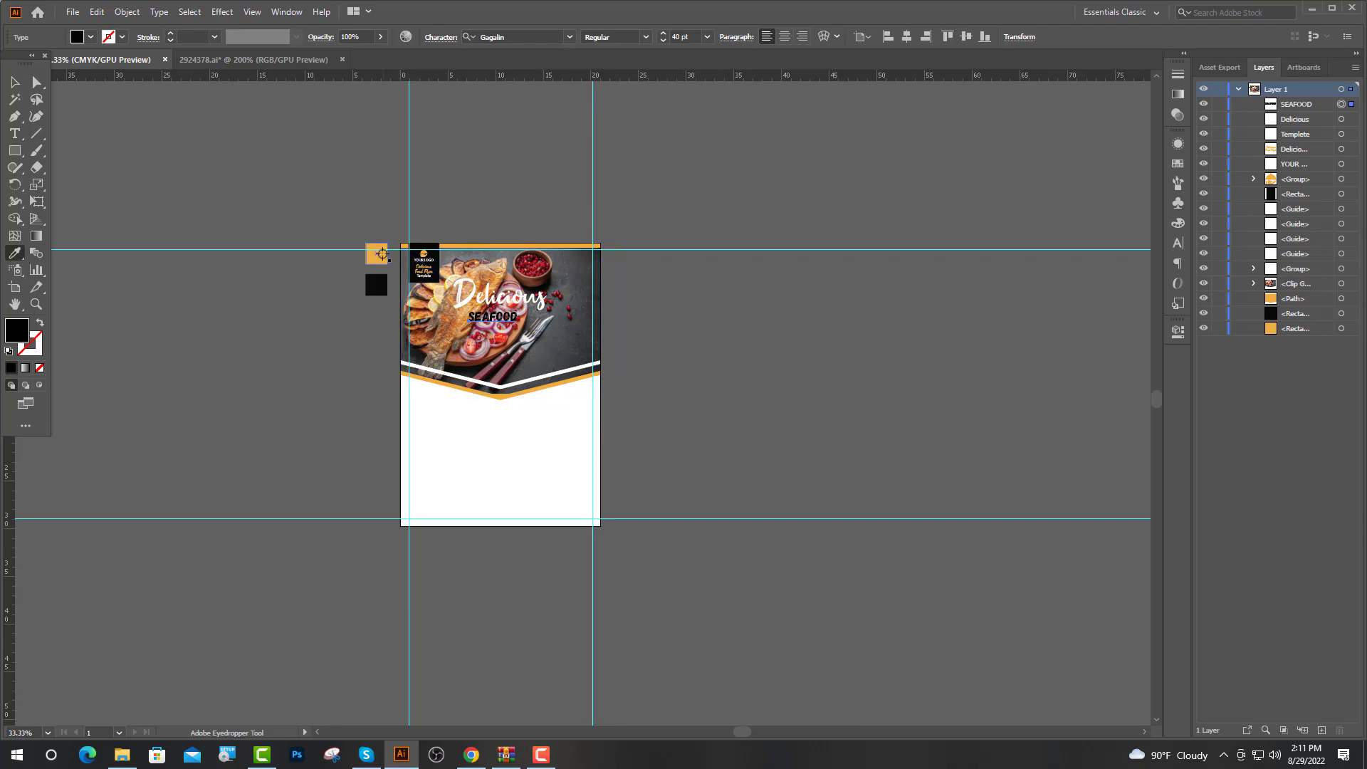
click(376, 254)
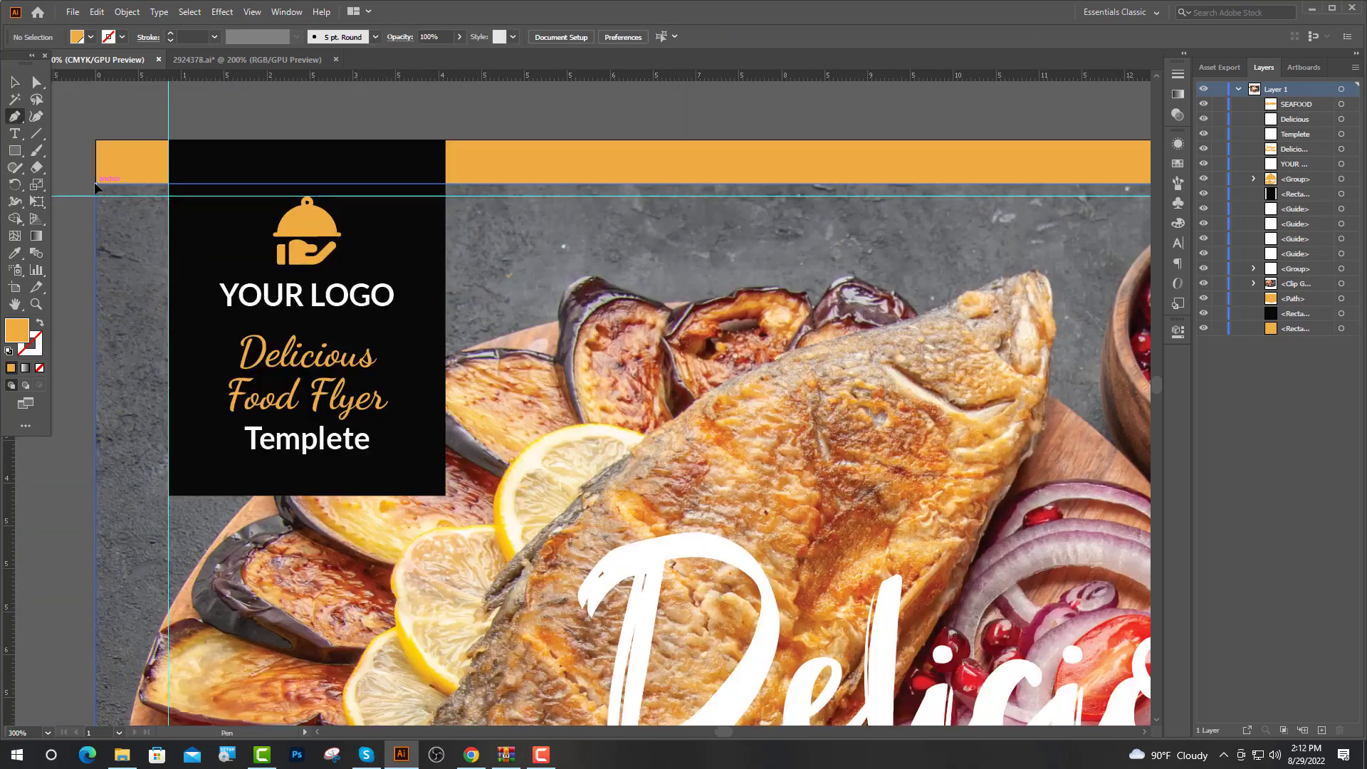
Draw a five-point chevron shape spanning the flyer down to a point above the stripes
key(ctrl+minus)
key(ctrl+minus)
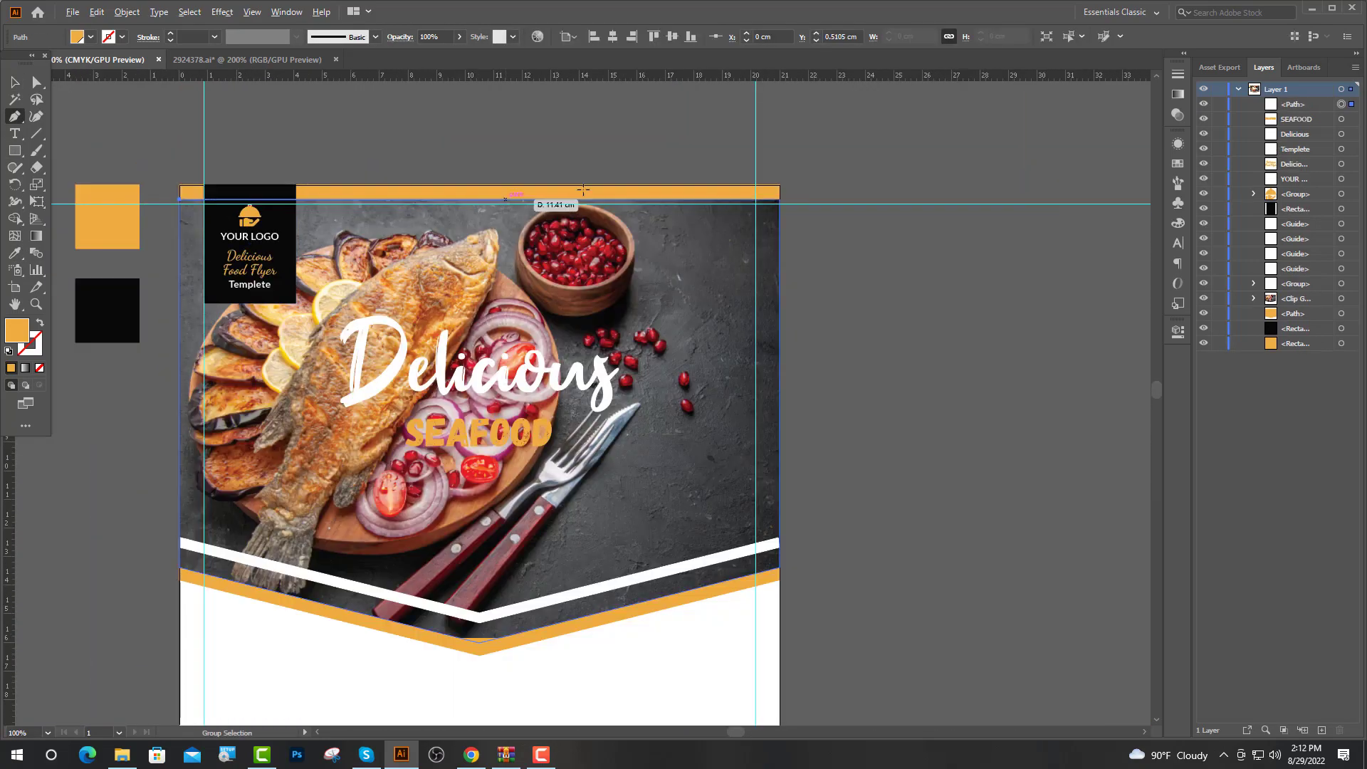
click(779, 200)
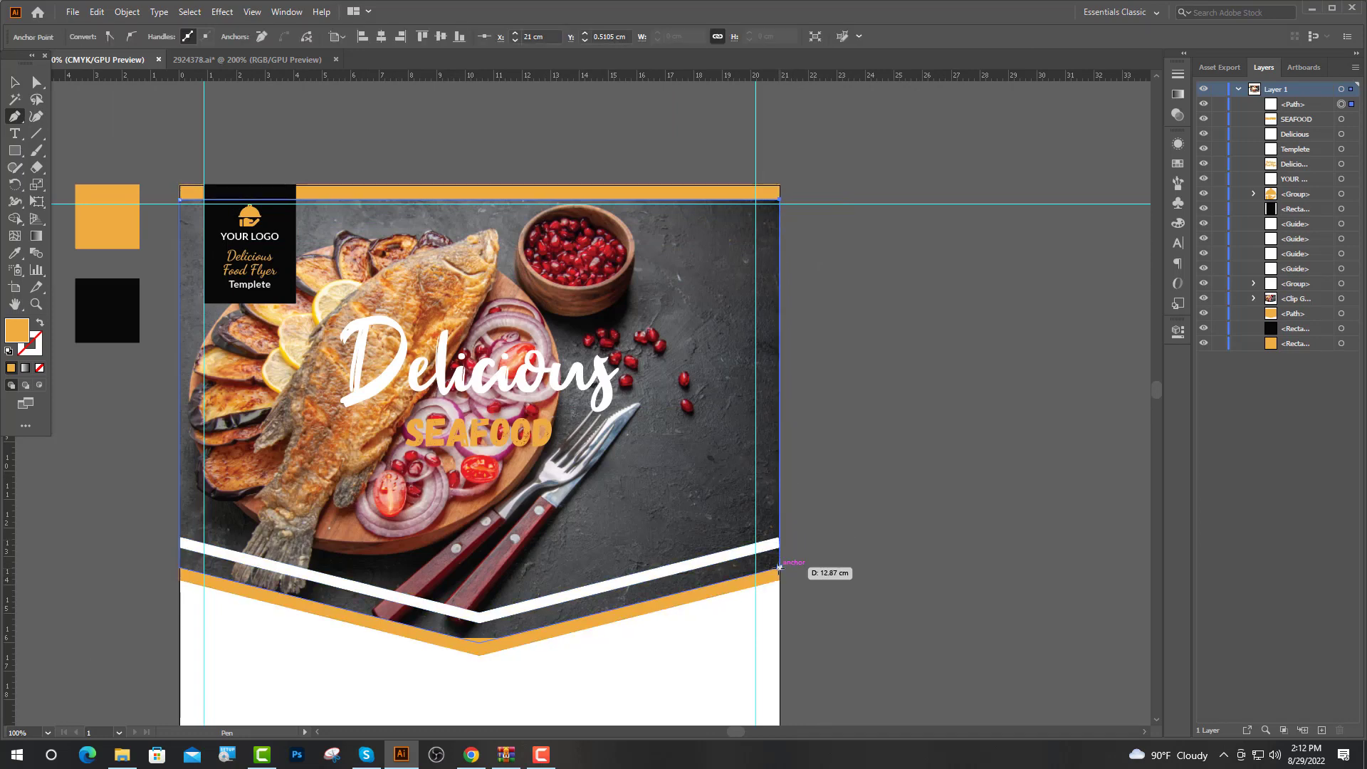
click(778, 567)
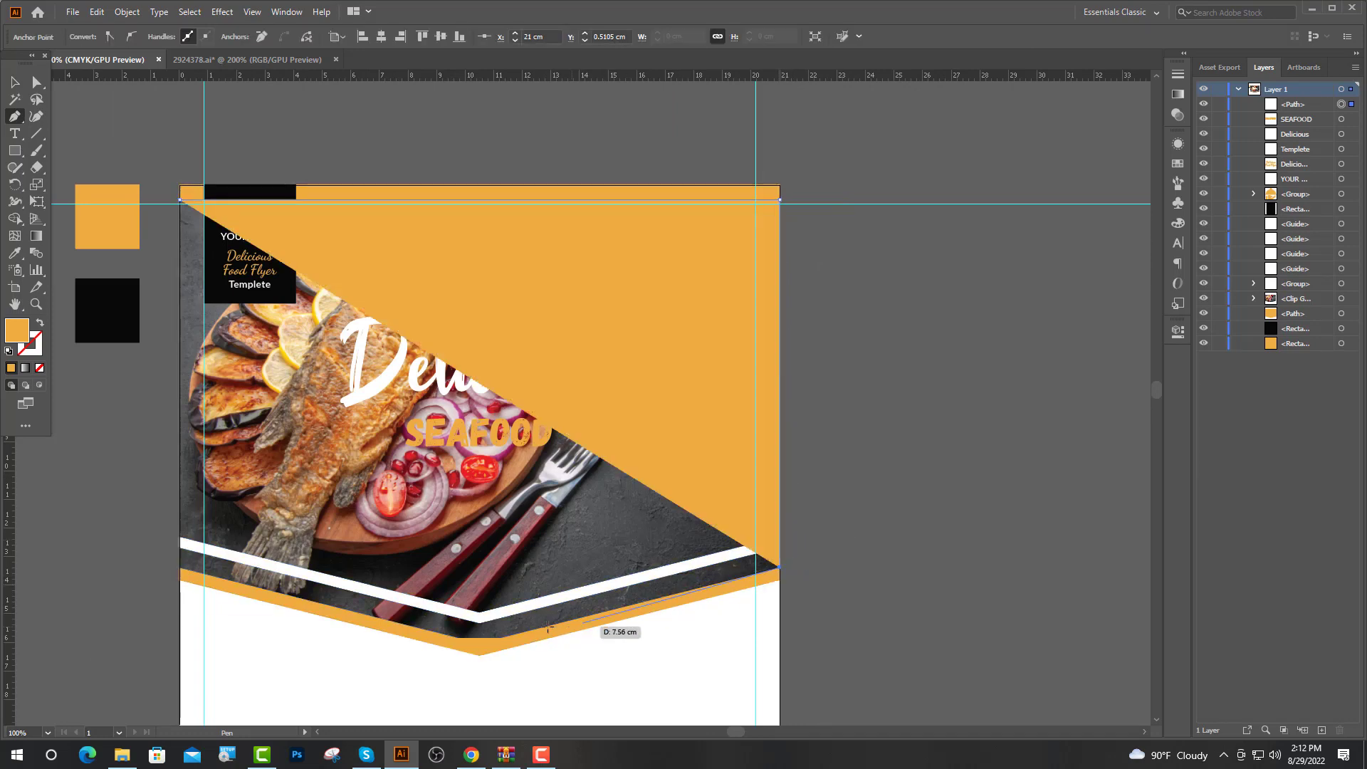
click(466, 643)
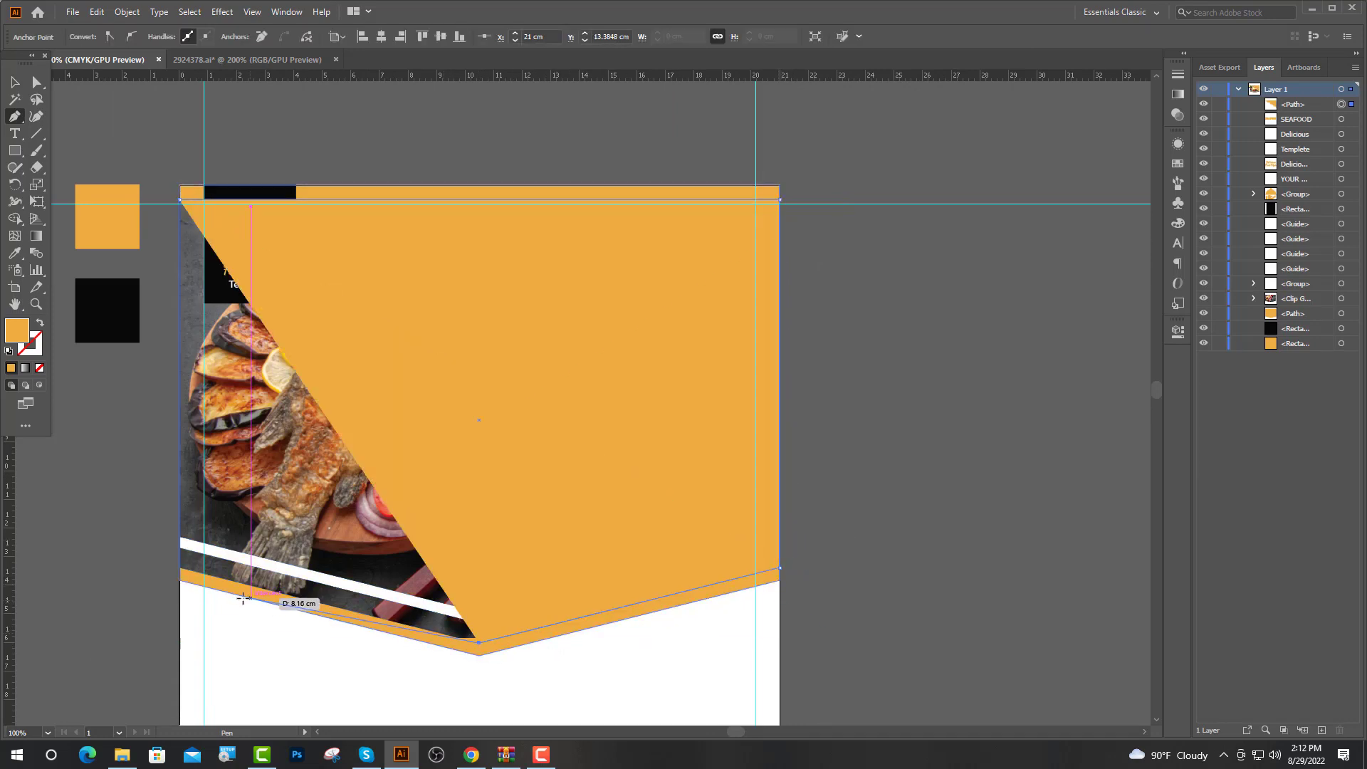
click(178, 568)
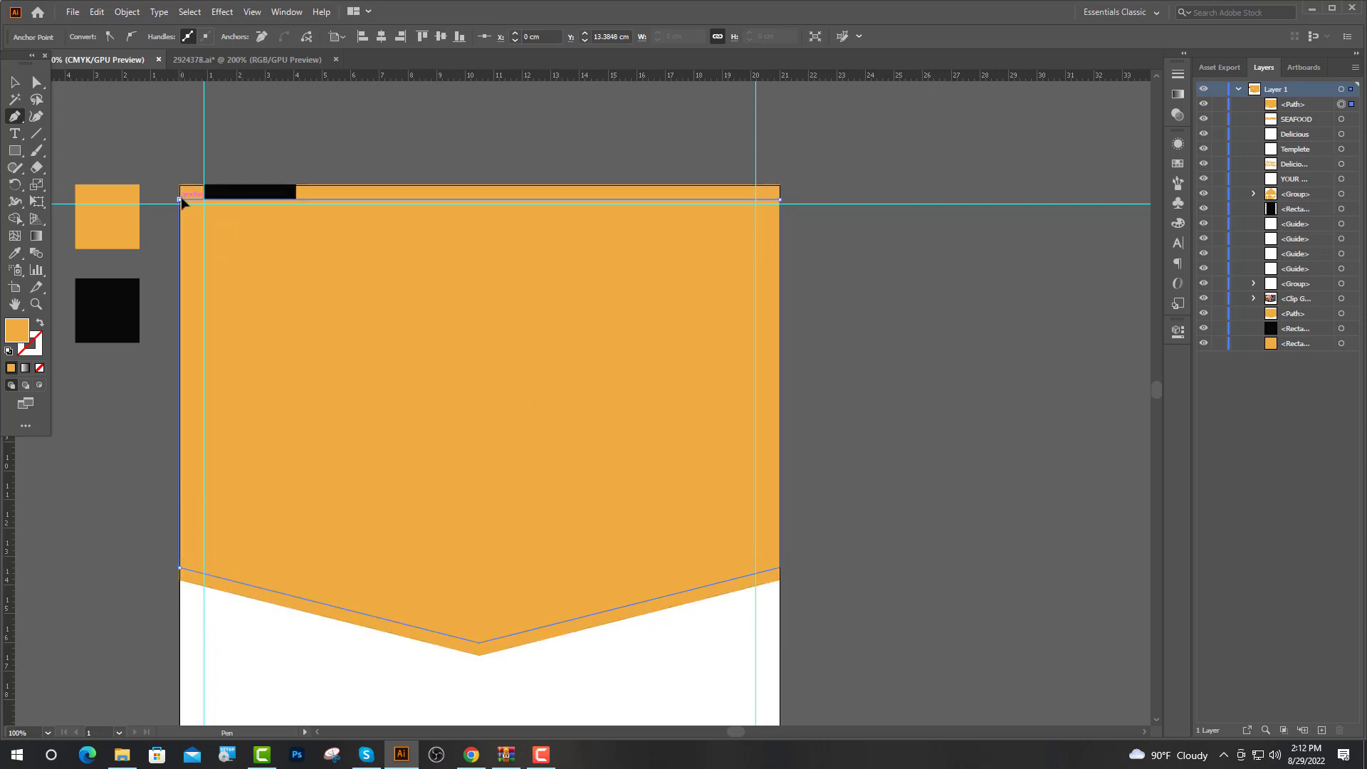
click(179, 200)
Fill the chevron black at 20% opacity and move it behind the headline text
key(v)
click(16, 254)
click(114, 318)
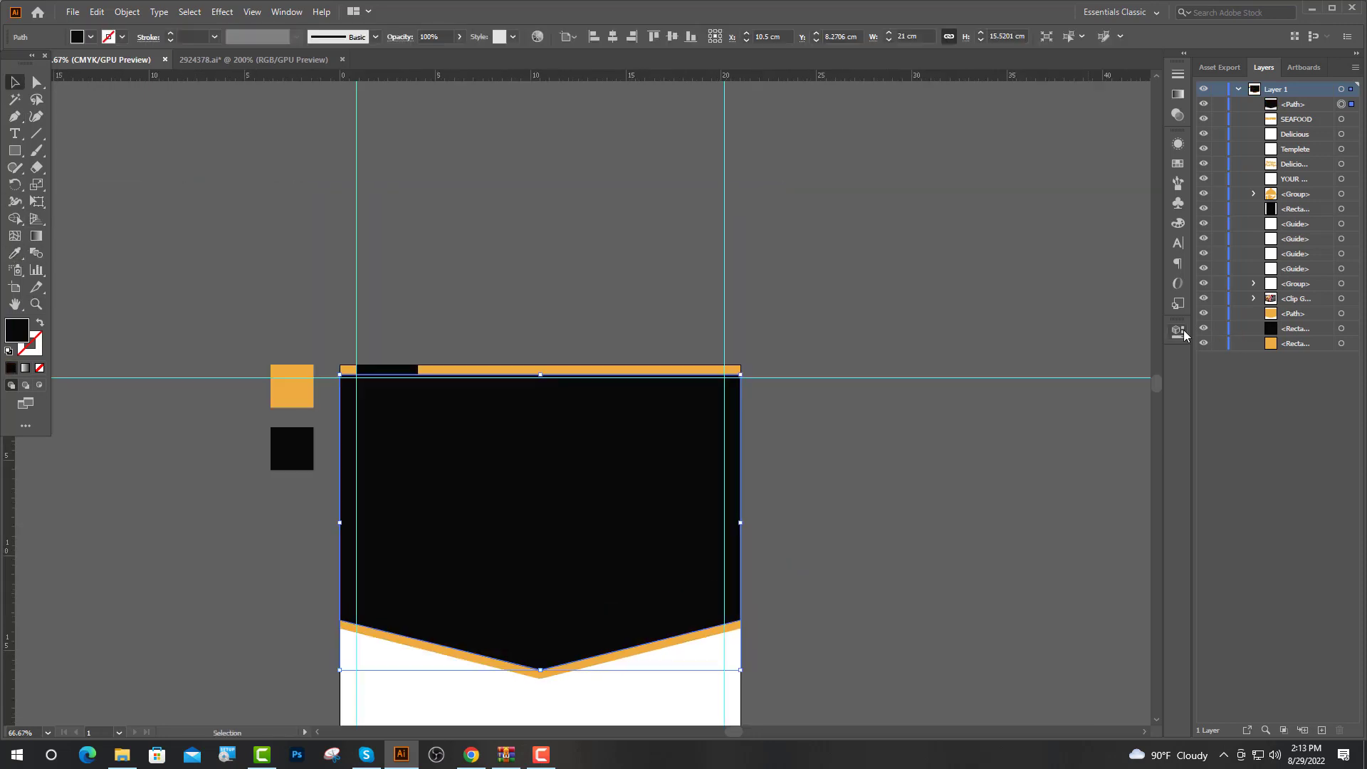
click(1182, 332)
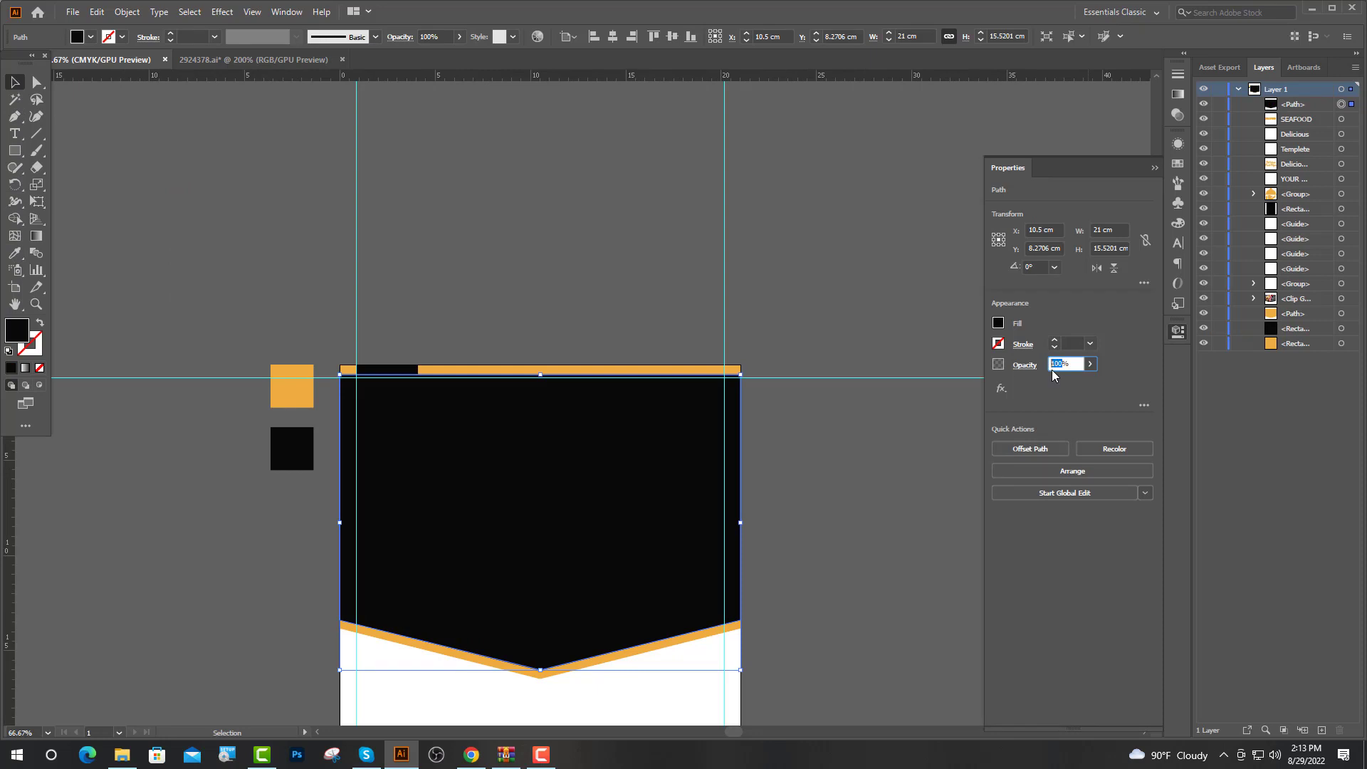
key(Return)
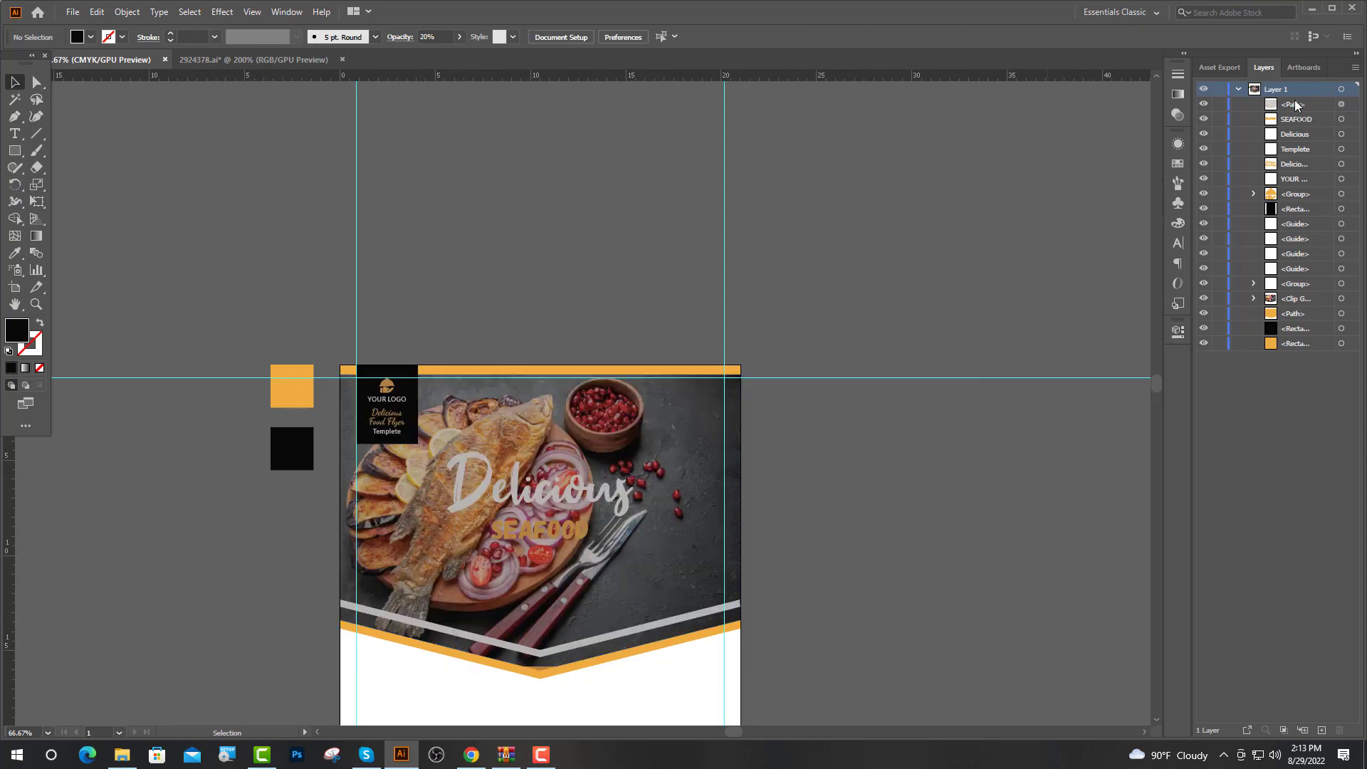
drag(1297, 105, 1302, 134)
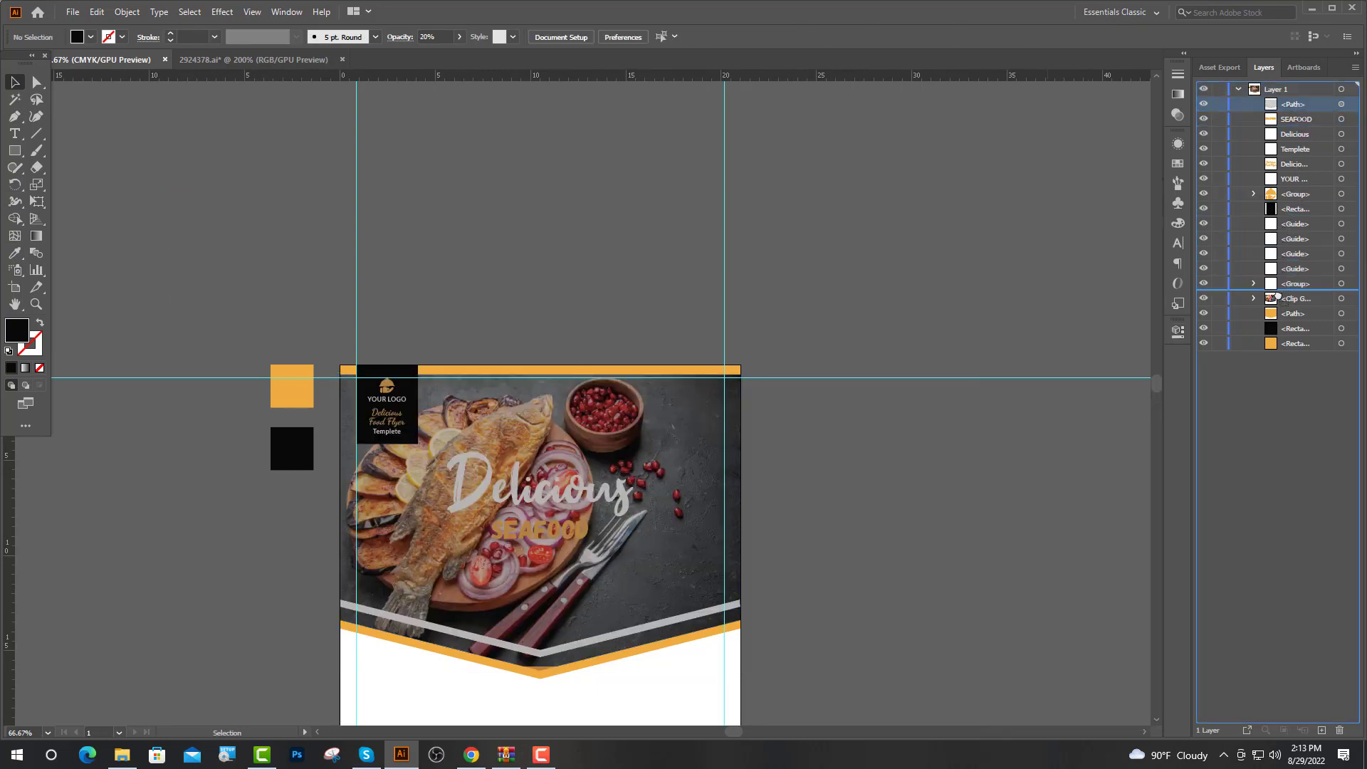
drag(1279, 295, 1291, 302)
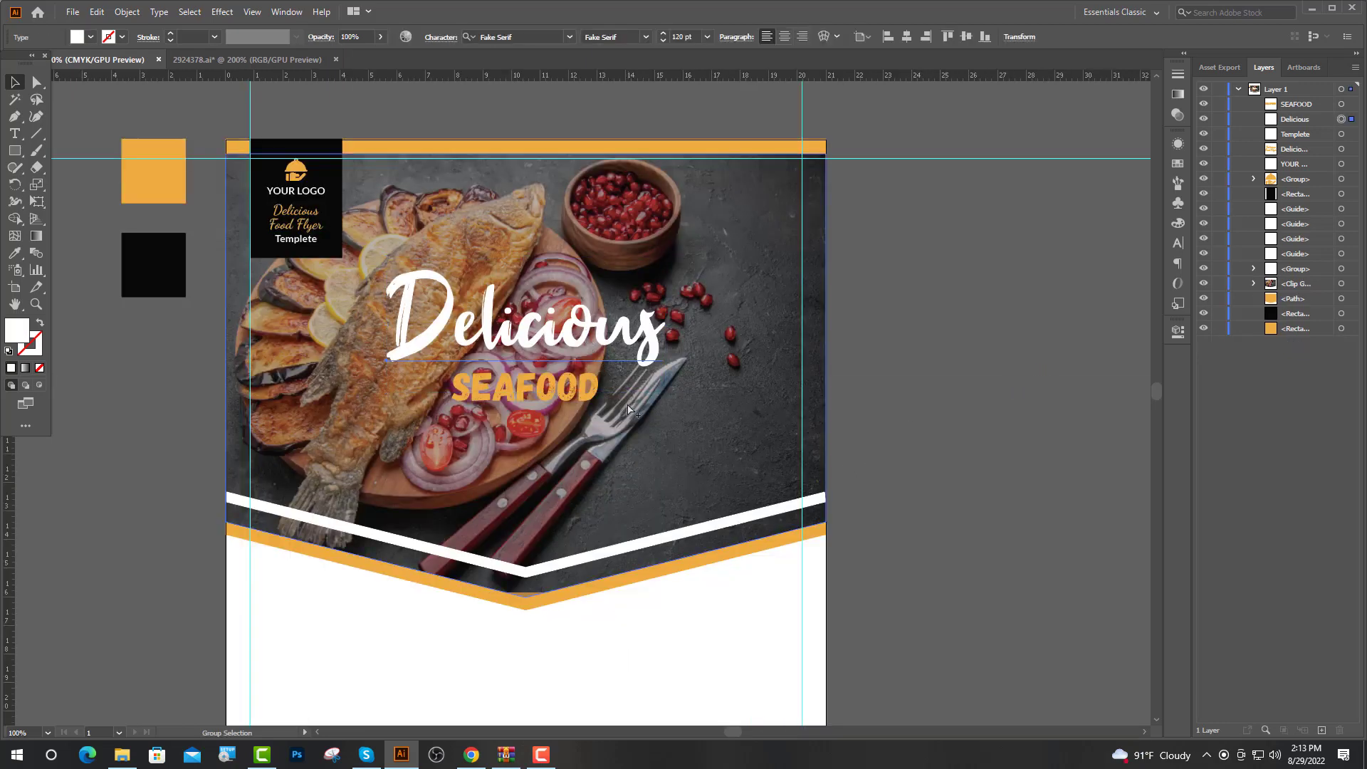
Undo the chevron, then colour Delicious orange and SEAFOOD white with the Eyedropper
key(ctrl+minus)
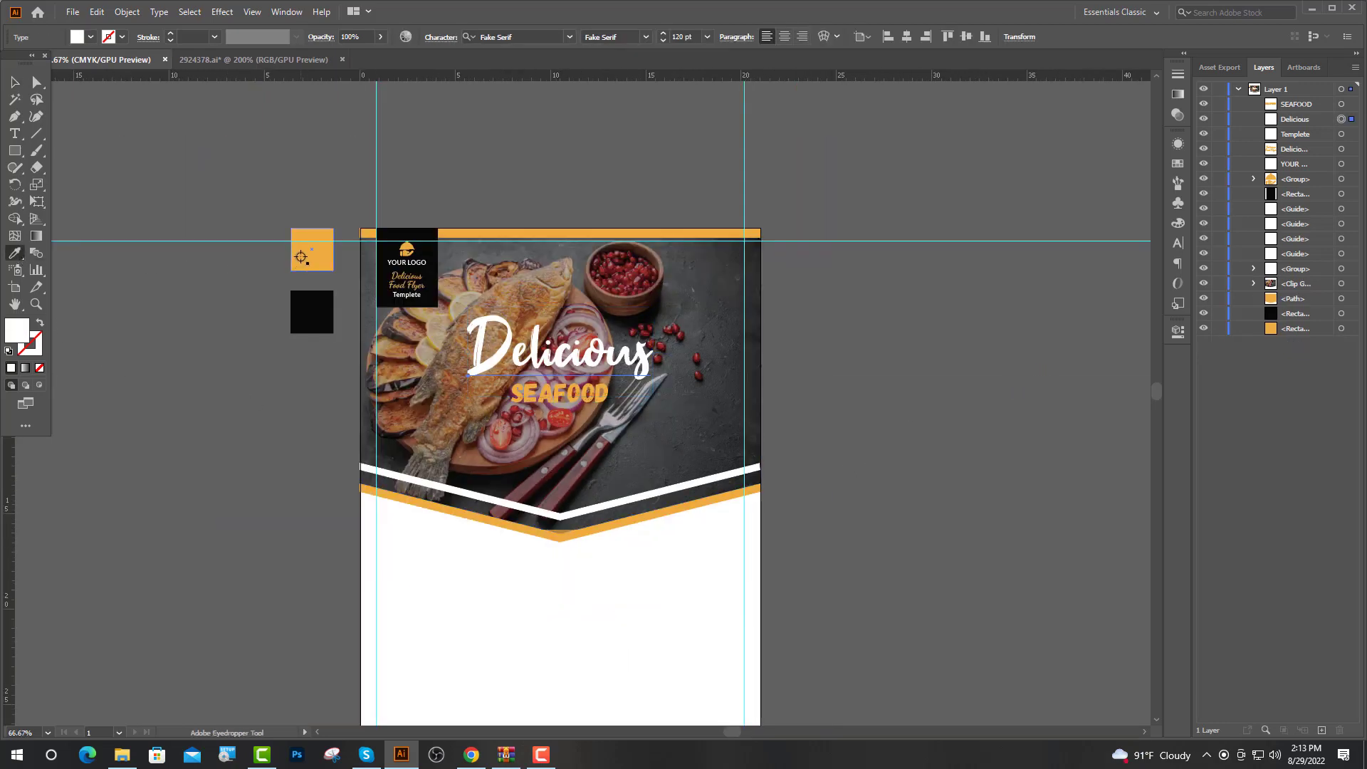
click(301, 257)
key(v)
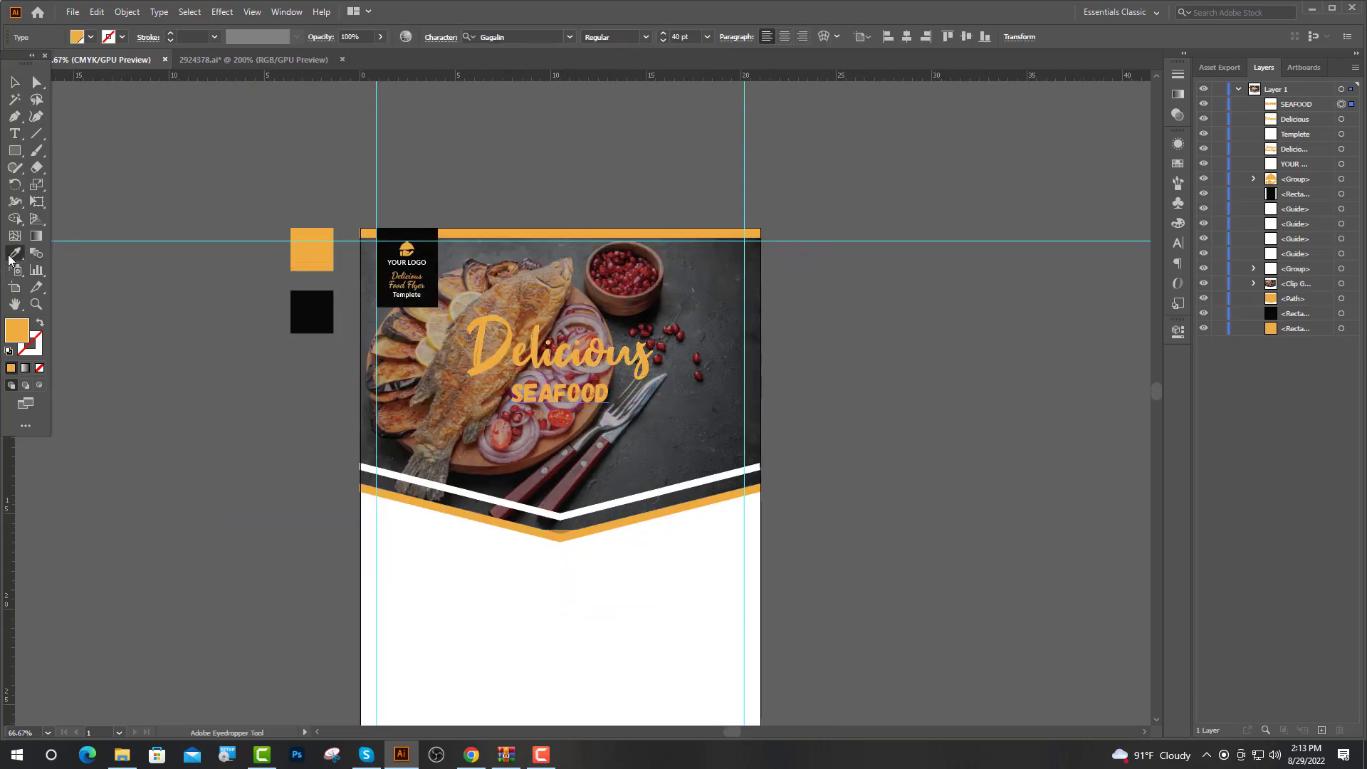
click(423, 587)
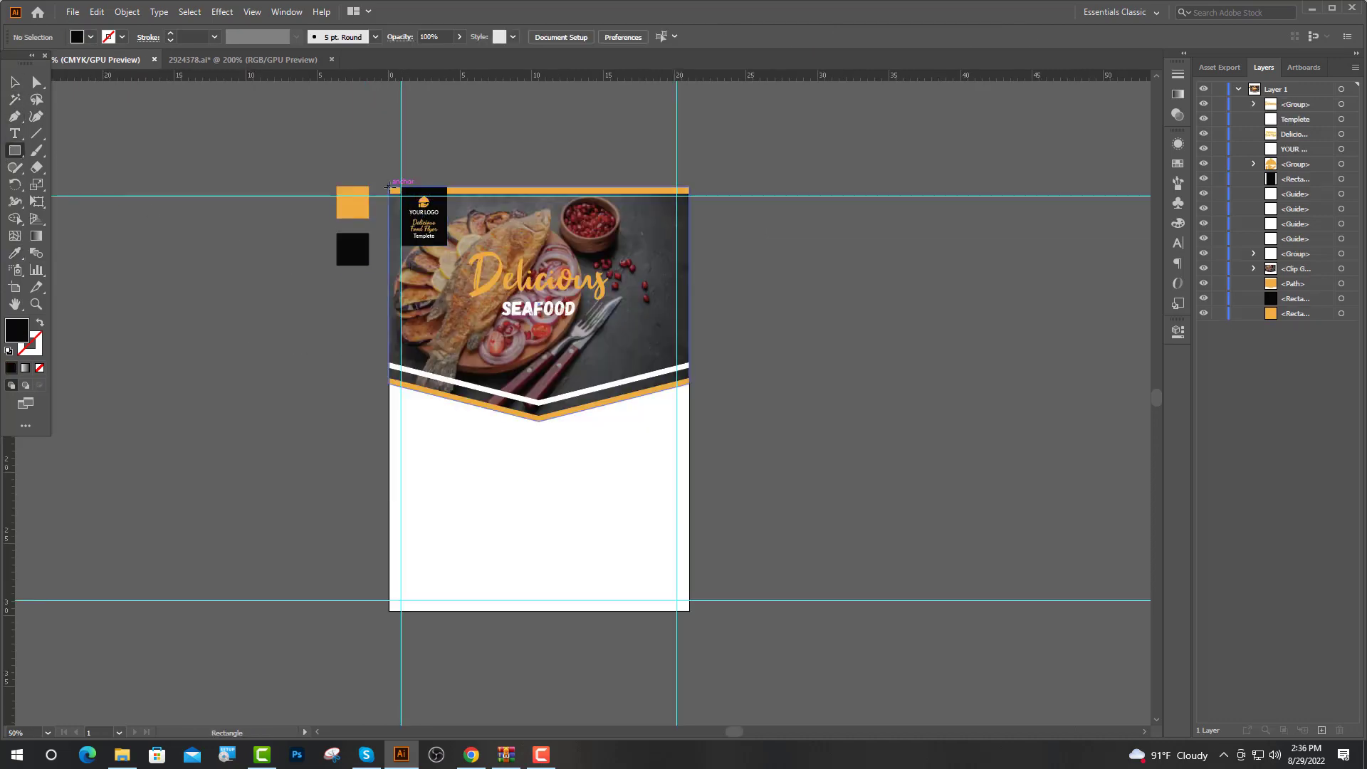
Create a black 21 × 29.7 cm rectangle and drag its layer below <Path> in Layers
click(387, 186)
drag(678, 369, 652, 372)
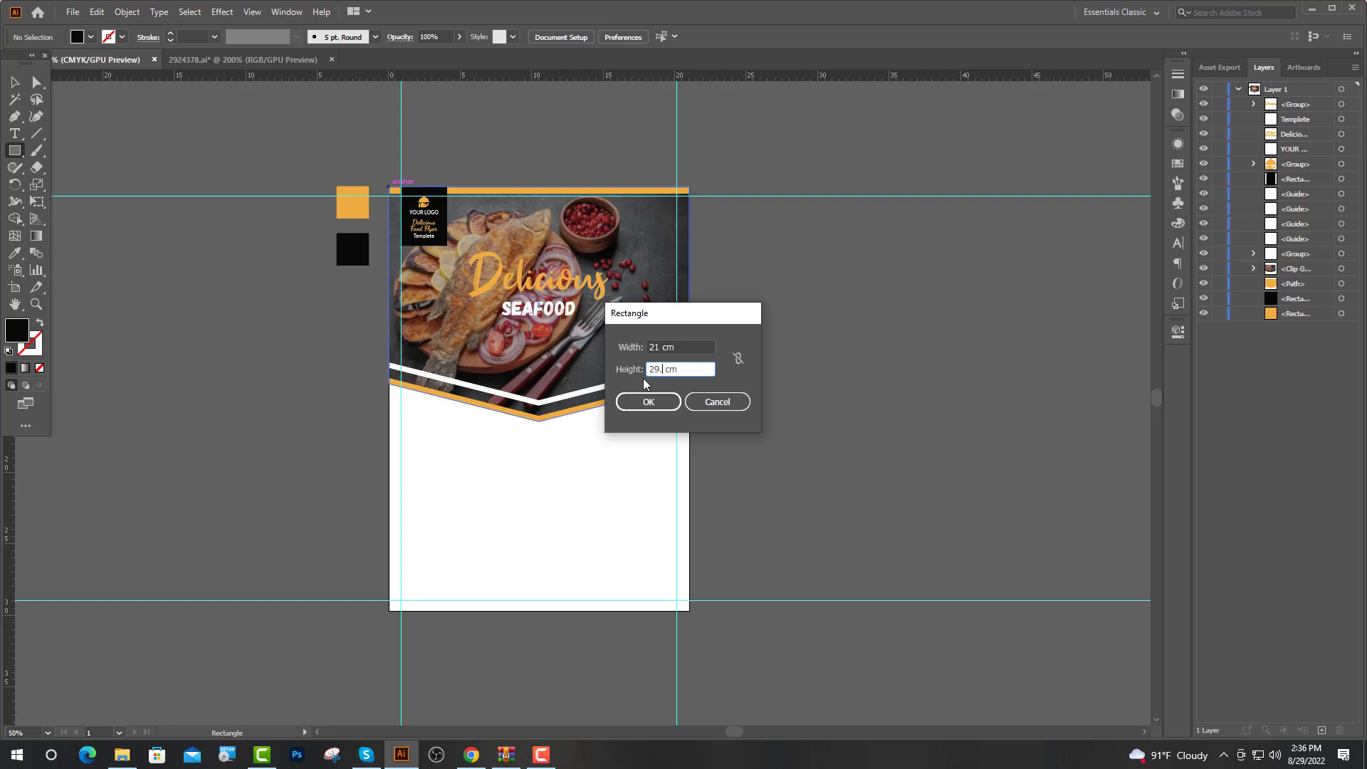
key(Return)
key(v)
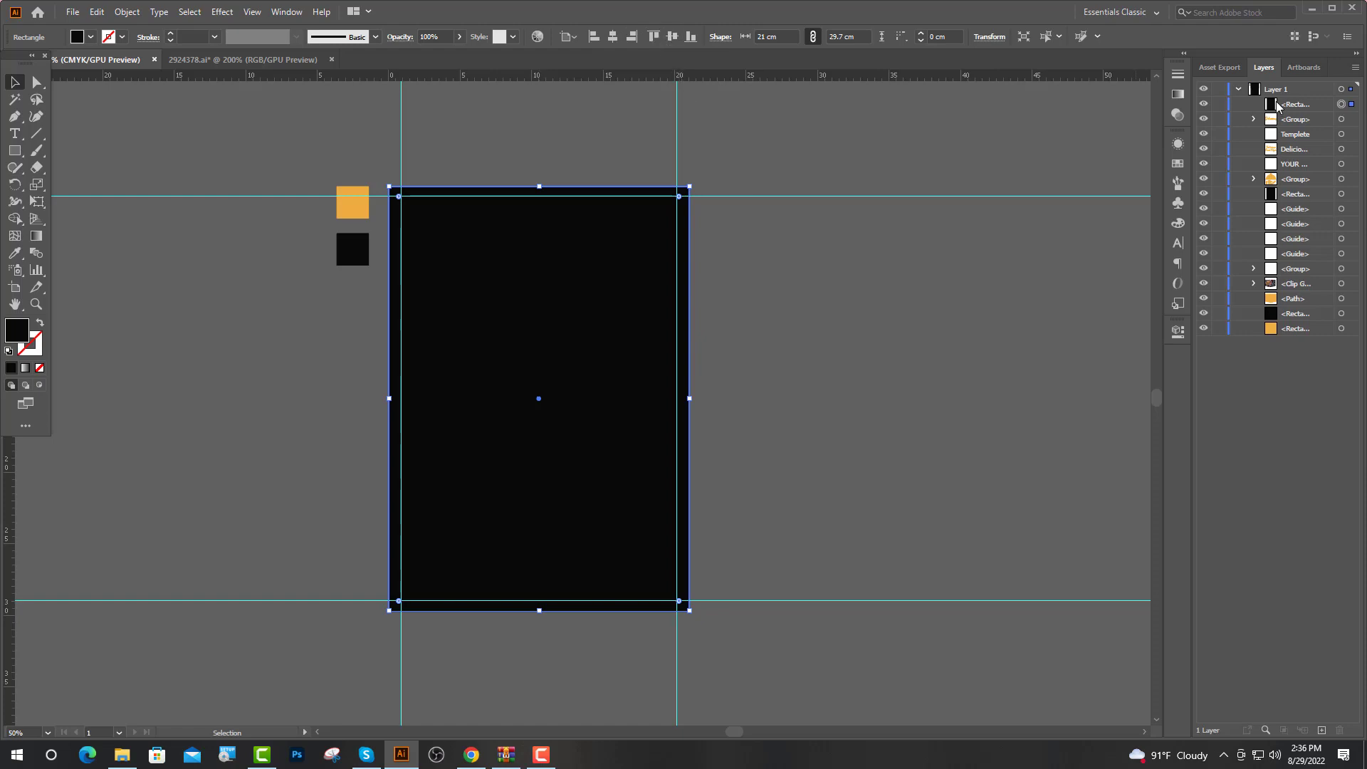
drag(1279, 105, 1283, 308)
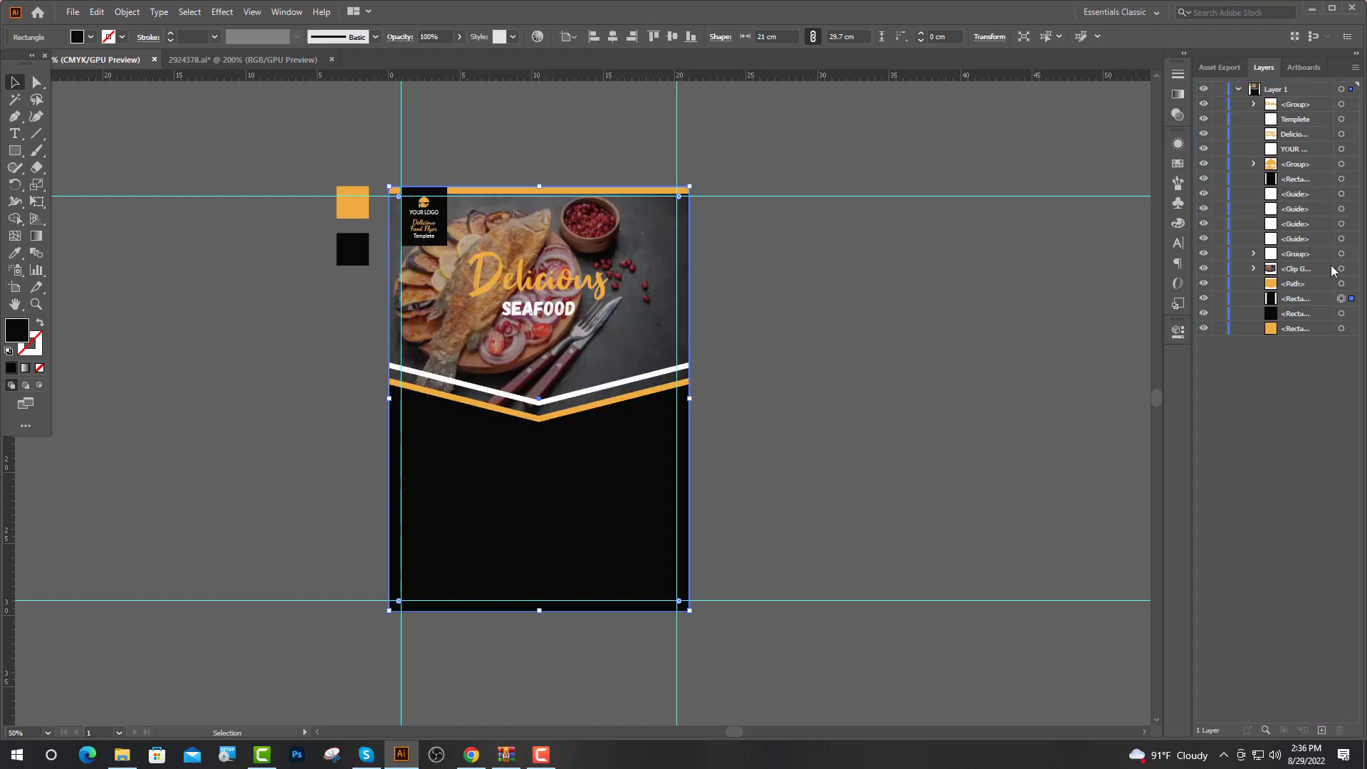
Draw a circle centred on the chevron point and fill it with the white stripe colour
click(17, 150)
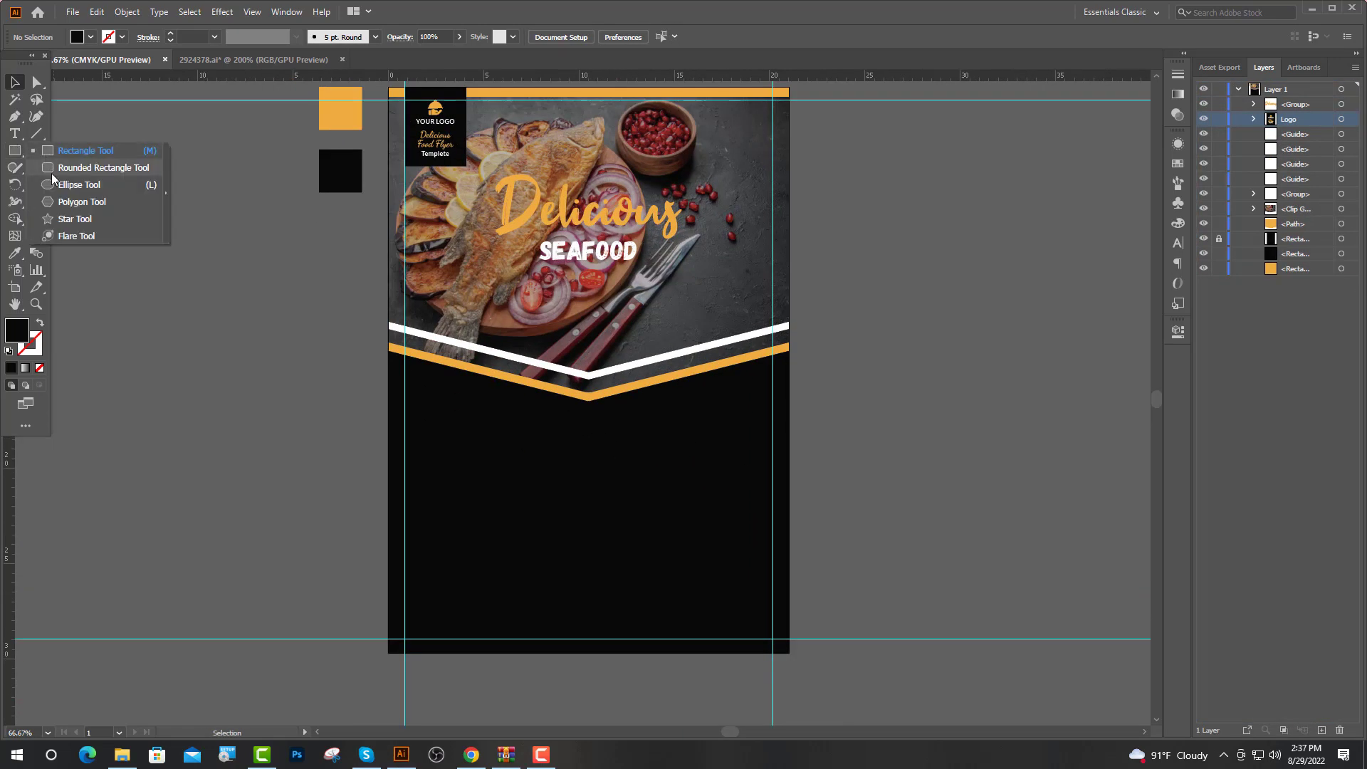
click(79, 184)
scroll(648, 398, up, 1)
drag(559, 401, 665, 292)
key(i)
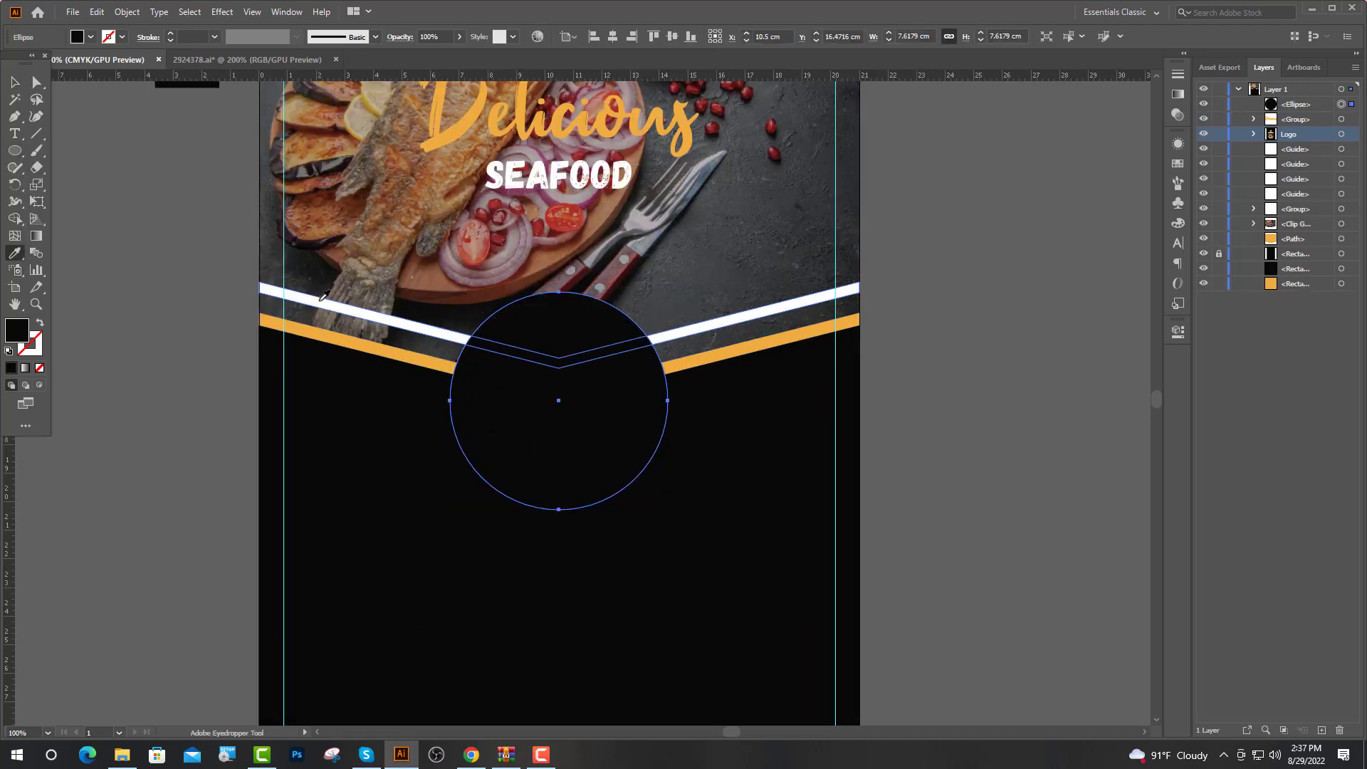
click(322, 296)
Paste a copy of the white circle in front and shrink it to about 7.2 cm
scroll(568, 394, up, 1)
key(ctrl+shift+a)
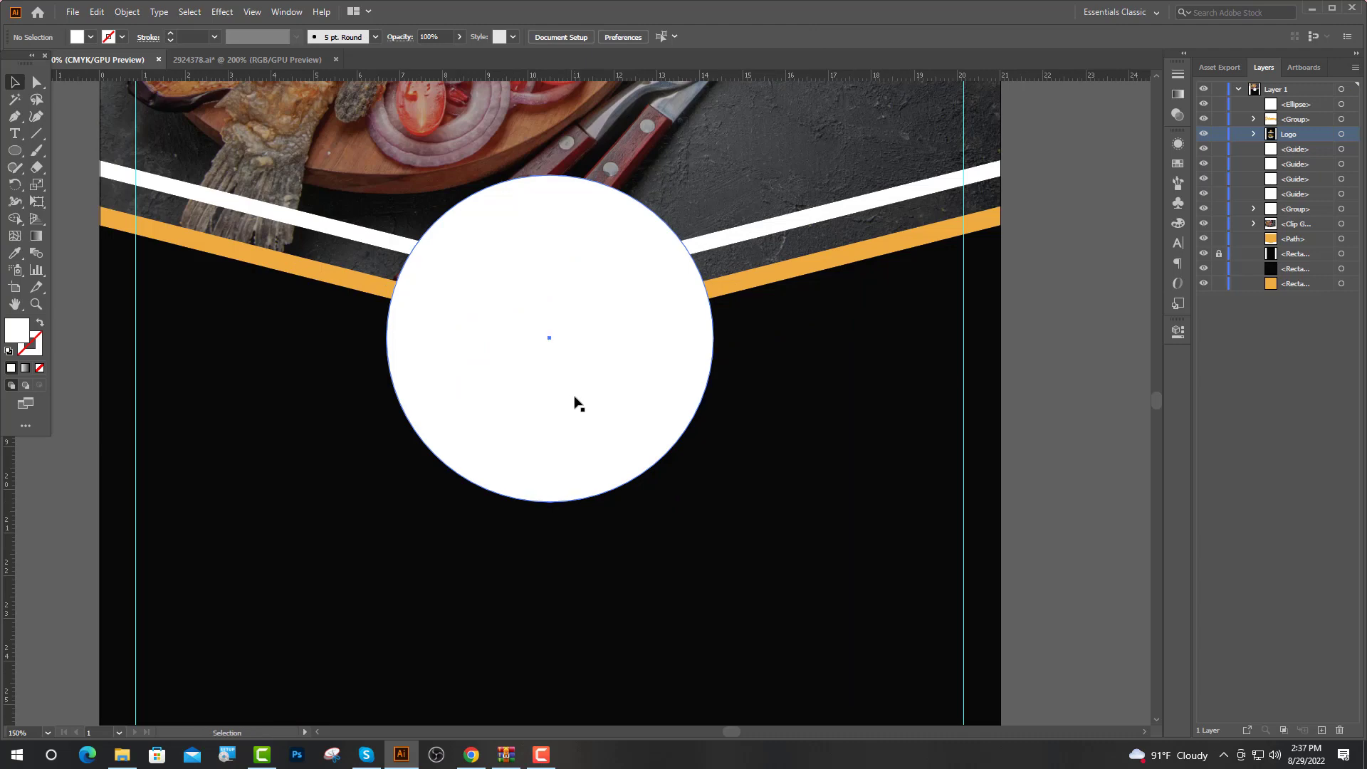
click(574, 397)
key(ctrl+shift+a)
click(555, 414)
key(a)
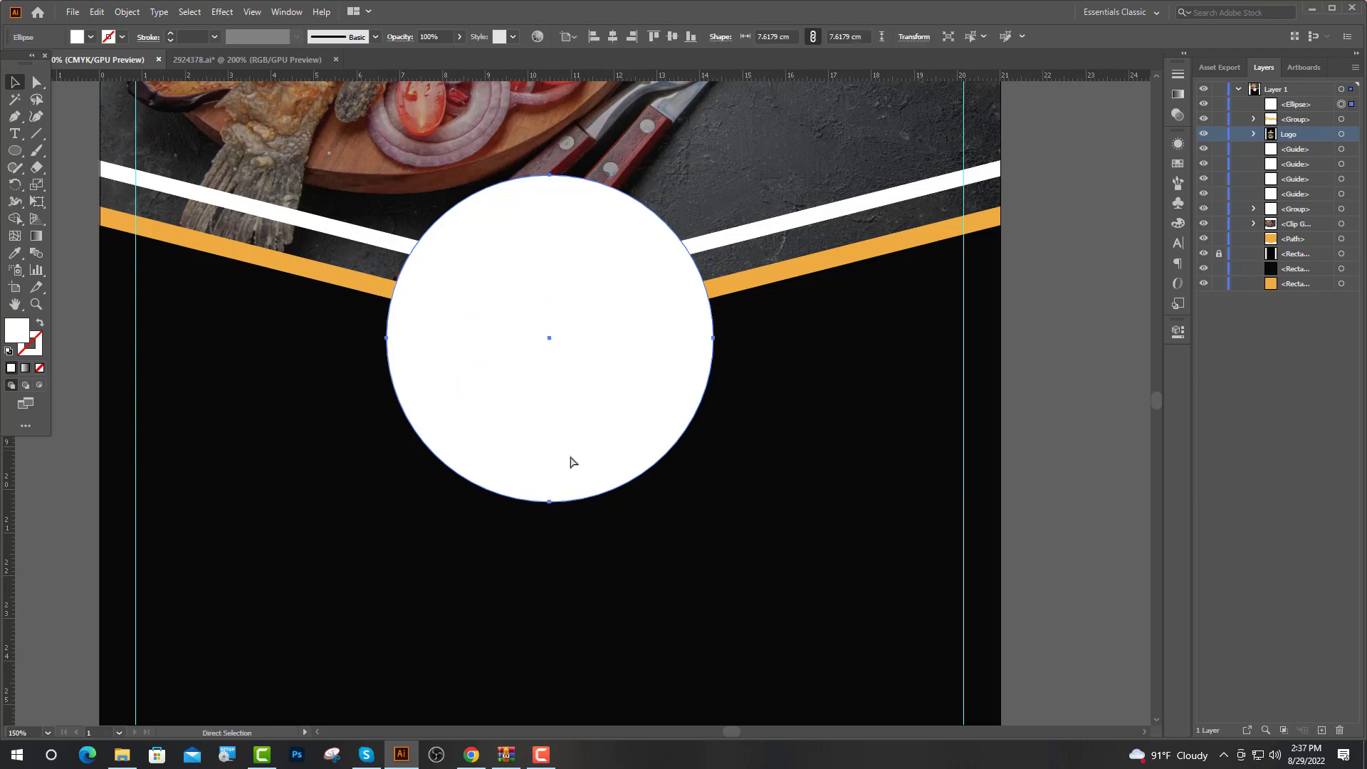
key(ctrl+f)
scroll(554, 165, up, 6)
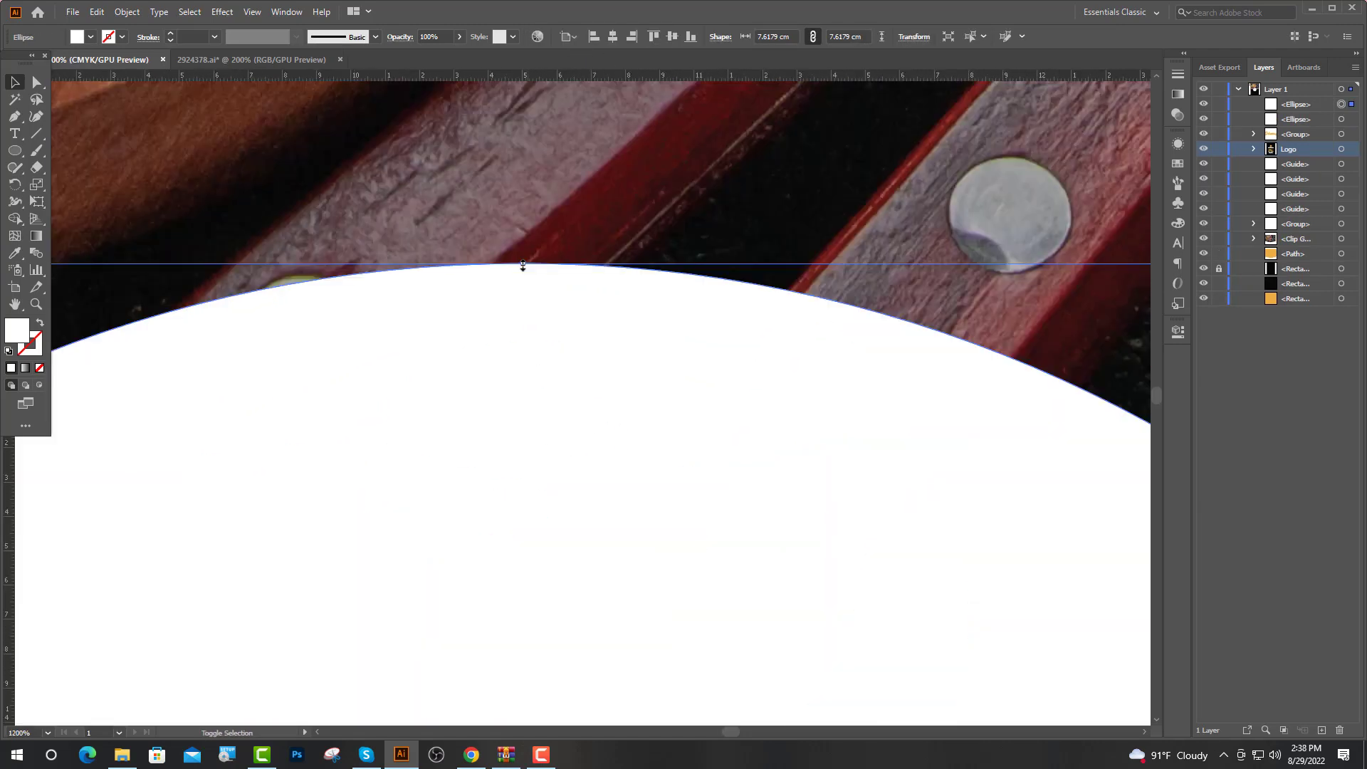
drag(522, 265, 525, 317)
Open the Image 2 folder in File Explorer and drag the fish photo onto the flyer
scroll(527, 371, down, 6)
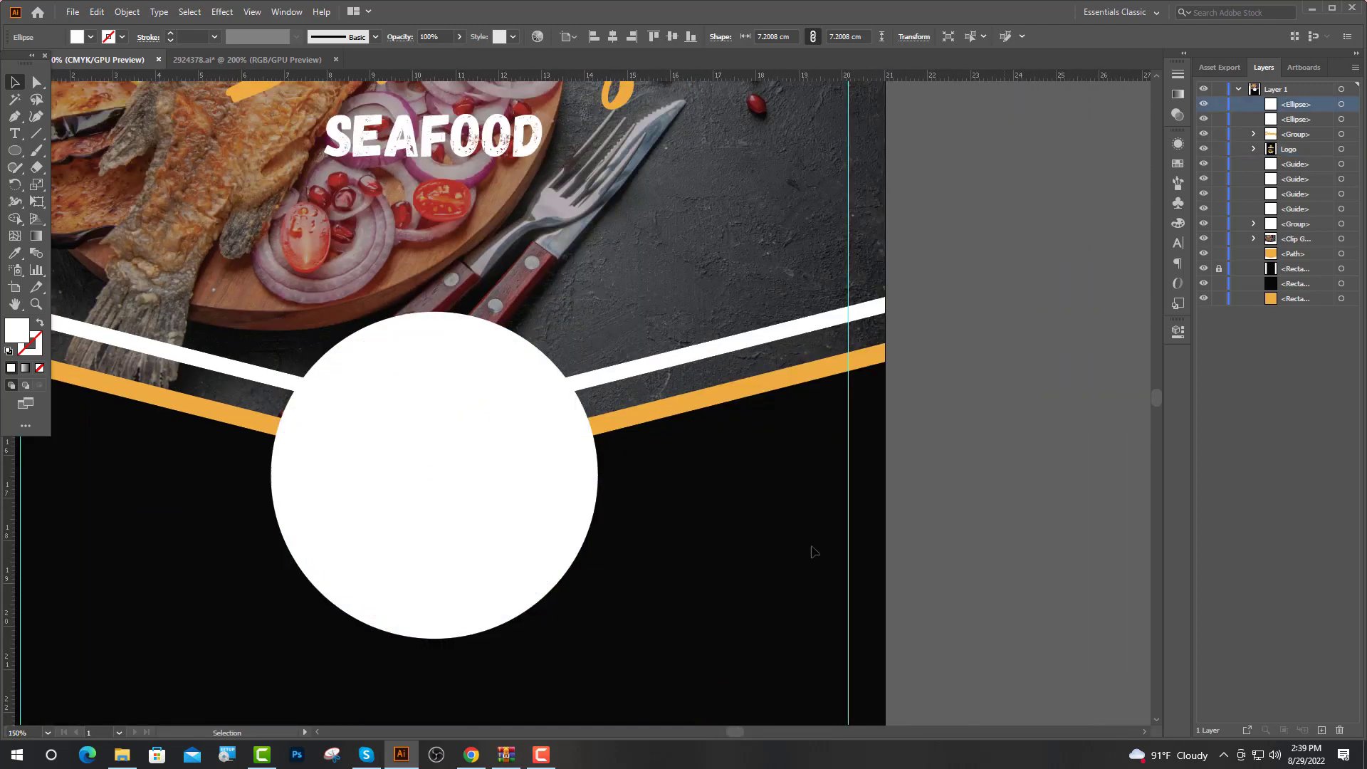
click(814, 552)
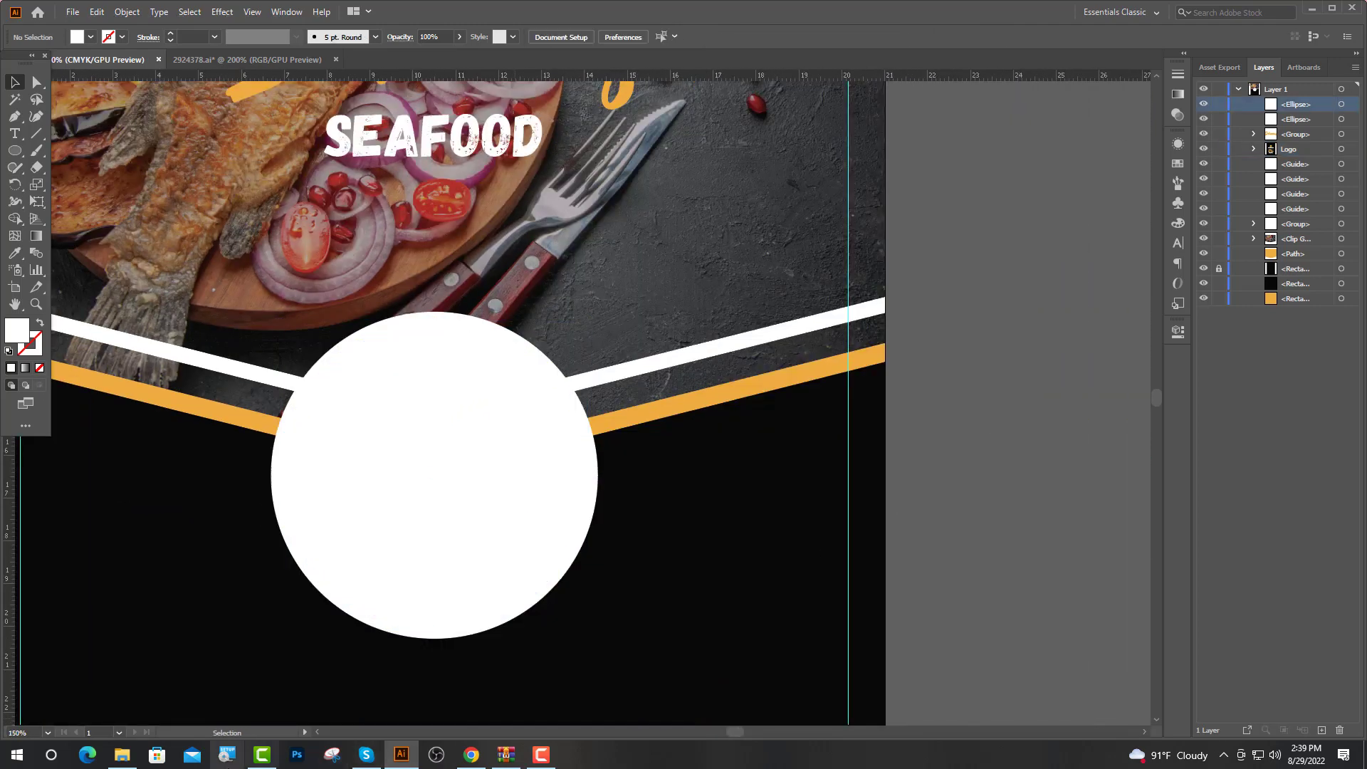
click(122, 755)
double_click(648, 258)
drag(667, 259, 403, 502)
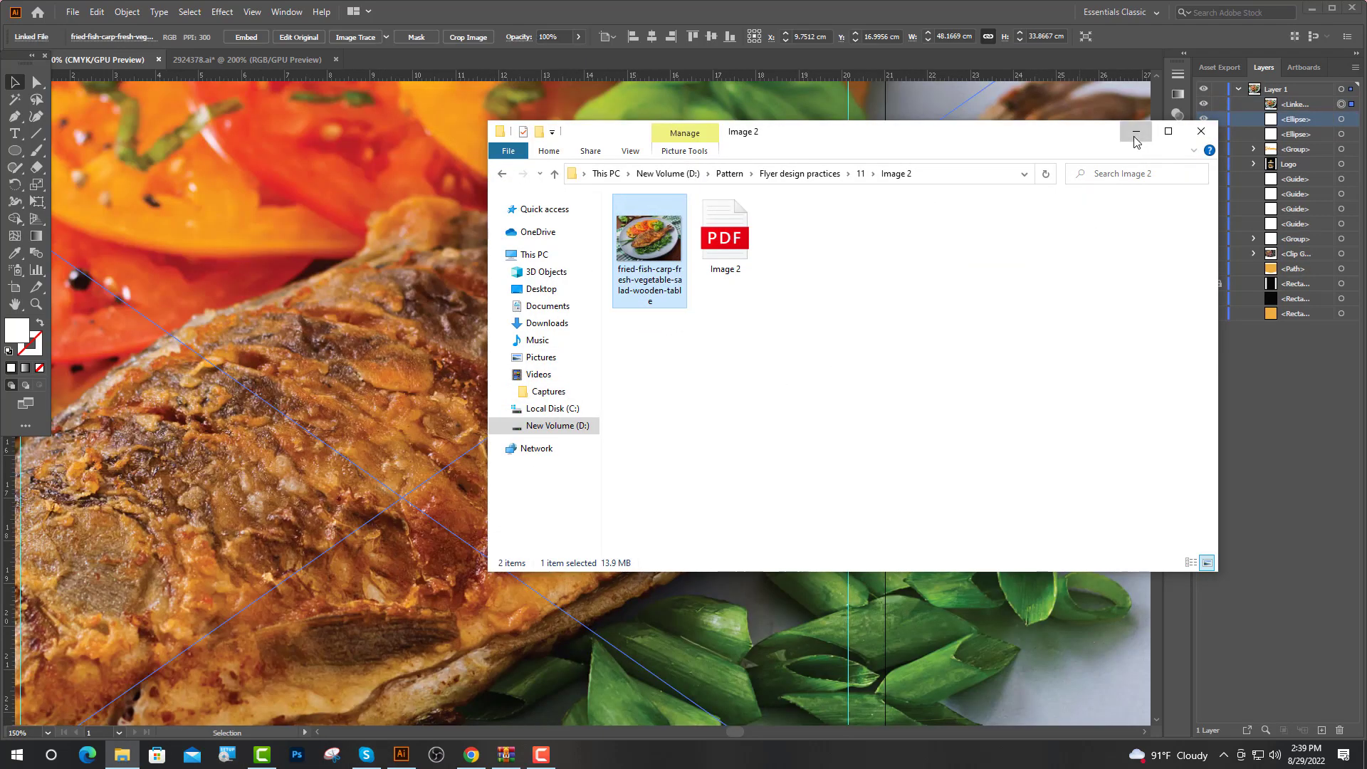
Scale and position the fish photo so it covers the circle
click(1201, 130)
scroll(558, 330, down, 3)
drag(490, 220, 497, 400)
scroll(511, 456, up, 3)
drag(438, 279, 437, 319)
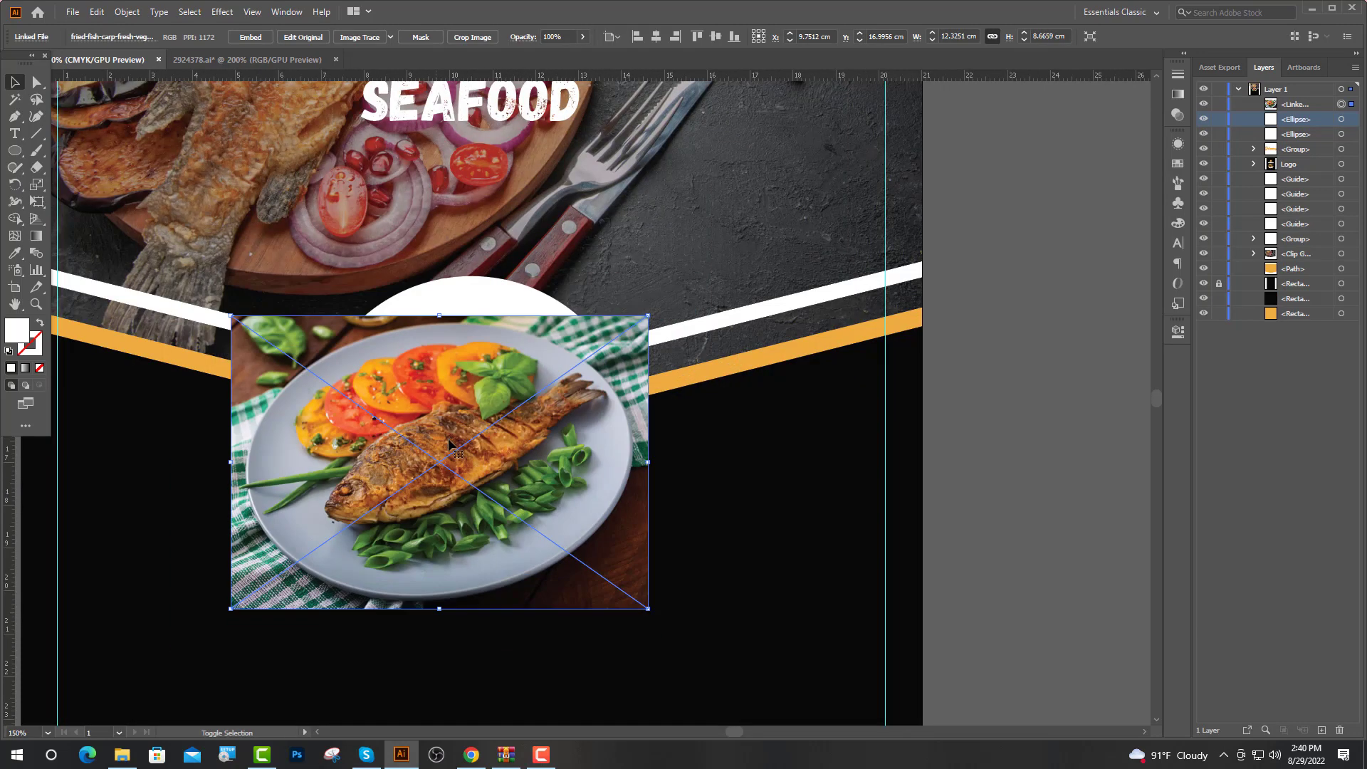
drag(449, 437, 486, 406)
drag(508, 517, 508, 538)
drag(476, 588, 489, 553)
Stack the inner circle above the photo and make a clipping mask cropping the photo to it
click(1341, 119)
drag(1299, 120, 1305, 104)
shift+click(1341, 119)
right_click(451, 442)
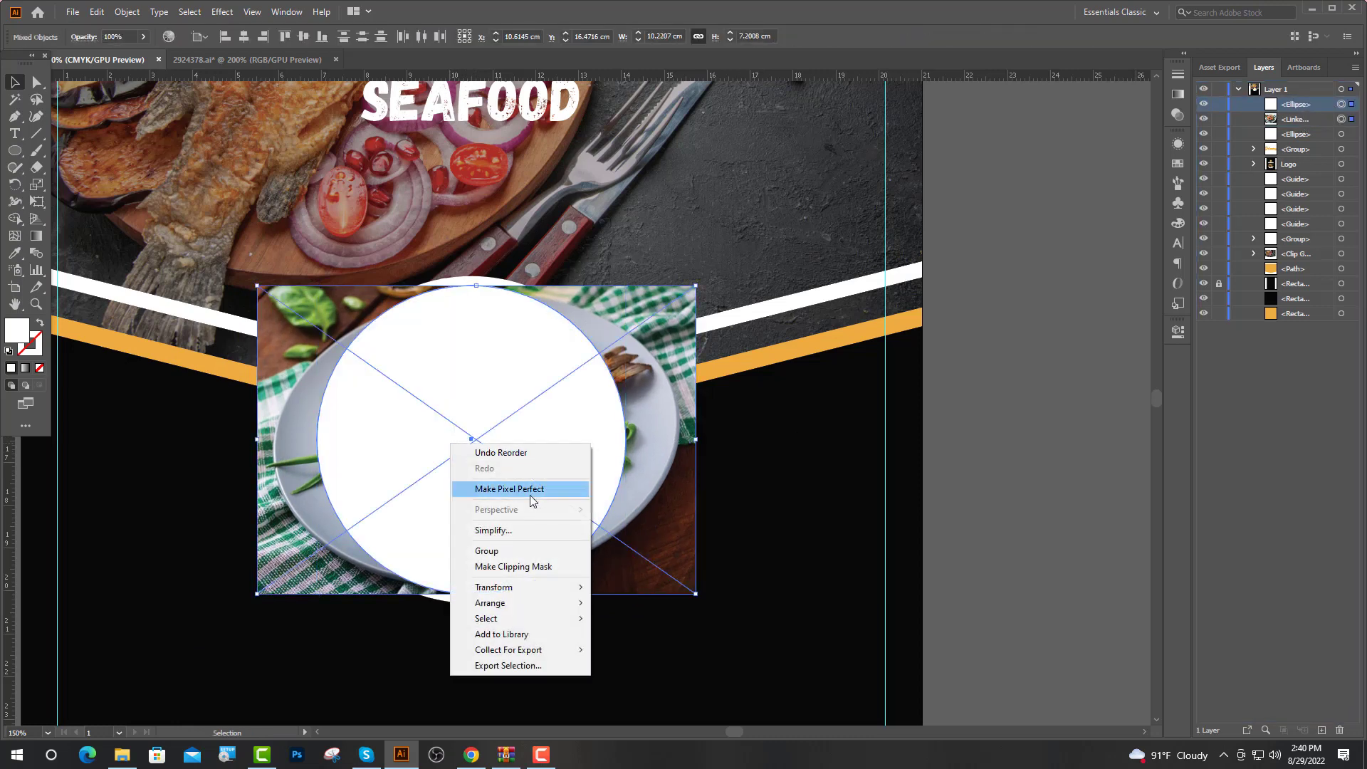
click(500, 569)
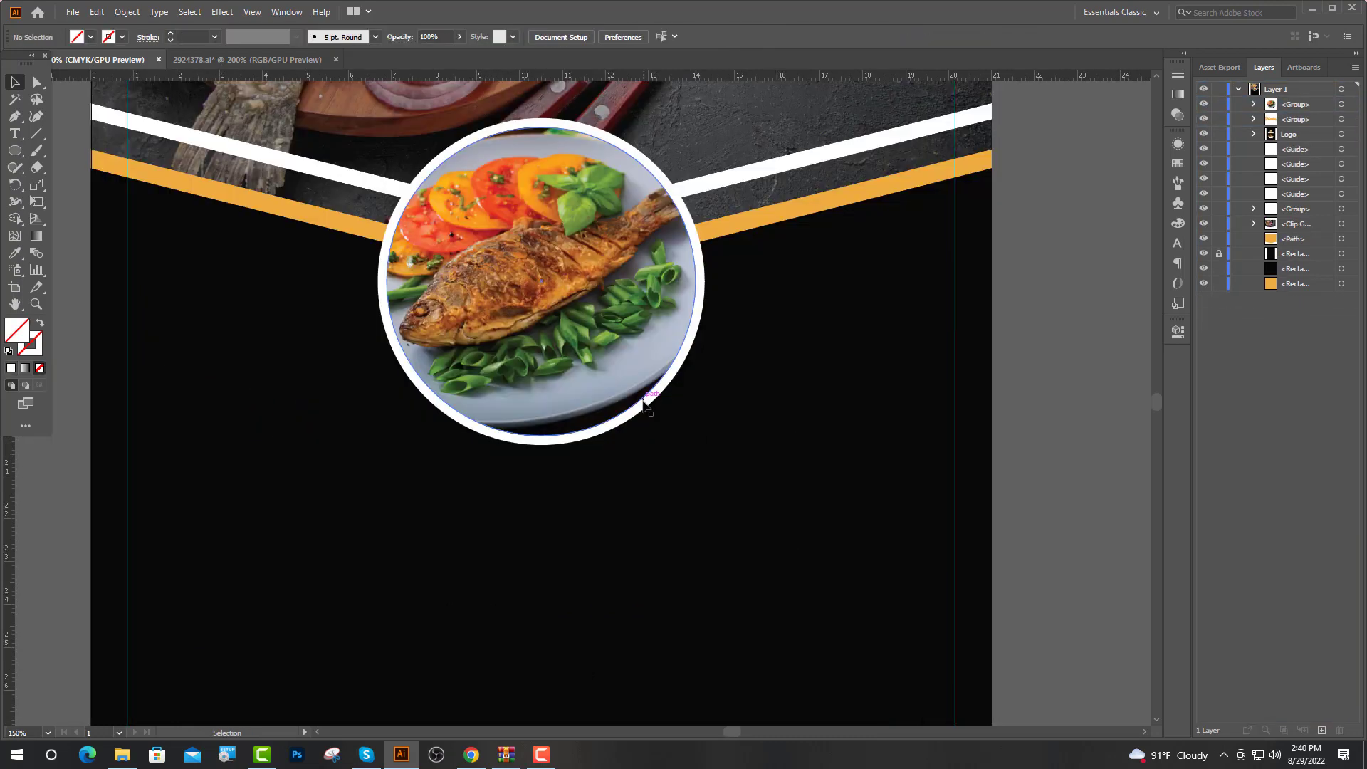
Place a smaller 5.85 cm copy of the circle photo to the right, bottoms aligned
drag(646, 400, 920, 423)
scroll(1010, 421, up, 4)
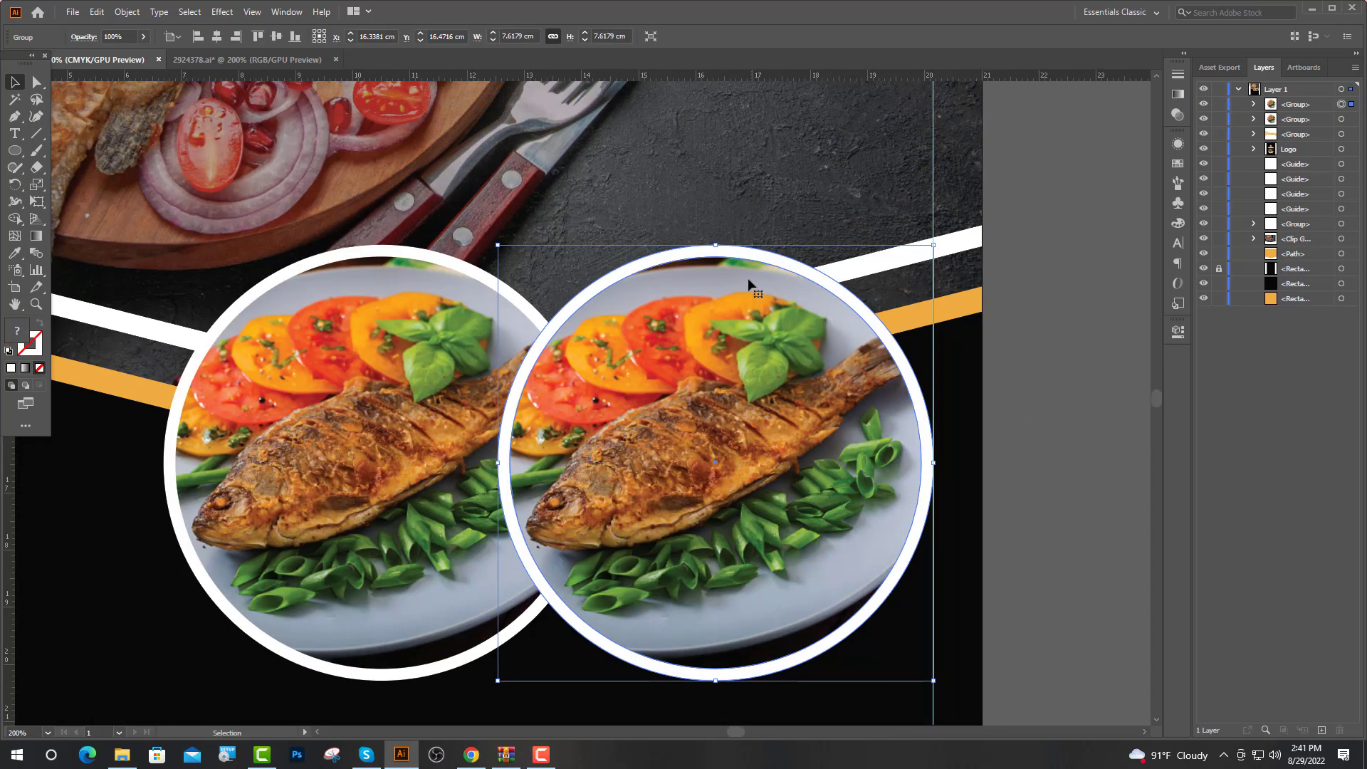
drag(717, 249, 731, 300)
drag(752, 471, 743, 522)
Bring the left circle group to the front, above the right copy
click(1037, 451)
scroll(627, 537, down, 2)
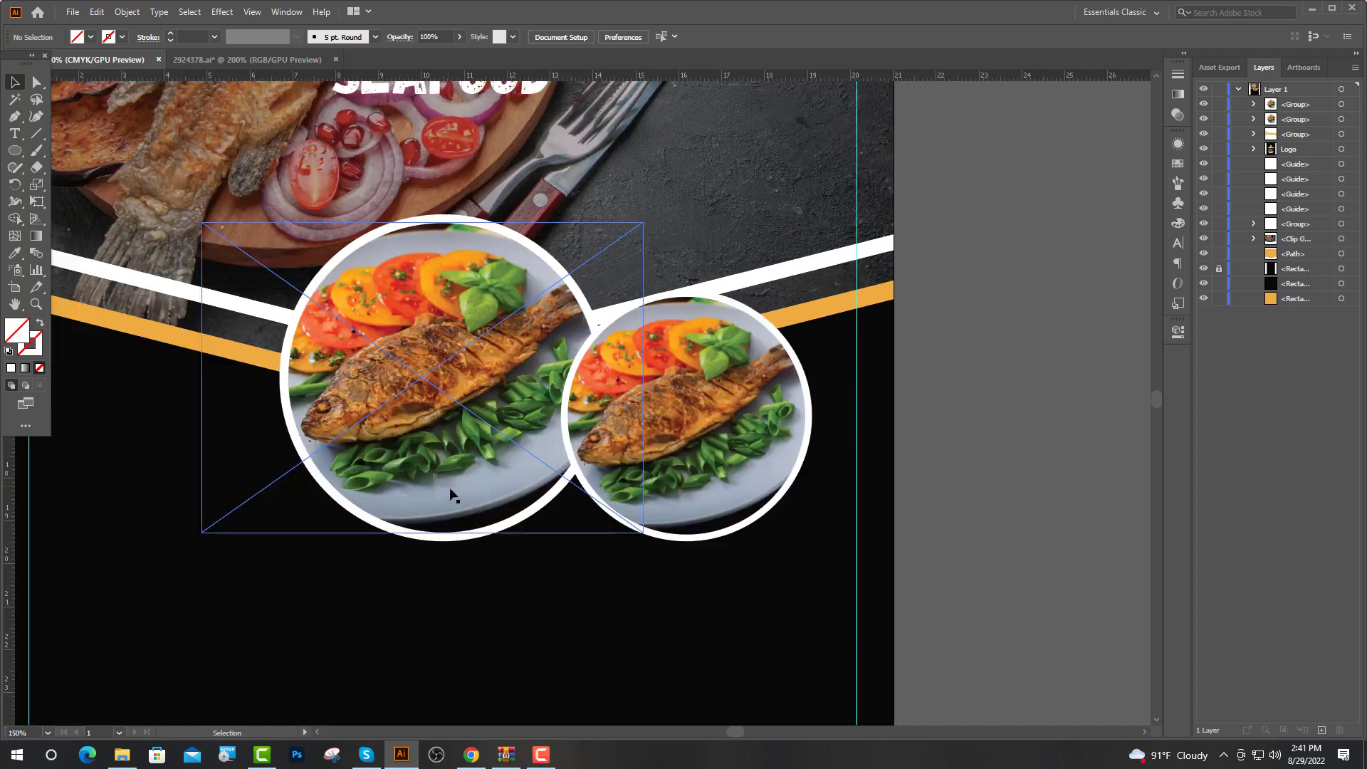
click(470, 495)
right_click(470, 496)
mouse_move(524, 661)
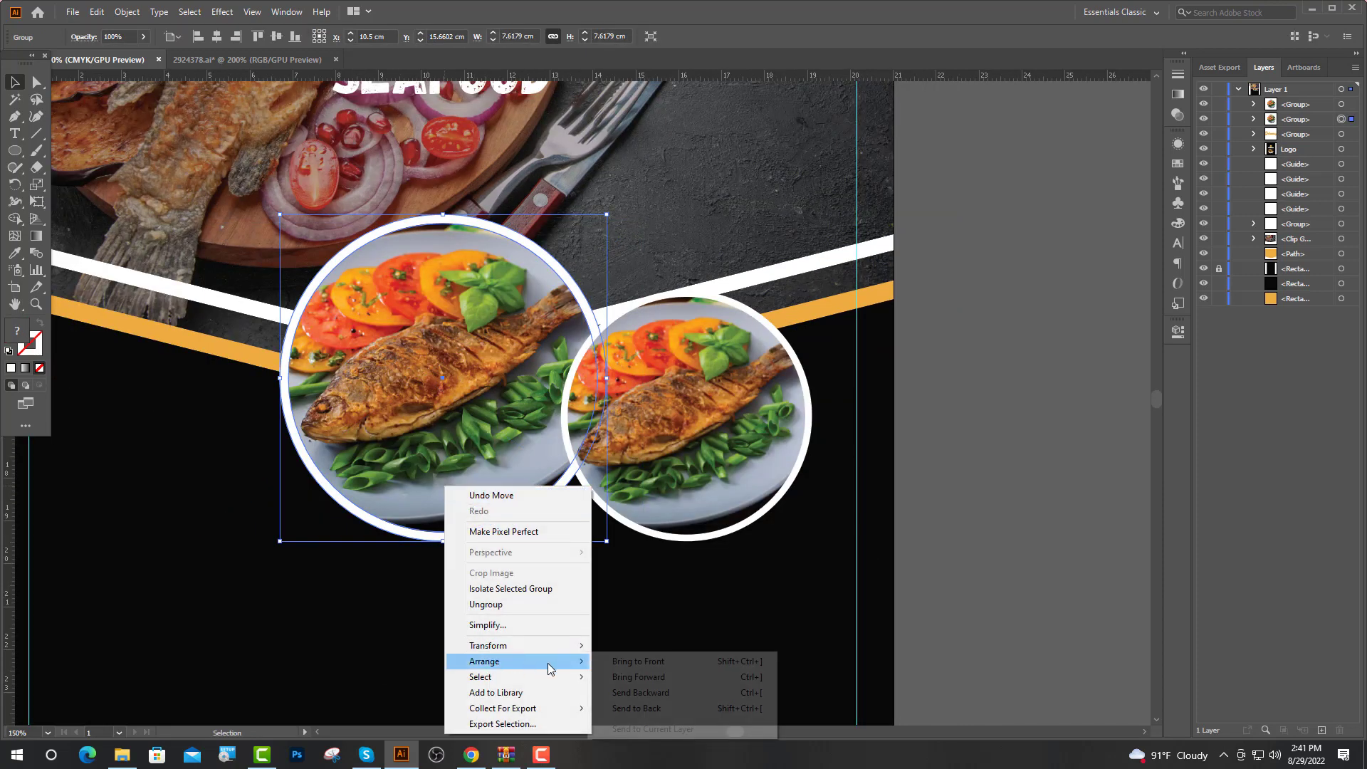
click(637, 661)
Delete the photo inside the right circle copy, leaving it plain white
click(1341, 119)
click(1254, 119)
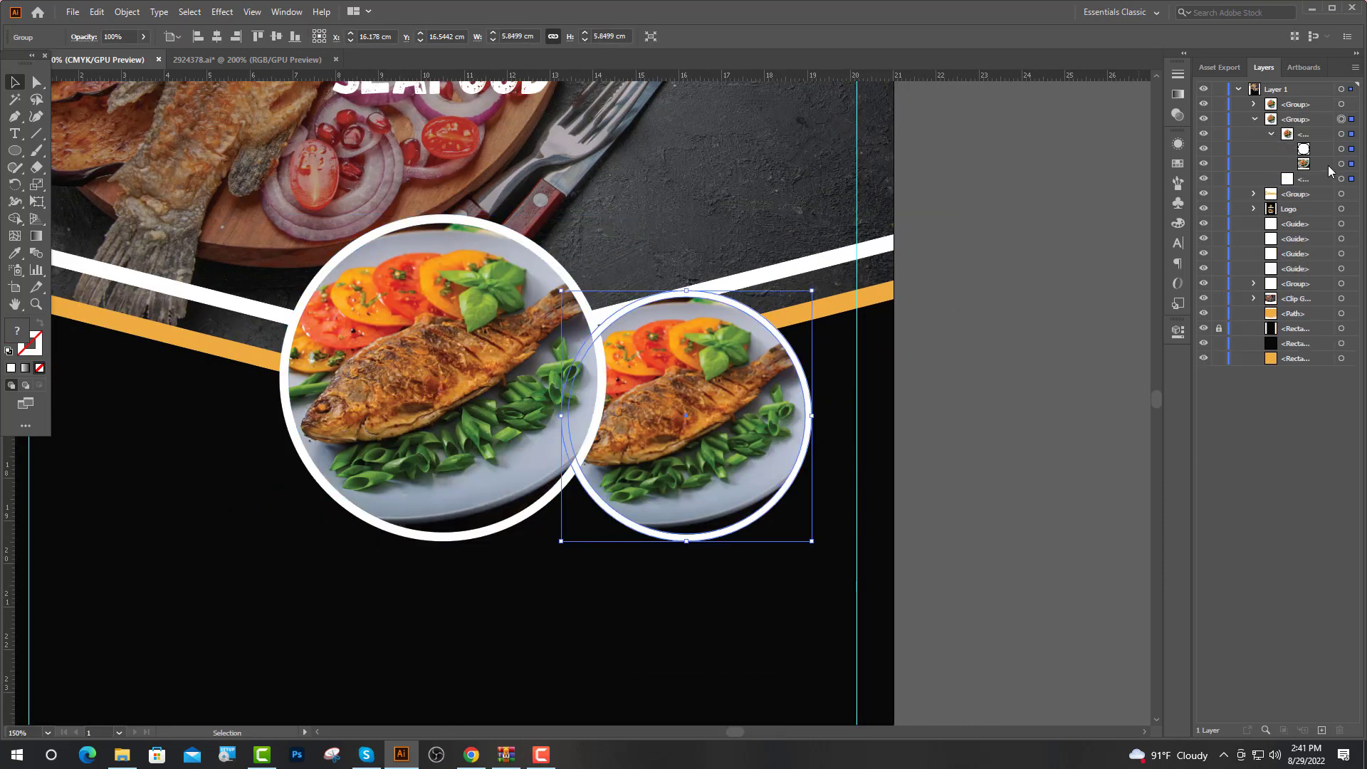
click(1341, 164)
key(Delete)
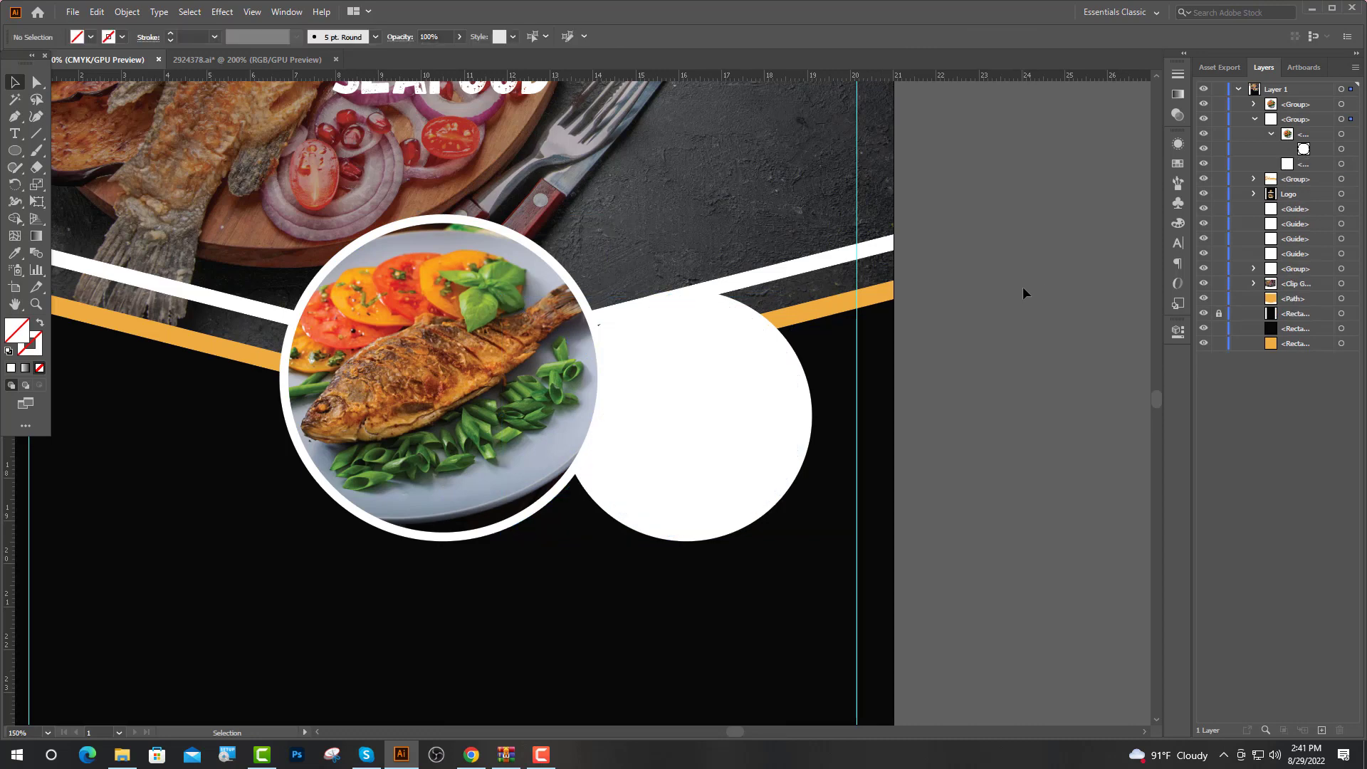
Place the spicy fish salad photo from Image 3, resize it, and clip it into the right circle
click(121, 761)
key(BackSpace)
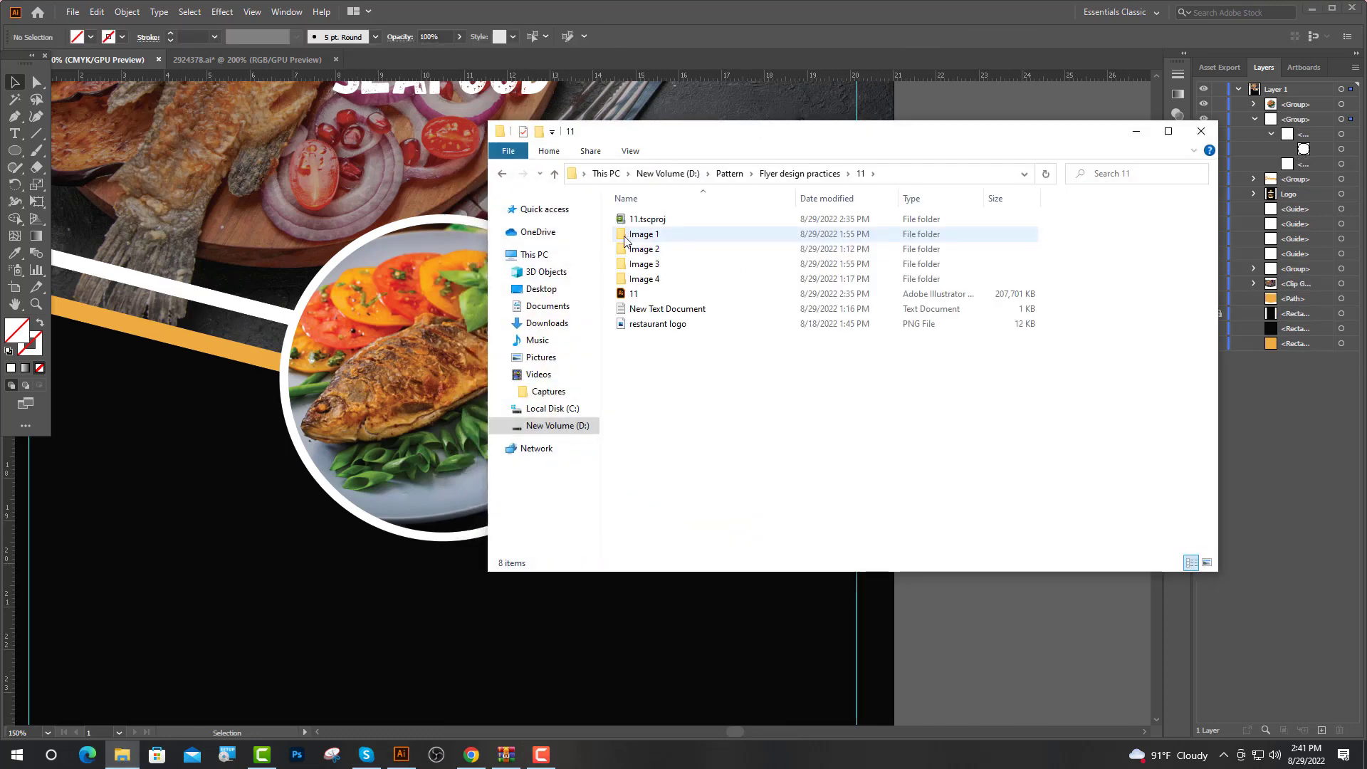
double_click(670, 264)
drag(720, 257, 329, 522)
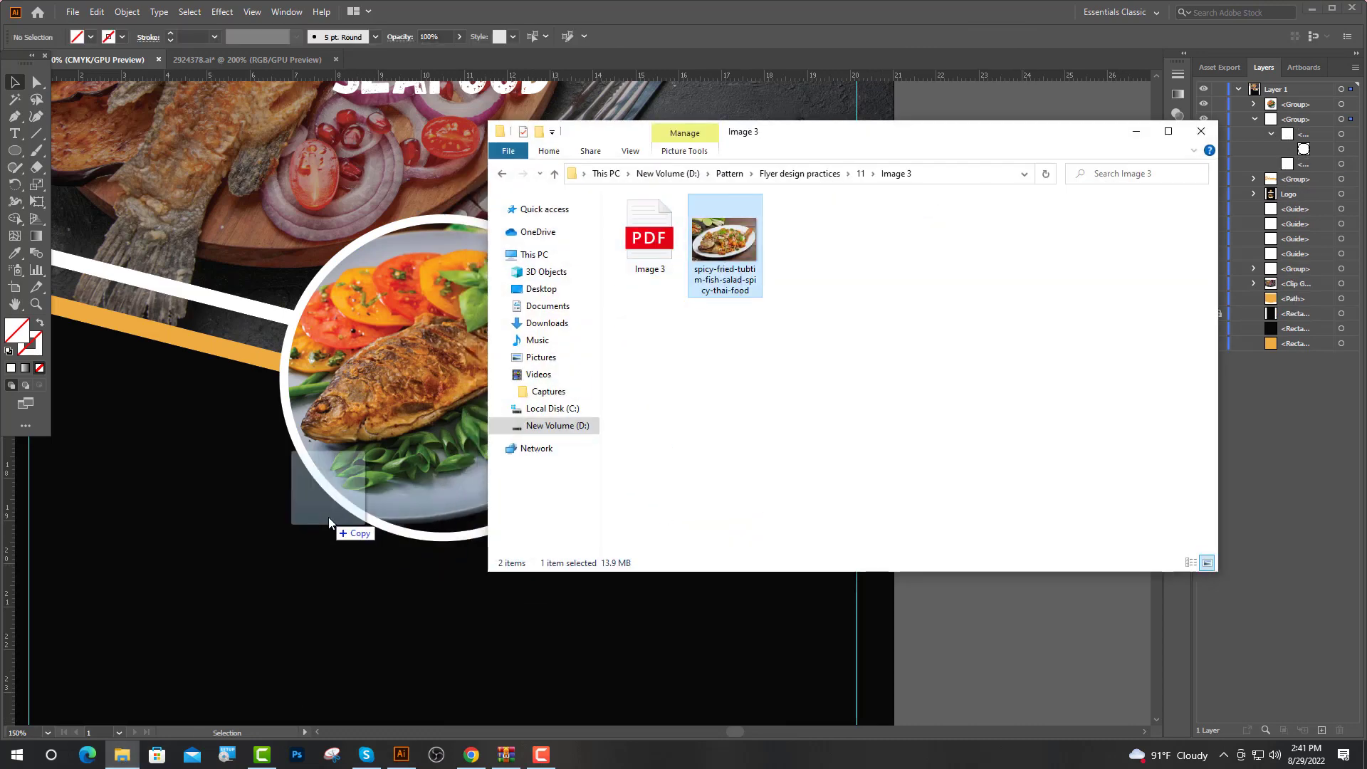
click(1142, 132)
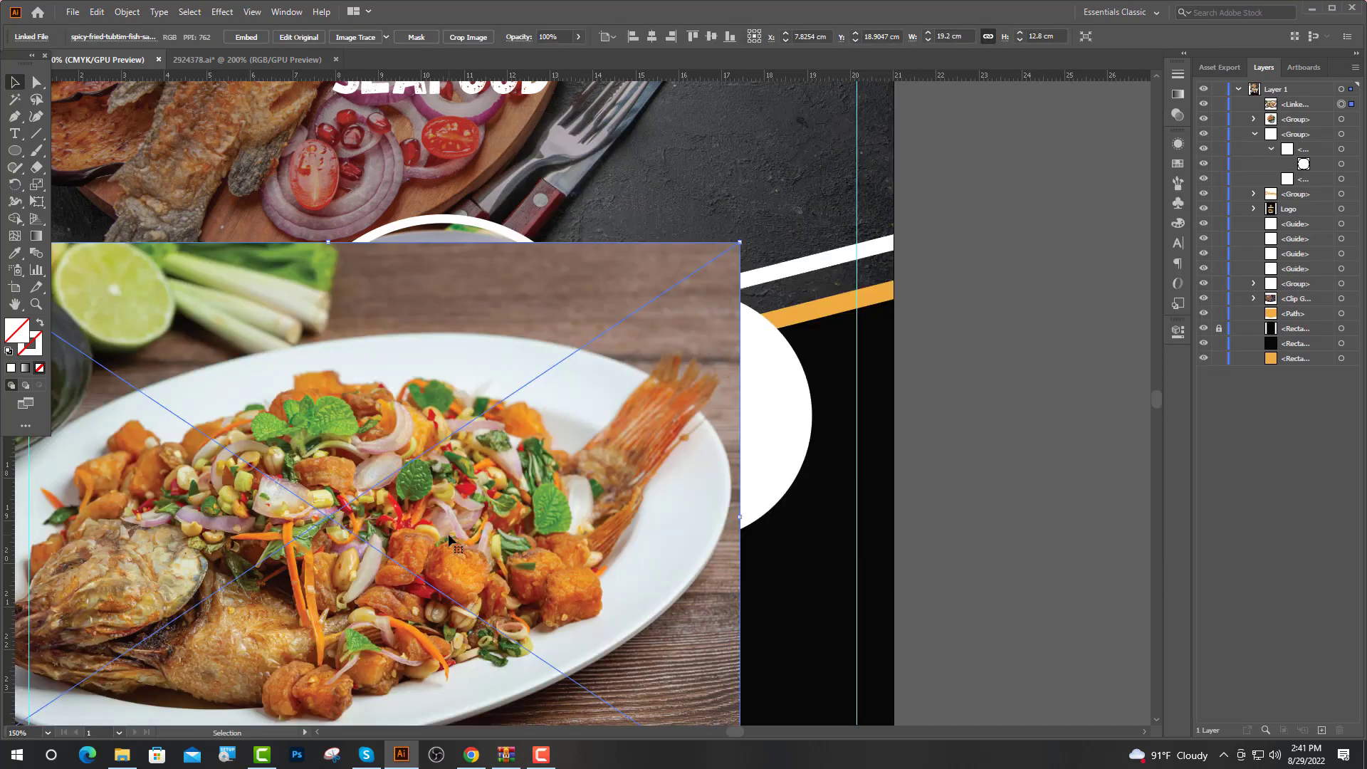
drag(447, 540, 778, 424)
drag(658, 129, 664, 256)
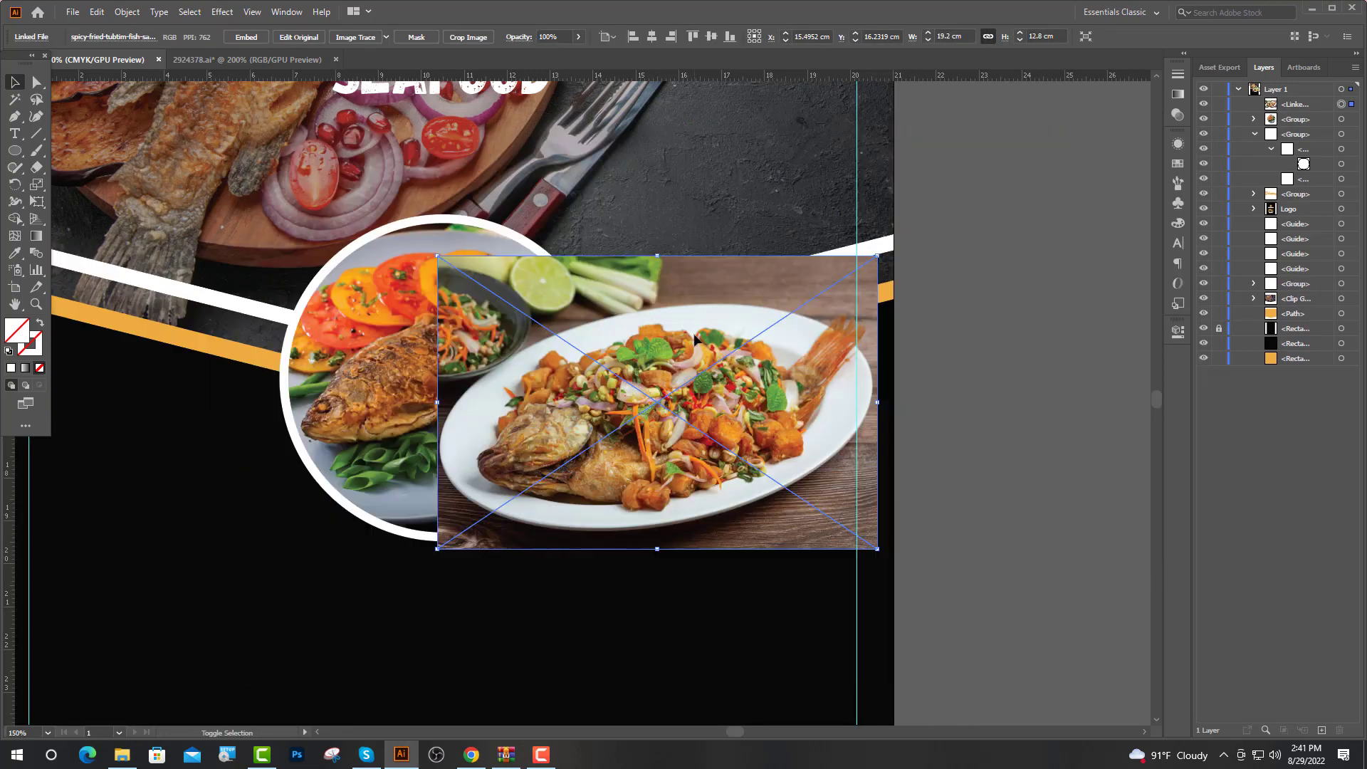
drag(692, 400, 692, 383)
drag(657, 239, 661, 269)
drag(678, 345, 687, 376)
drag(1309, 107, 1311, 165)
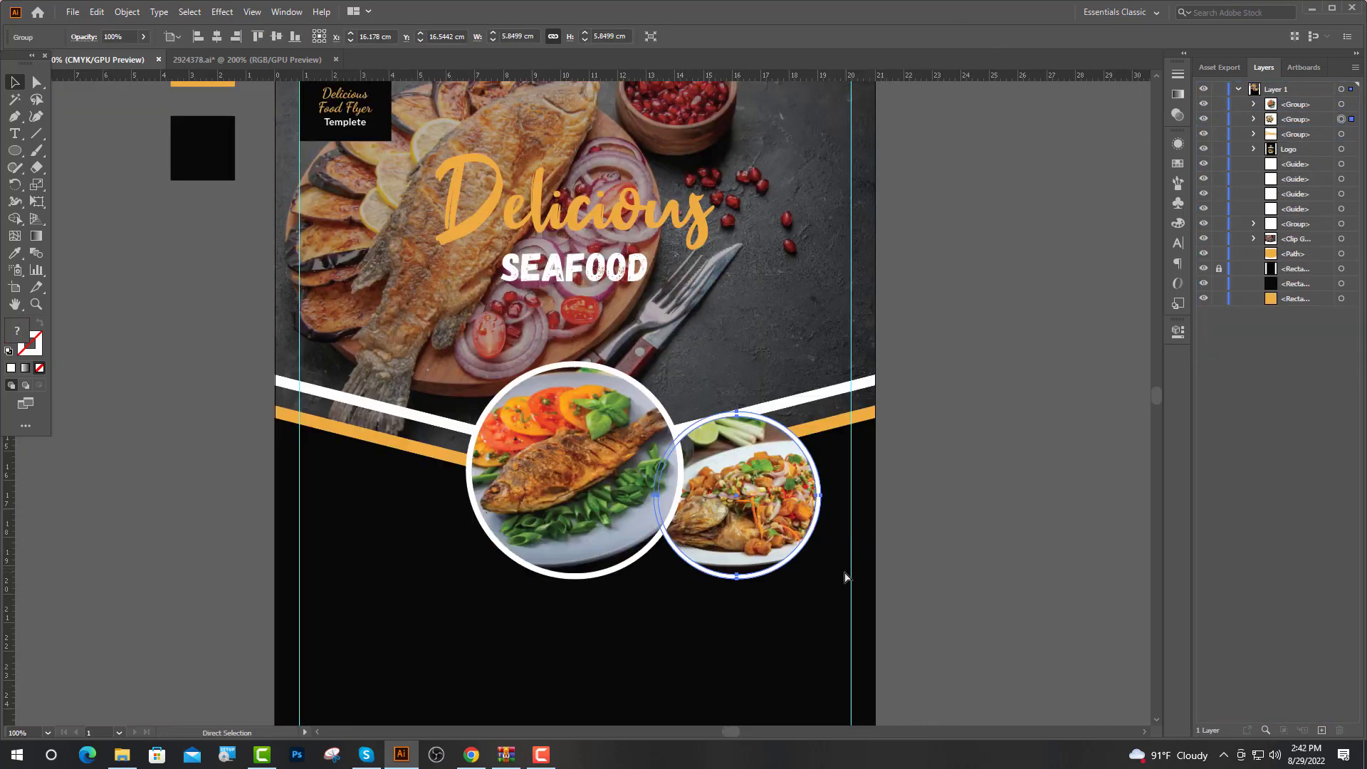
Paste a copy of the right circle group in front, shift it left of centre, and delete its photo
key(ctrl+f)
key(Left)
key(Left)
key(Left)
key(Left)
key(Left)
key(Left)
key(Left)
key(Left)
key(Left)
key(Left)
key(Left)
key(Left)
key(Left)
key(Left)
key(Left)
key(Left)
key(Left)
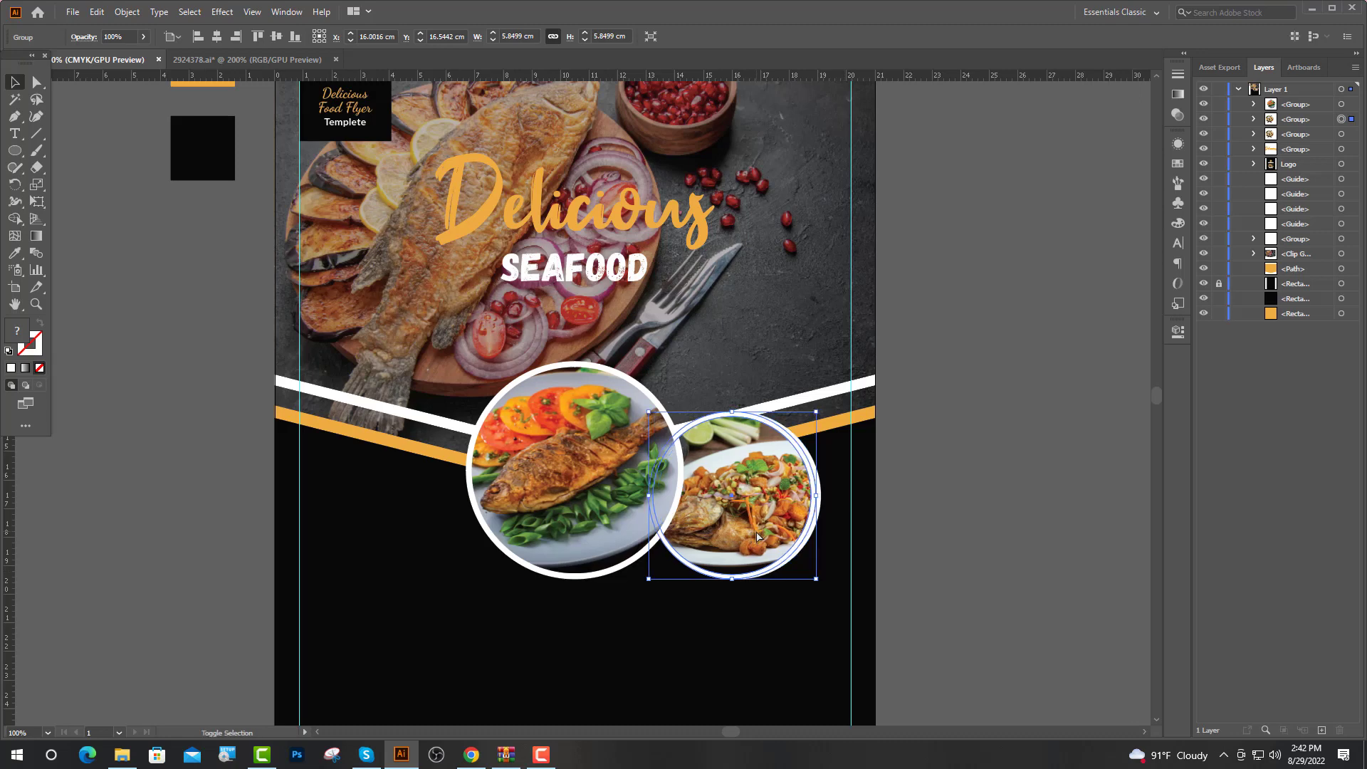
key(Left)
key(Left)
key(Left)
key(Left)
key(Left)
key(Left)
key(Left)
key(Left)
key(Left)
key(Left)
key(Left)
key(Left)
key(Left)
key(Left)
key(Left)
key(Left)
key(Left)
key(Left)
key(Left)
key(Left)
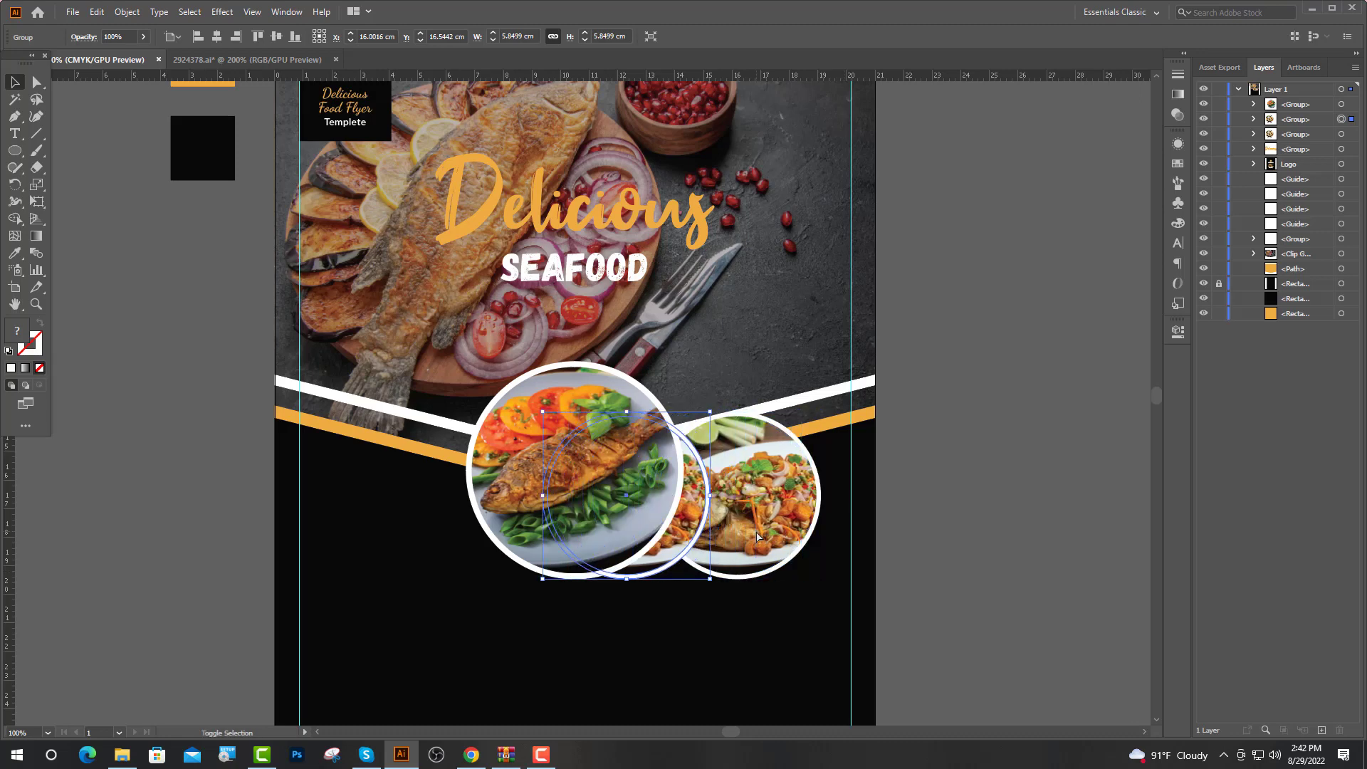
key(Left)
key(Left)
key(Left)
key(Left)
key(Left)
key(Left)
key(Left)
key(Left)
key(Left)
key(Left)
key(Left)
key(Left)
key(Left)
key(Left)
key(Left)
key(Left)
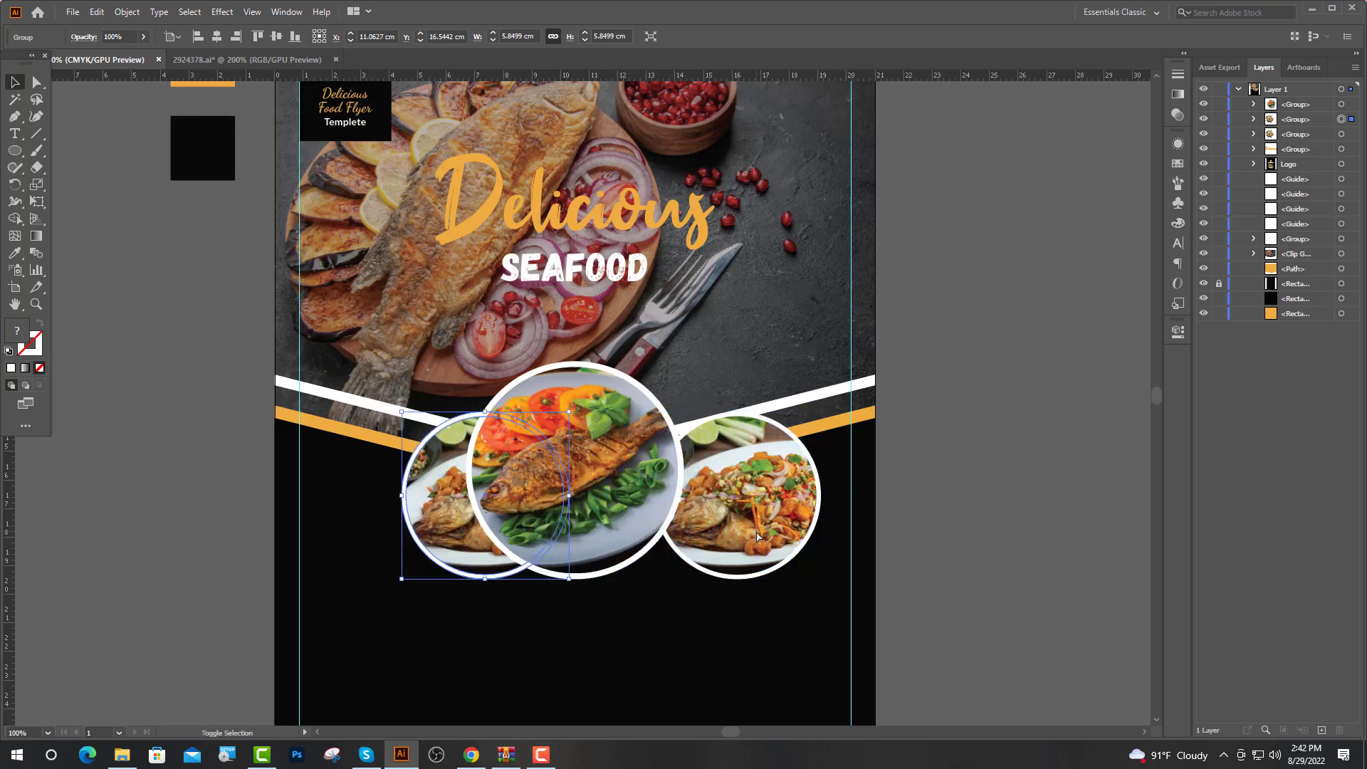
key(Left)
key(Left)
key(Left)
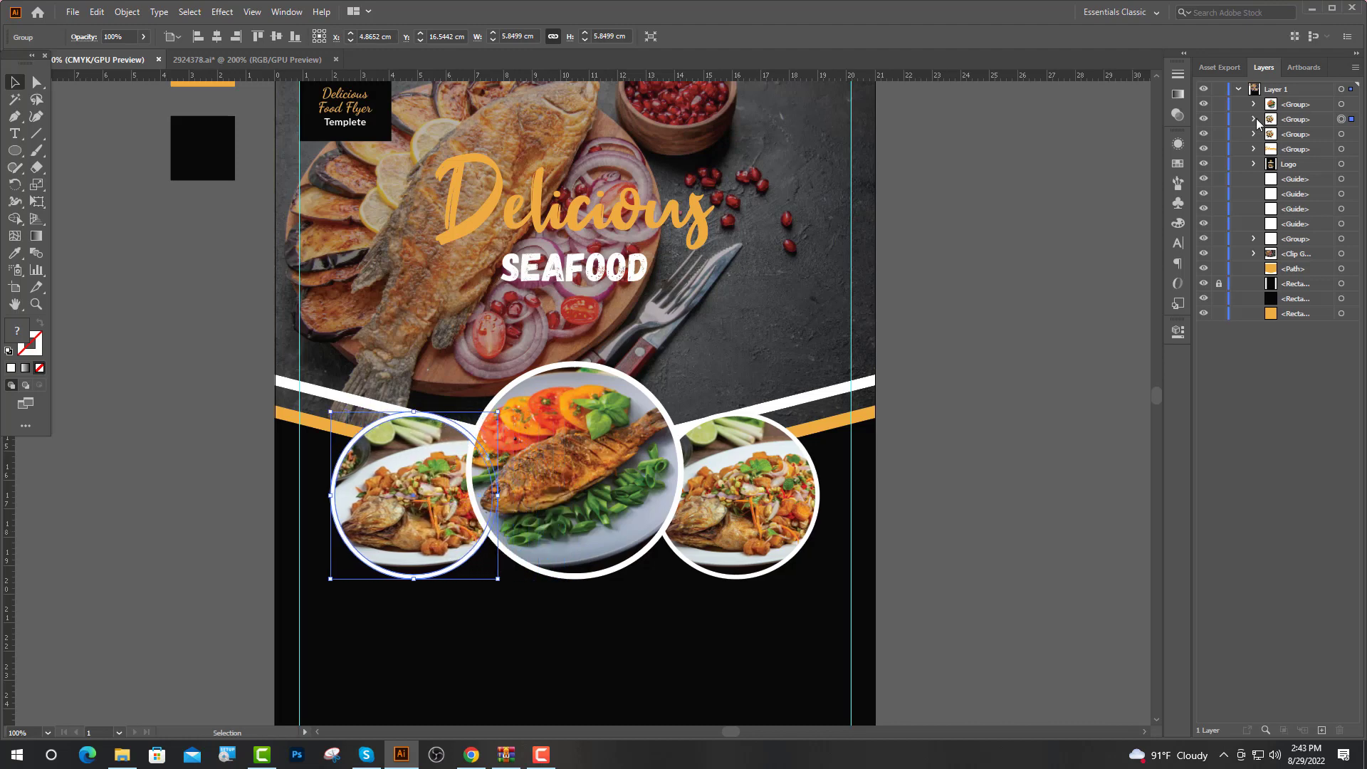
click(1254, 119)
click(1270, 134)
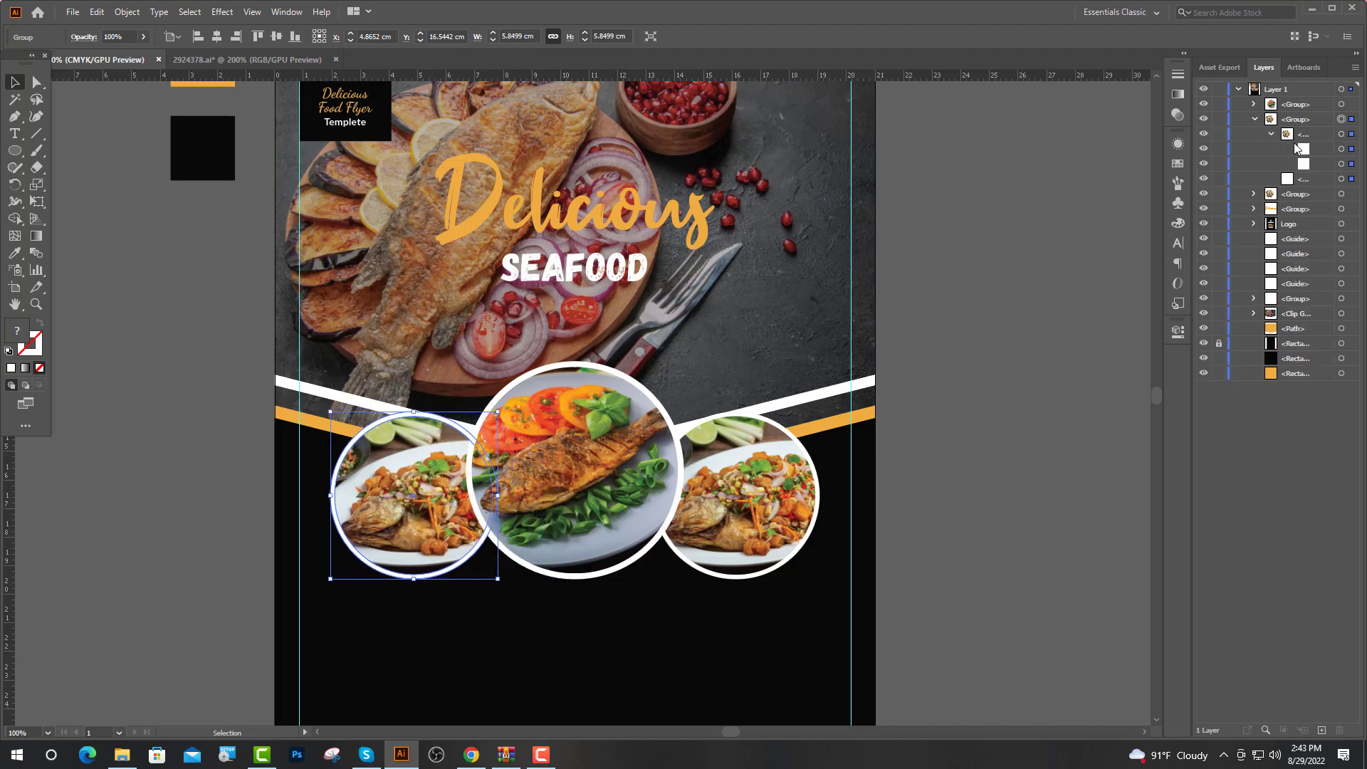
click(1342, 164)
key(Delete)
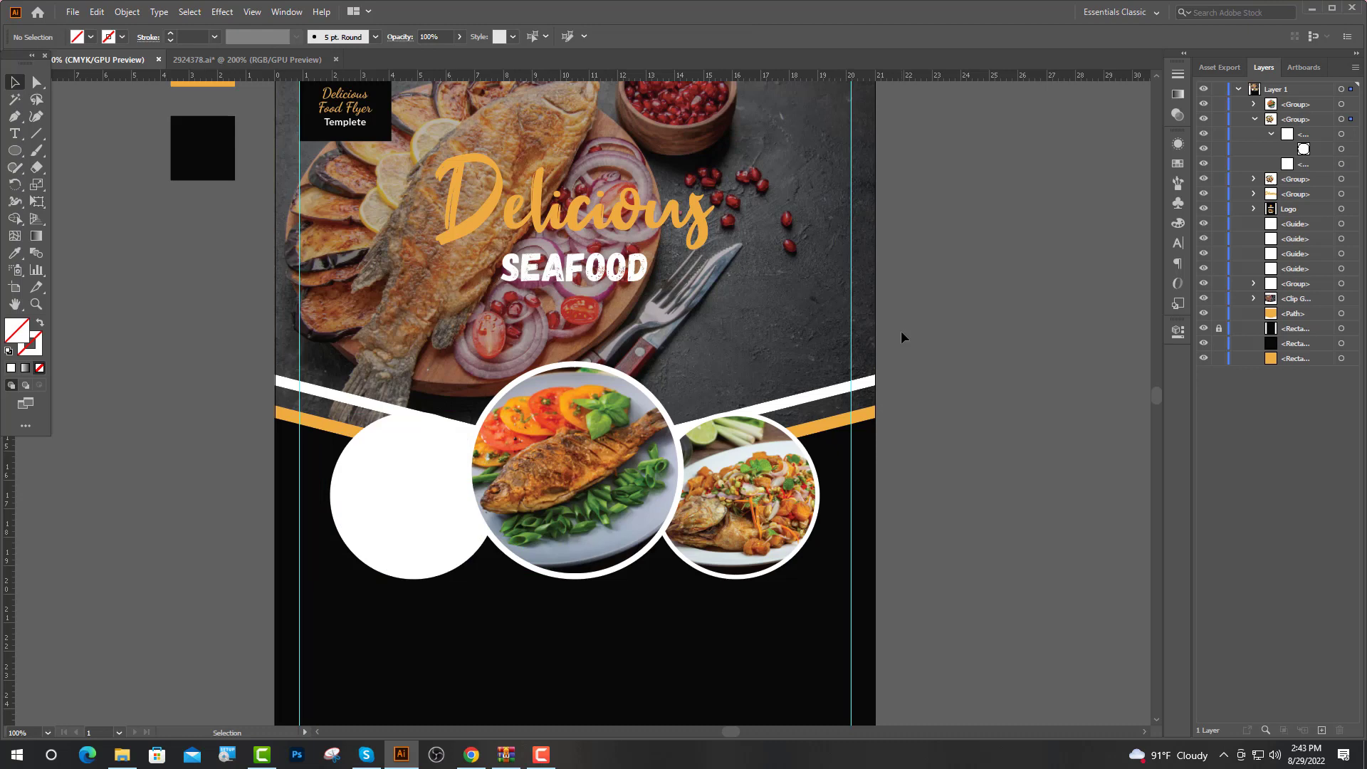
click(121, 756)
Place the boiled crayfish photo on the flyer and scale it down over the left circle
click(504, 174)
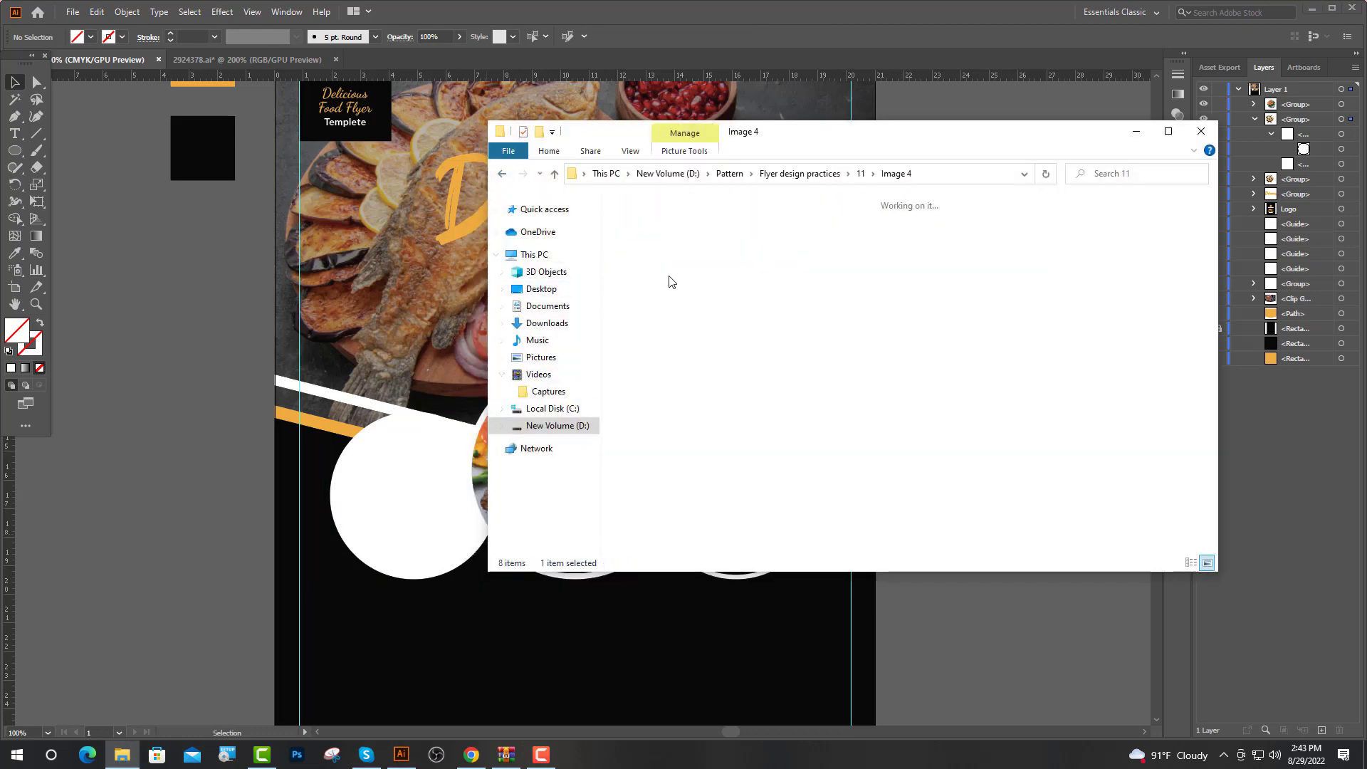
drag(660, 242, 365, 539)
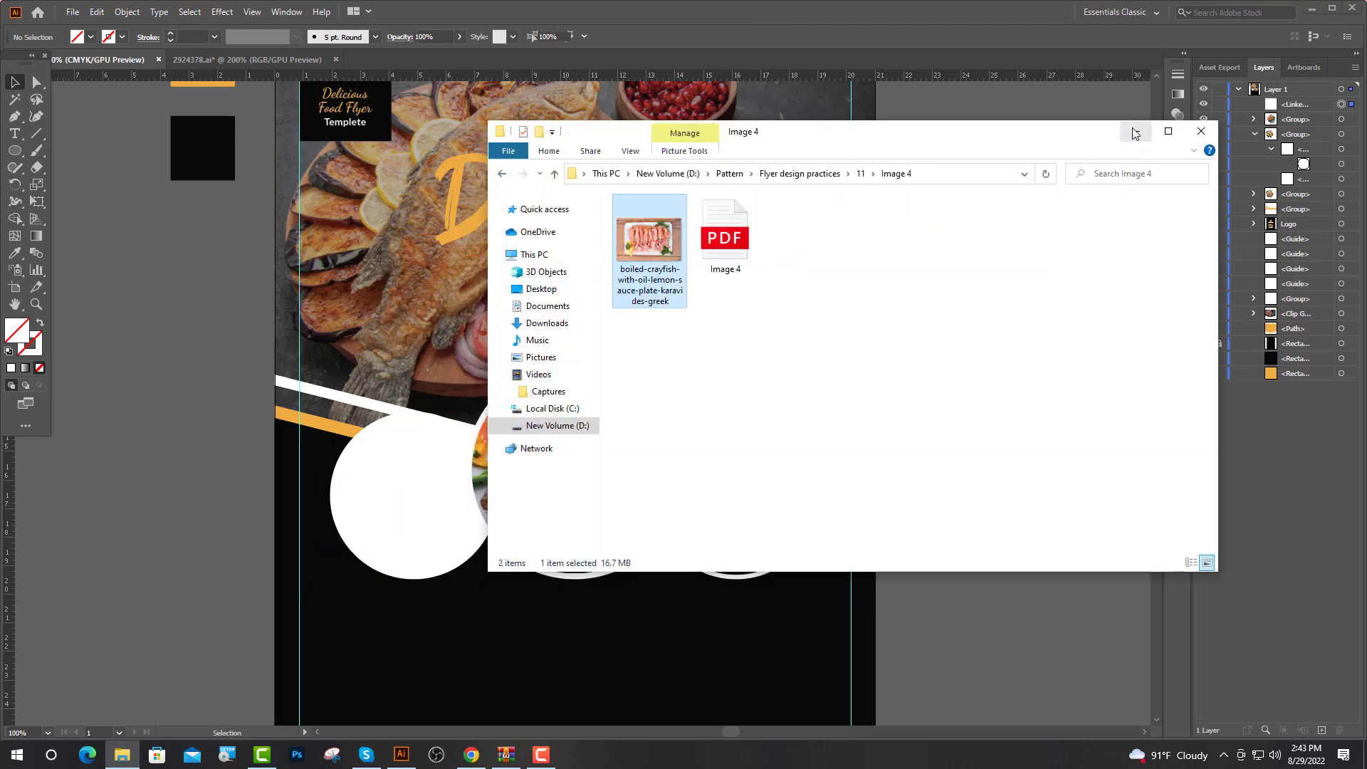
click(1134, 132)
key(ctrl+minus)
drag(479, 206, 506, 425)
scroll(521, 512, up, 3)
drag(477, 501, 606, 459)
drag(523, 179, 523, 244)
drag(544, 401, 532, 360)
Enlarge the crayfish photo to fill the left circle and move it into that circle's clip group
drag(511, 480, 513, 496)
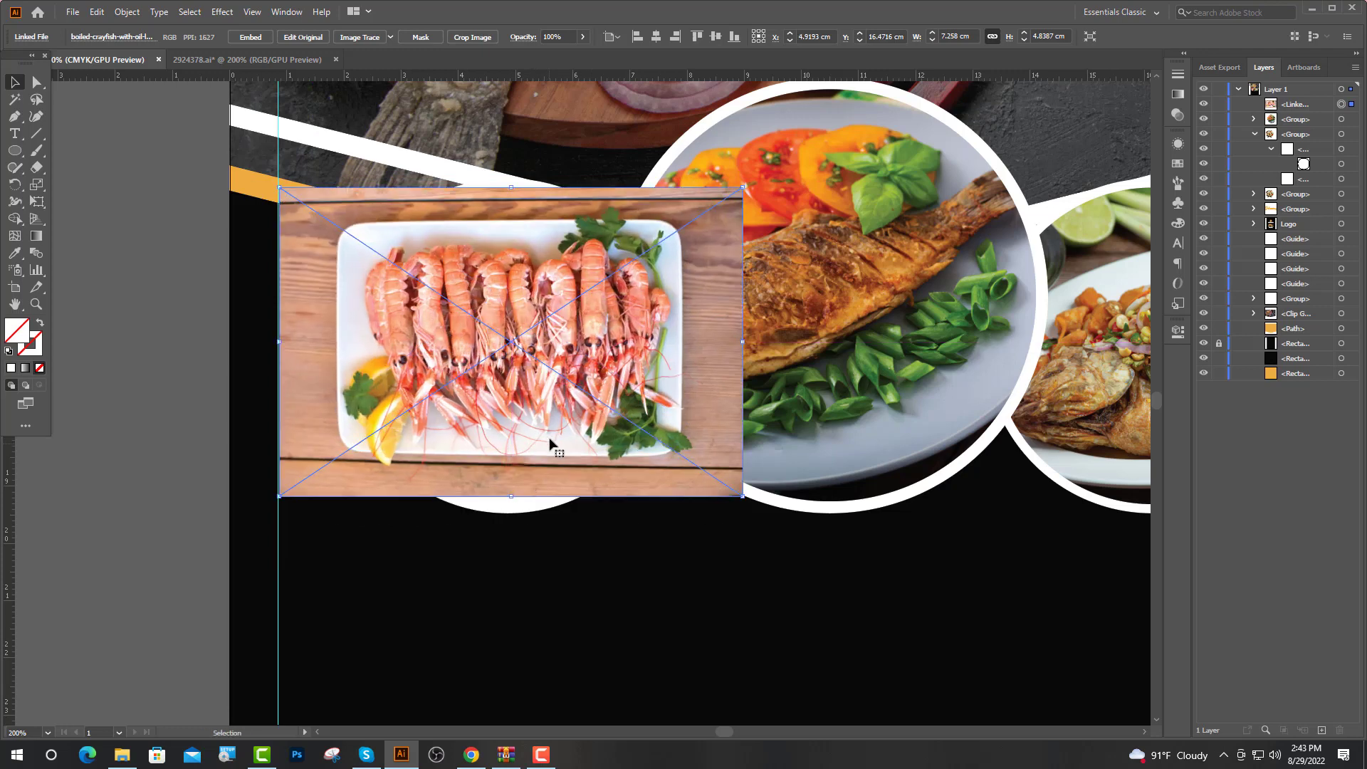
drag(549, 438, 550, 447)
drag(513, 196, 516, 185)
drag(1300, 107, 1305, 161)
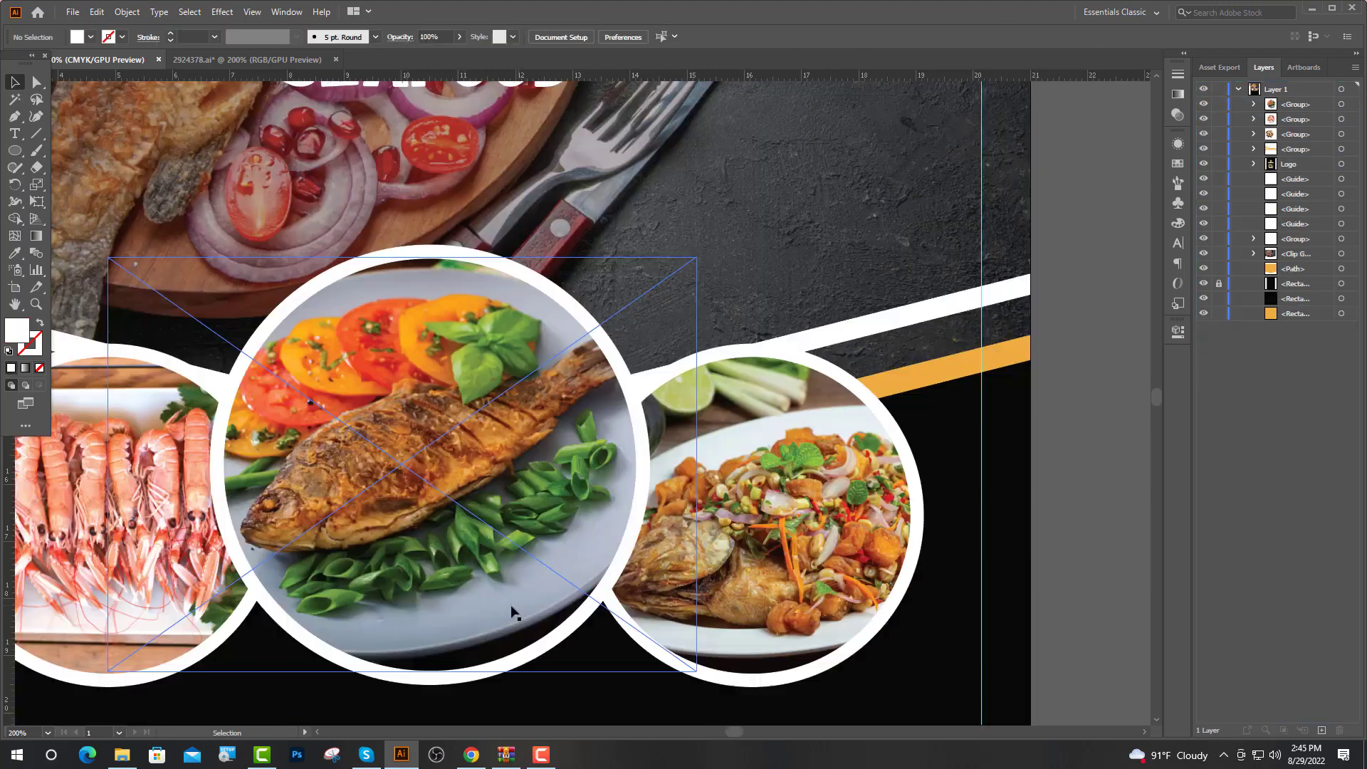
click(479, 604)
Apply a drop shadow to the middle fish circle group
click(222, 12)
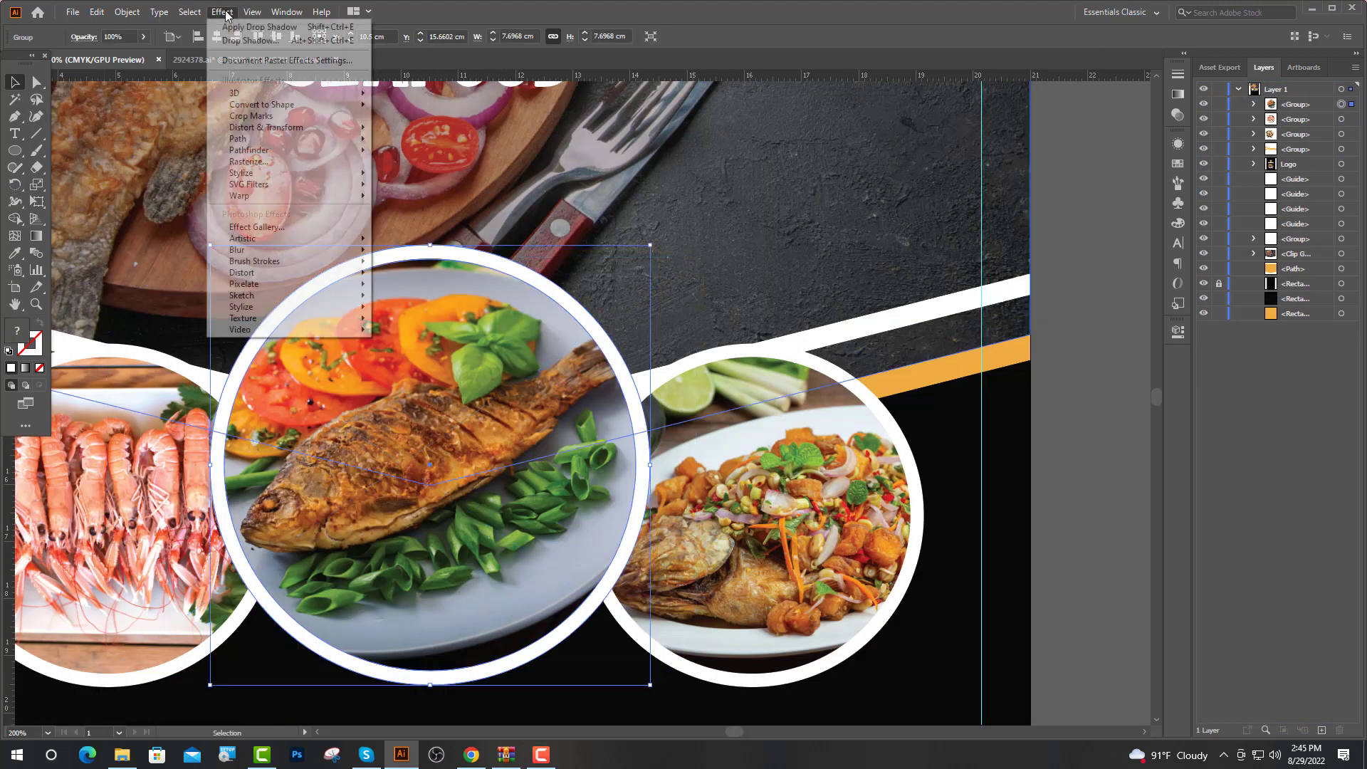
mouse_move(284, 174)
click(421, 177)
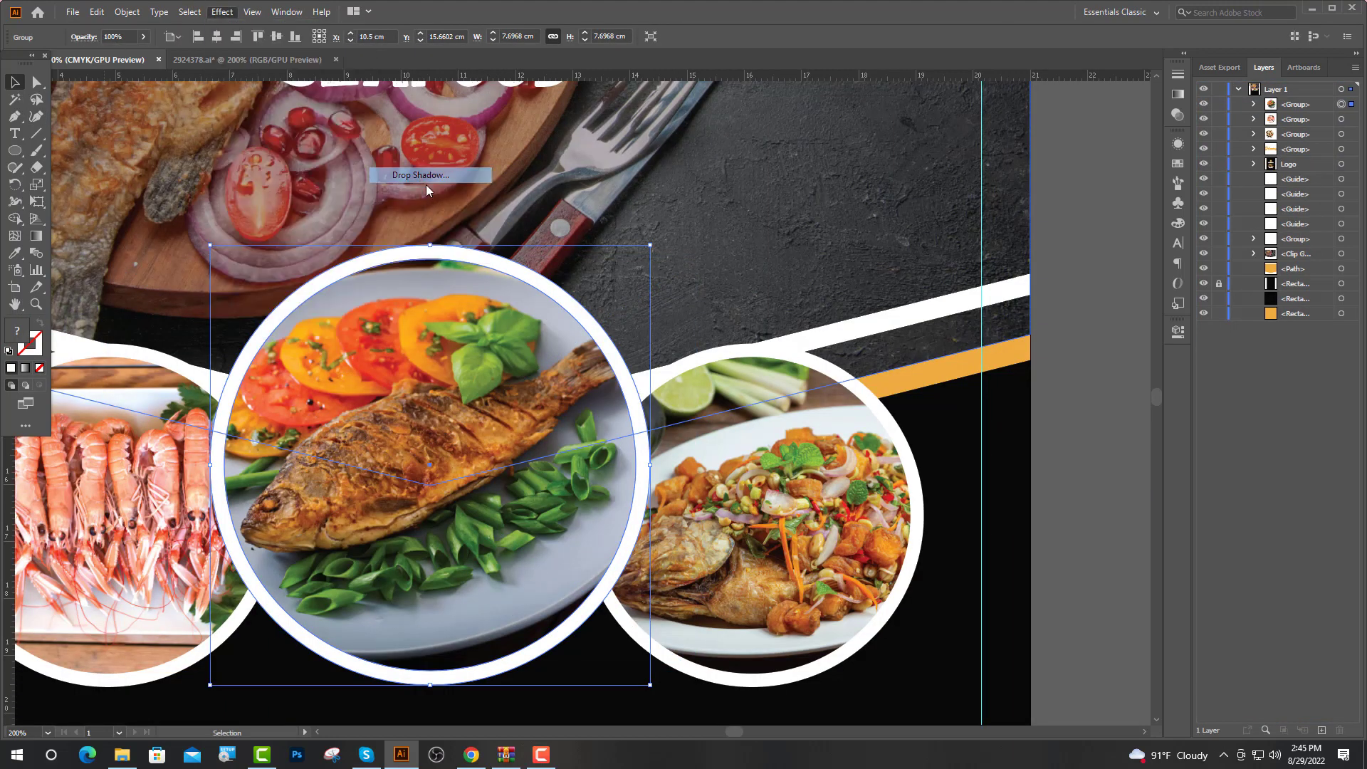
click(413, 651)
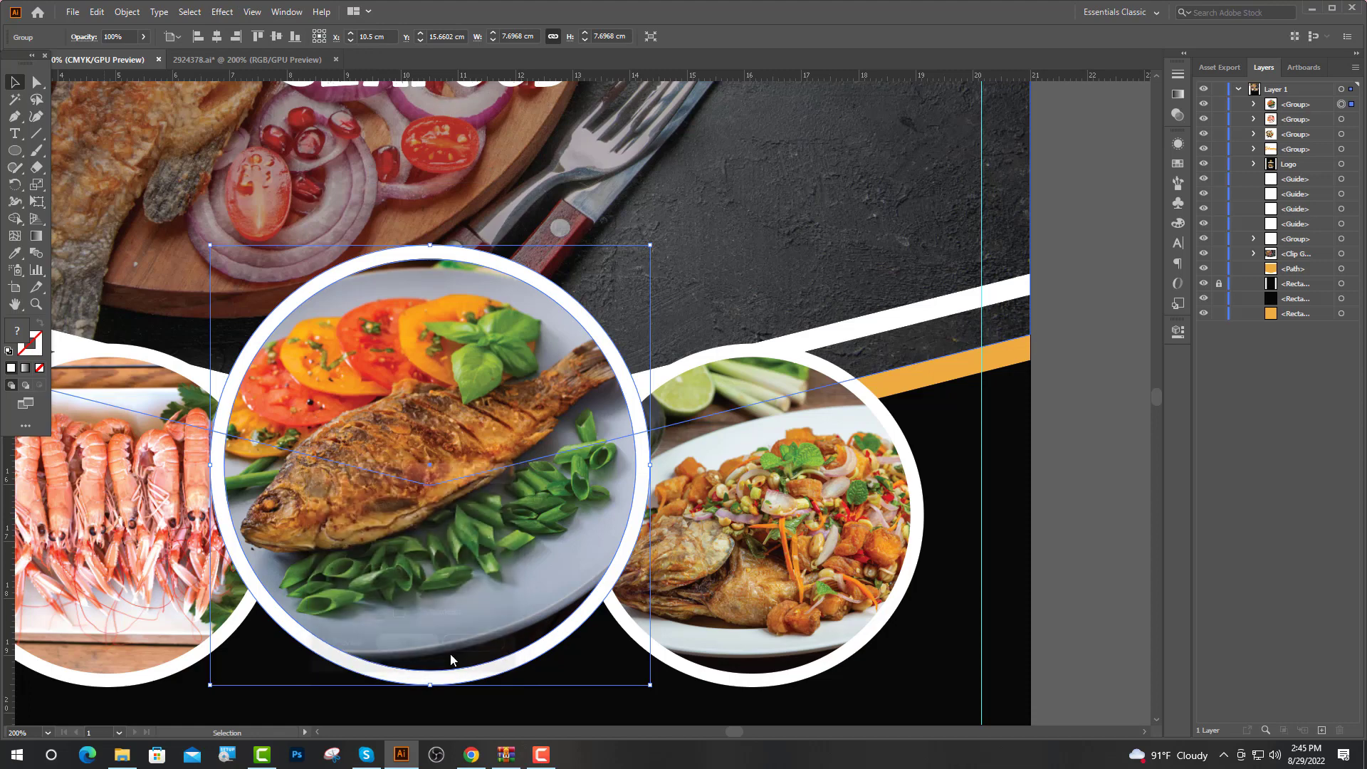
click(605, 638)
Give the right food circle a drop shadow with a negative vertical offset
click(614, 570)
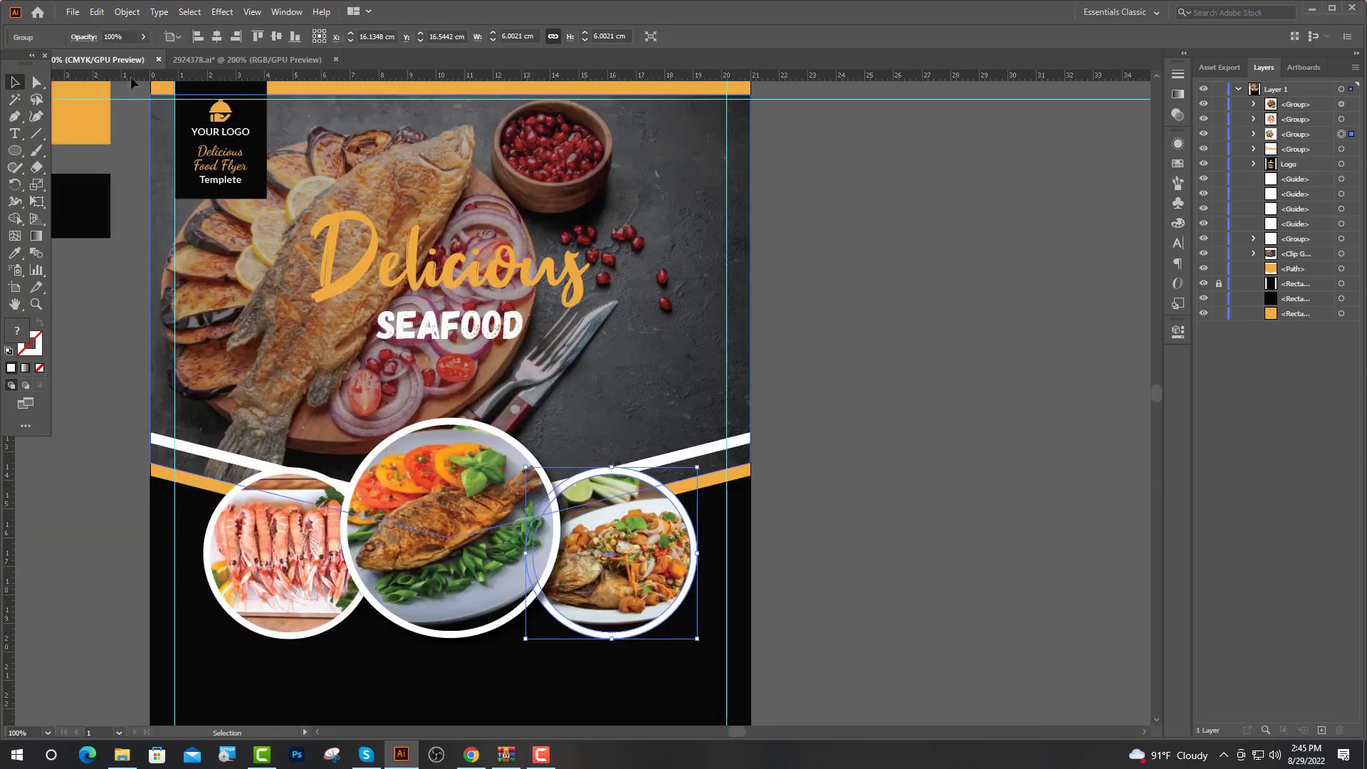
click(222, 12)
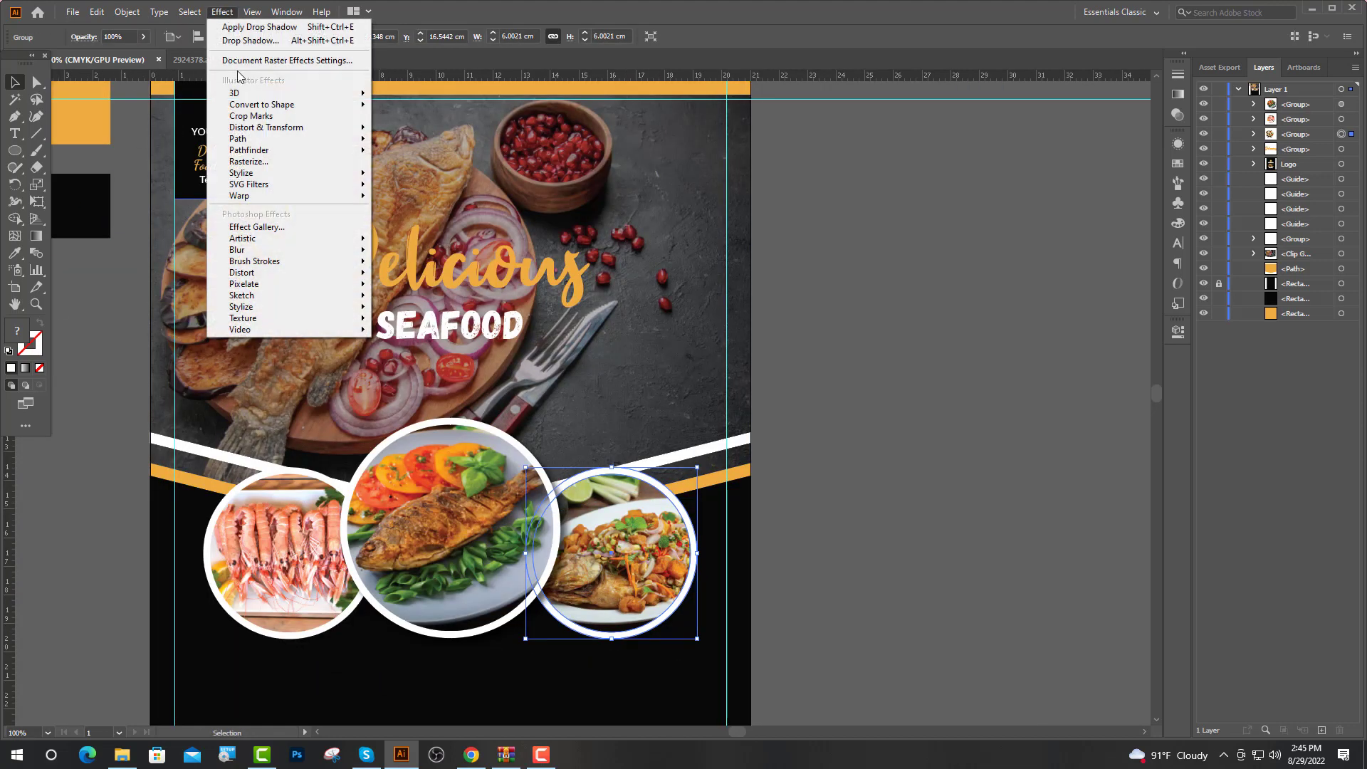
mouse_move(305, 180)
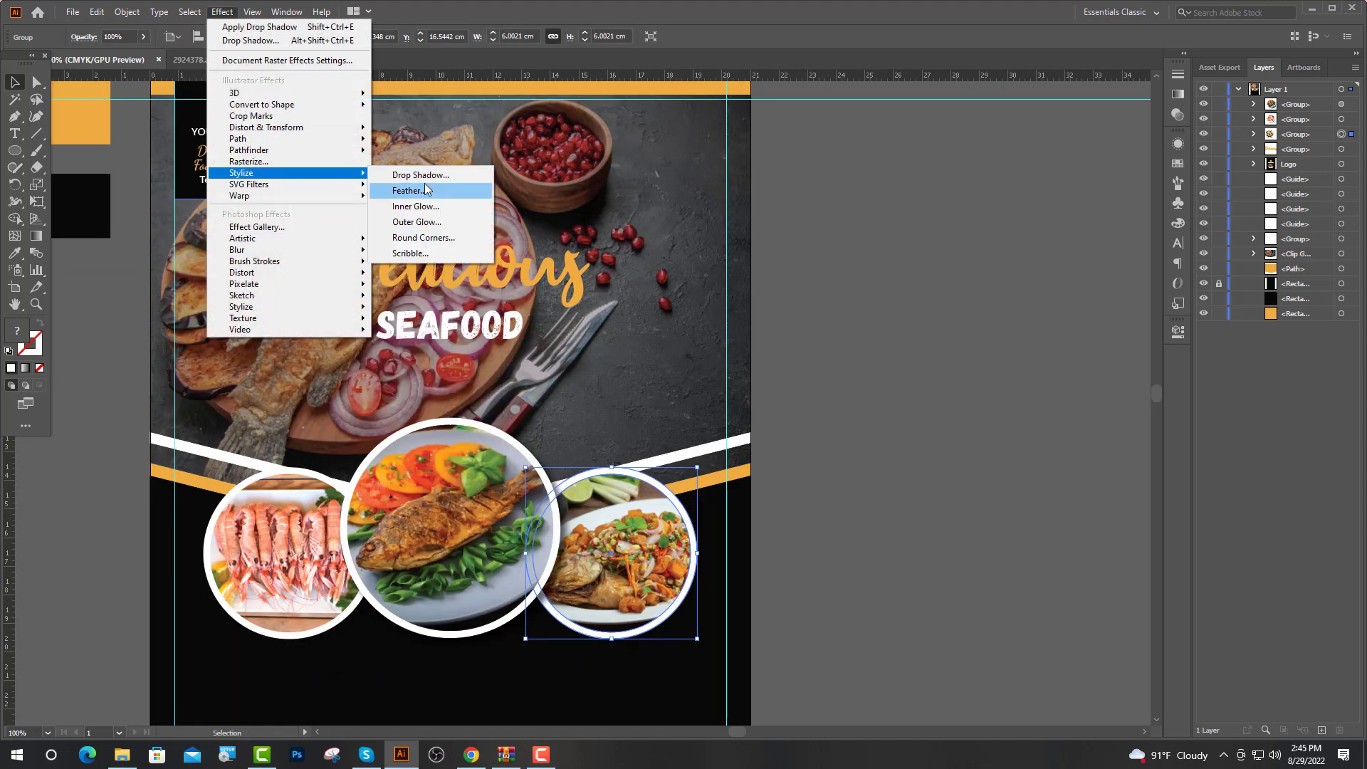
click(431, 182)
click(370, 570)
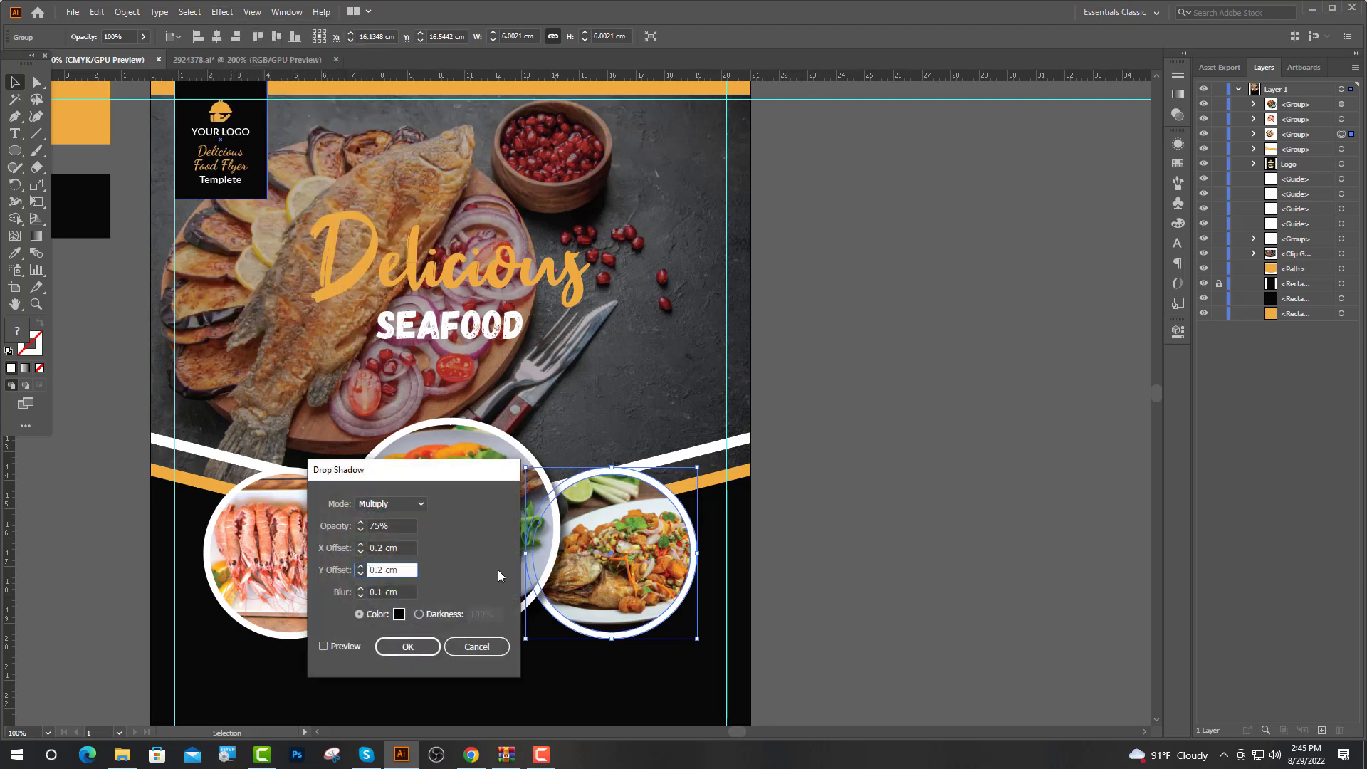
text(-)
key(Return)
click(283, 508)
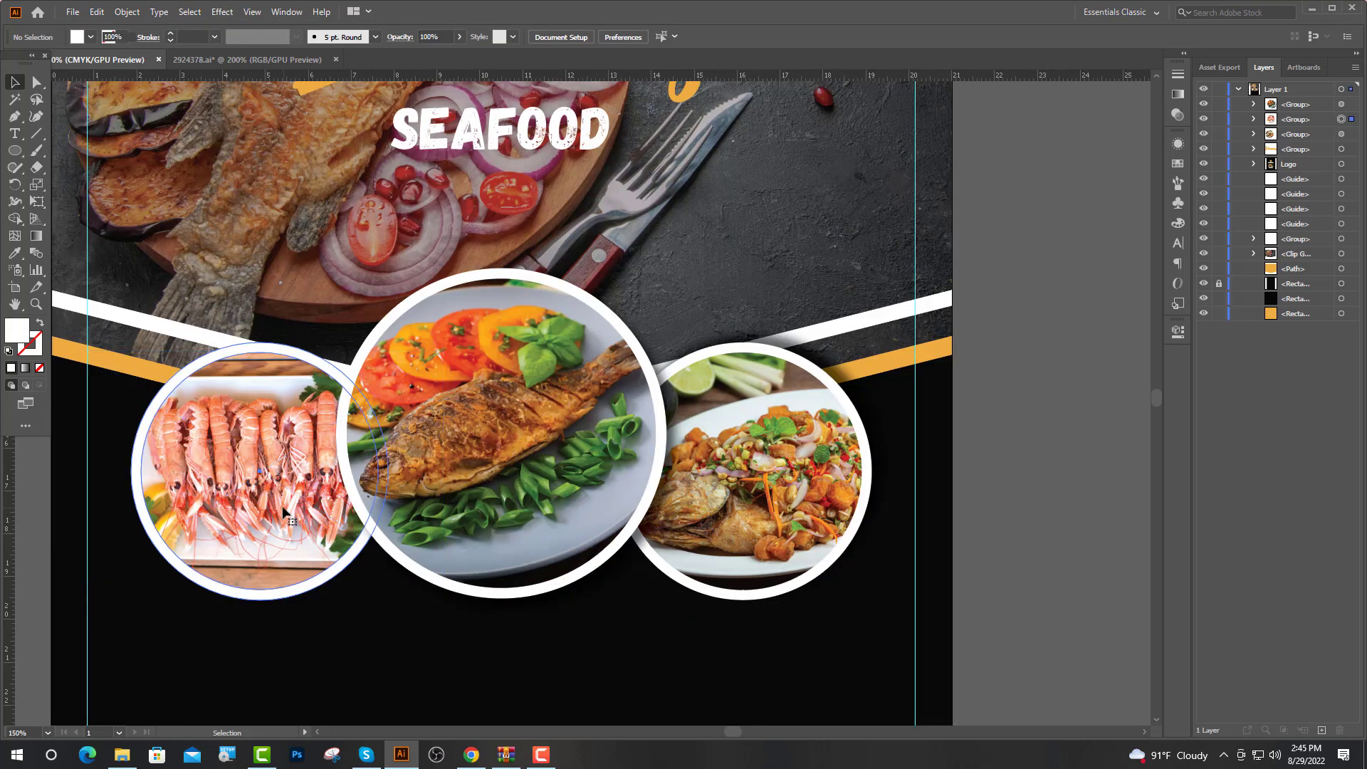
Add a drop shadow to the left prawn circle group
click(282, 508)
click(224, 14)
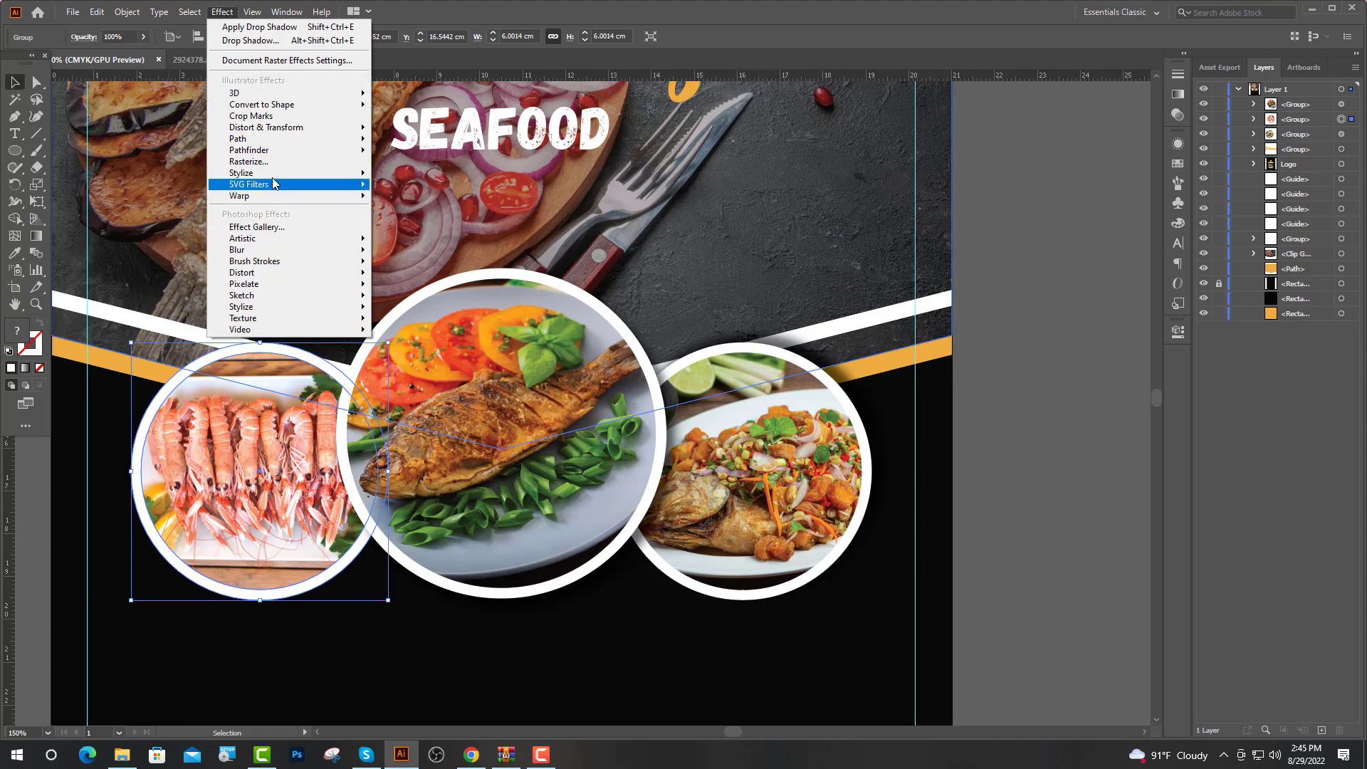
mouse_move(299, 165)
click(422, 176)
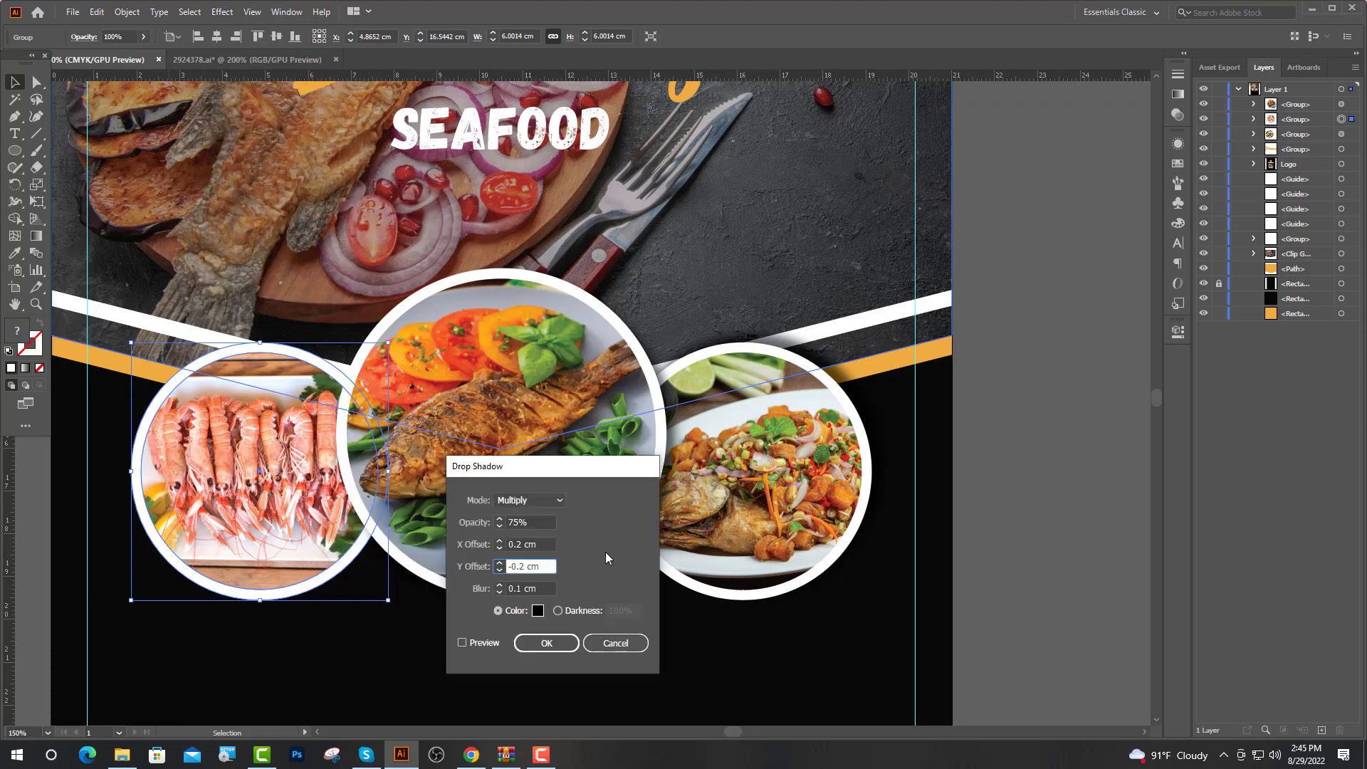
key(Return)
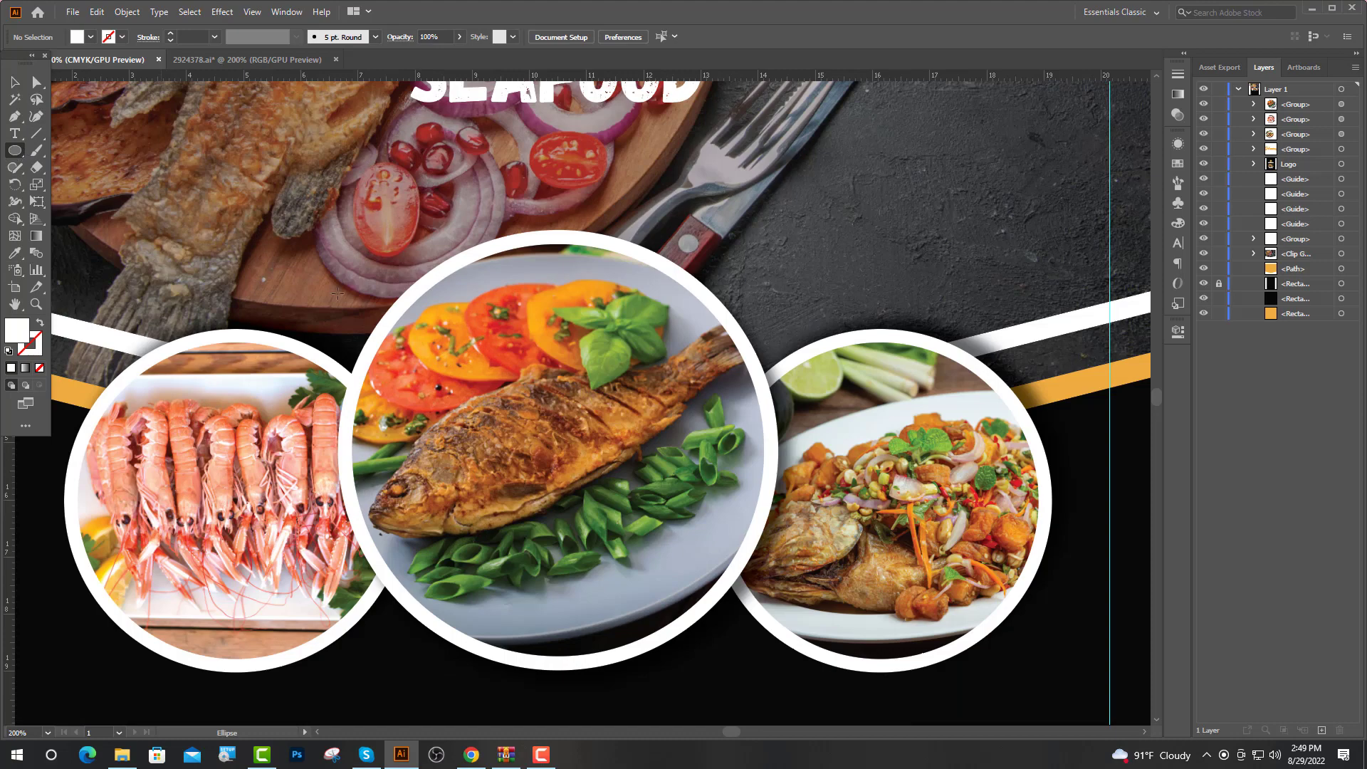
Draw a small circle, eyedrop it orange, and centre it on the fish circle's top edge
key(ctrl+plus)
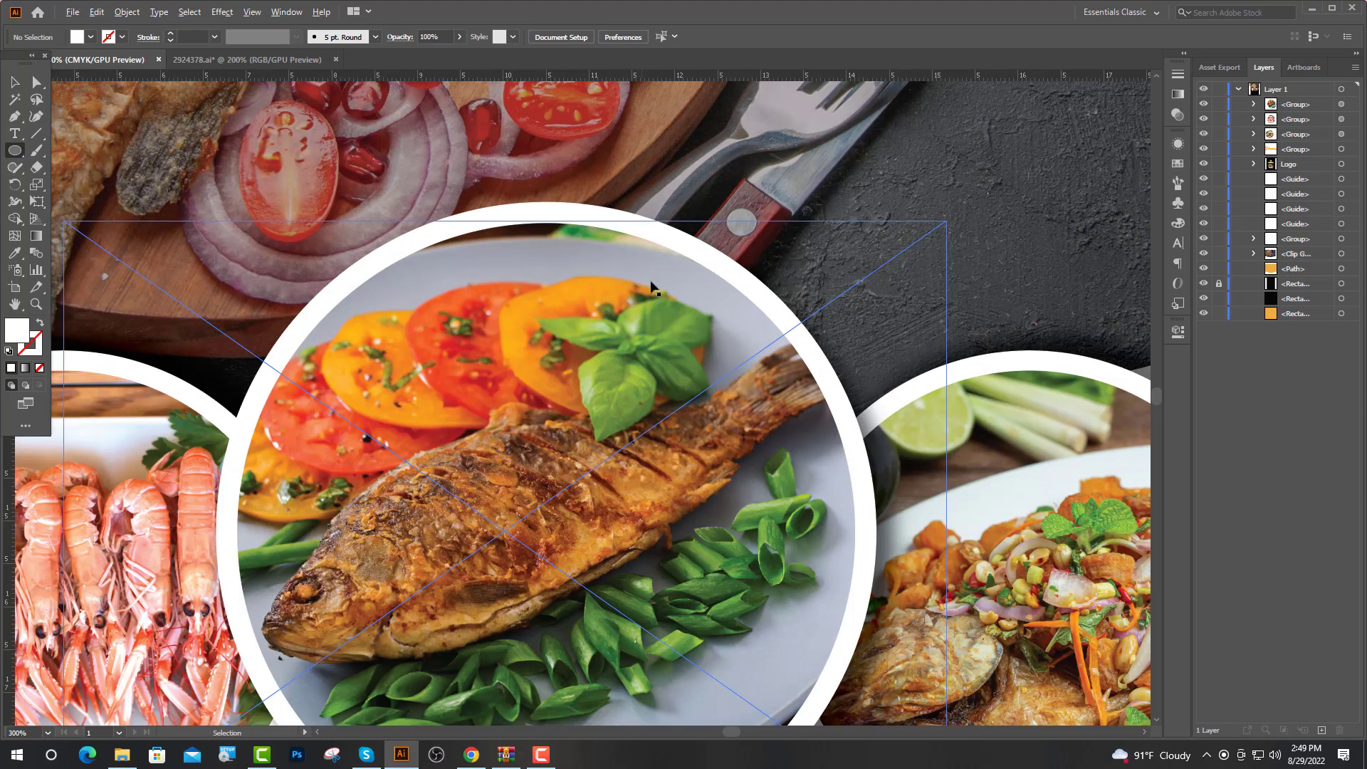
drag(617, 171, 706, 292)
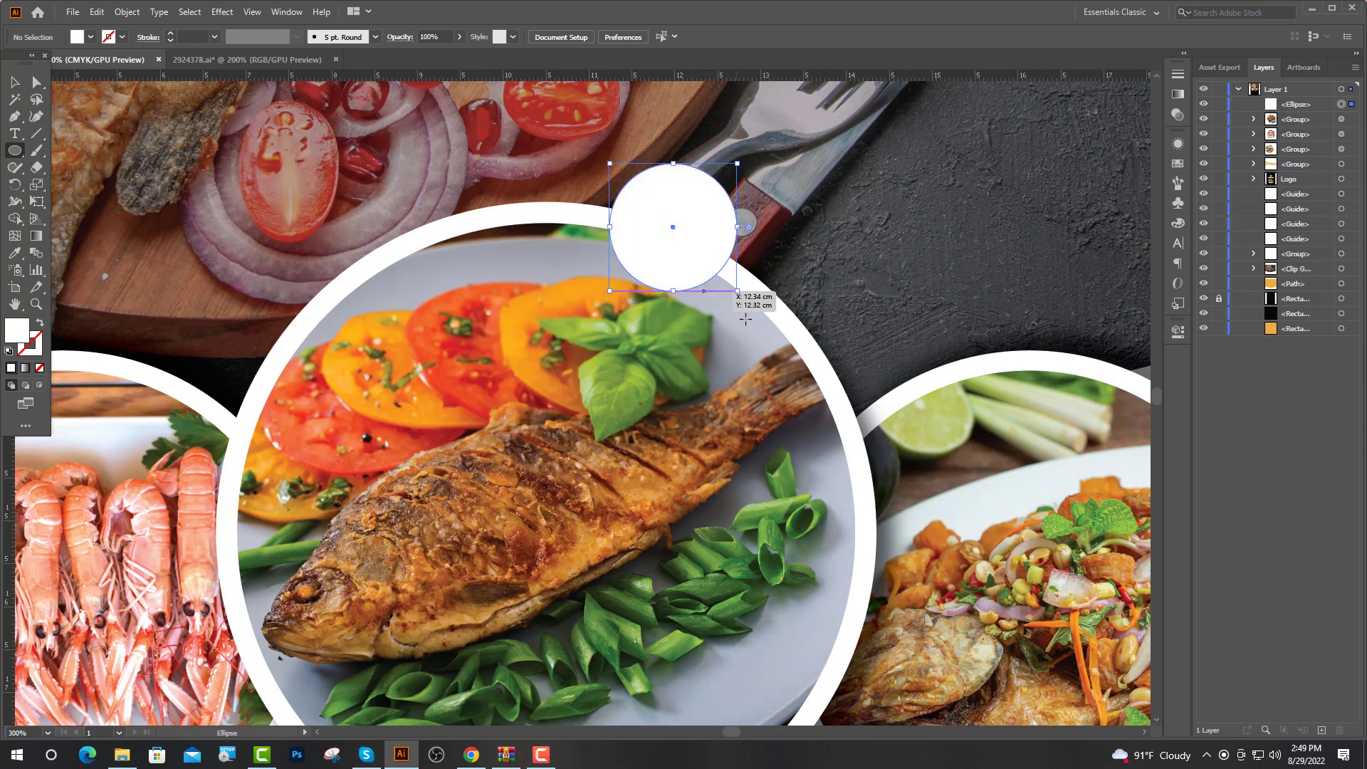
key(i)
key(ctrl+minus)
key(ctrl+minus)
key(ctrl+minus)
key(ctrl+minus)
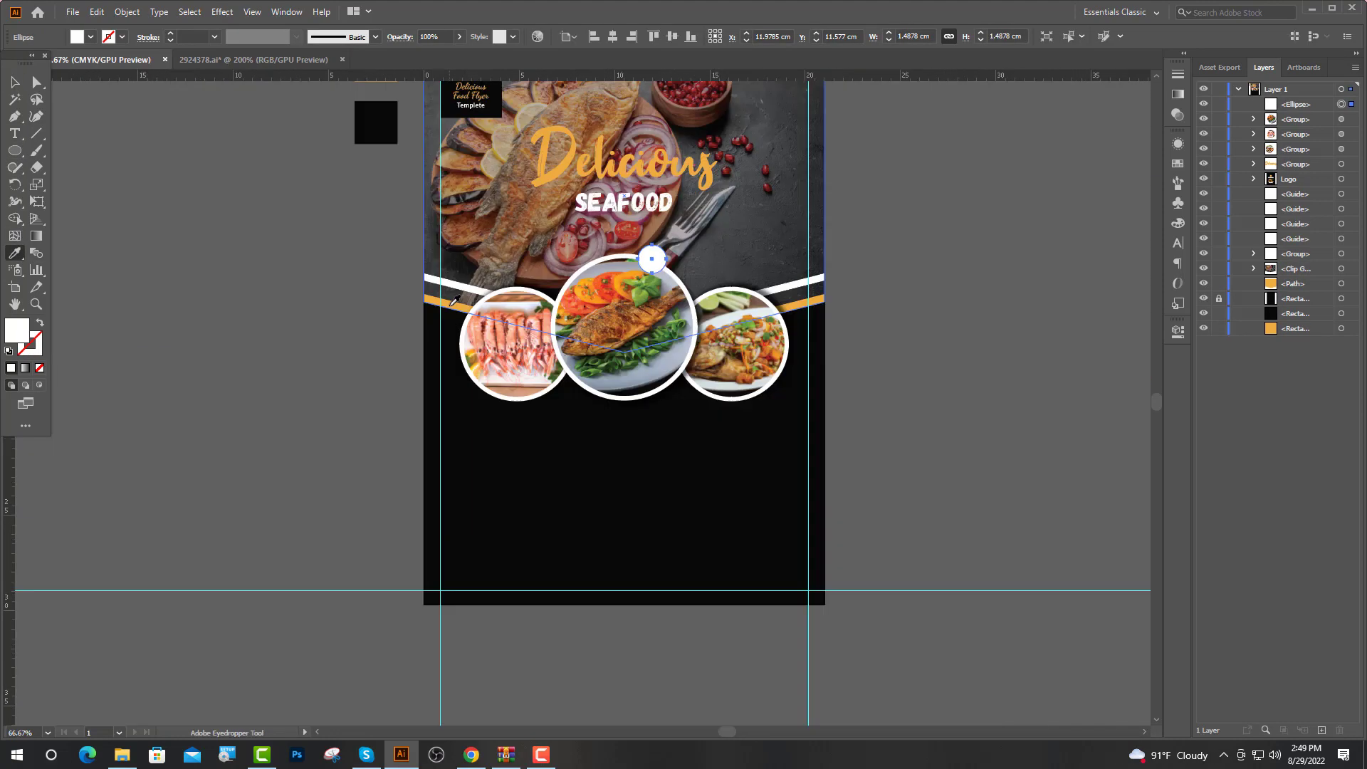
drag(511, 378, 534, 379)
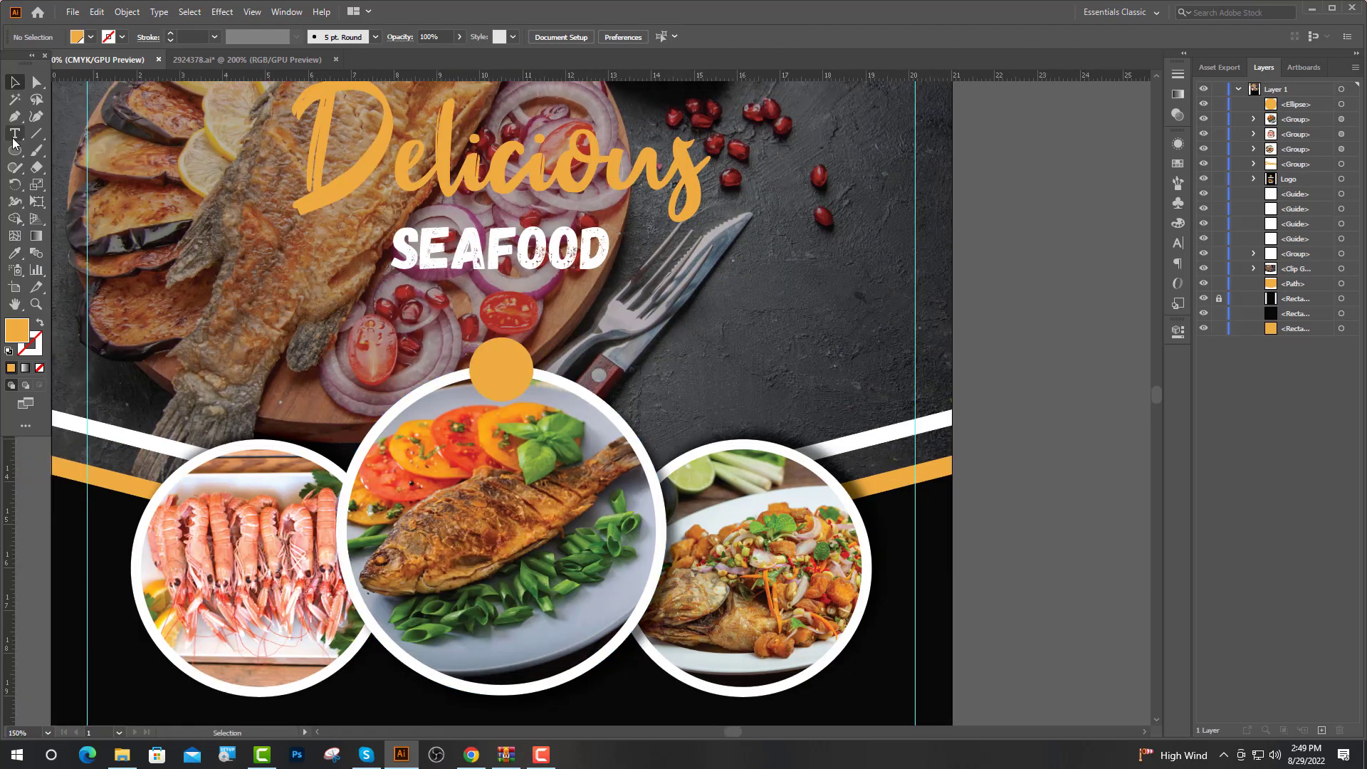
click(14, 135)
Type a $20 price in Lato Black 20 pt, centred on the orange circle
click(478, 358)
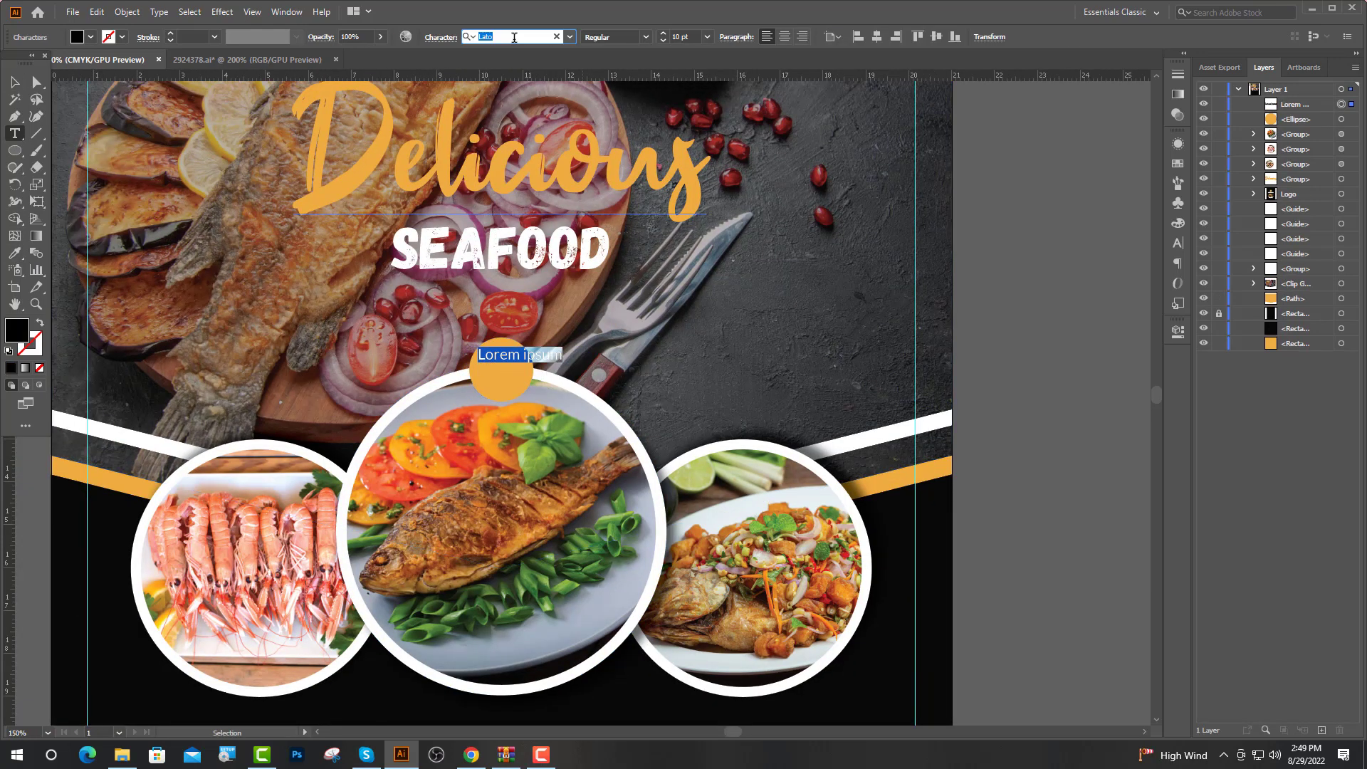
click(646, 37)
click(603, 184)
click(663, 42)
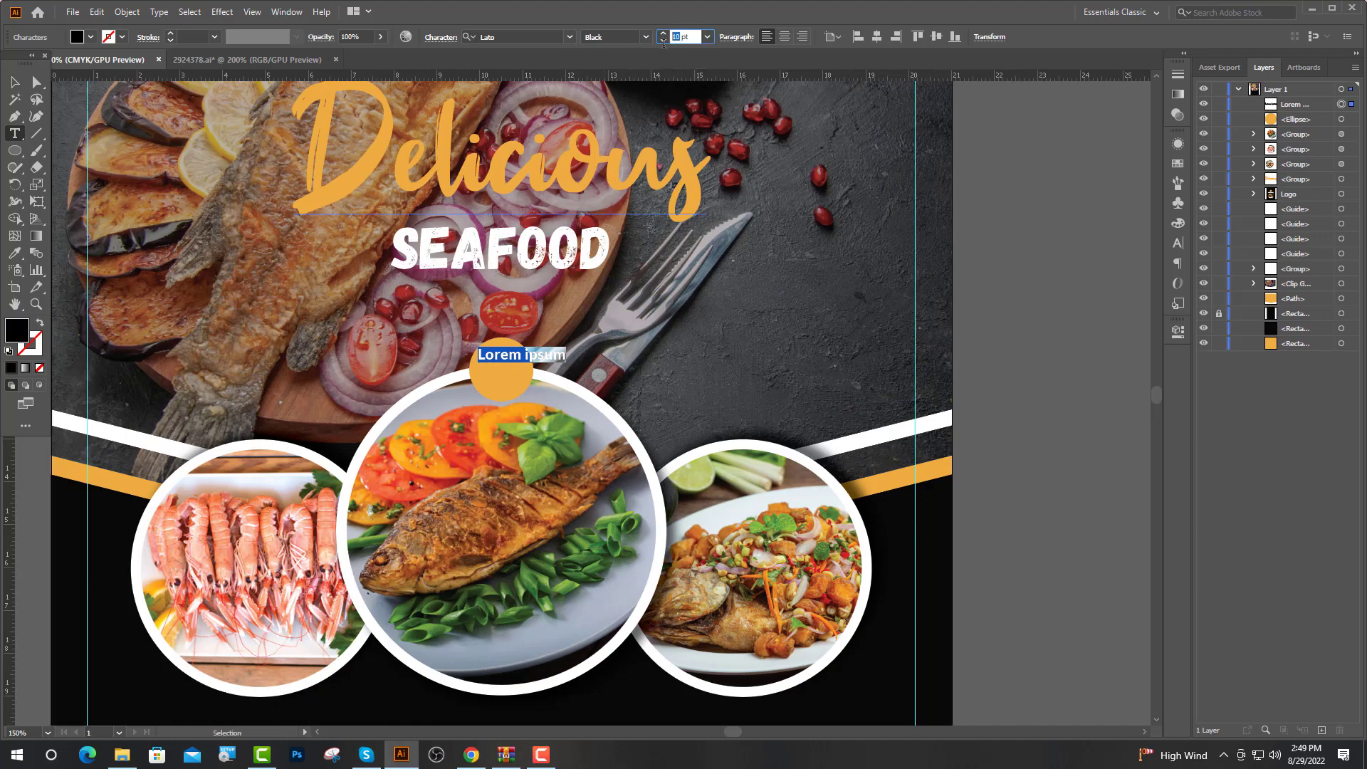
key(Return)
text($20)
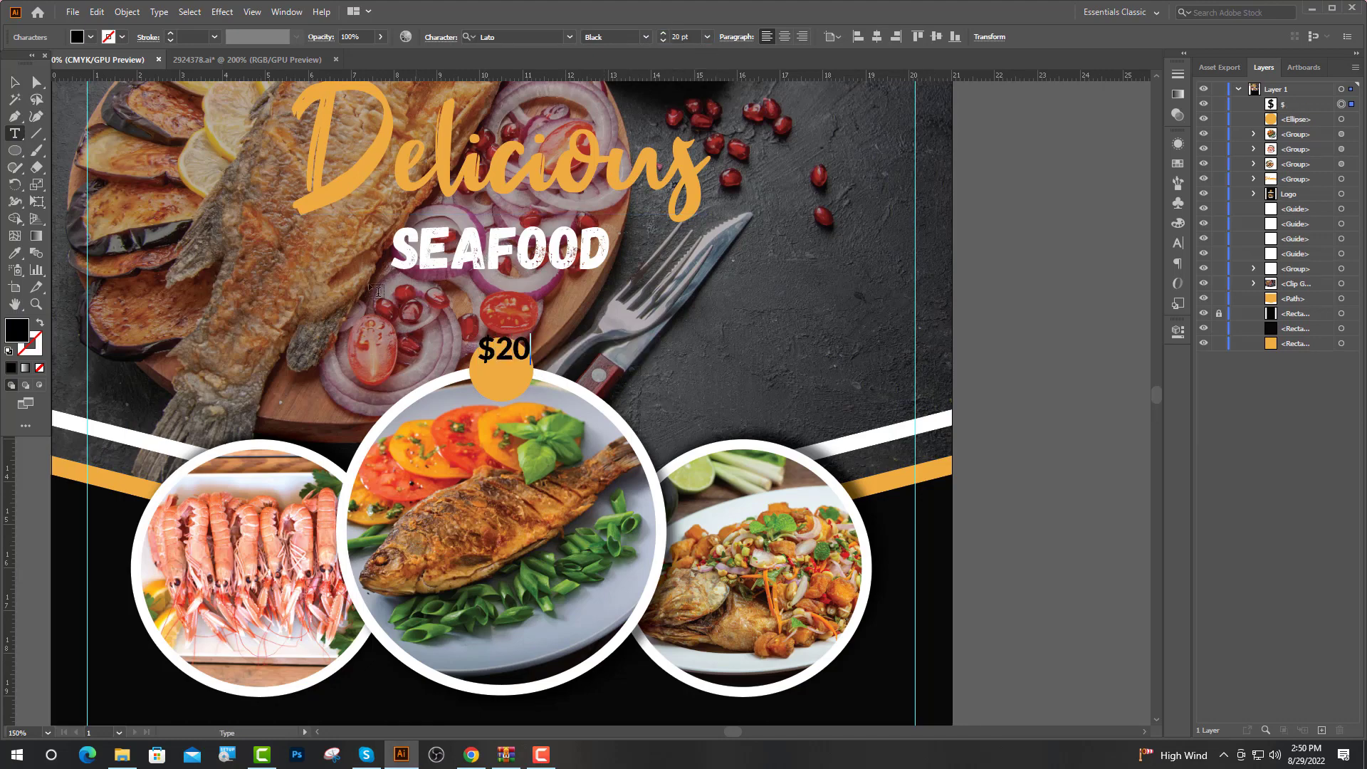
shift+click(482, 406)
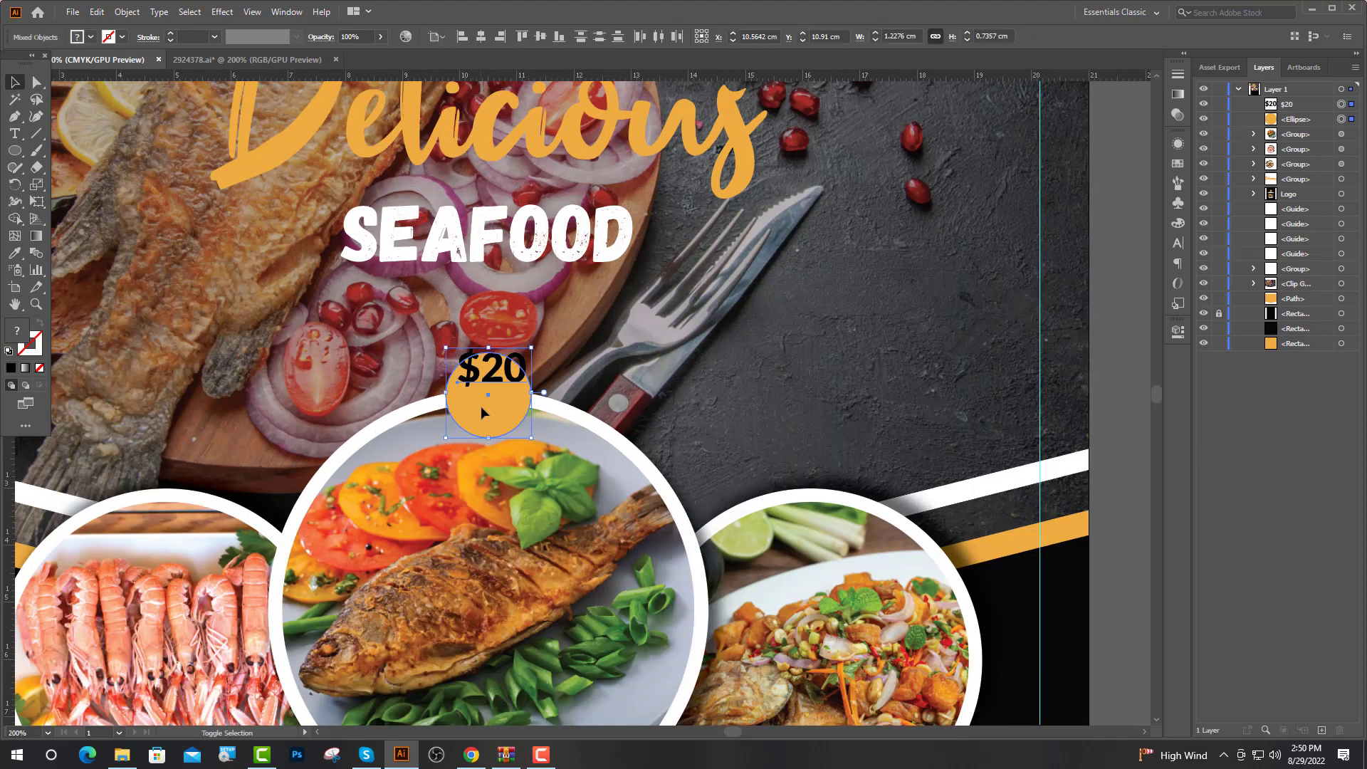
click(483, 405)
click(486, 39)
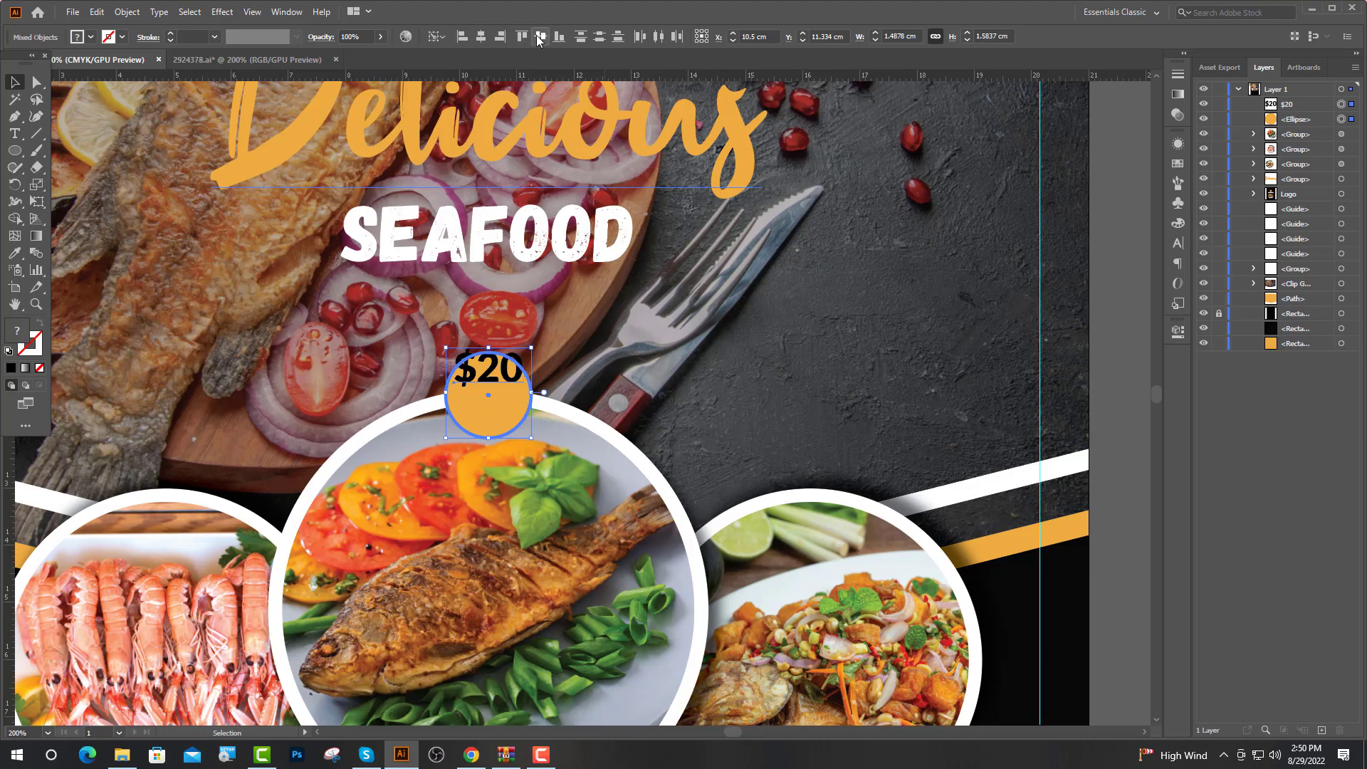
click(540, 37)
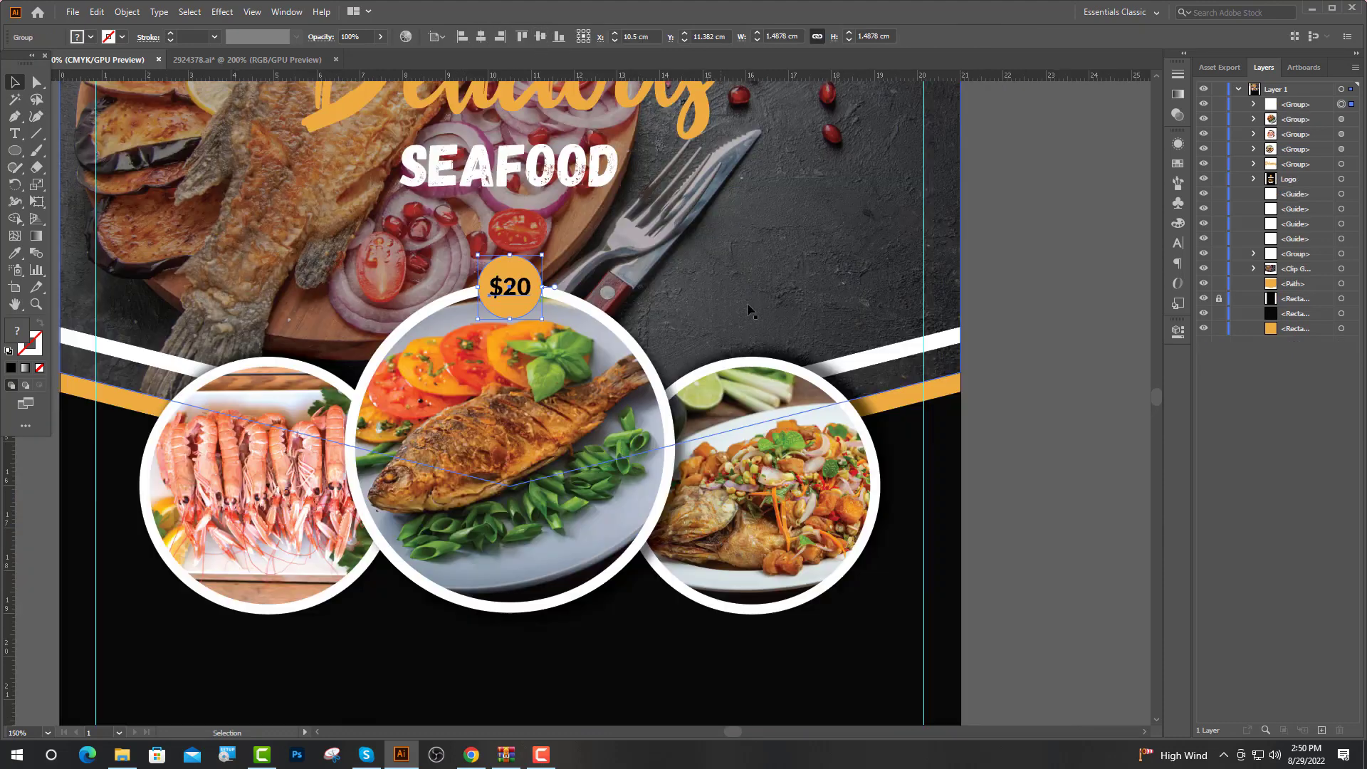
click(965, 187)
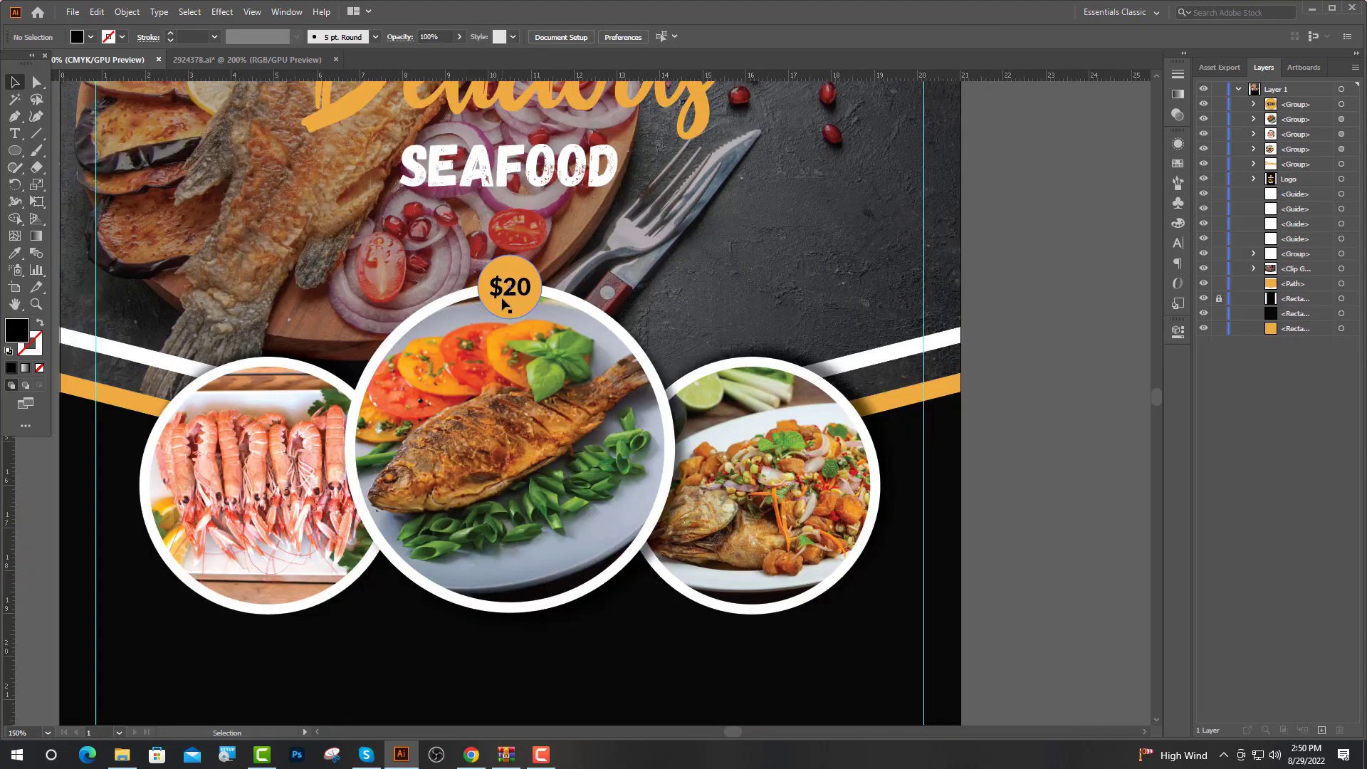
Copy the badge onto the right and left circles, changing the prices to $24 and $26
drag(504, 305, 555, 318)
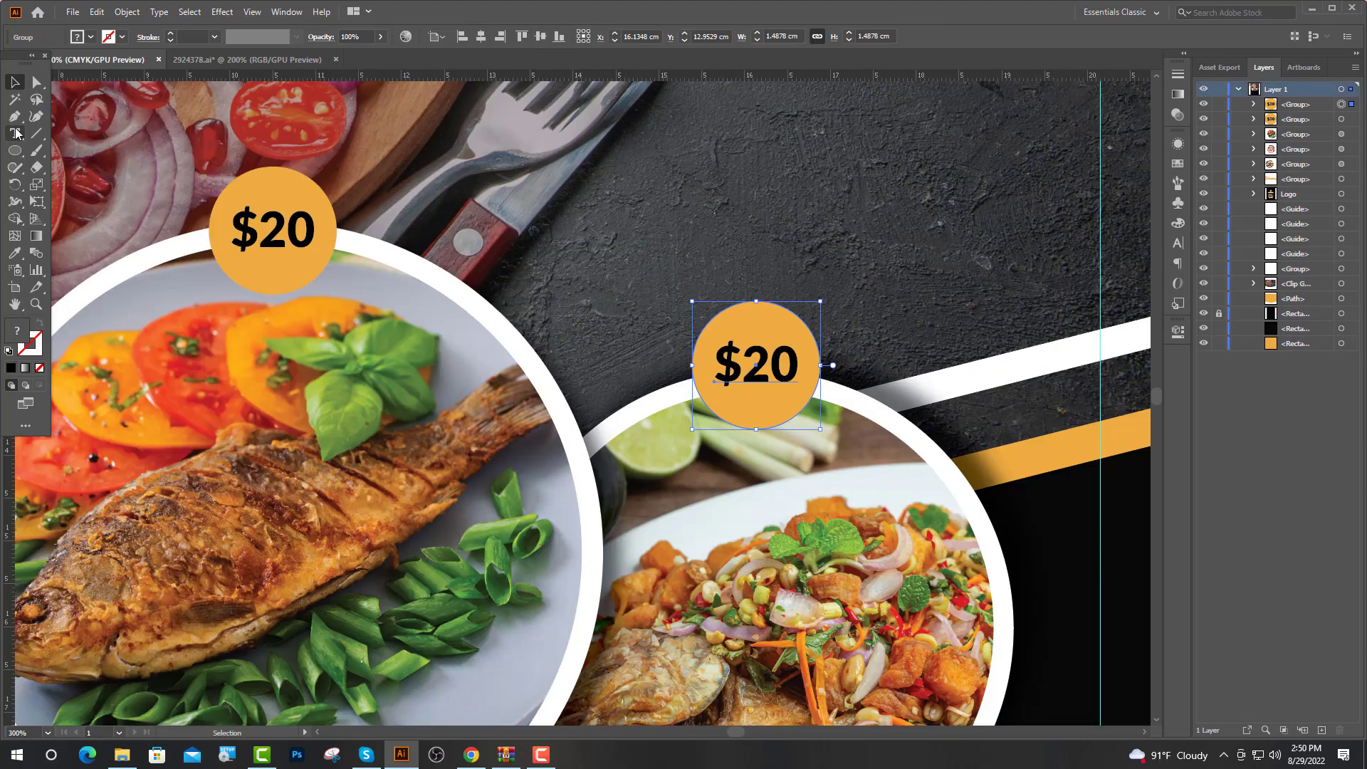
click(15, 133)
drag(799, 364, 742, 361)
key(BackSpace)
text(2)
text(4)
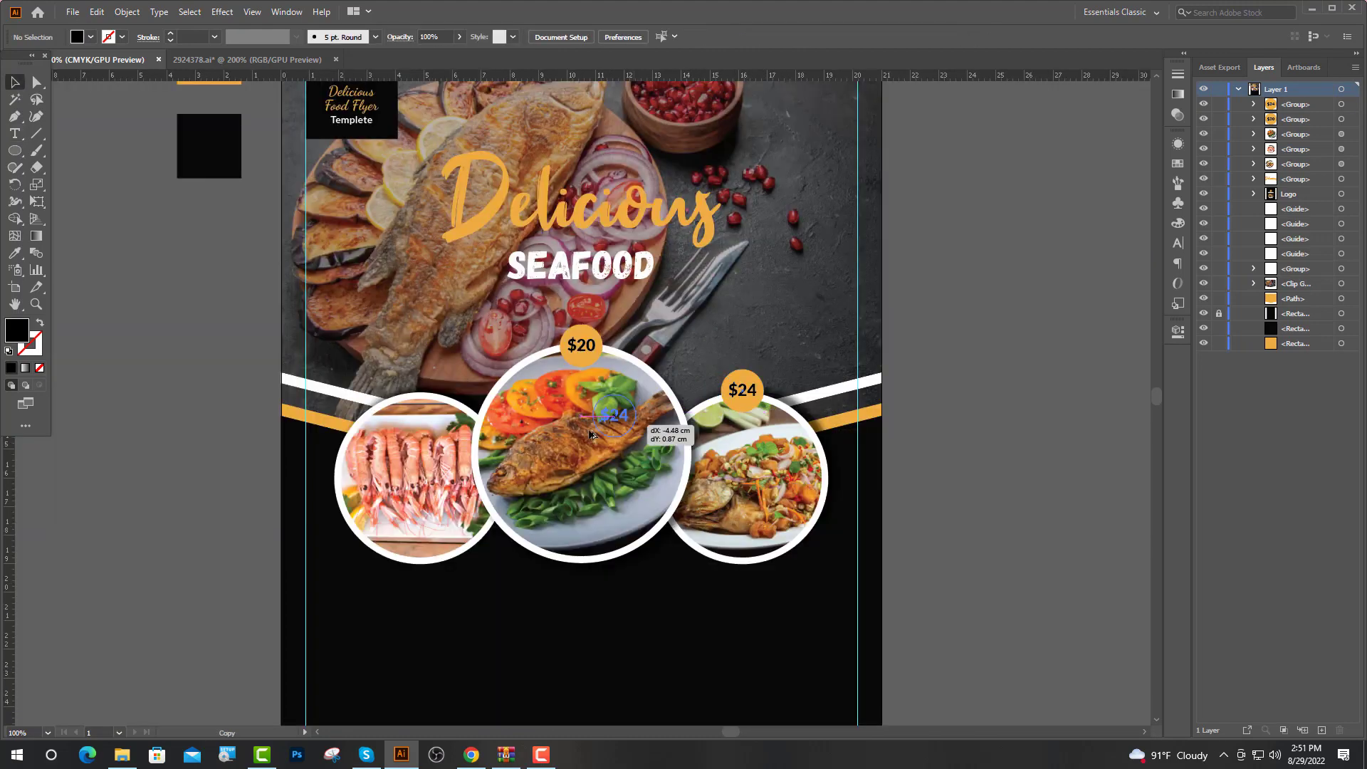
drag(590, 434, 388, 409)
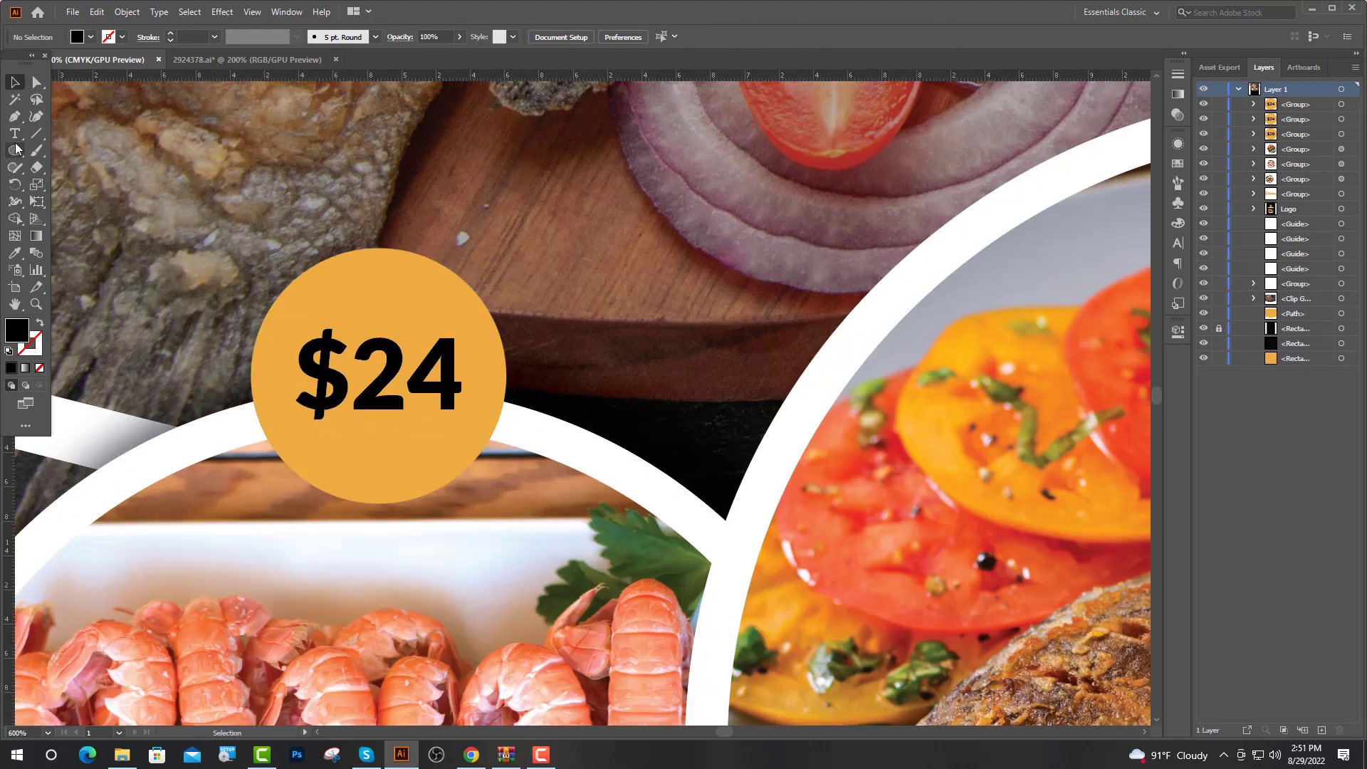
click(14, 133)
drag(473, 388, 366, 381)
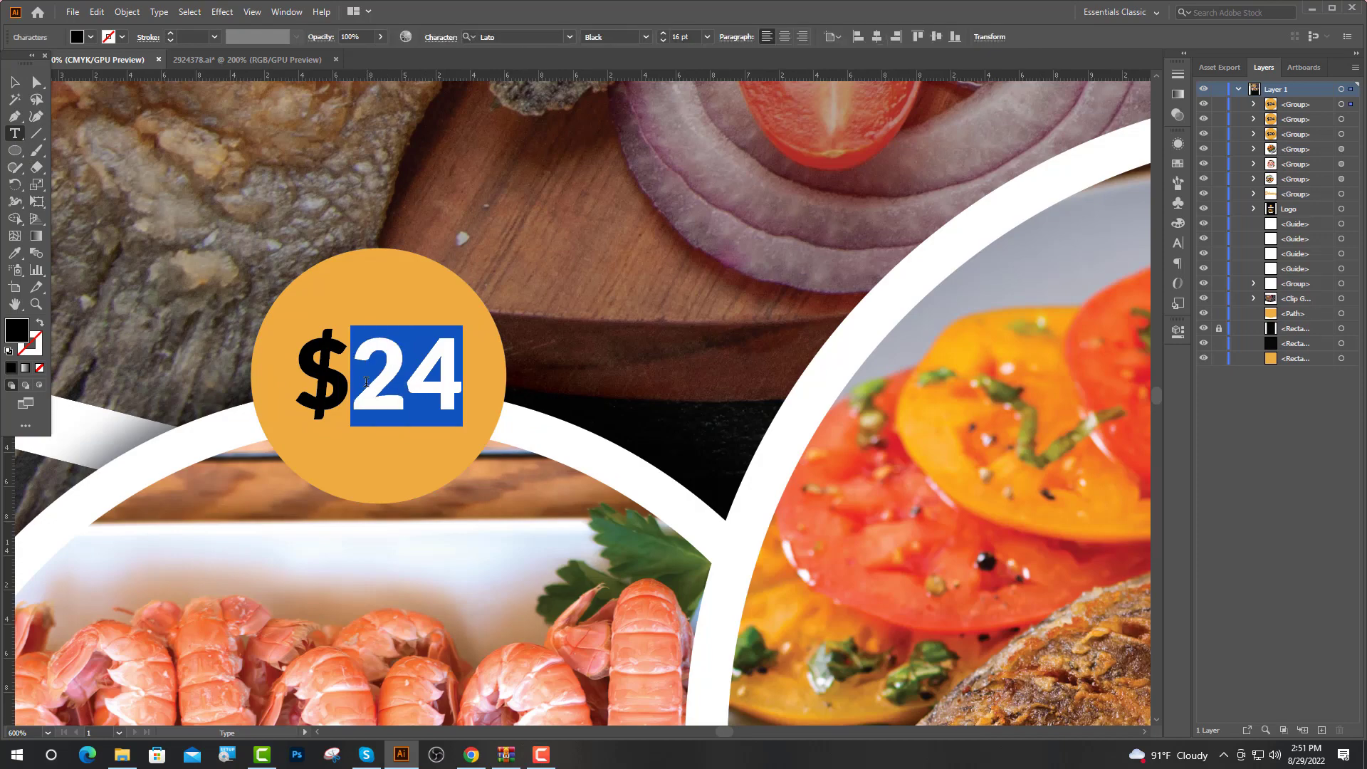
text(26)
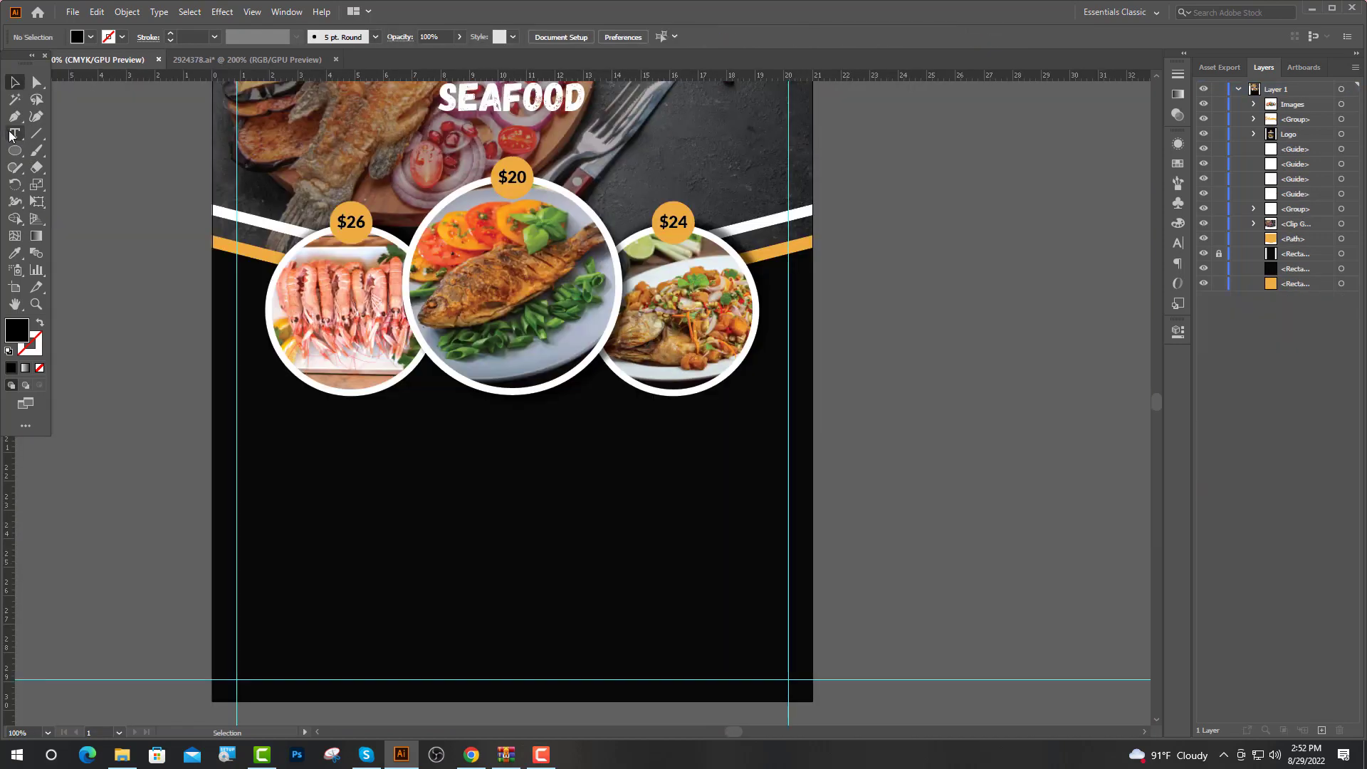
Type the Our Foods heading below the left circle in Fake Serif and colour it orange
click(12, 135)
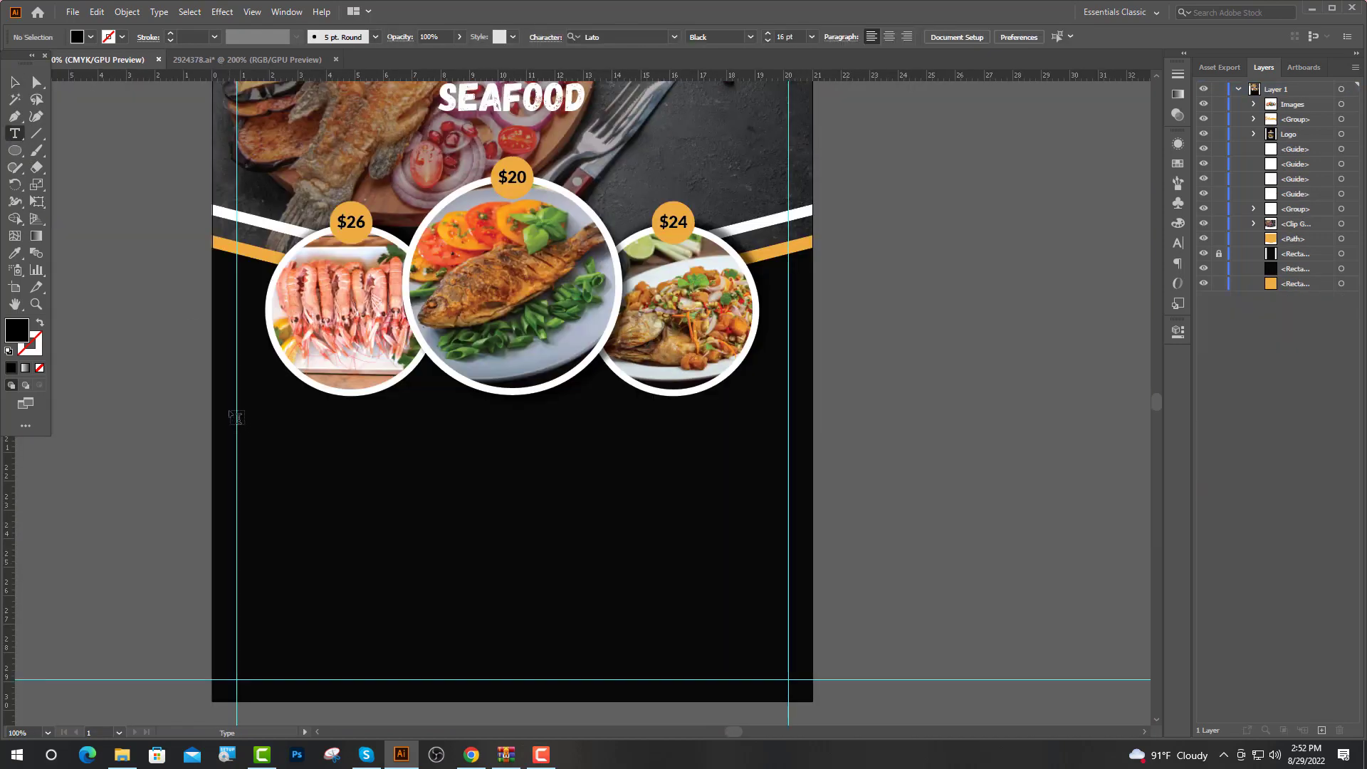
click(235, 417)
click(512, 37)
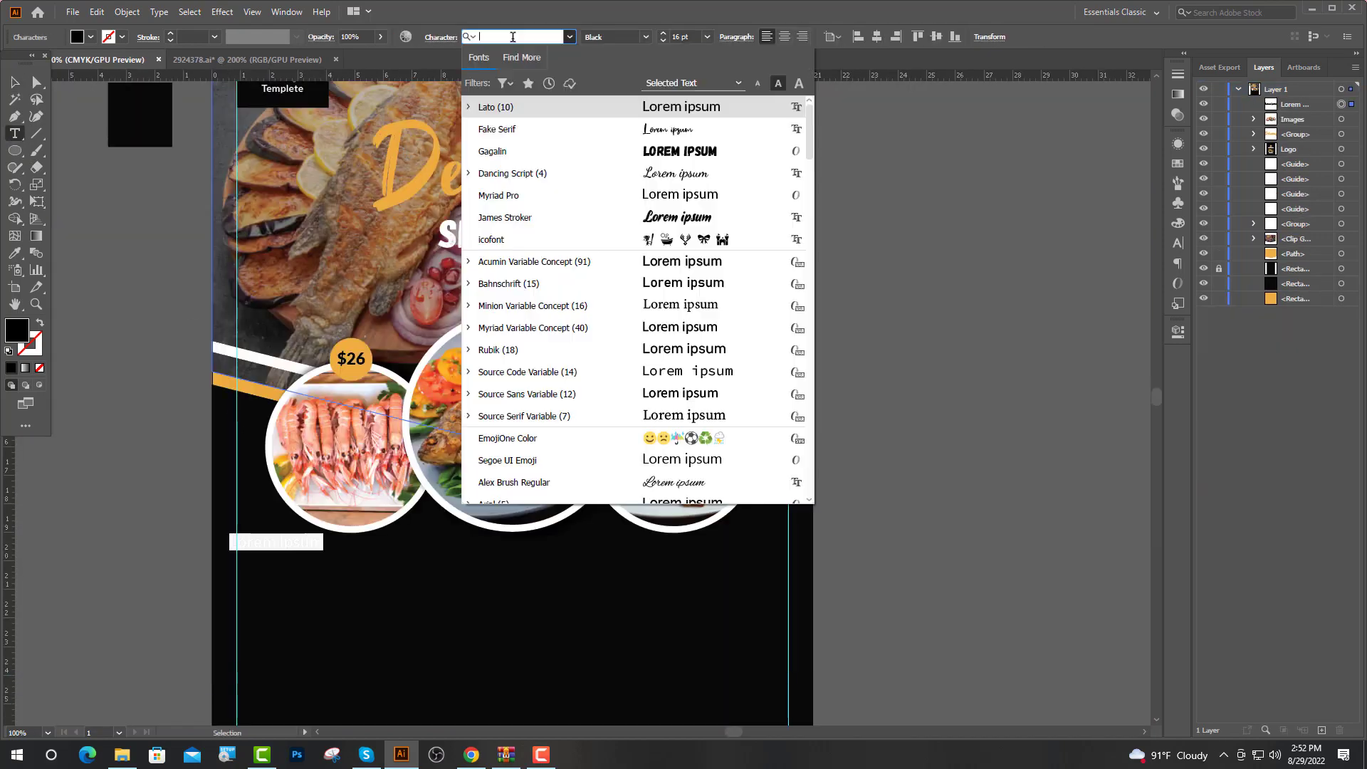
click(509, 131)
key(ctrl+plus)
key(ctrl+plus)
key(ctrl+plus)
key(ctrl+plus)
key(ctrl+plus)
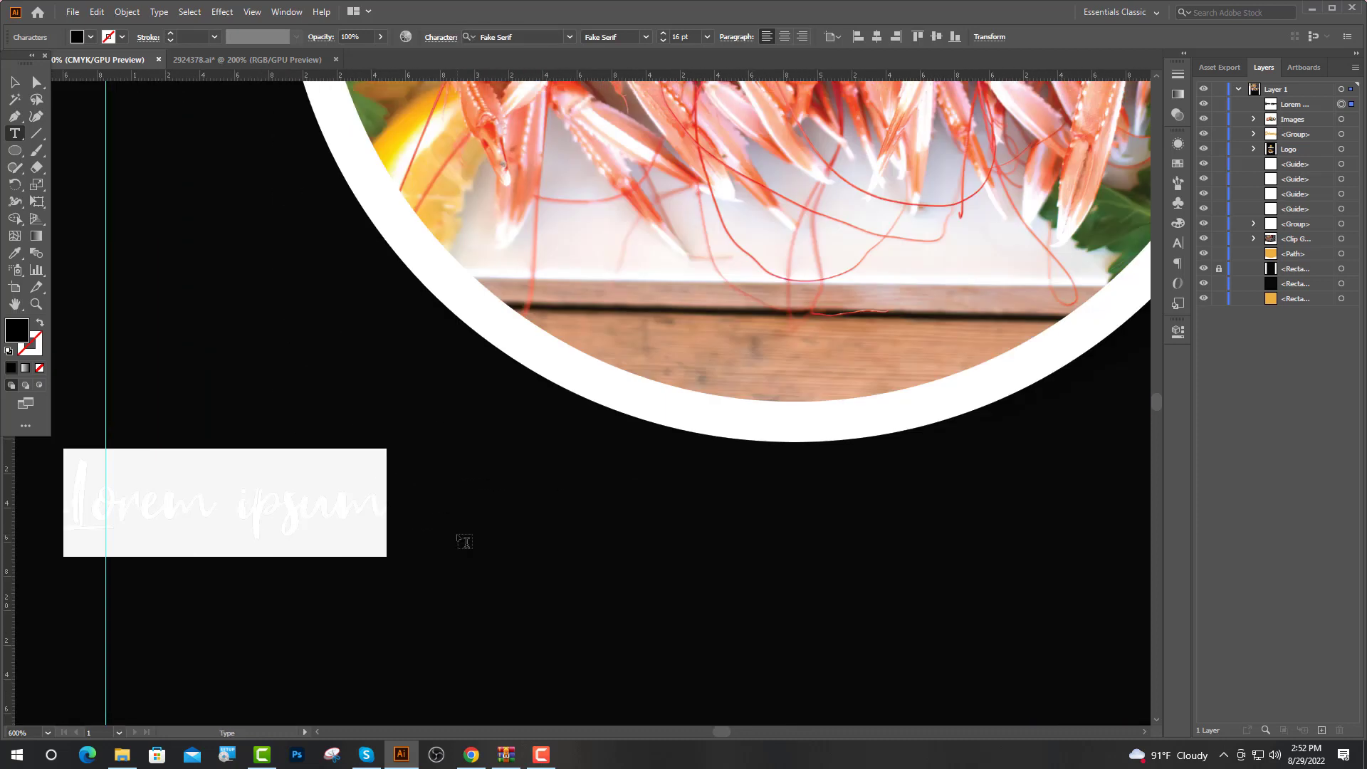
text(oods)
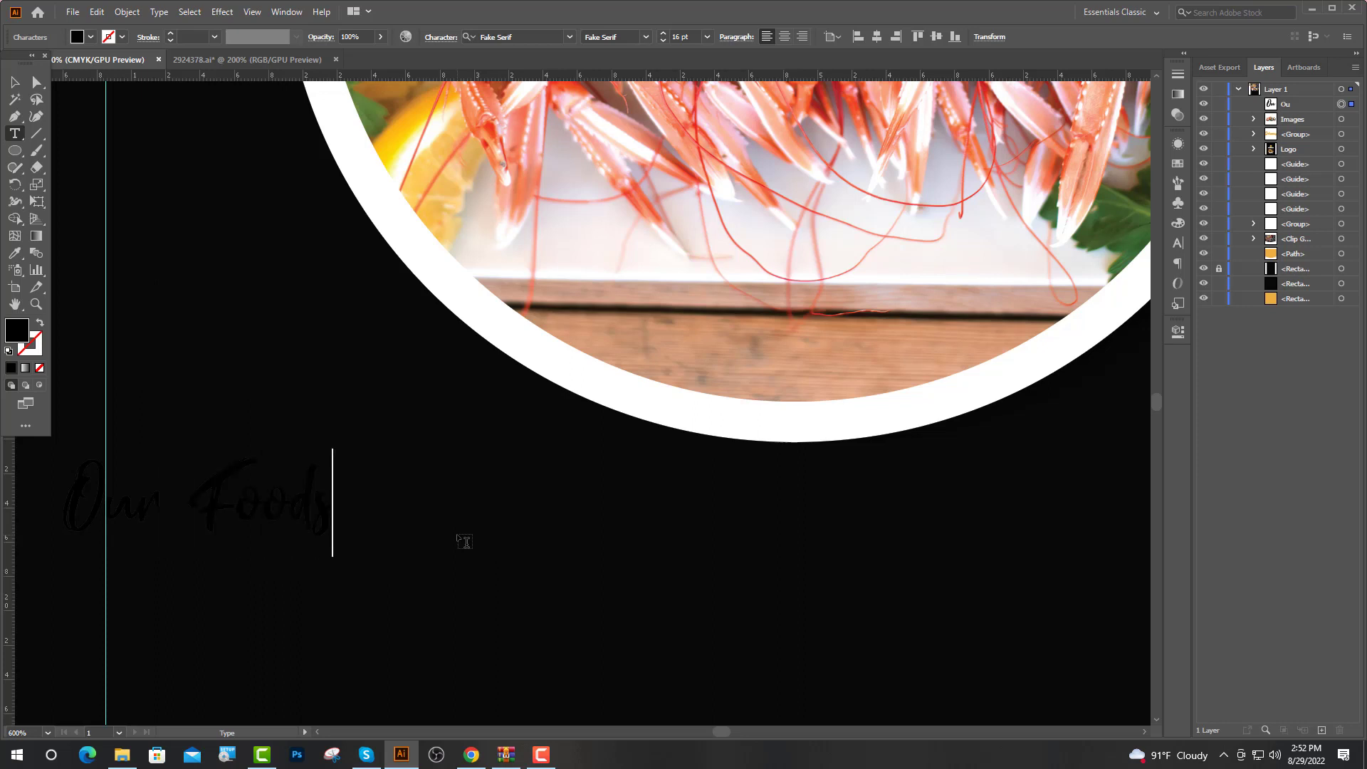
key(Escape)
scroll(472, 323, down, 2)
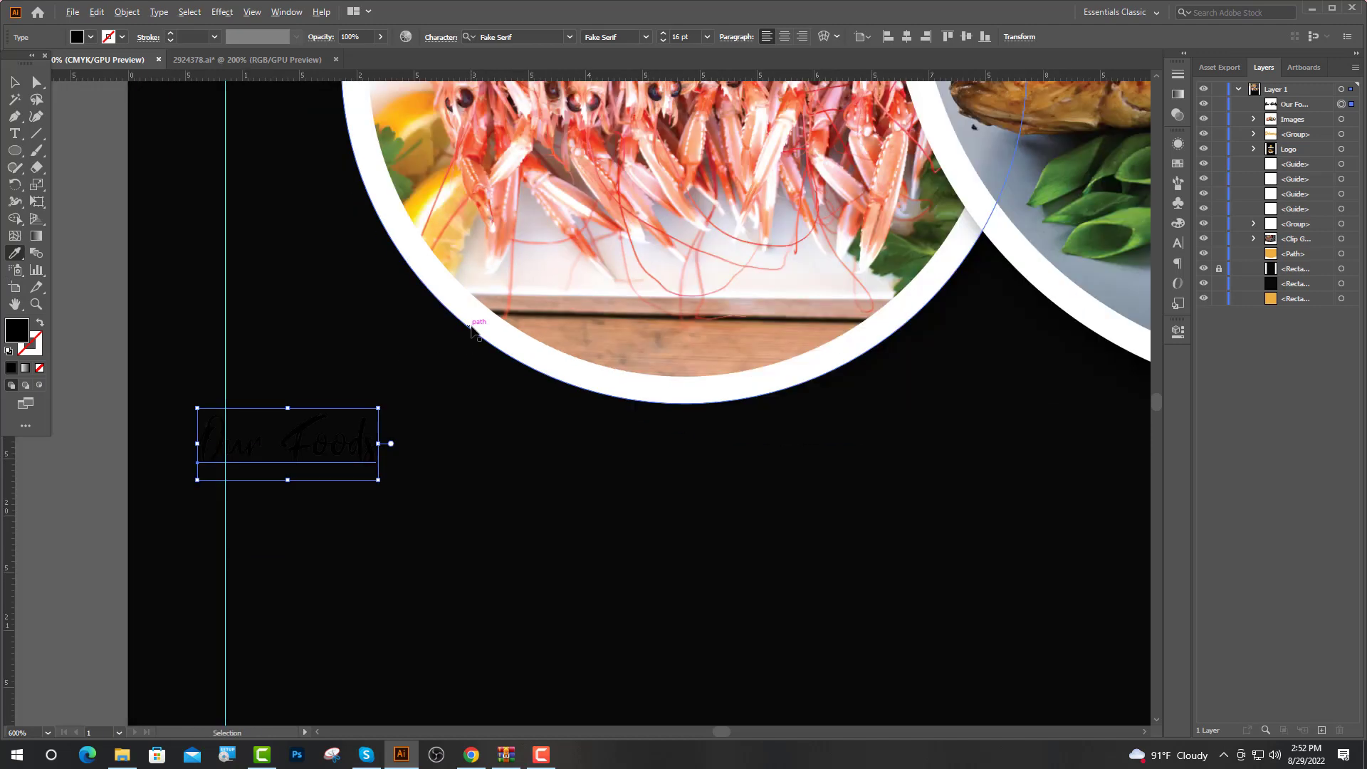
scroll(475, 321, up, 4)
click(343, 248)
key(v)
Resize the Our Foods heading to 30 pt and nudge it slightly lower
scroll(530, 441, down, 2)
scroll(529, 442, up, 1)
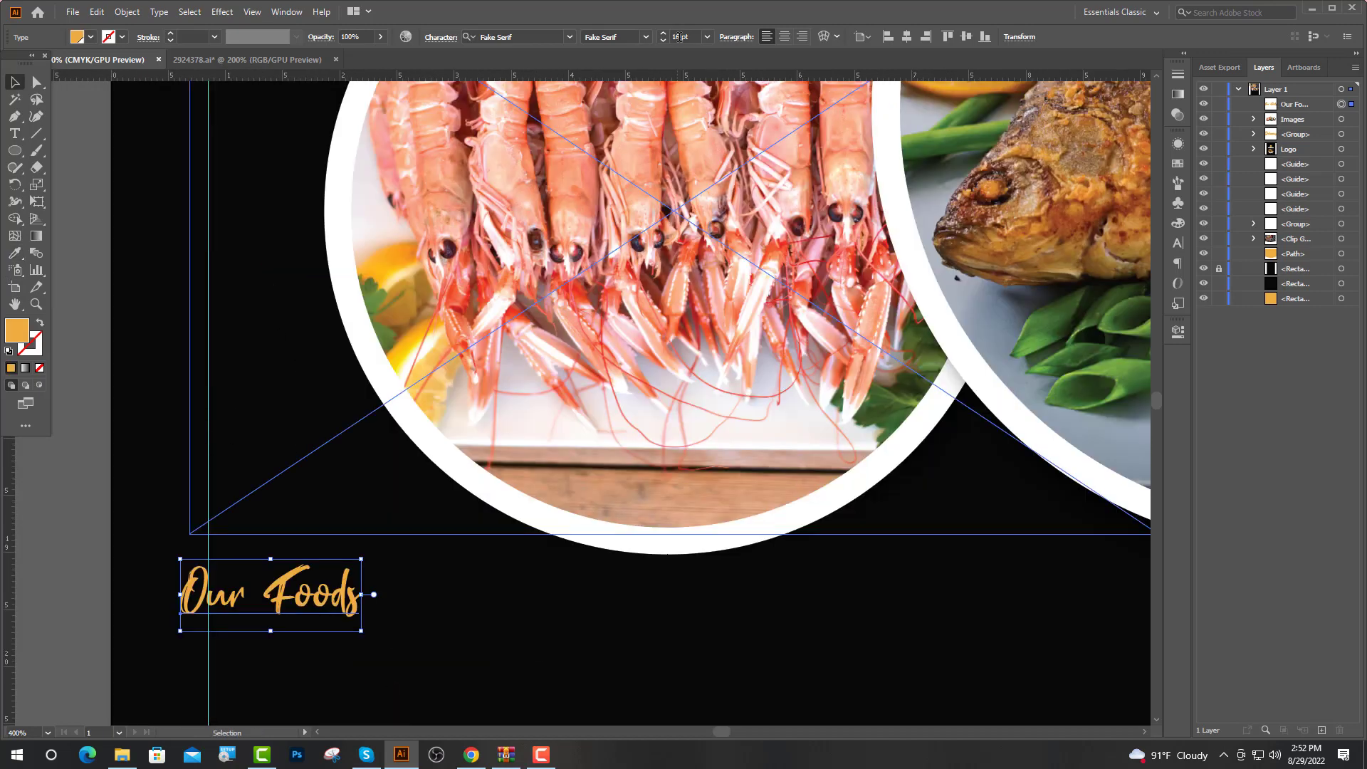
double_click(675, 37)
text(24)
key(Return)
key(ctrl+1)
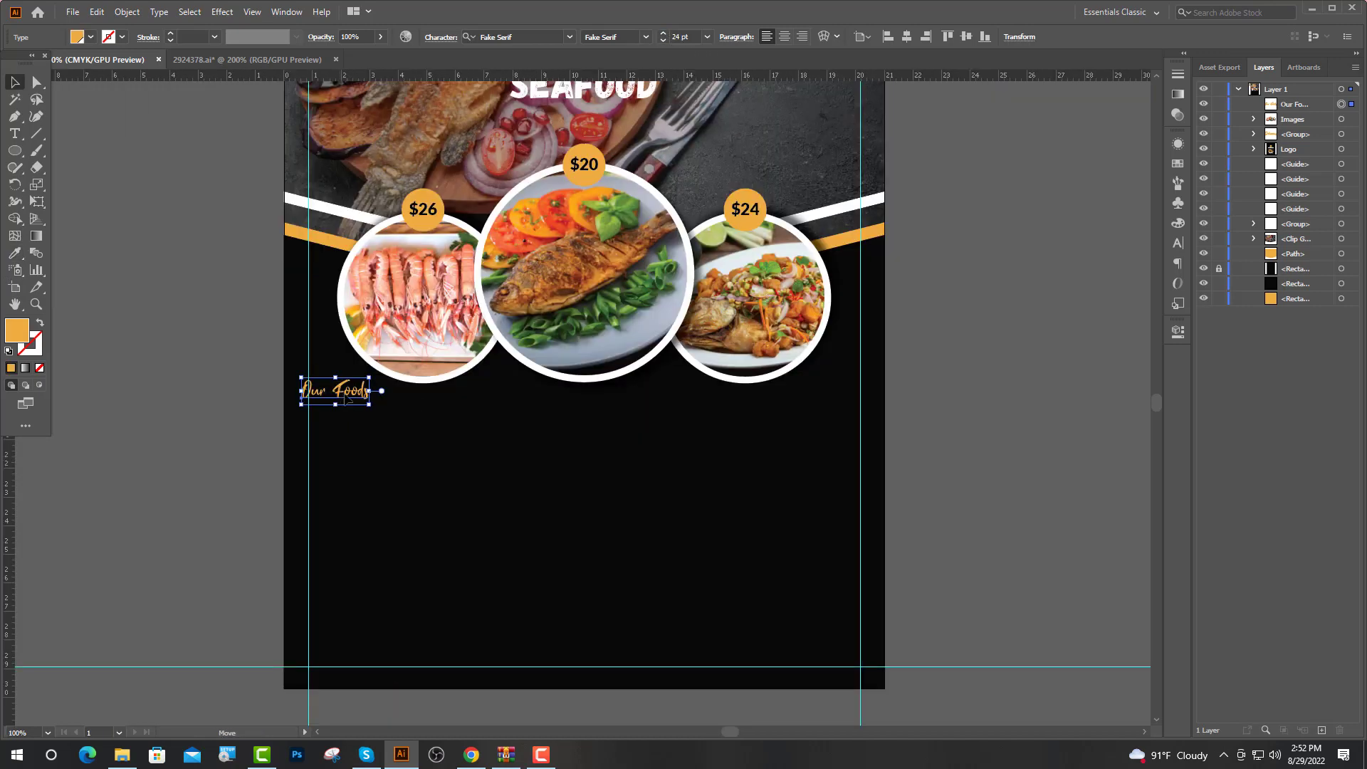
scroll(348, 400, up, 4)
double_click(675, 37)
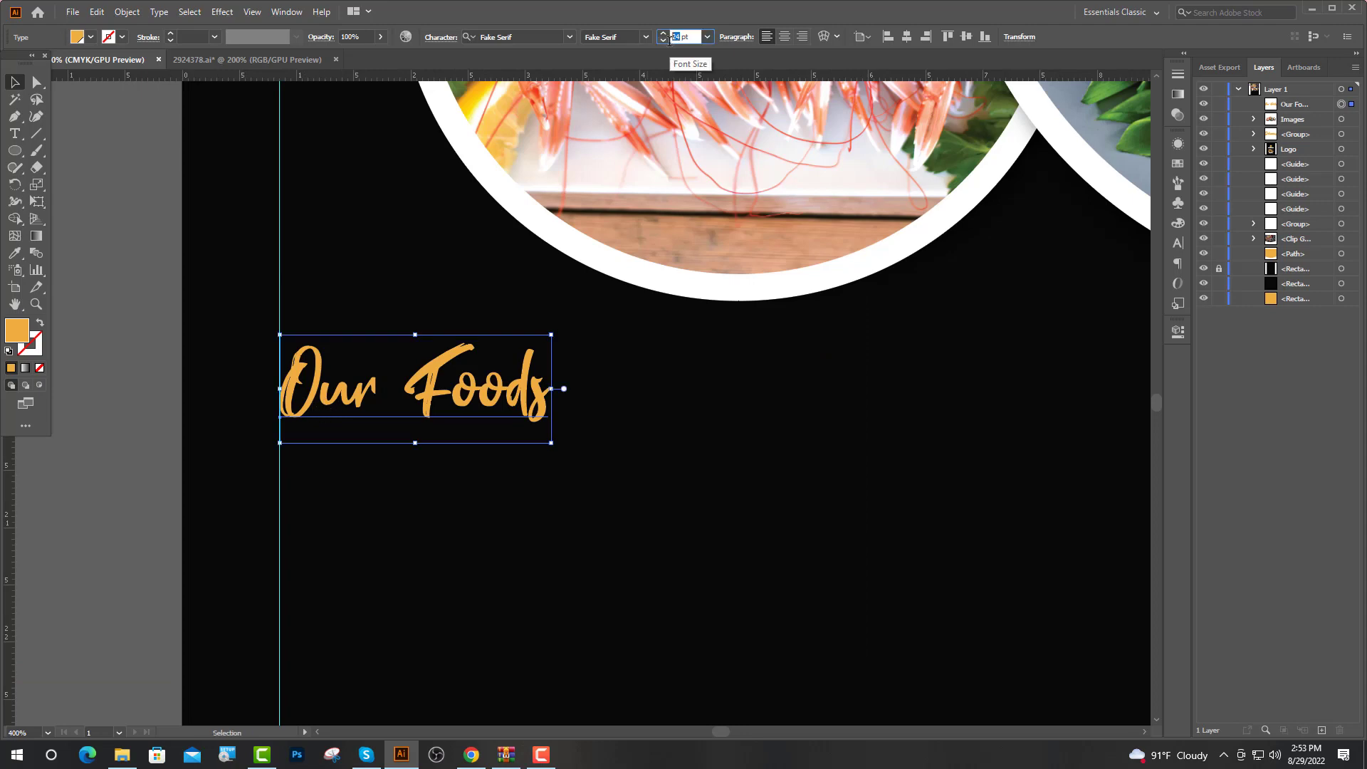
key(Return)
scroll(351, 364, down, 3)
click(455, 422)
drag(436, 367, 436, 386)
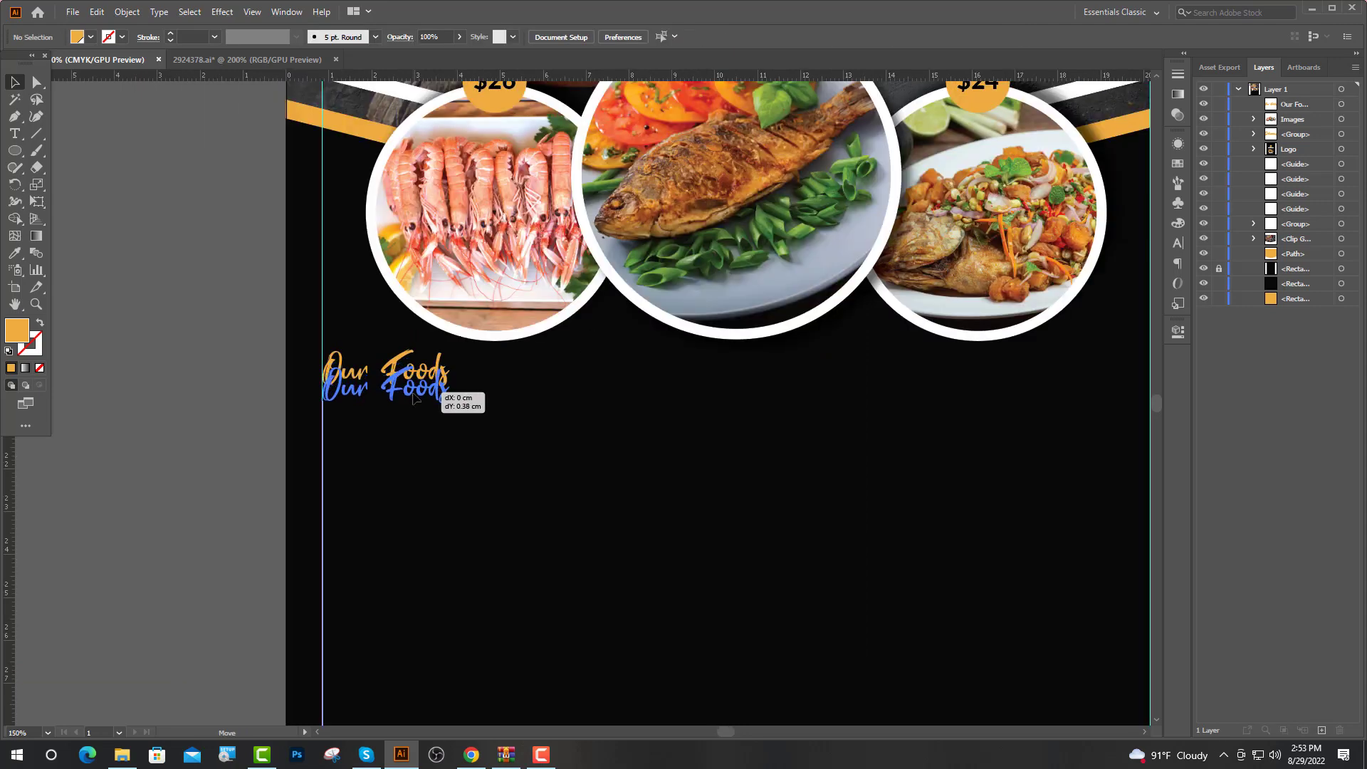
click(409, 456)
scroll(399, 456, down, 4)
scroll(410, 416, up, 1)
Create a Lato Regular 10 pt text object below the heading, then visit the lorem ipsum page
click(12, 139)
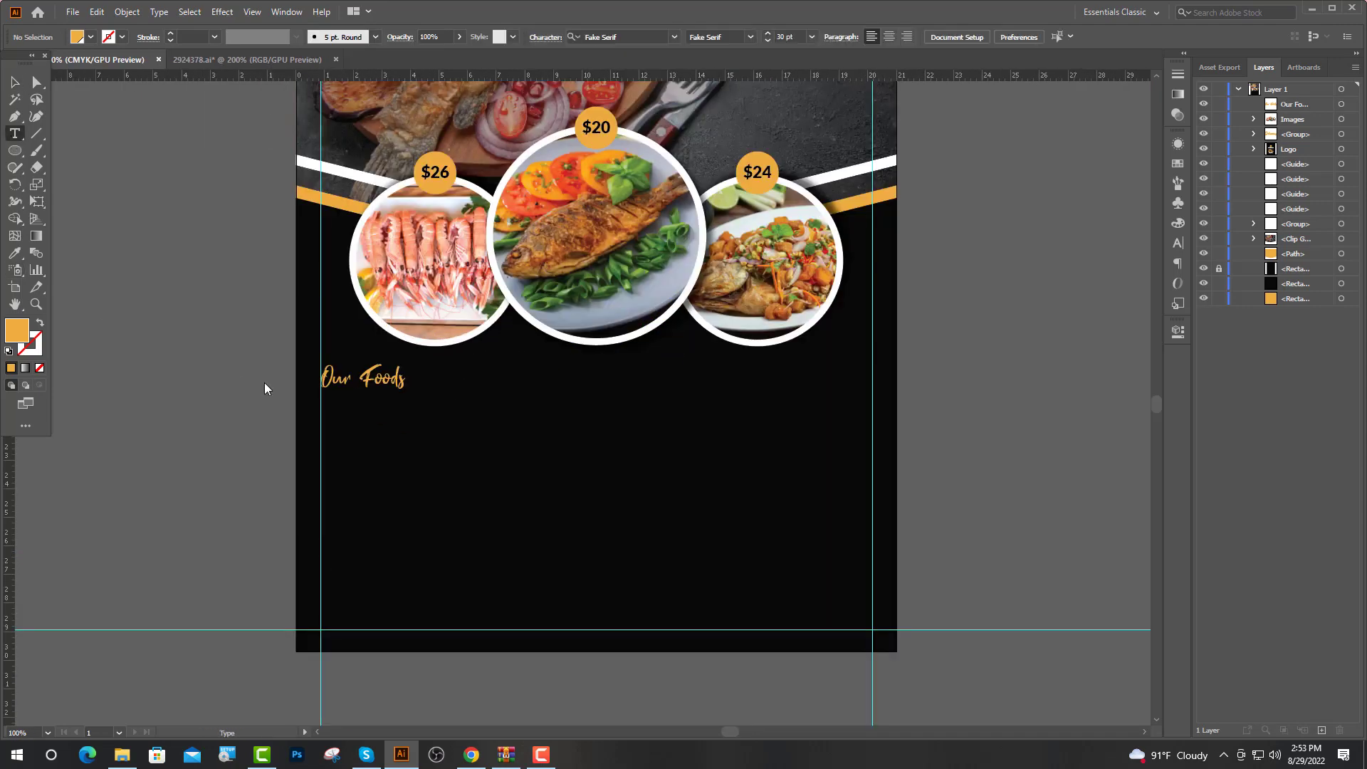
click(319, 403)
click(519, 37)
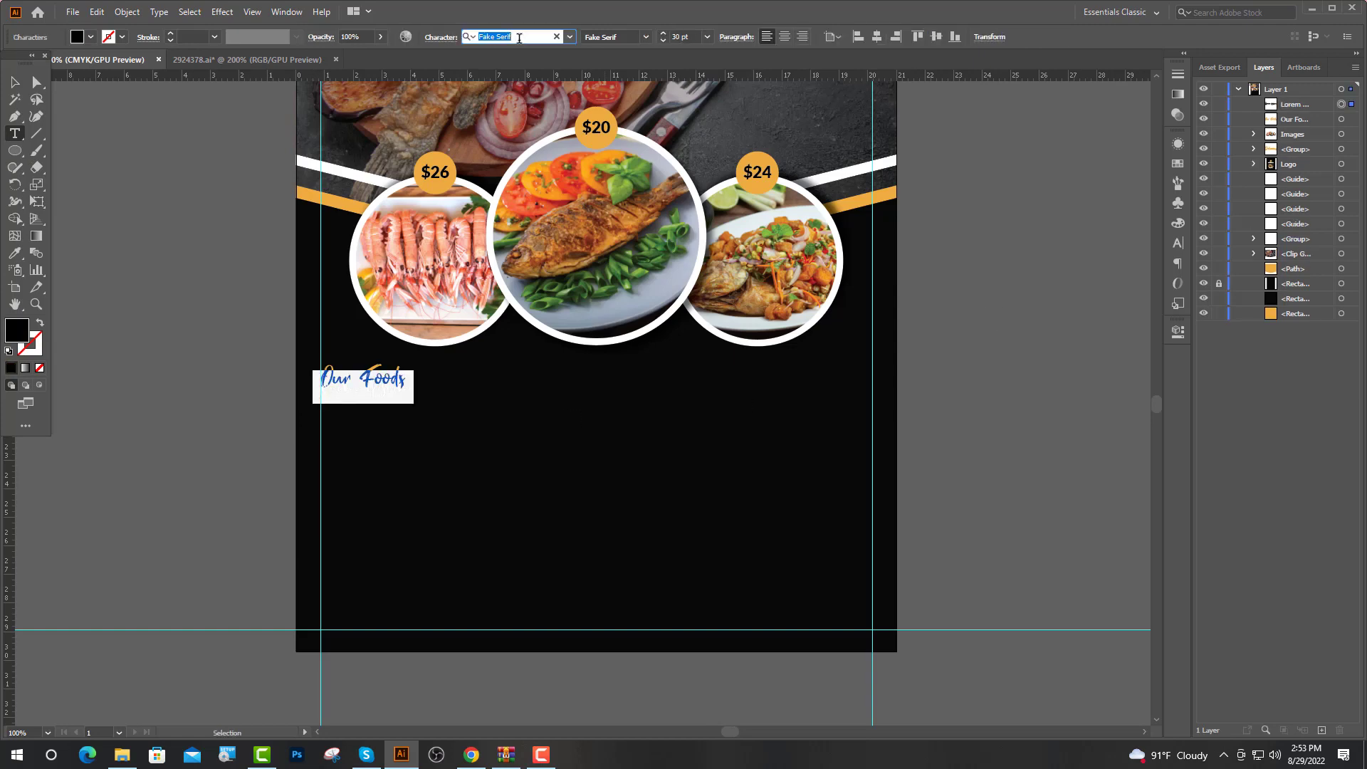
text(la)
click(527, 191)
click(668, 38)
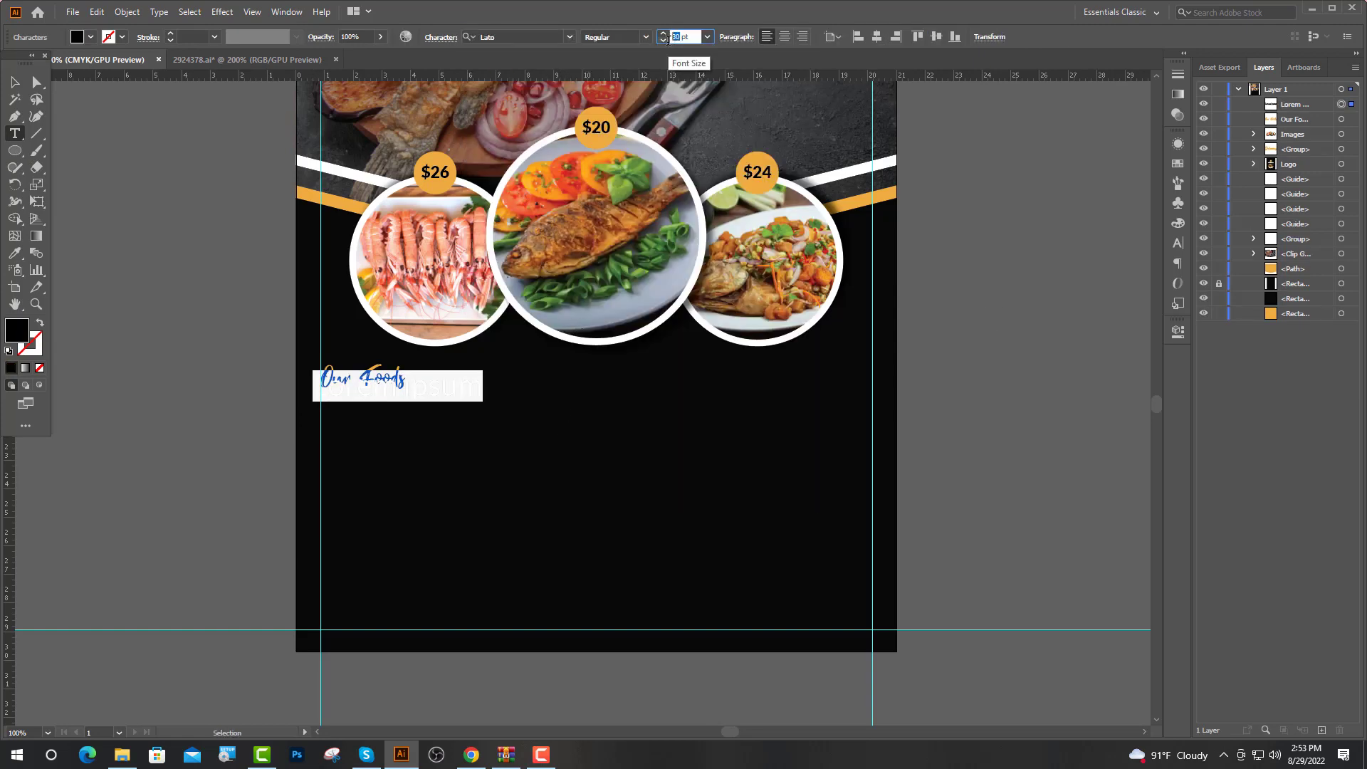
key(Return)
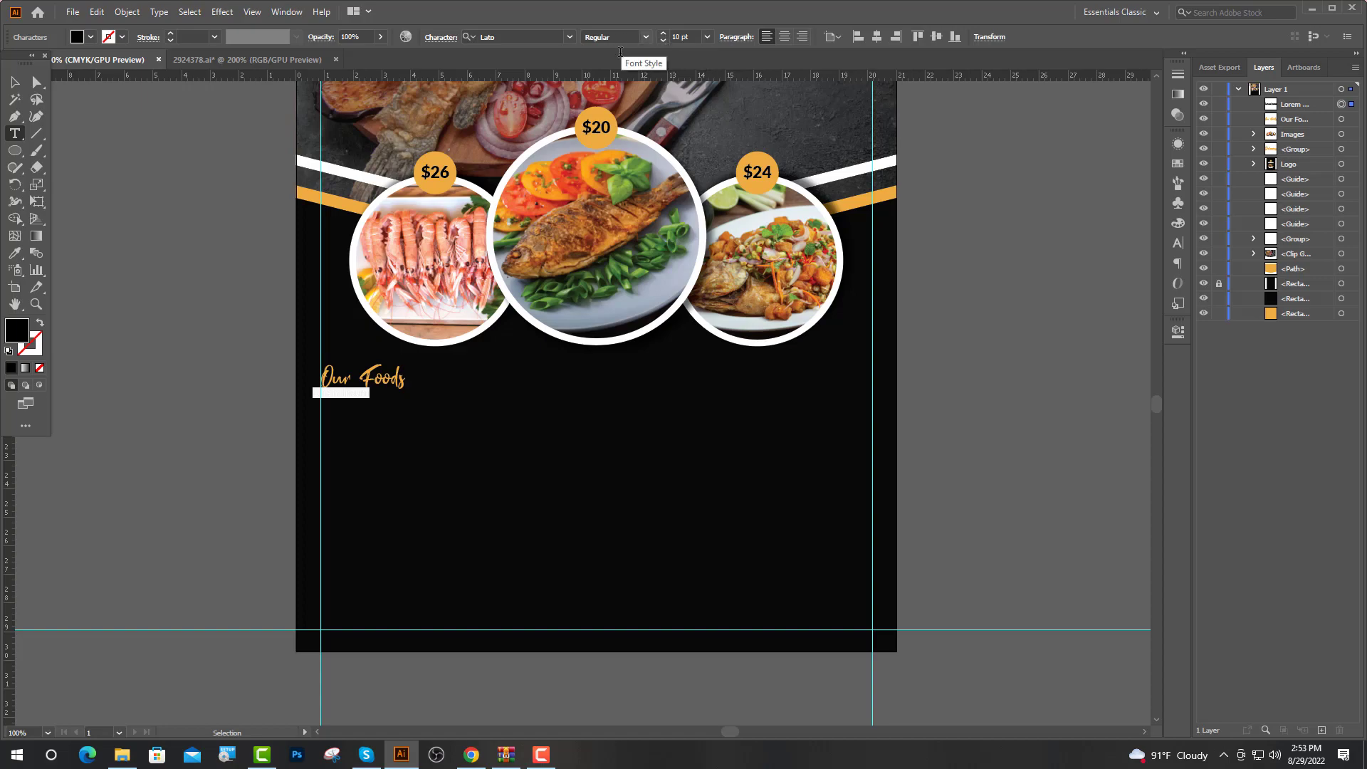
click(472, 754)
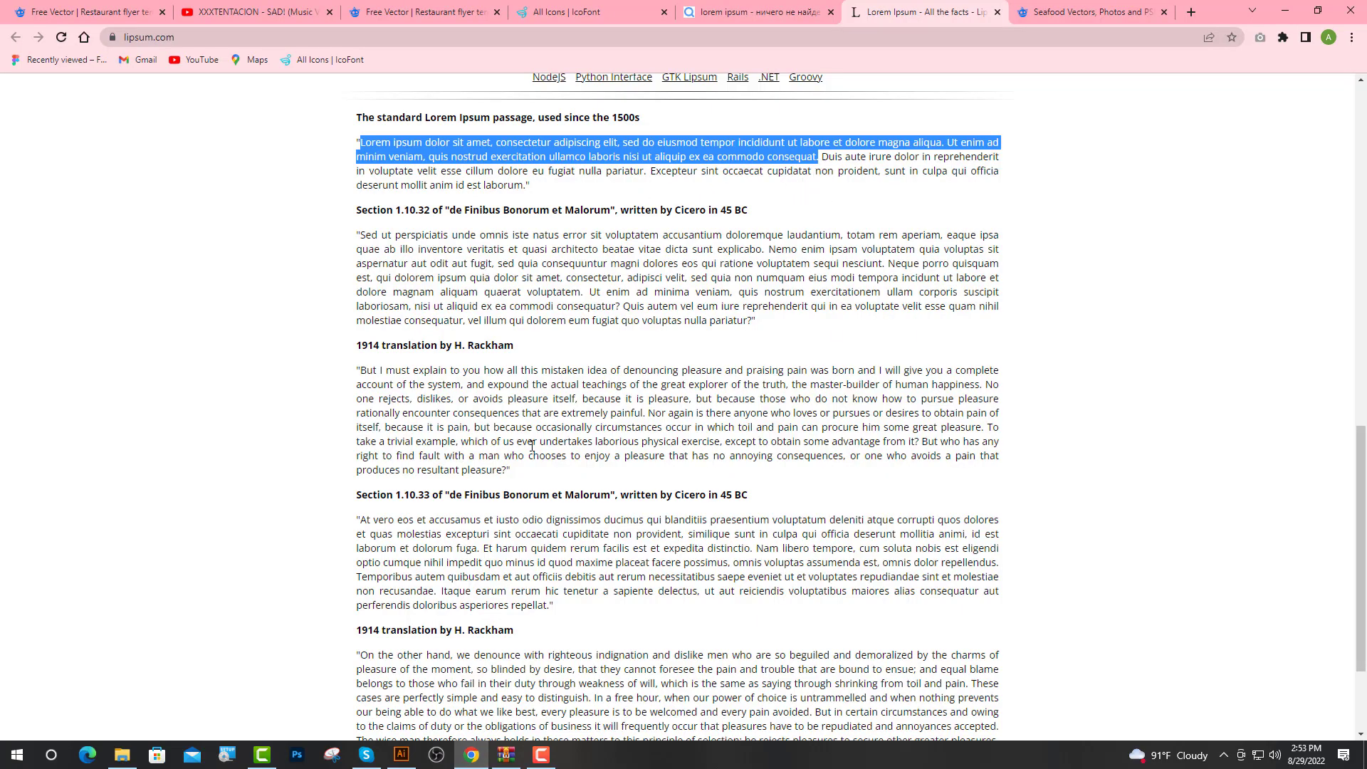
click(401, 754)
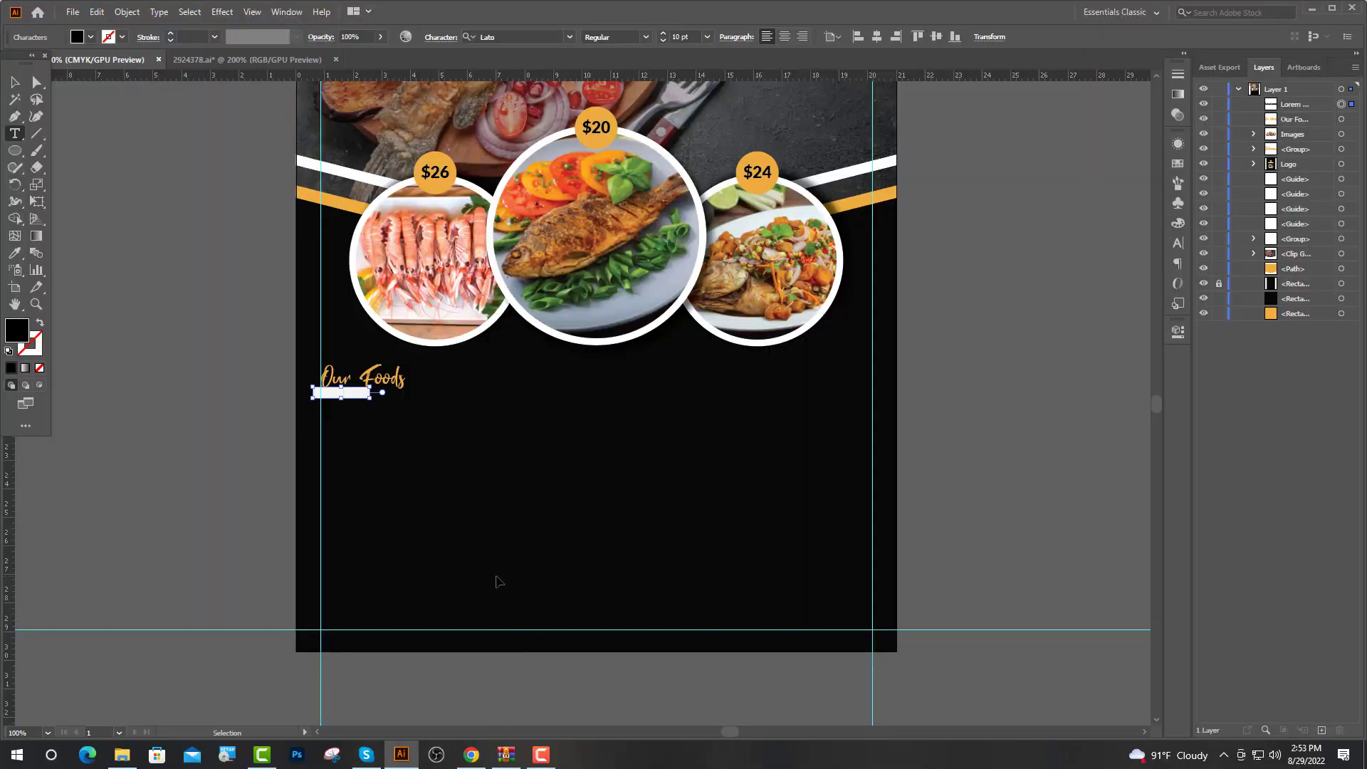
Paste the lorem ipsum paragraph, make it white, and add line breaks after elit, and dolore
key(ctrl+v)
key(Escape)
key(i)
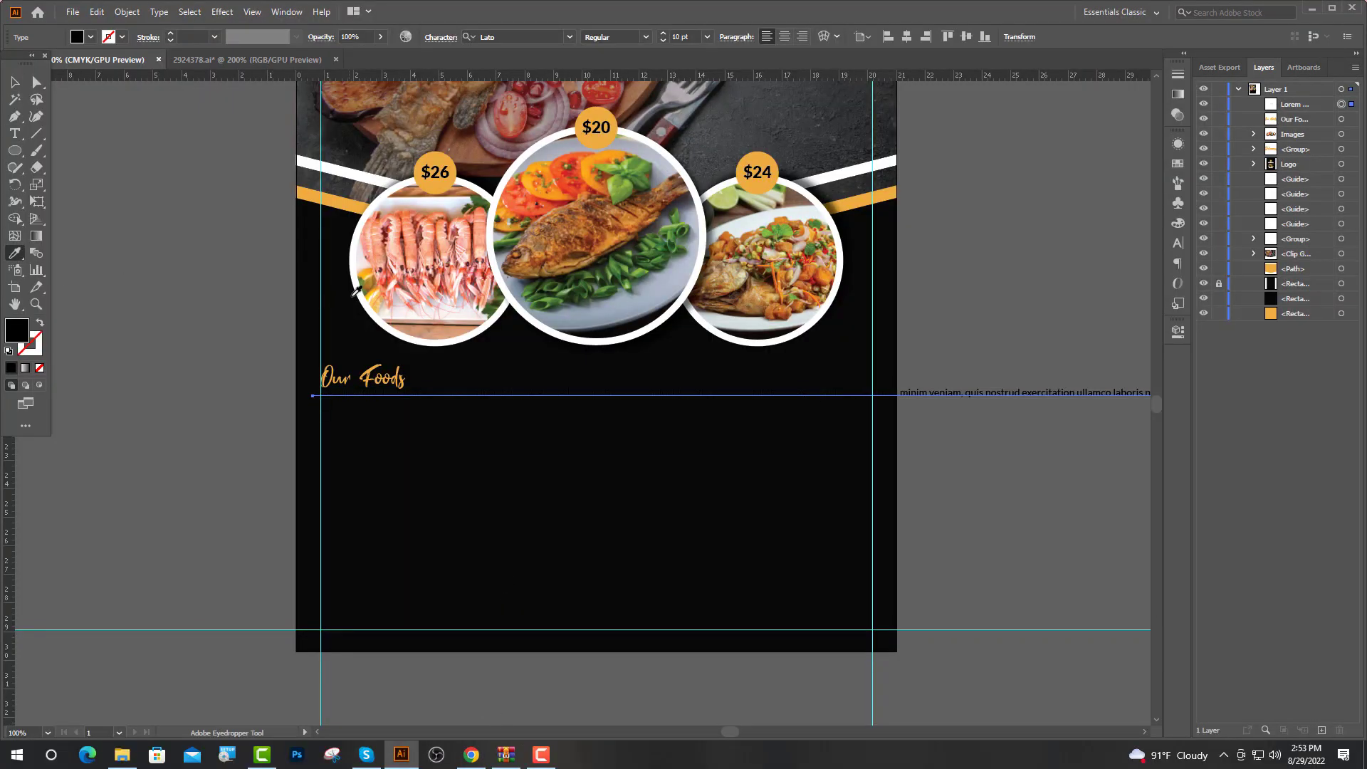
click(354, 295)
key(t)
click(552, 392)
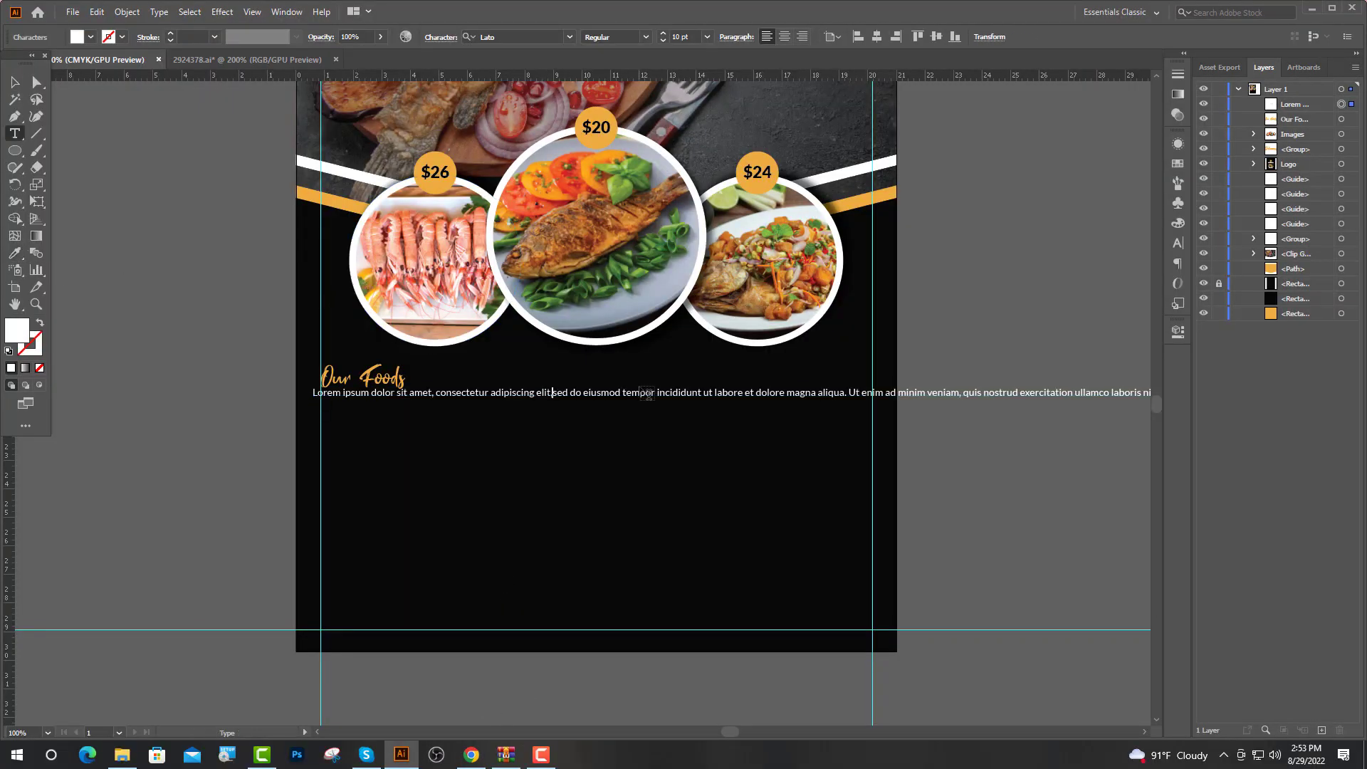
key(Return)
key(Return)
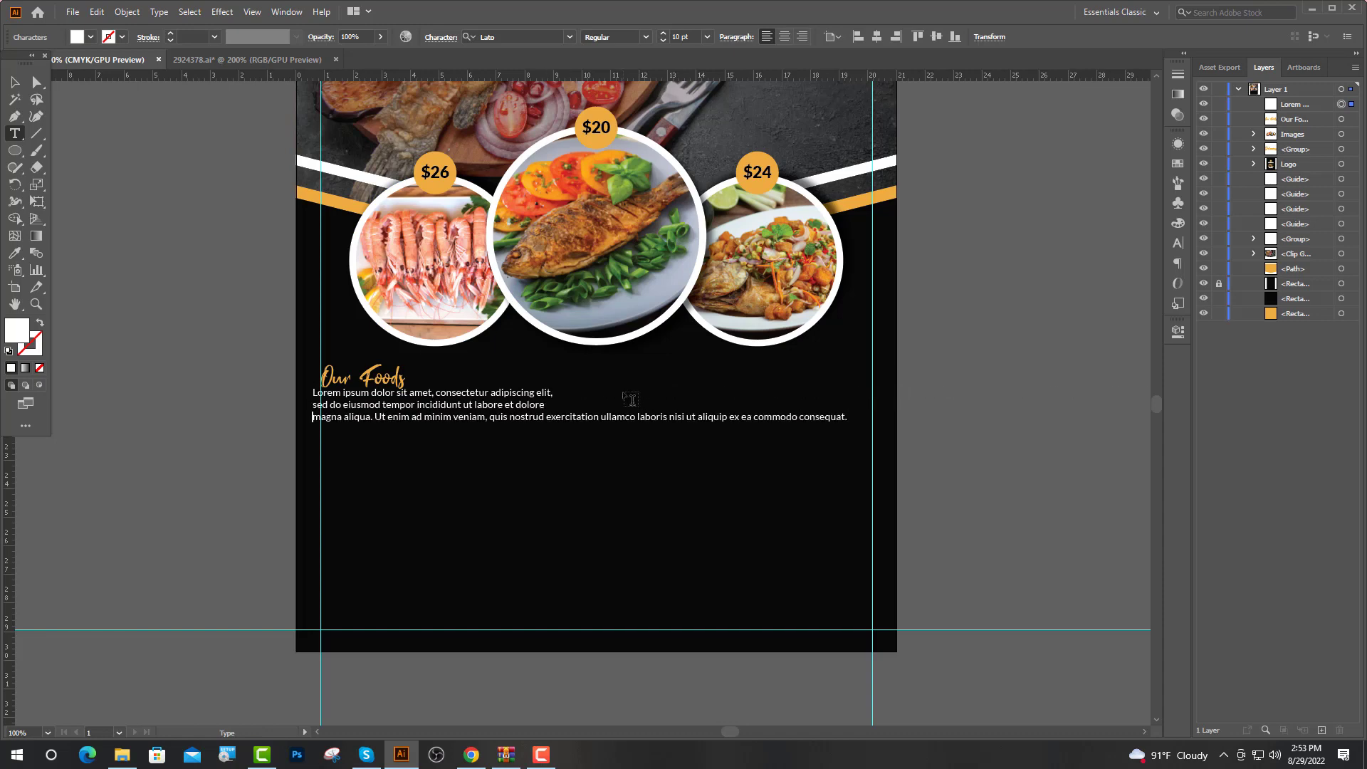
key(Return)
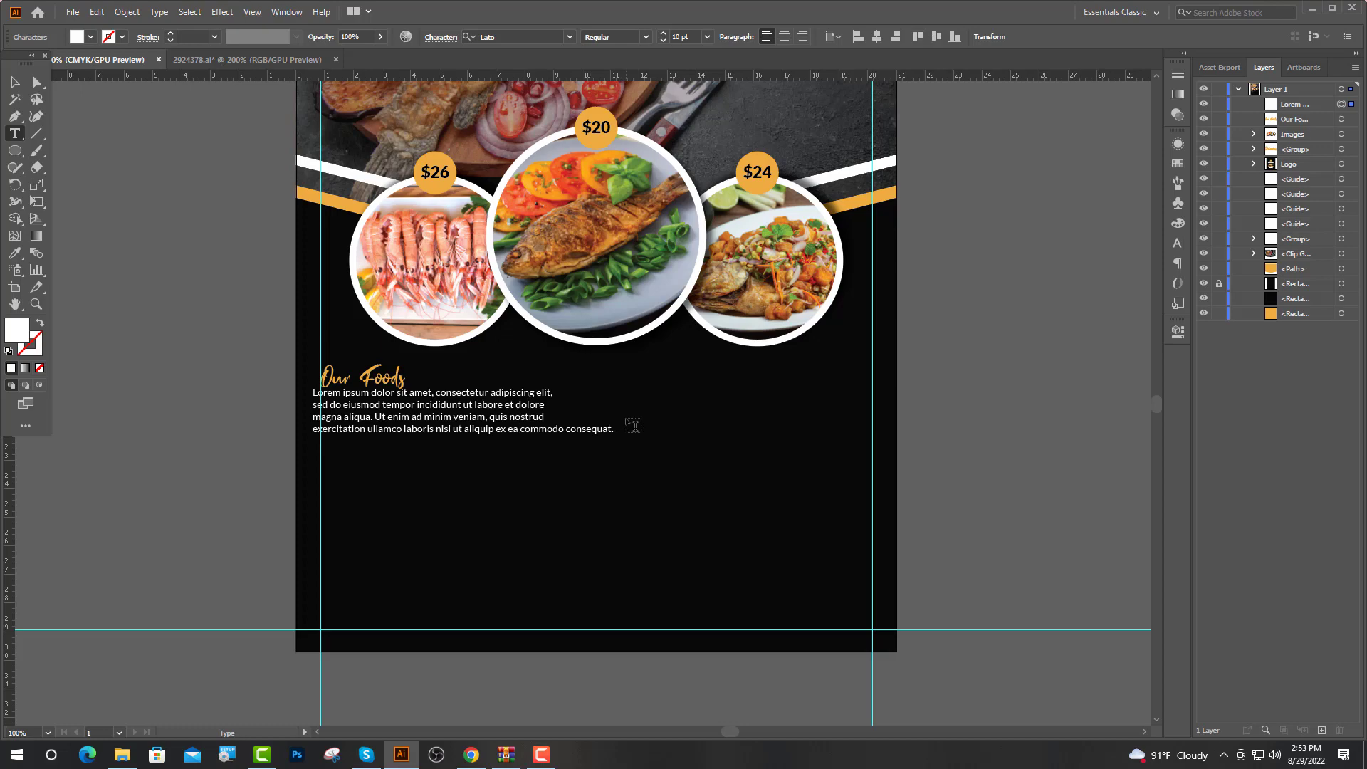
key(Return)
scroll(418, 435, up, 2)
key(Escape)
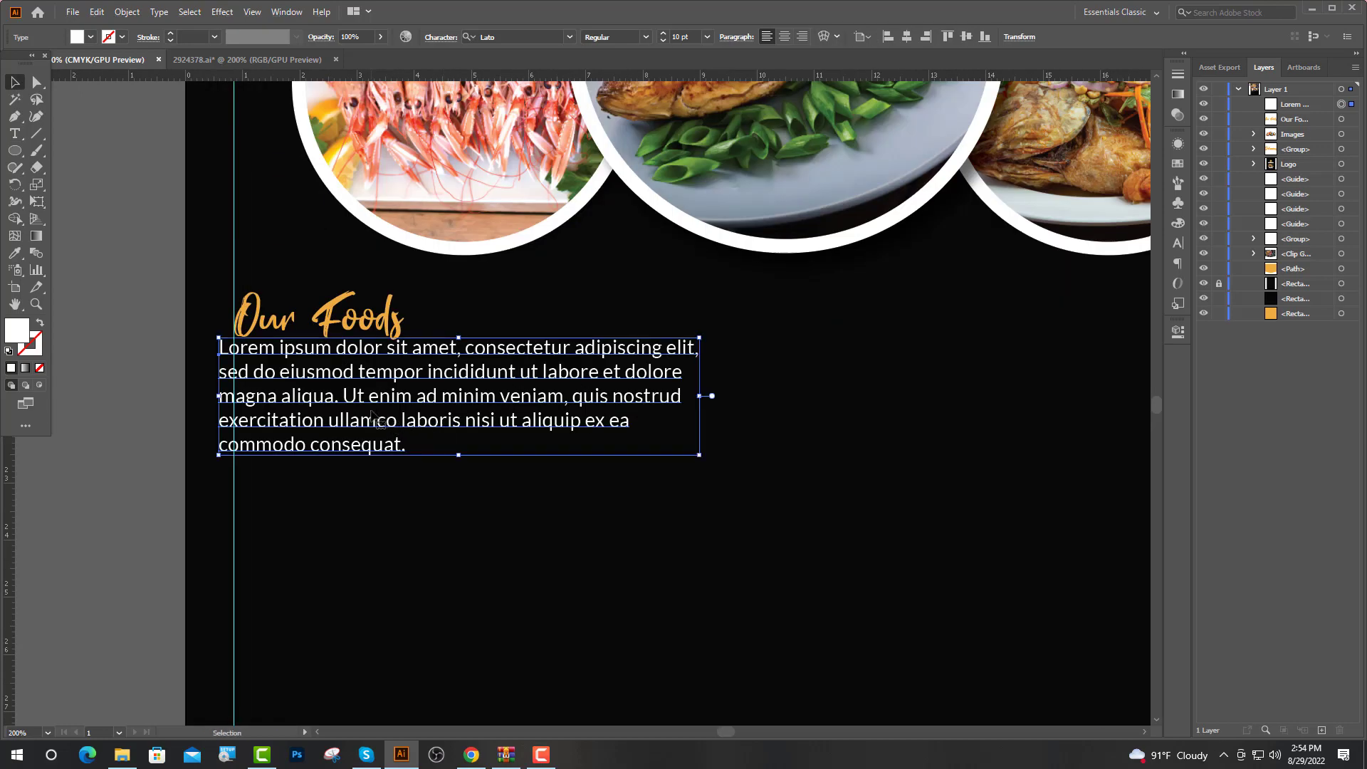
scroll(205, 549, down, 3)
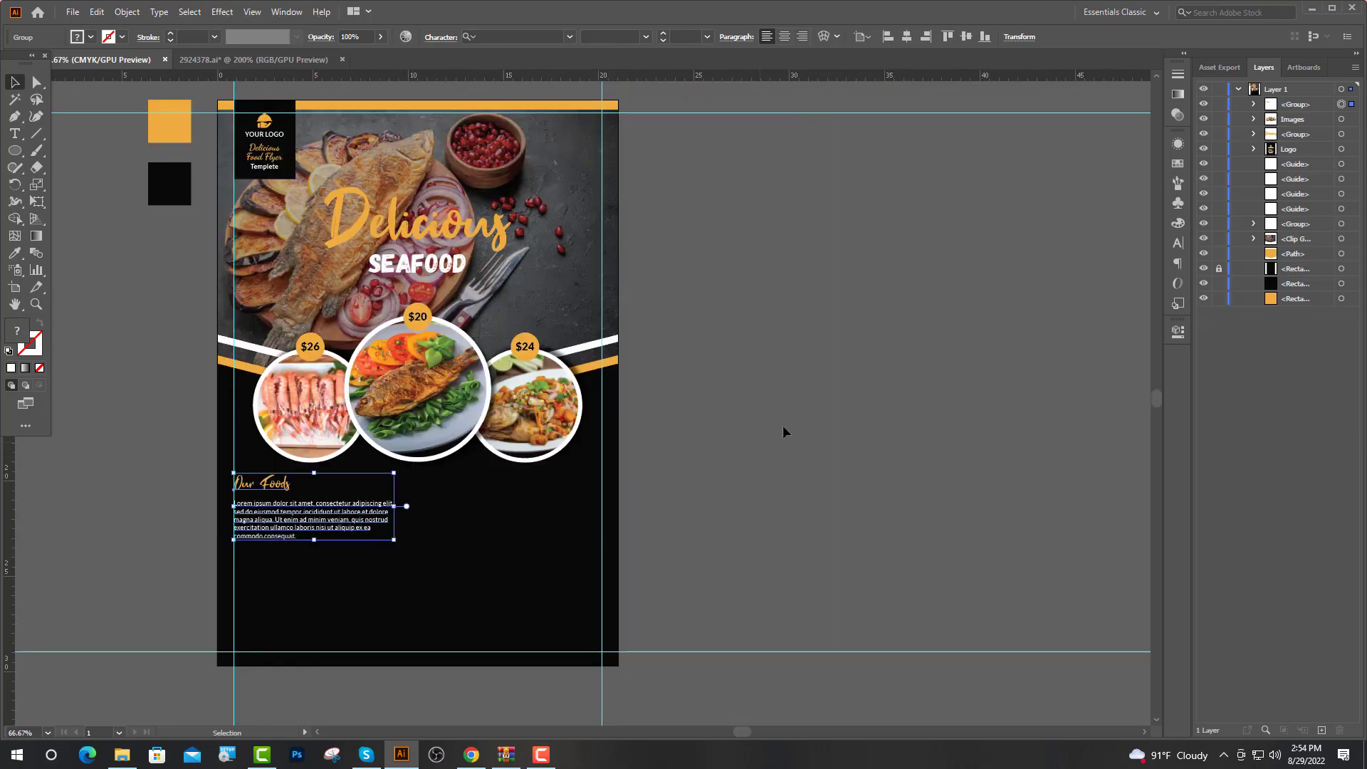
Copy the heading and paragraph to the right and retype the heading as Our Chefs
click(784, 430)
scroll(380, 520, down, 3)
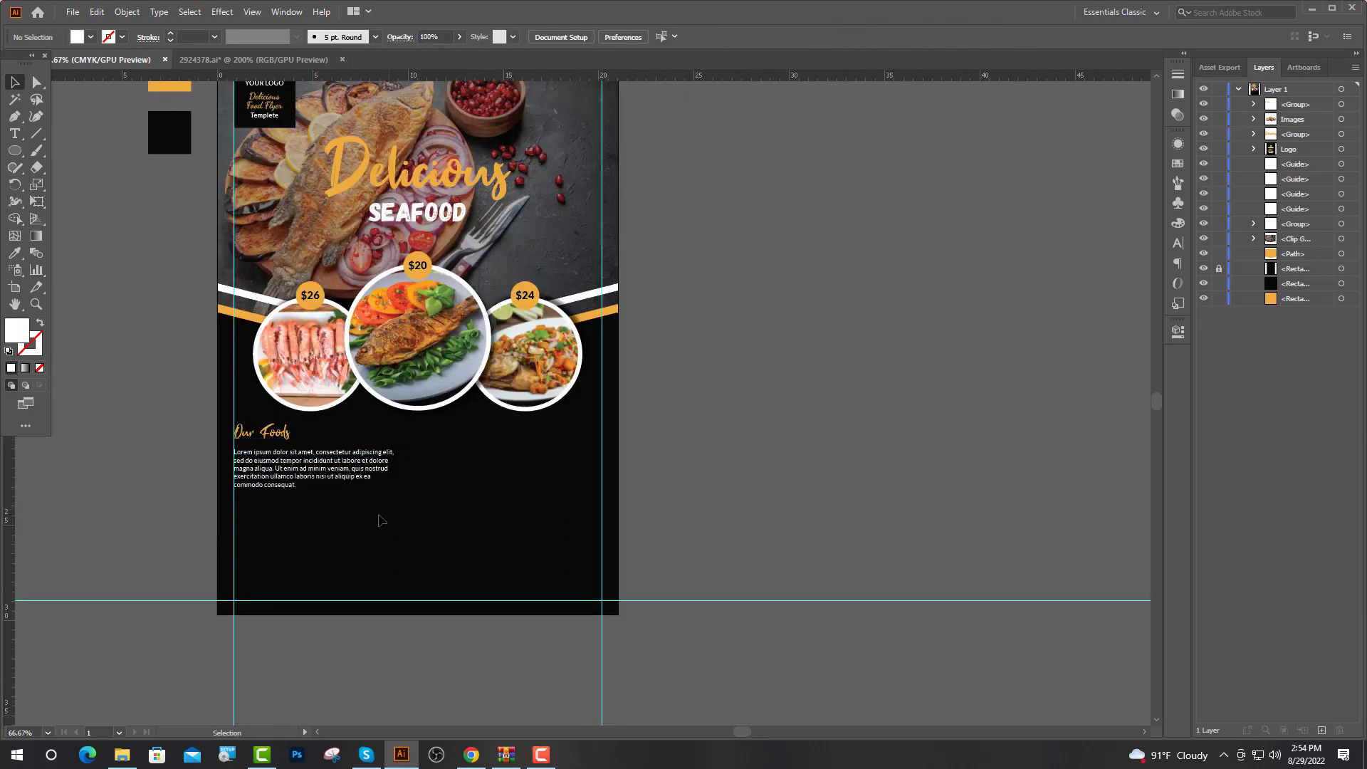
scroll(380, 519, up, 1)
scroll(370, 524, down, 3)
drag(267, 421, 560, 415)
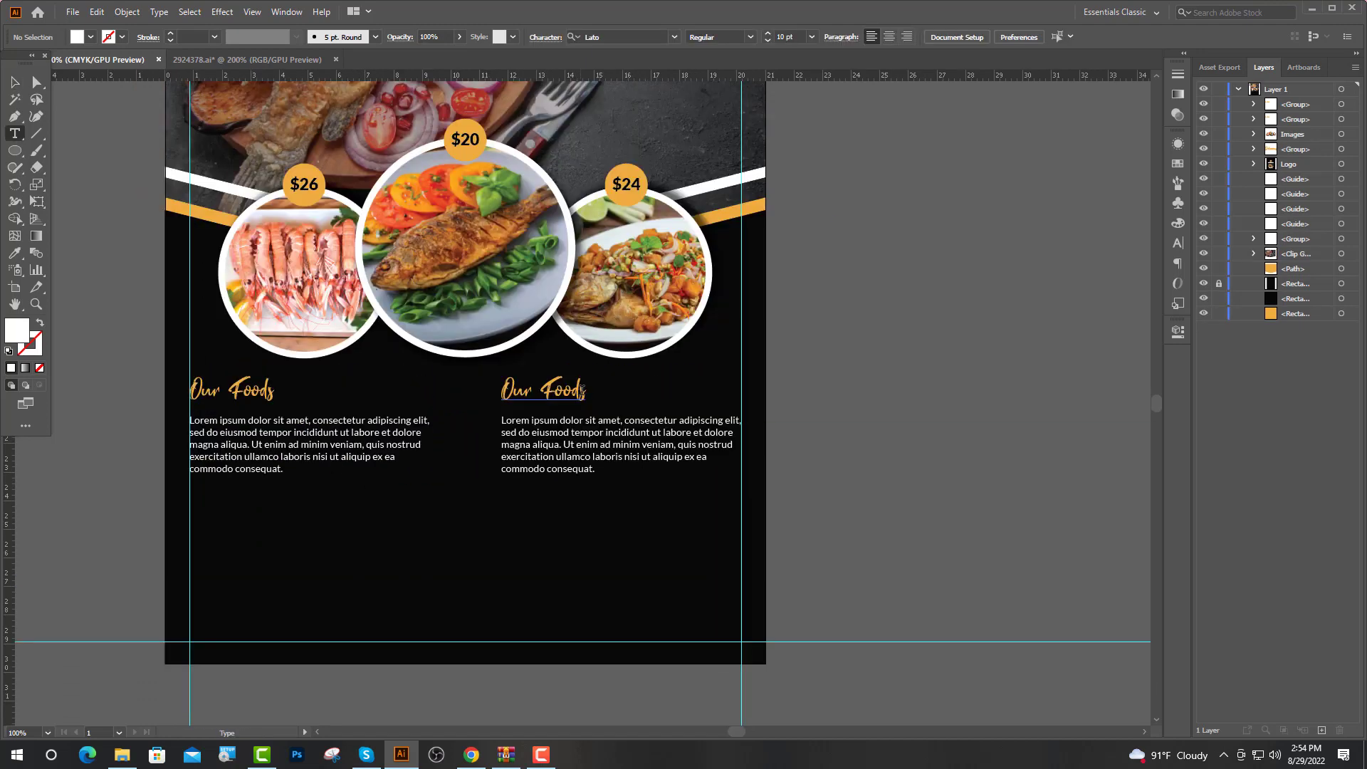
drag(582, 390, 543, 392)
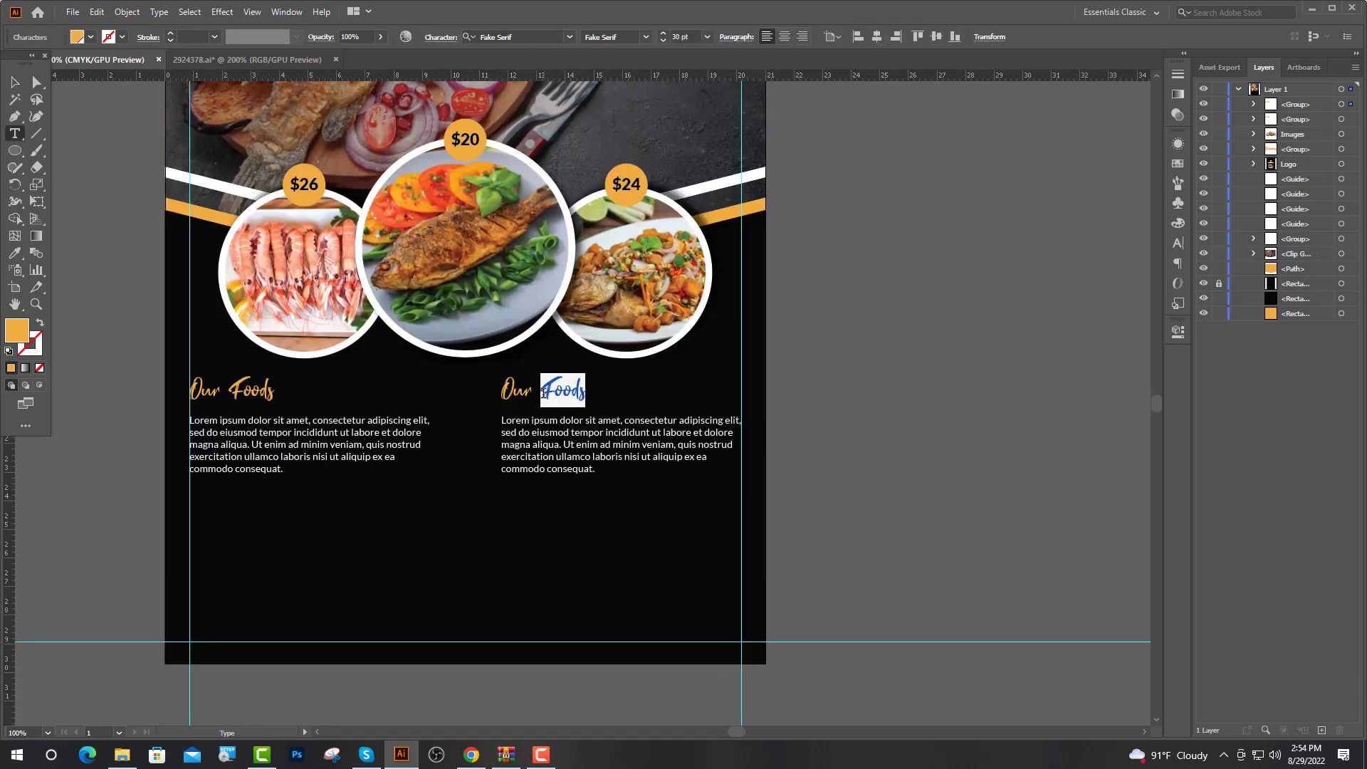
text(Chef)
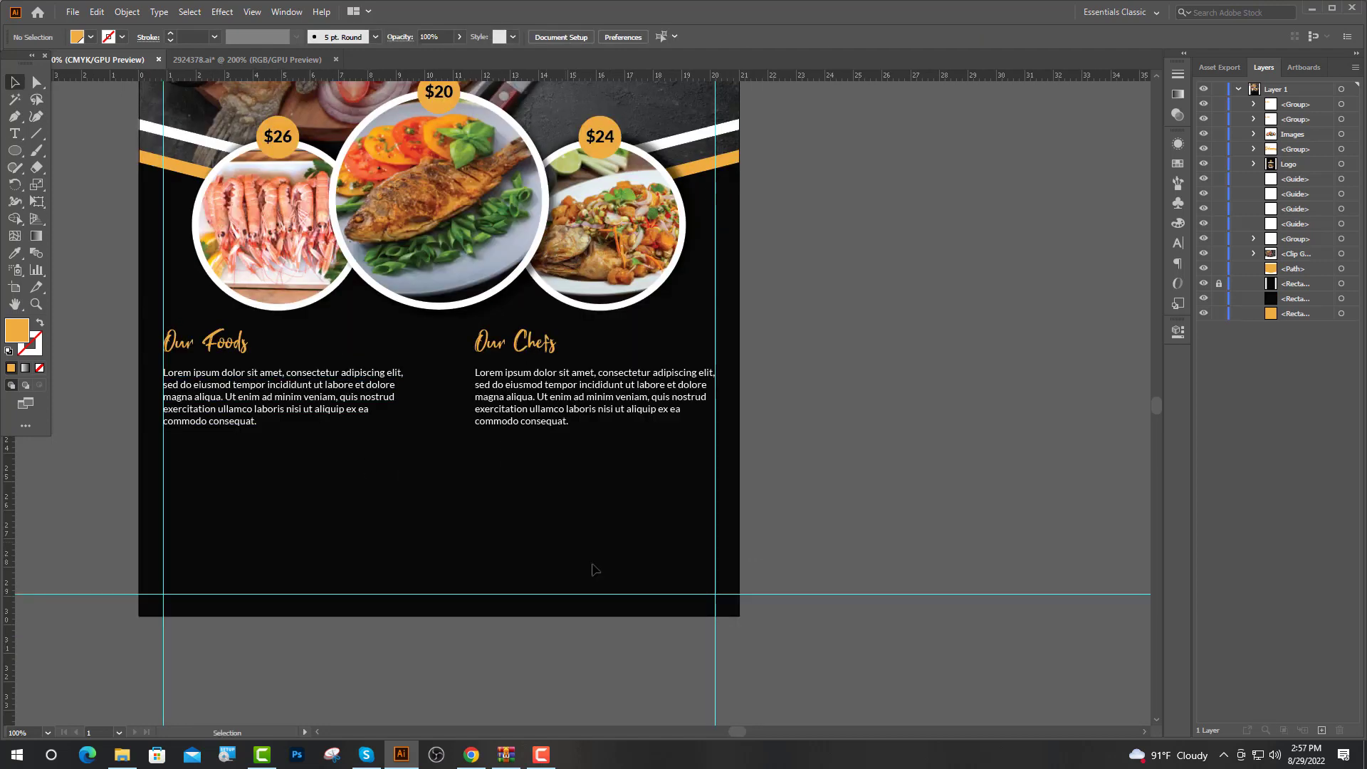
Draw a rectangle above Our Foods and round its corners into a pill
drag(14, 149, 52, 144)
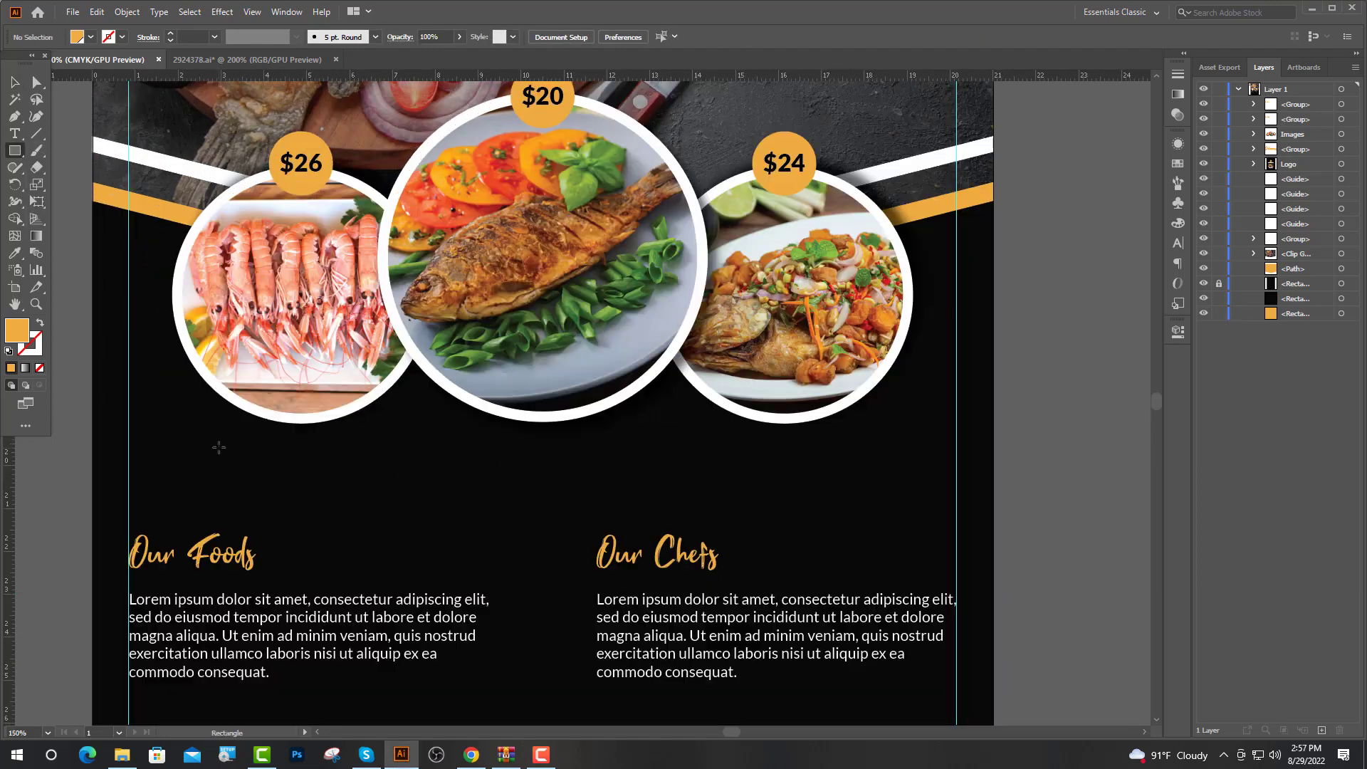
drag(218, 448, 357, 475)
key(v)
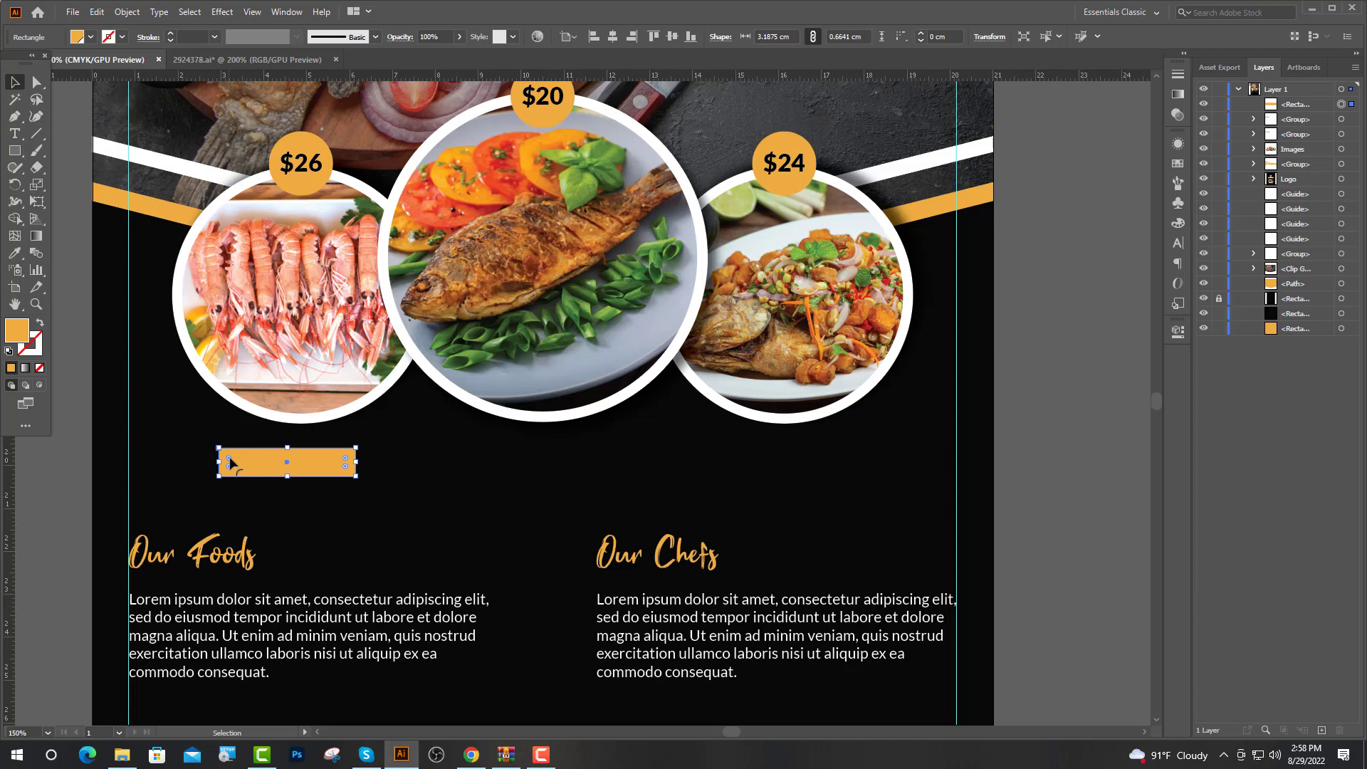
drag(230, 462, 296, 517)
scroll(89, 471, up, 1)
Add the Fake Serif label 'Your Manu 1' and centre it on the pill
key(t)
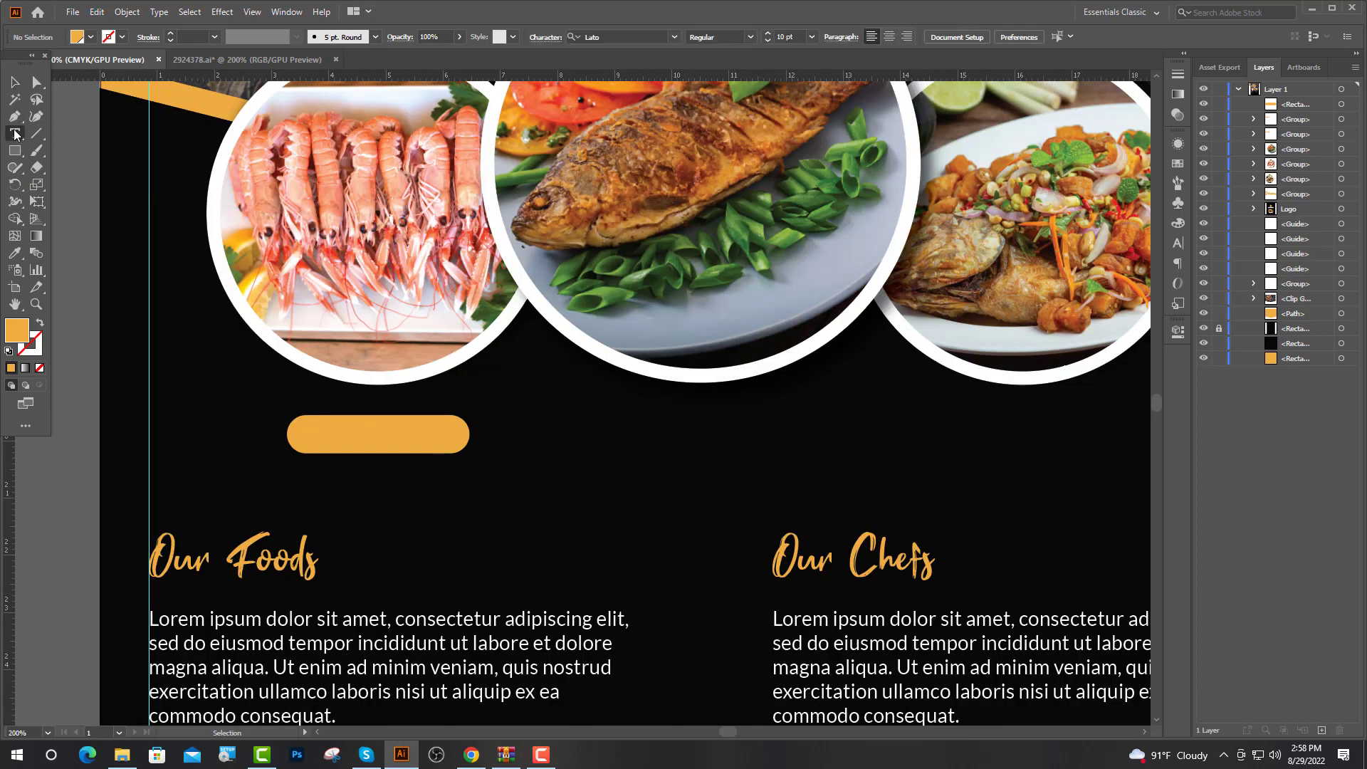
click(239, 459)
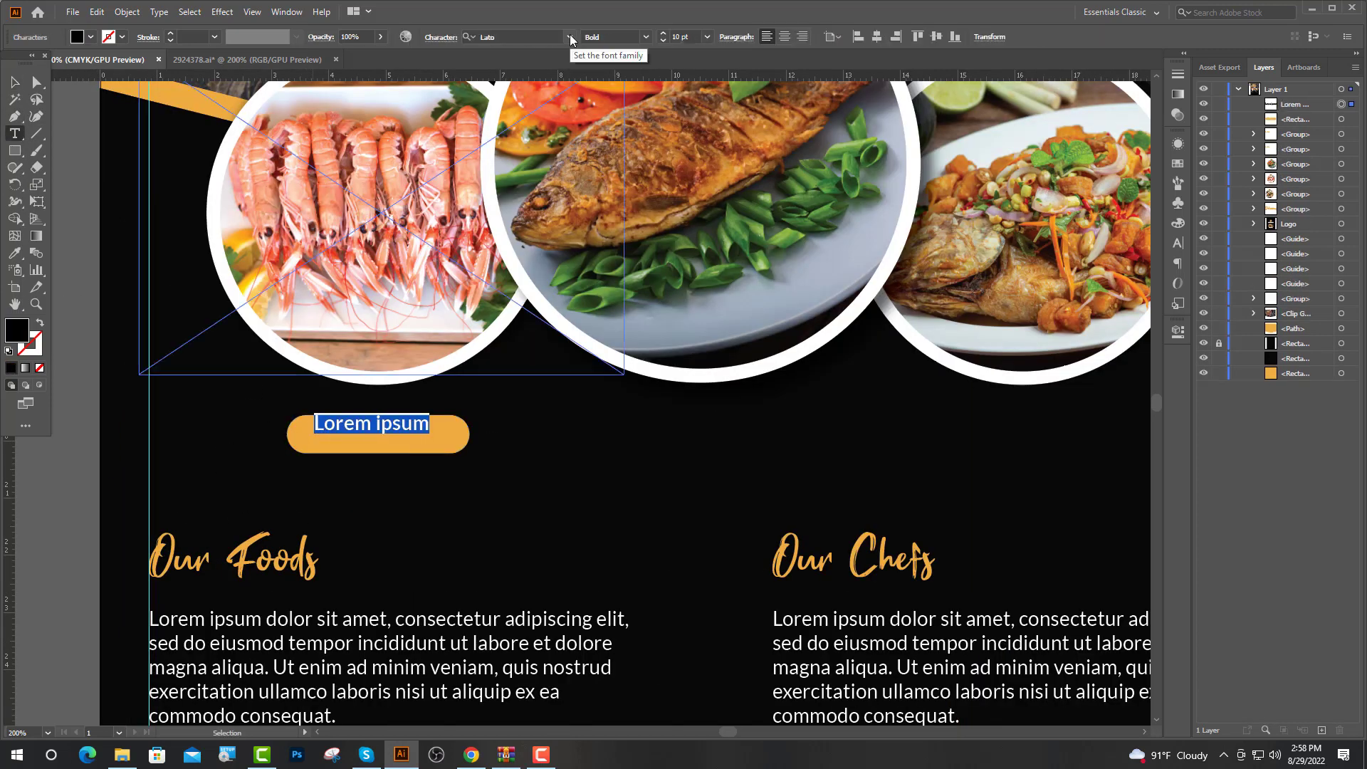
click(569, 36)
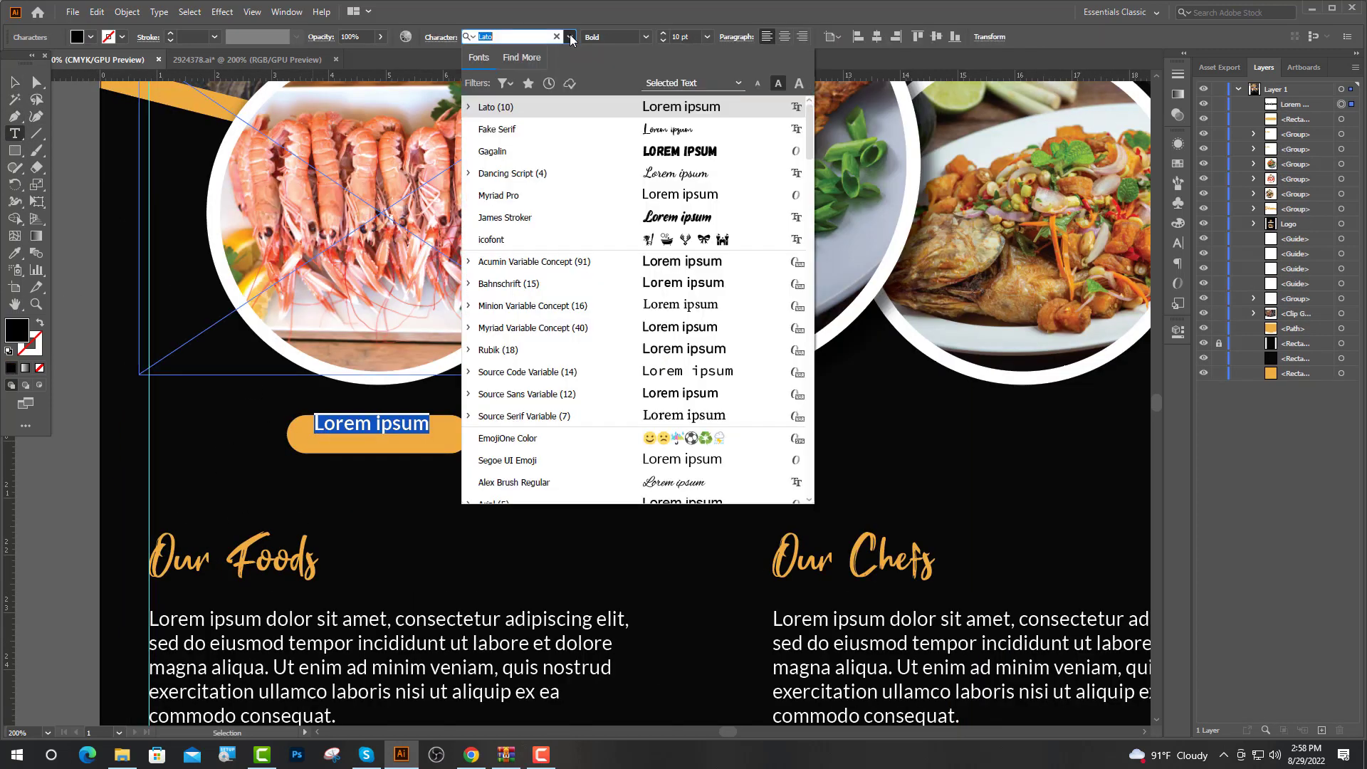
click(541, 132)
text(Your Manu)
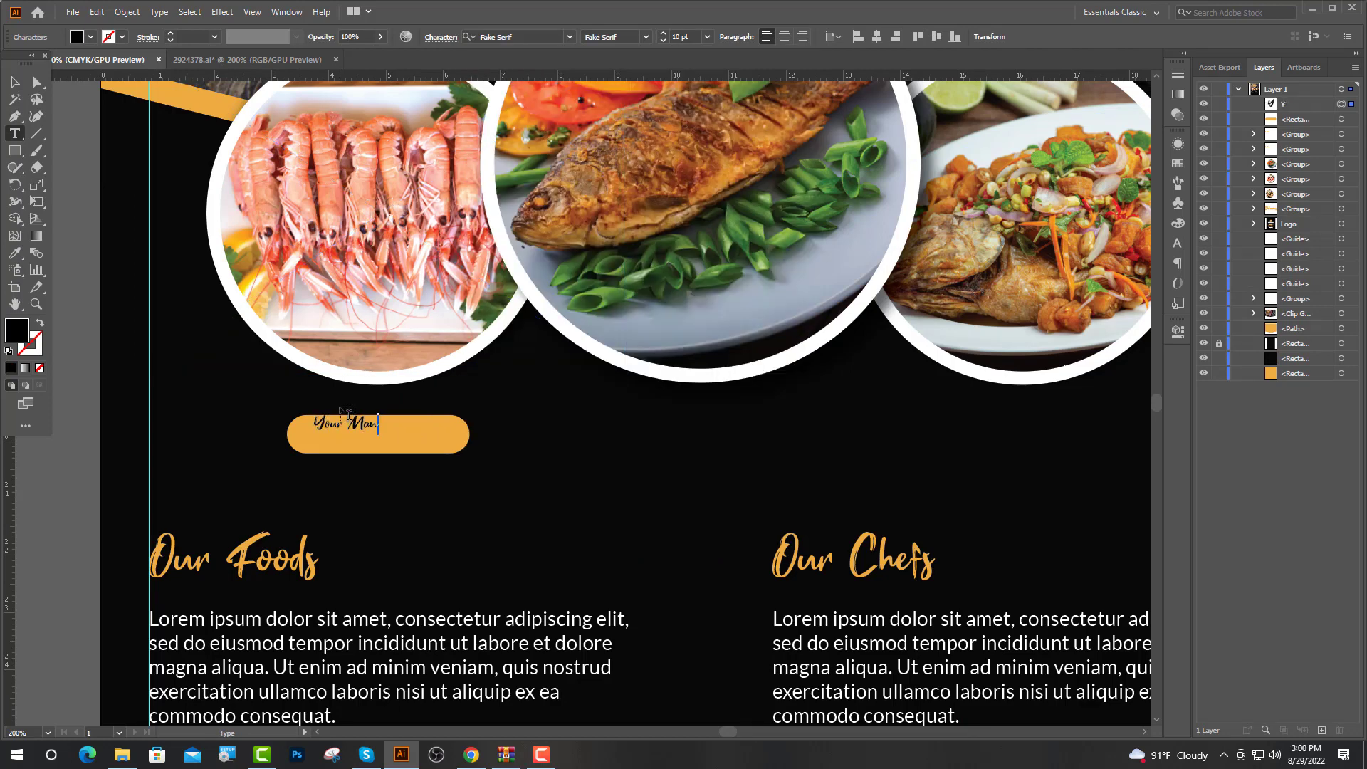
key(Escape)
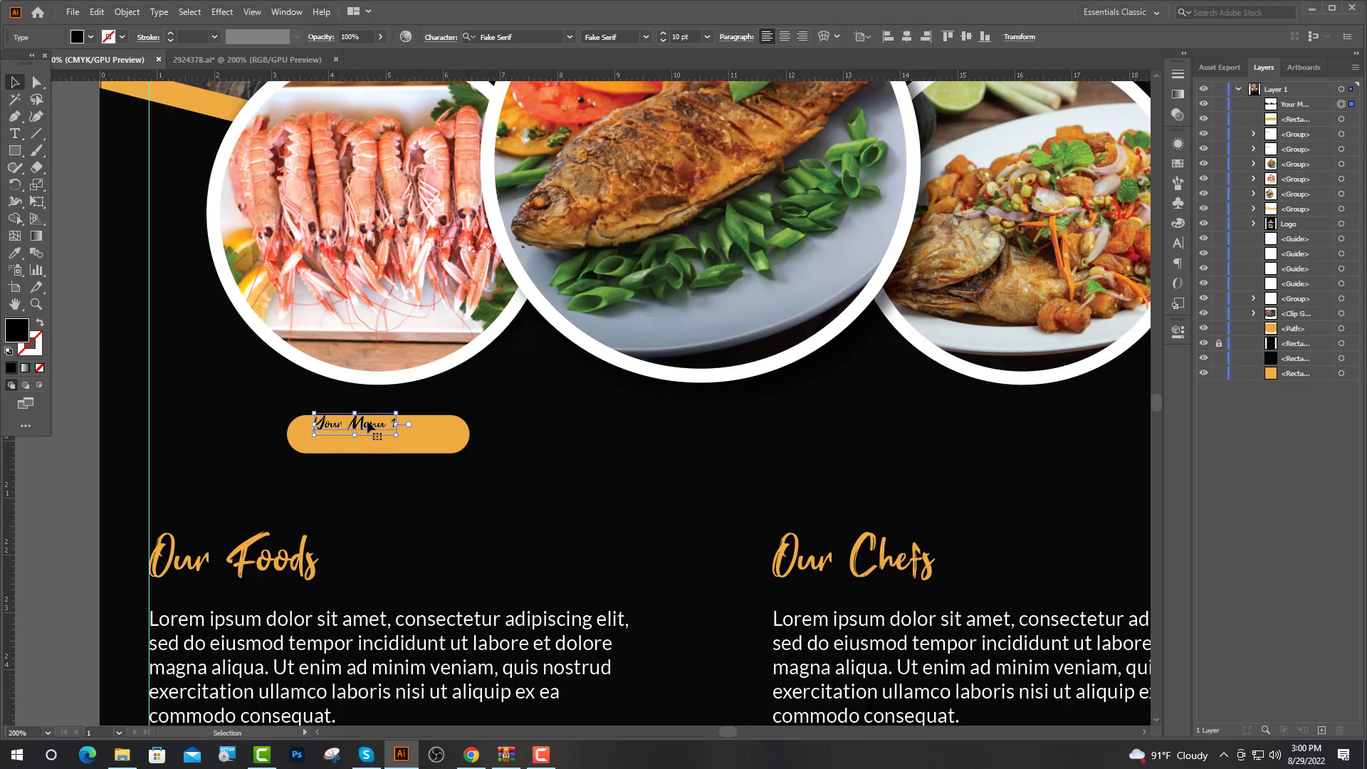
drag(366, 423, 388, 434)
Eyedrop white onto the pill and the band's orange onto the label
click(324, 431)
key(i)
click(312, 365)
key(v)
click(358, 438)
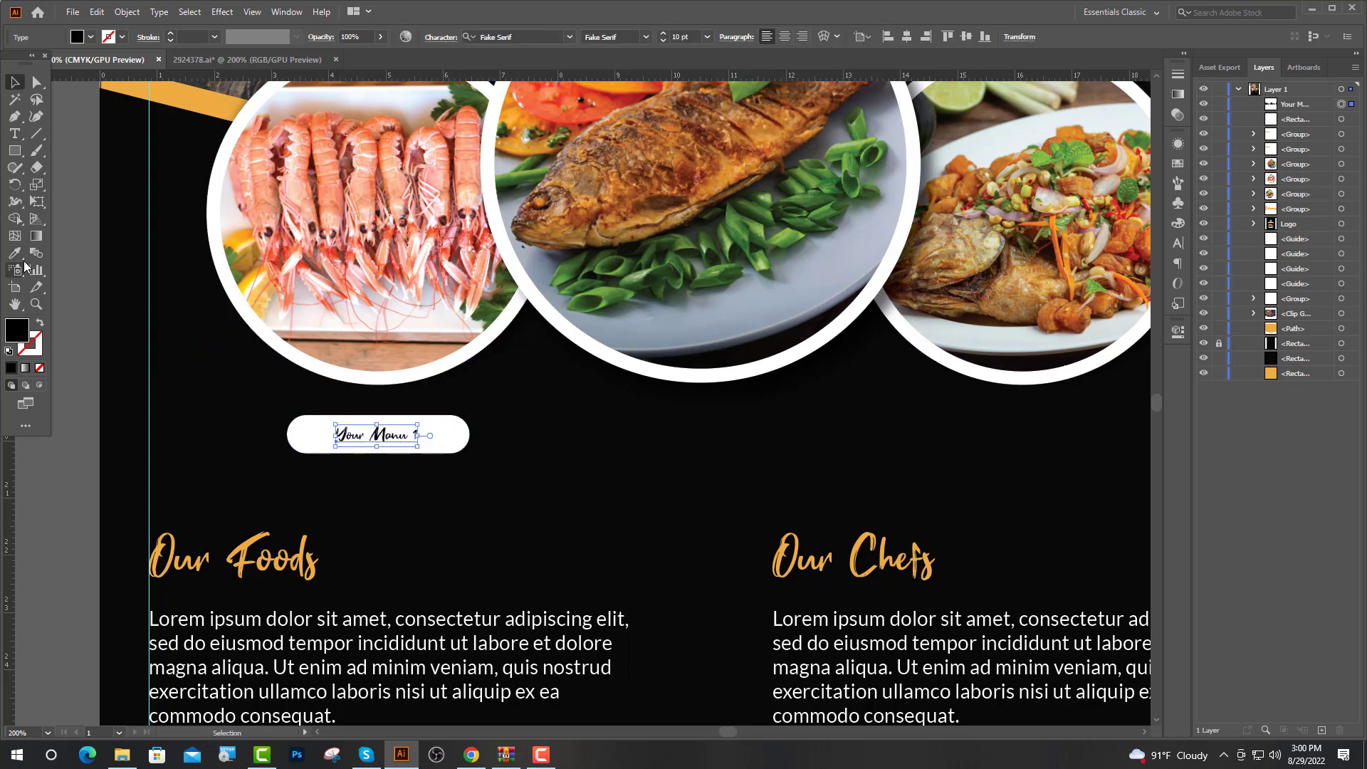
click(15, 252)
click(175, 88)
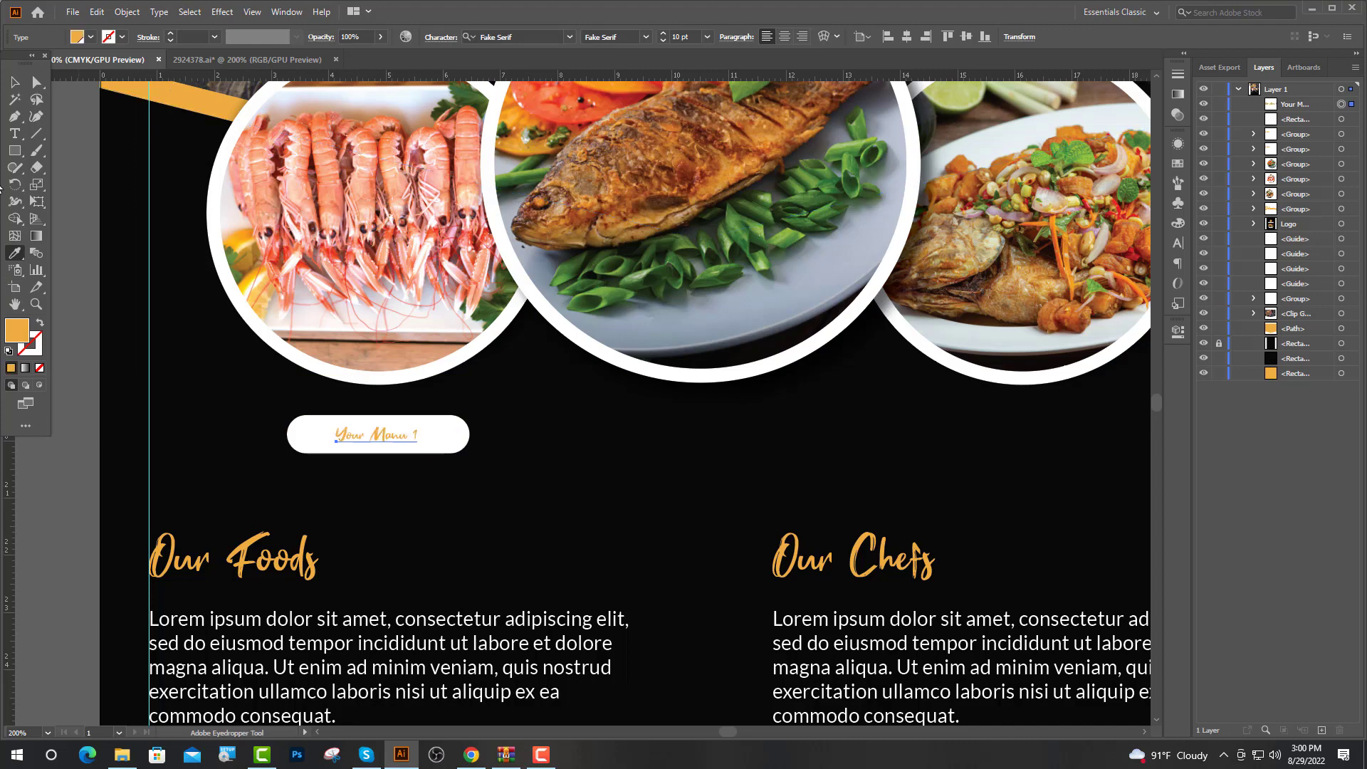
Set the label to 20 pt and move it back onto the pill
click(674, 38)
text(20)
key(Return)
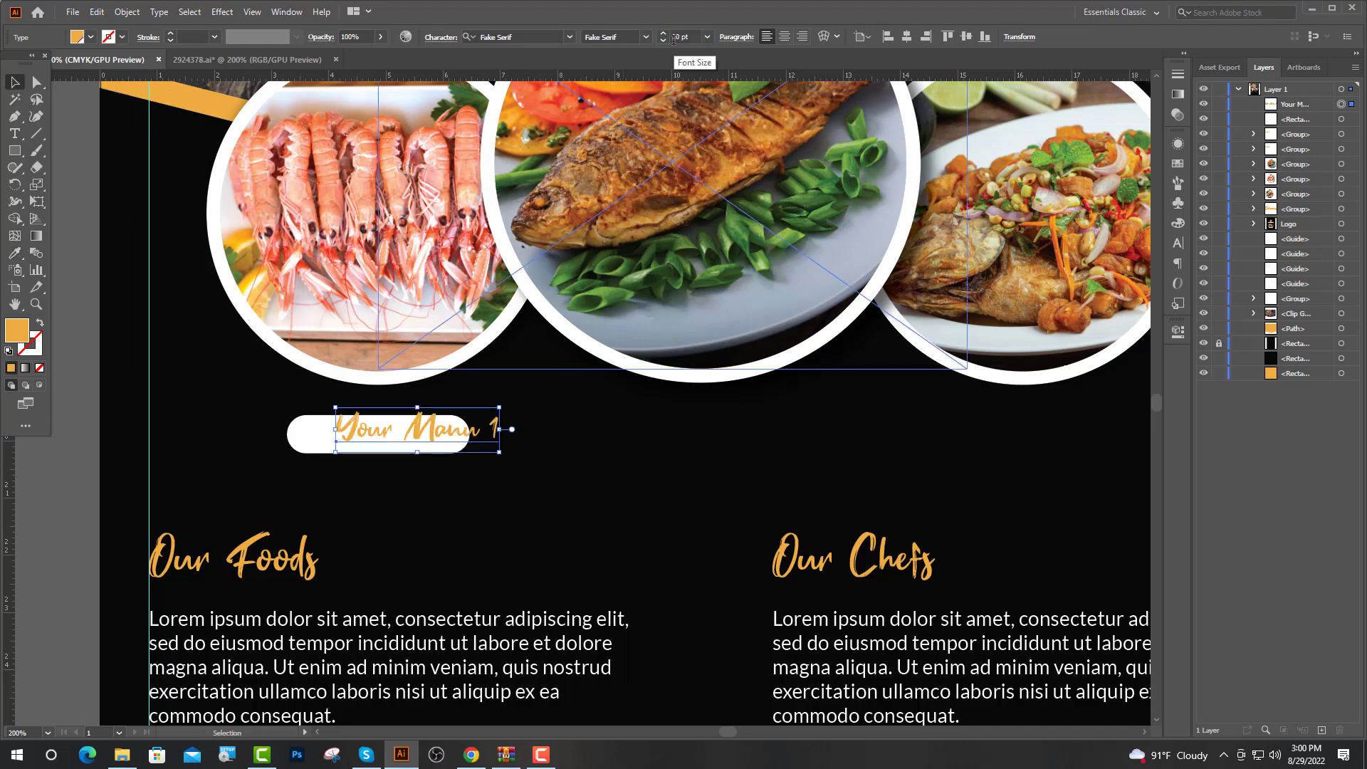
scroll(453, 373, up, 2)
drag(412, 490, 335, 505)
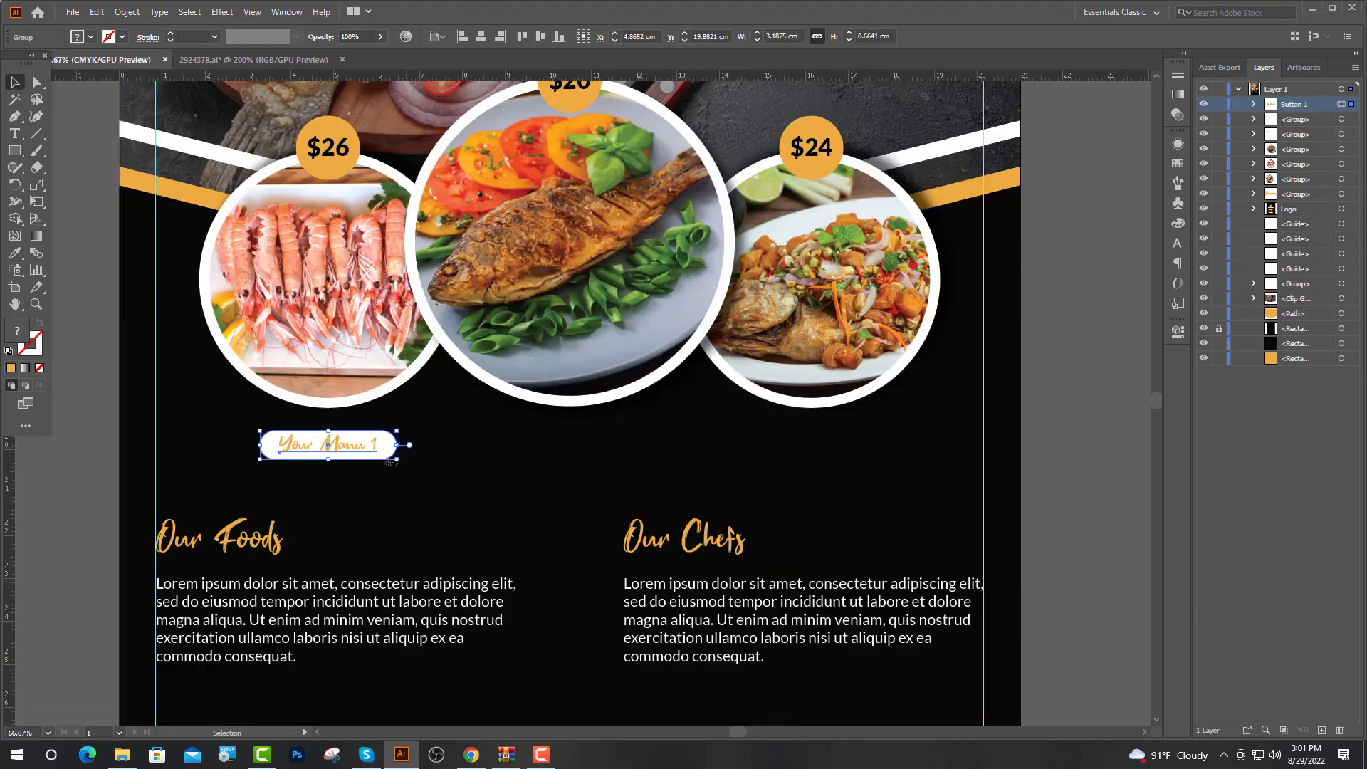
Duplicate the pill button twice to the right and renumber the middle label to 2
scroll(427, 445, up, 1)
drag(371, 463, 694, 462)
key(a)
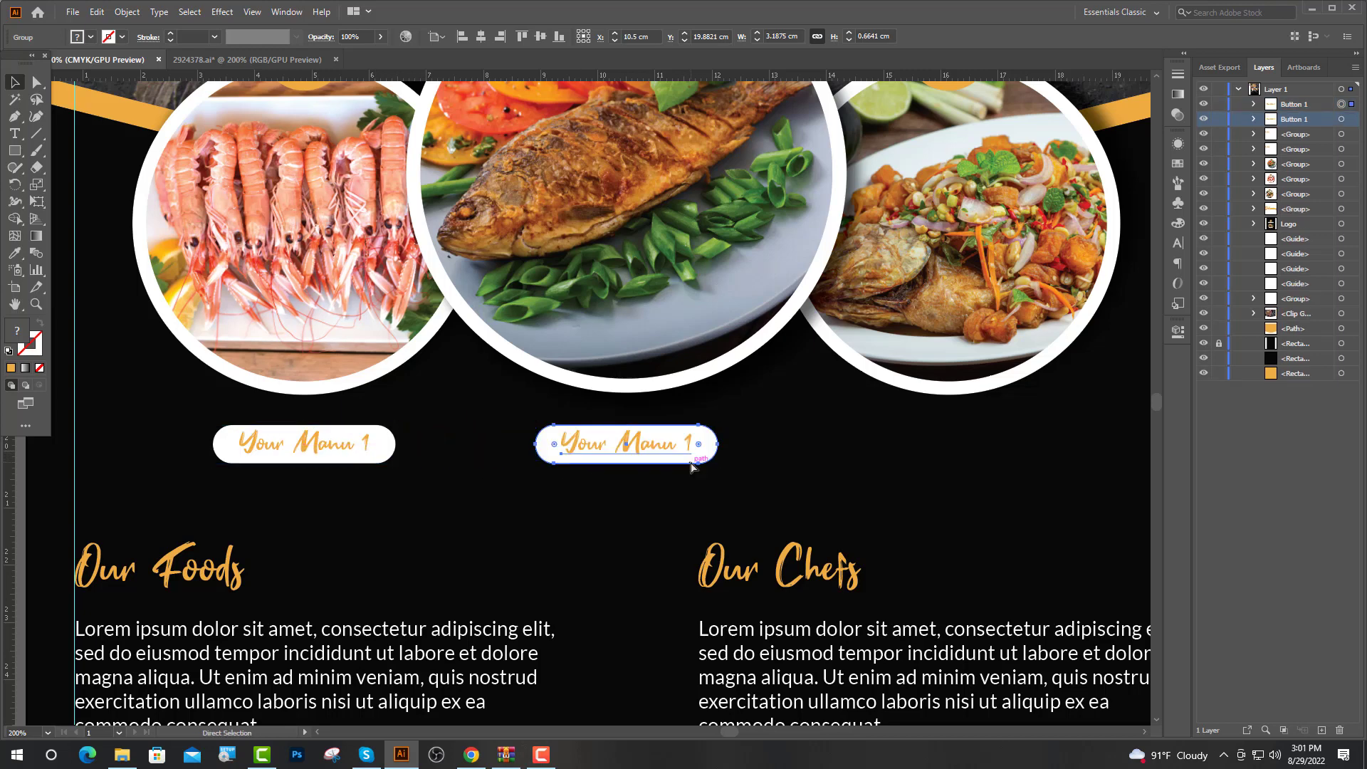
key(ctrl+d)
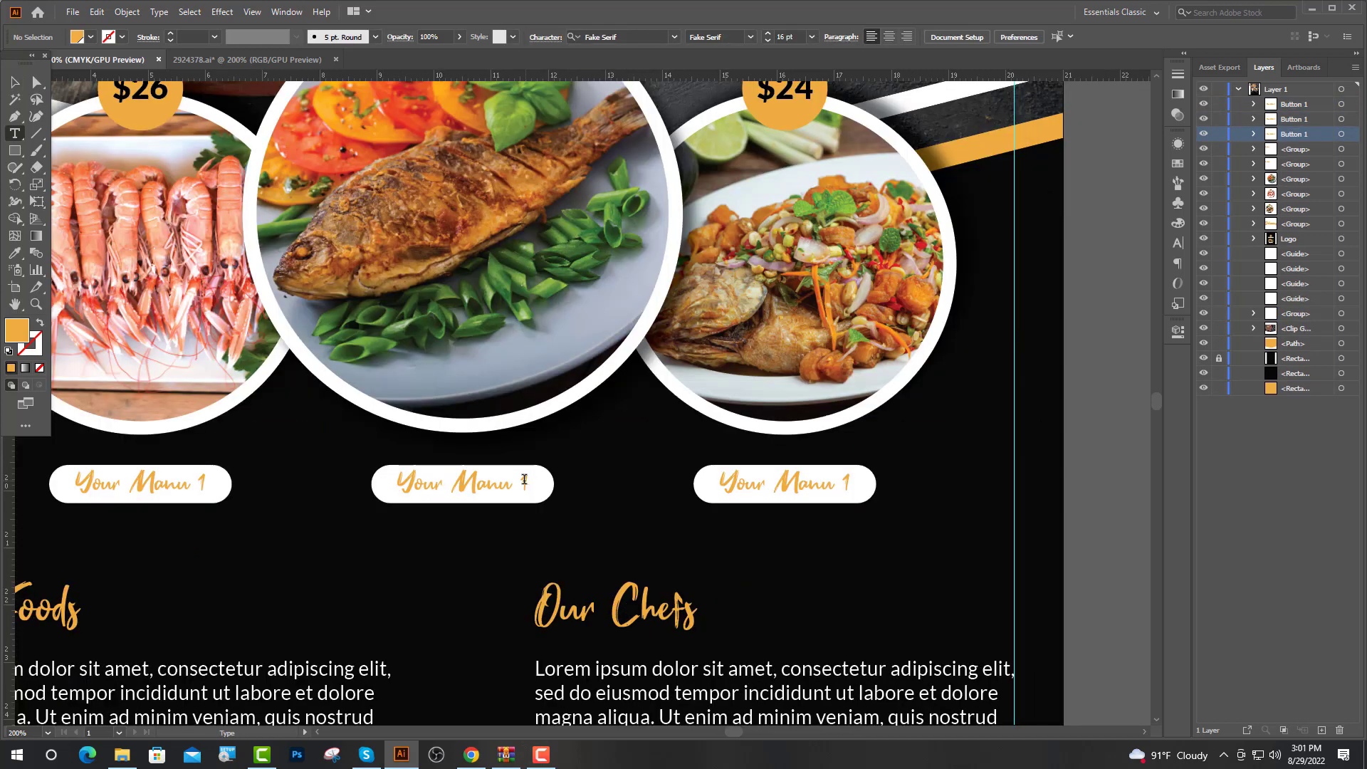
double_click(524, 480)
text(2)
key(Escape)
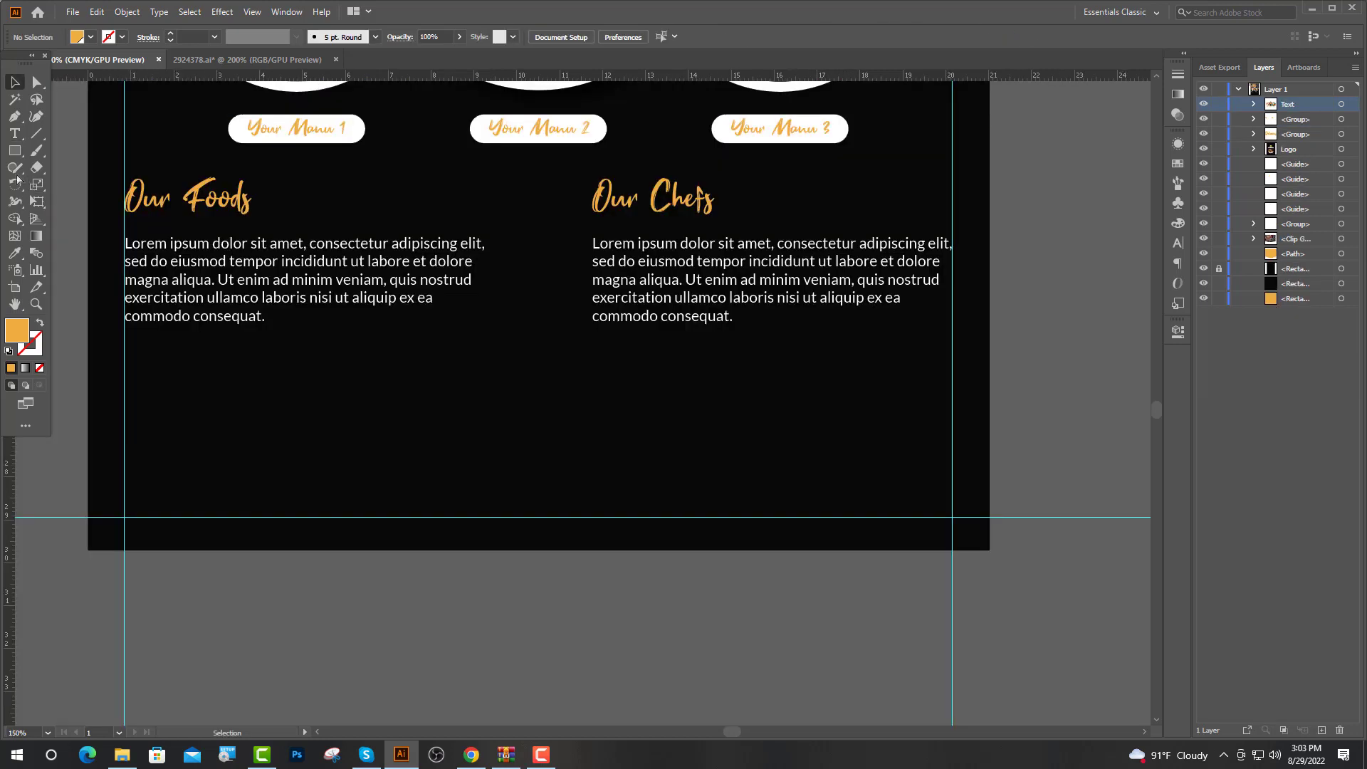
Draw a wide orange rectangle across the lower artboard and narrow it to about 10.4 cm
click(15, 152)
drag(89, 395, 989, 518)
key(v)
drag(989, 455, 538, 487)
Copy the orange rectangle to the right and drag the fish photo in from the Image 1 folder
drag(430, 498, 882, 498)
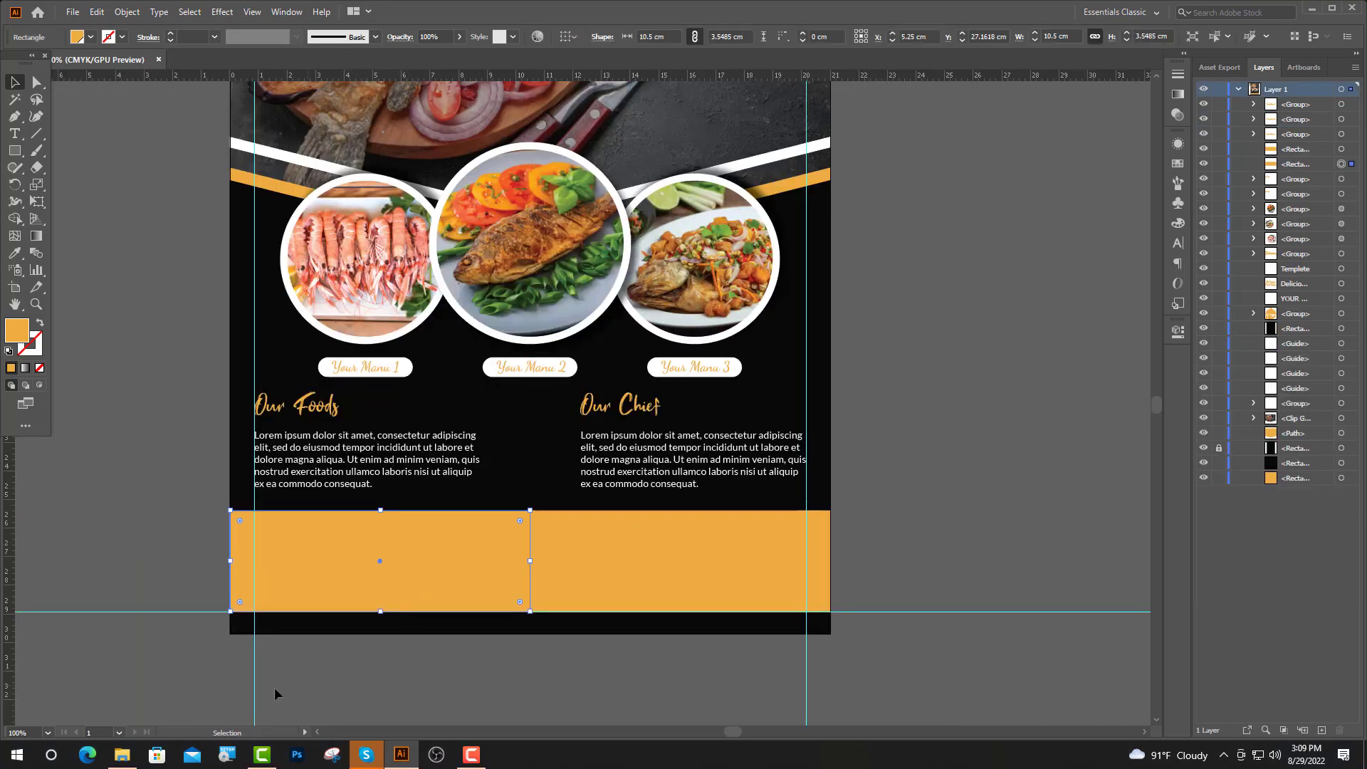
click(122, 757)
double_click(659, 240)
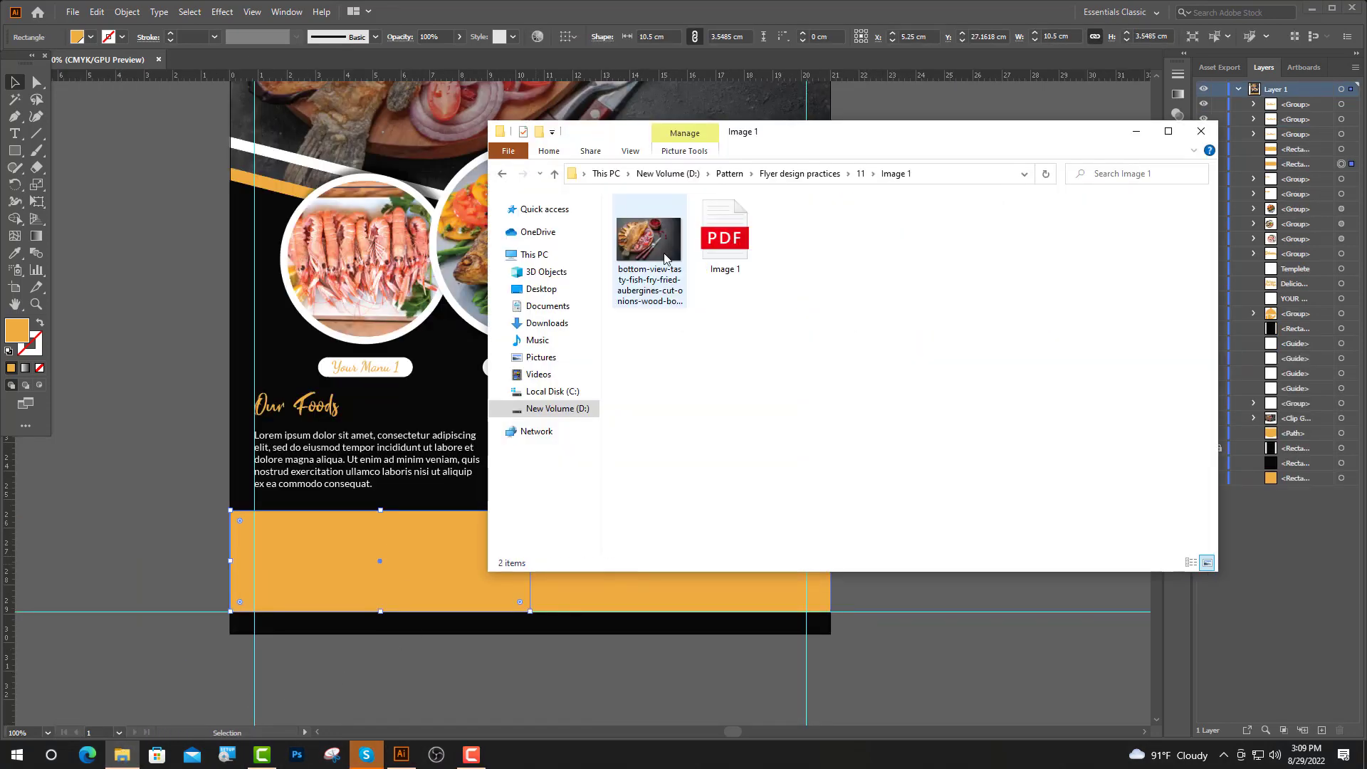
drag(662, 253, 323, 584)
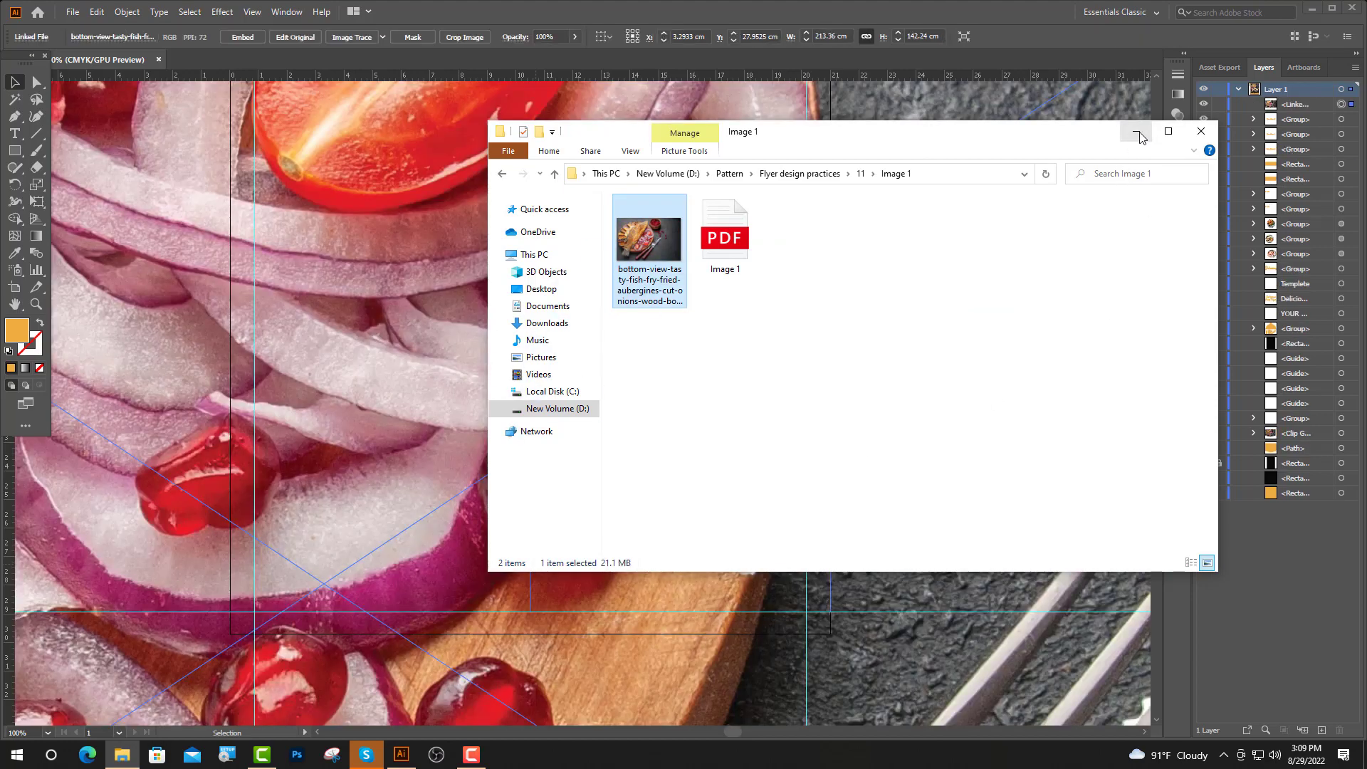
click(1138, 133)
Shrink the fish photo to about 26 cm wide
scroll(741, 460, down, 3)
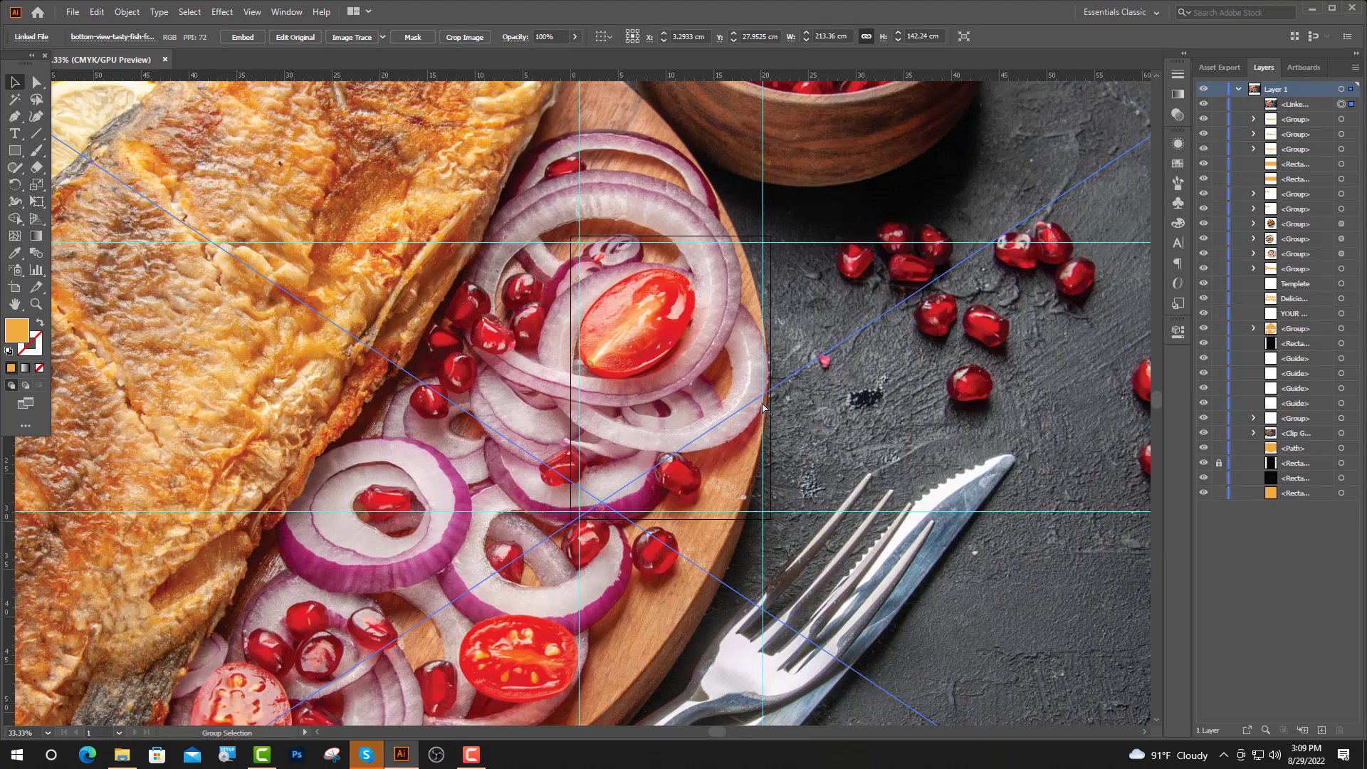
scroll(764, 405, down, 2)
drag(685, 116, 685, 412)
scroll(788, 521, up, 1)
scroll(736, 512, up, 1)
scroll(736, 511, up, 3)
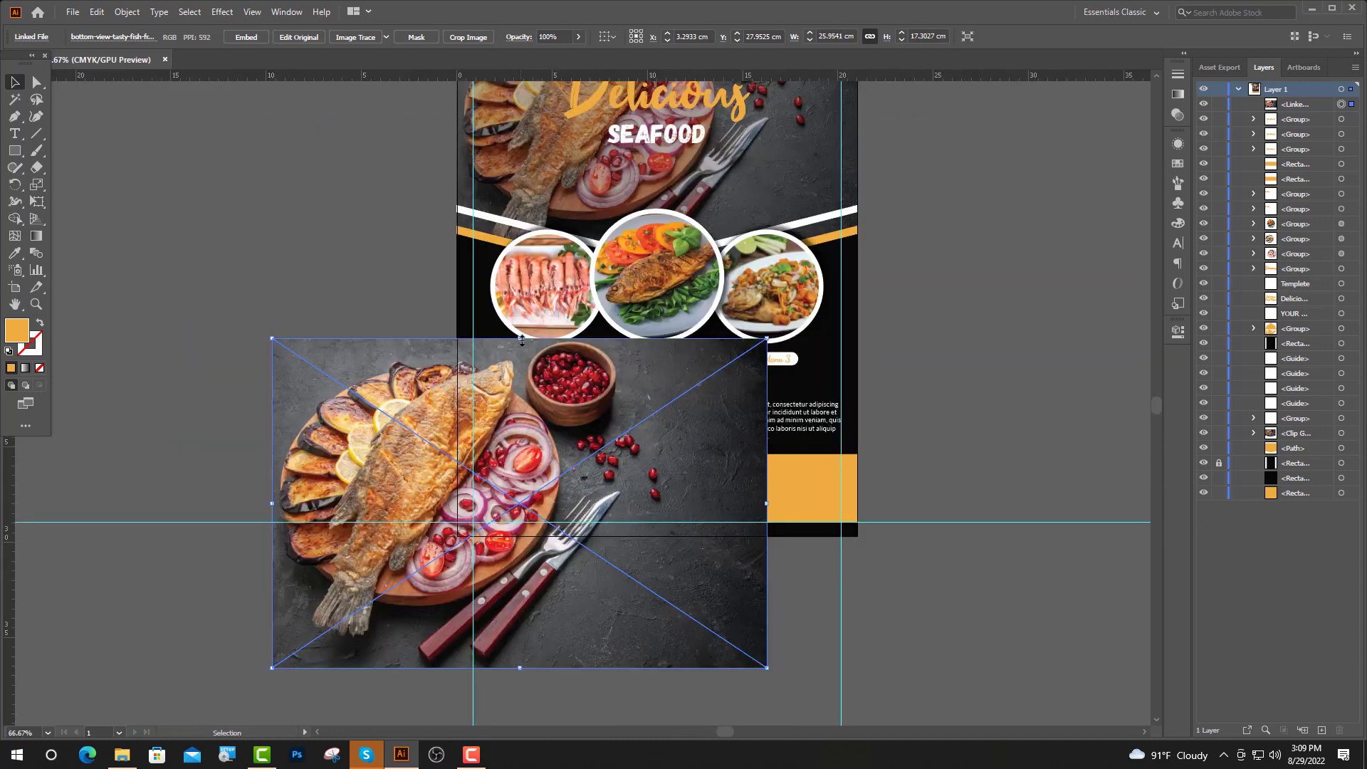
Stack the photo below the left orange rectangle and make a clipping mask
click(1031, 559)
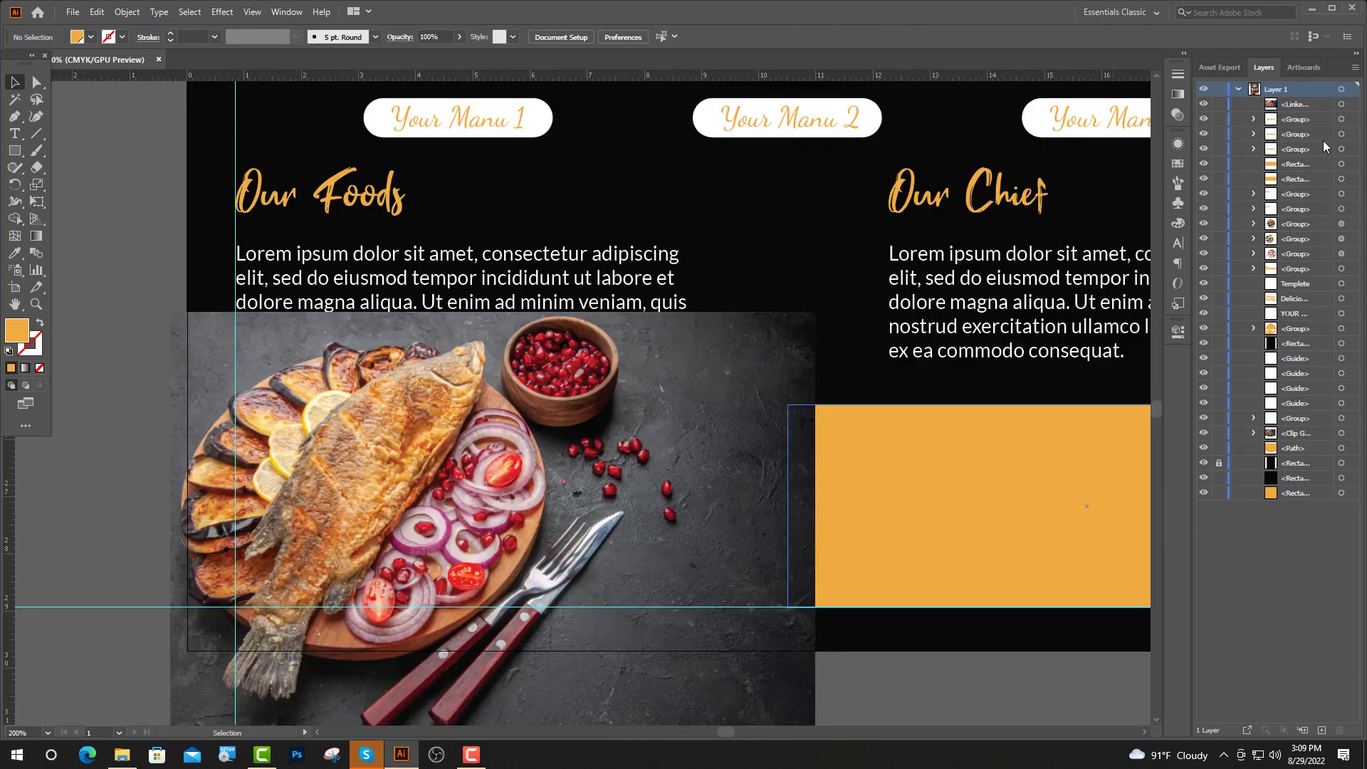
click(1342, 178)
drag(1294, 105, 1293, 186)
shift+click(521, 674)
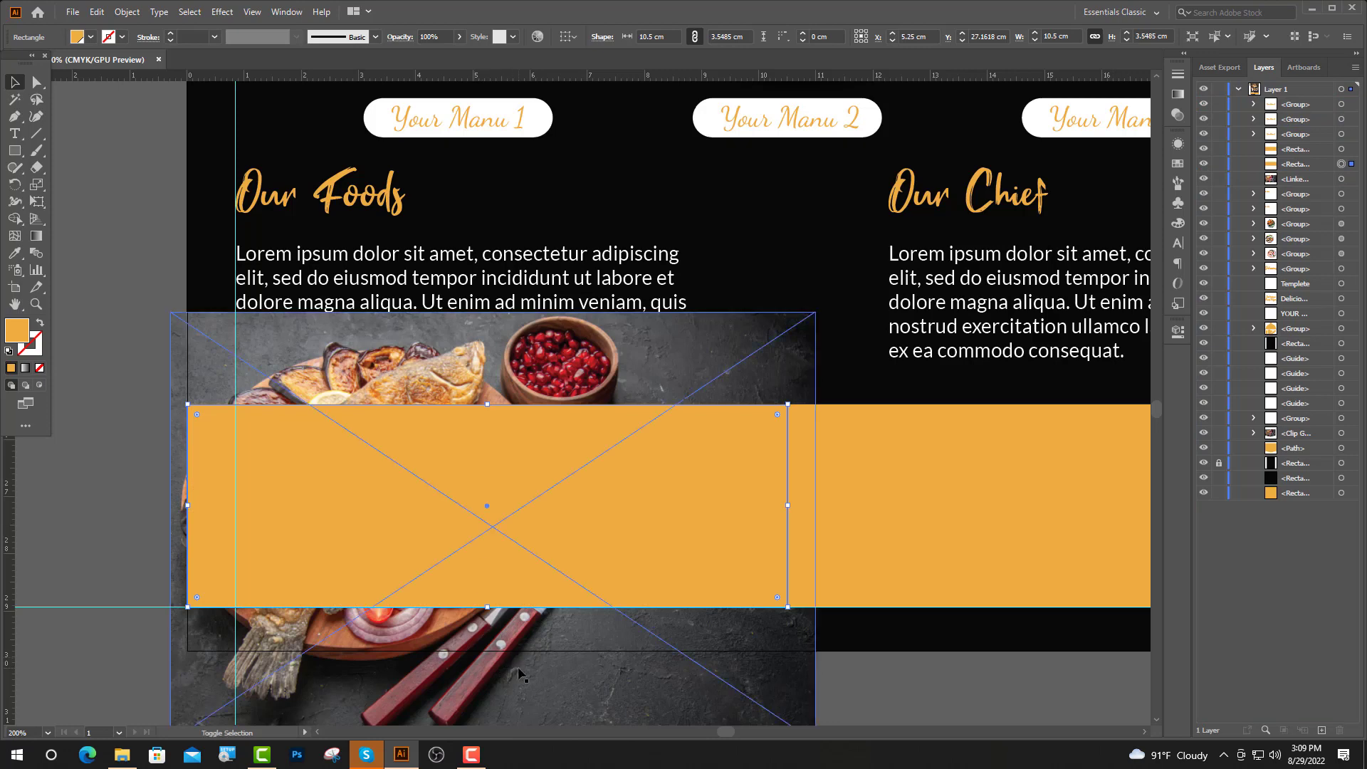
right_click(481, 502)
click(541, 629)
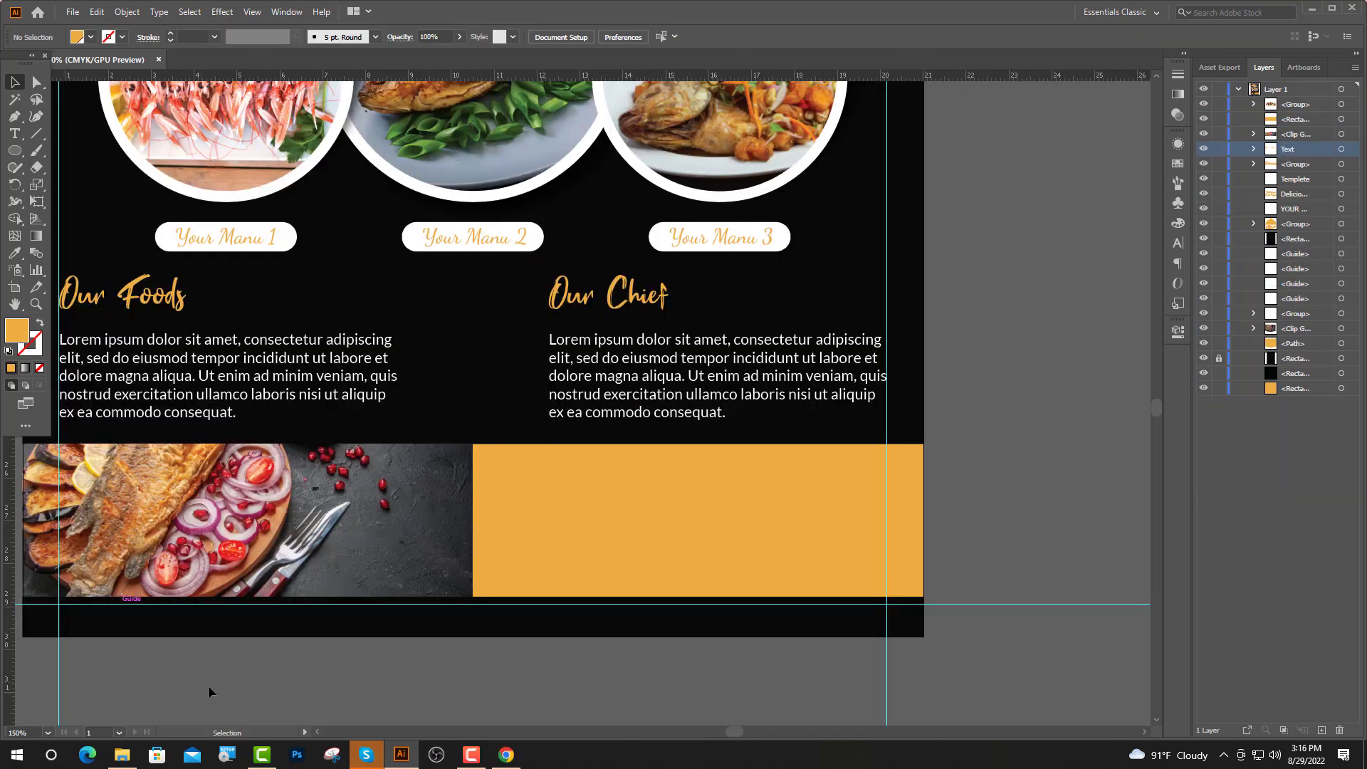
Place Qr code.png from folder 4 onto the flyer
click(123, 755)
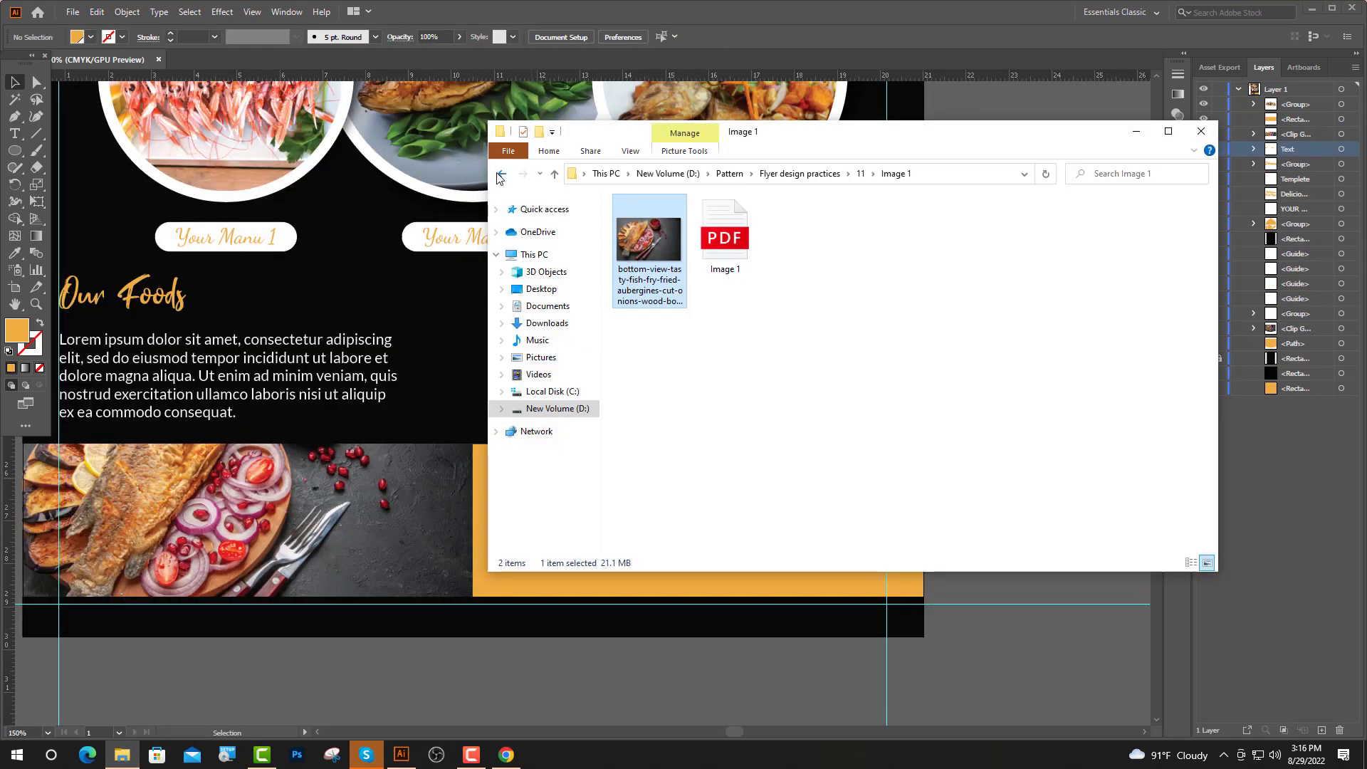
click(501, 175)
click(501, 176)
double_click(647, 264)
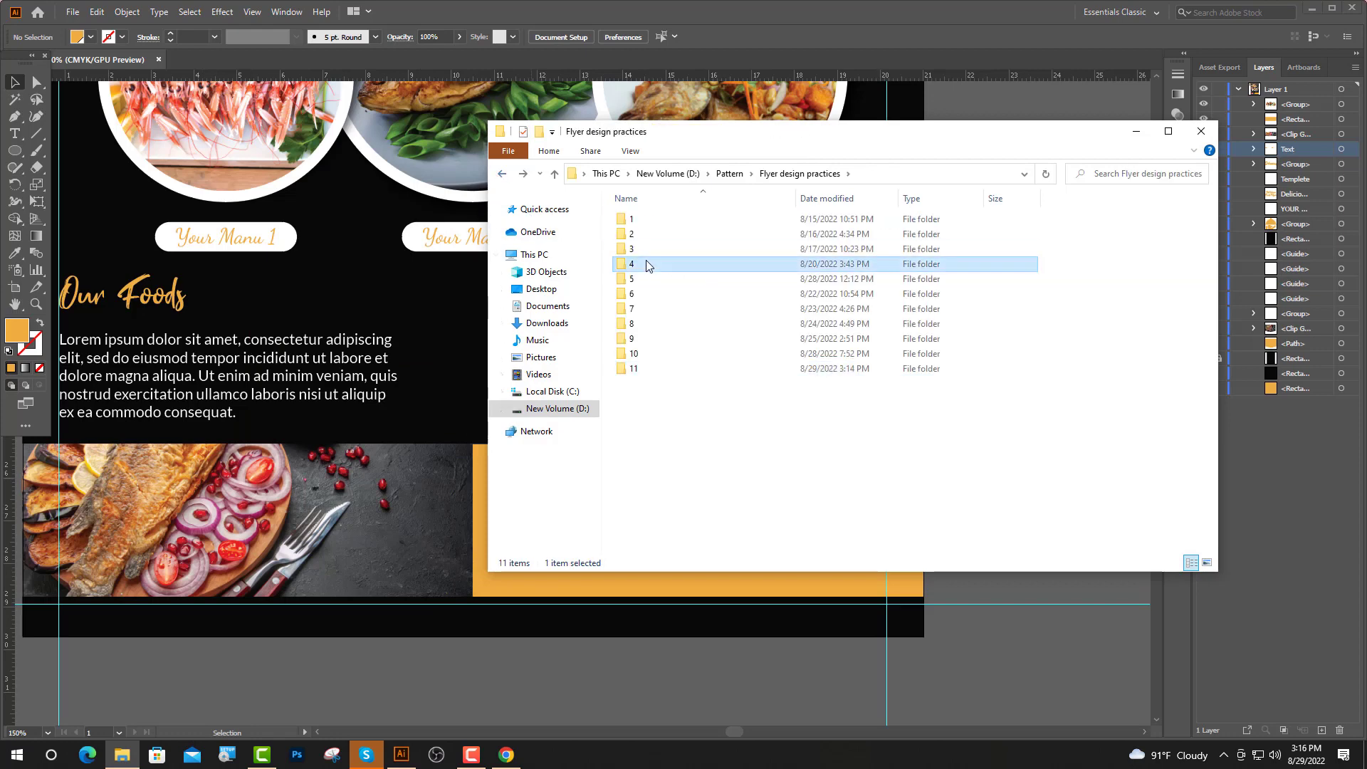
click(644, 324)
drag(499, 617, 412, 718)
click(613, 527)
Shrink the QR code to about 1.85 cm and move it onto the orange footer
scroll(611, 523, down, 3)
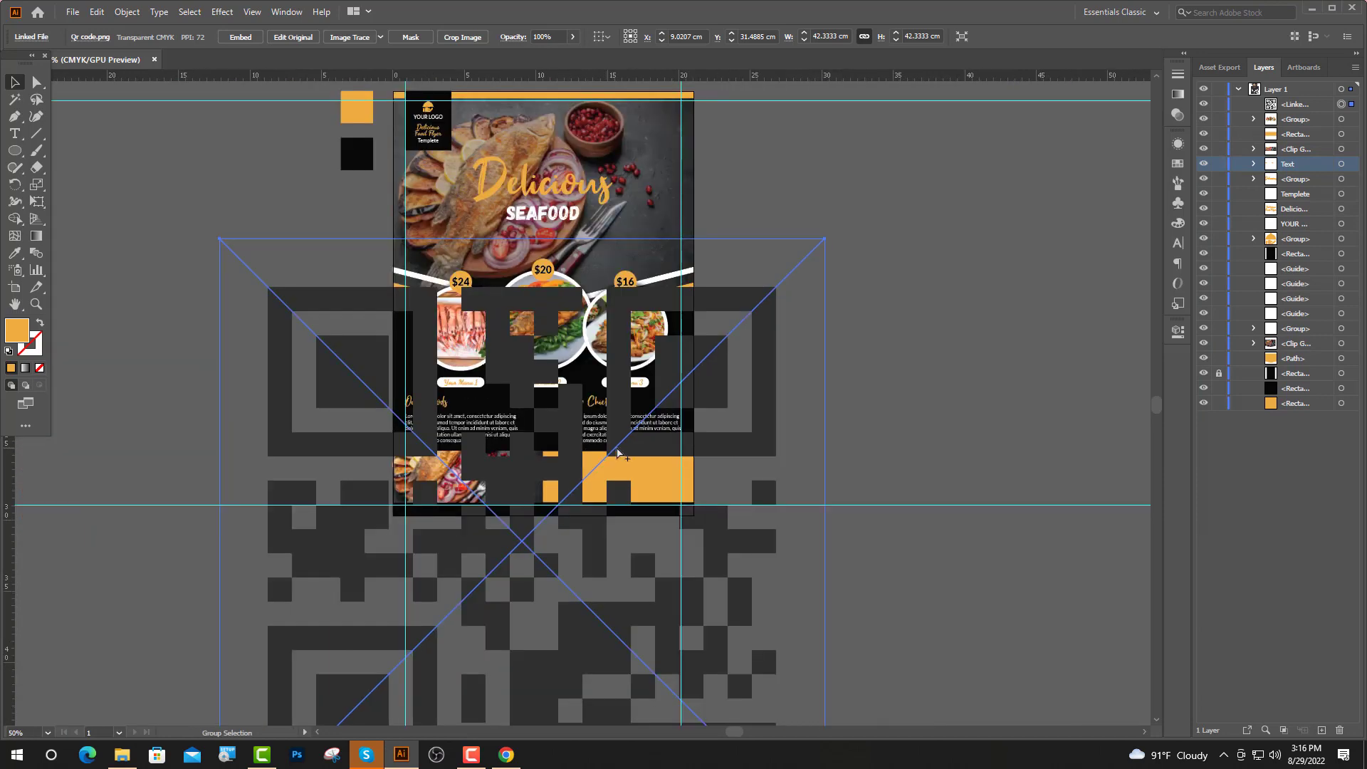
drag(523, 236, 548, 424)
scroll(548, 552, up, 2)
drag(550, 558, 742, 520)
drag(638, 293, 649, 464)
scroll(648, 463, up, 3)
drag(634, 534, 829, 366)
scroll(829, 366, up, 2)
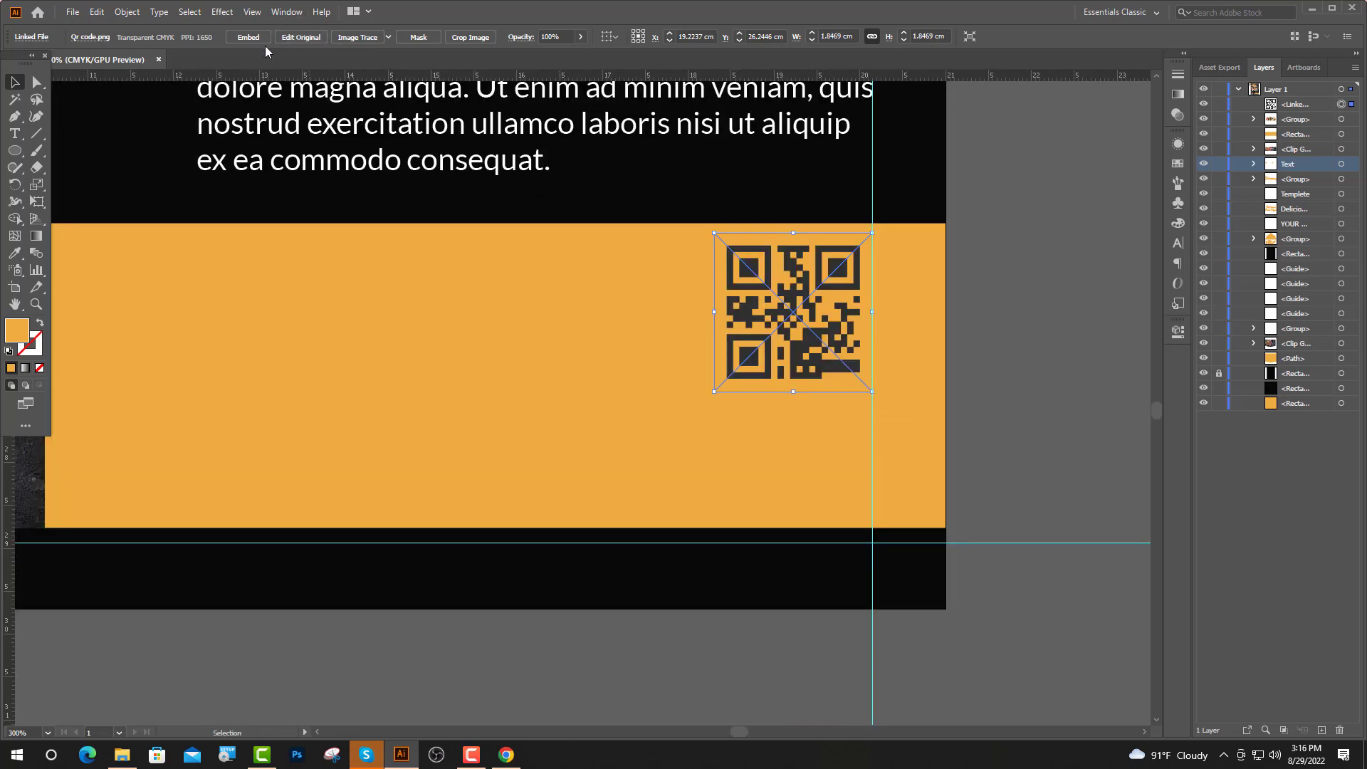
Image Trace and Expand the QR code, then delete its white background
click(382, 38)
click(383, 38)
key(a)
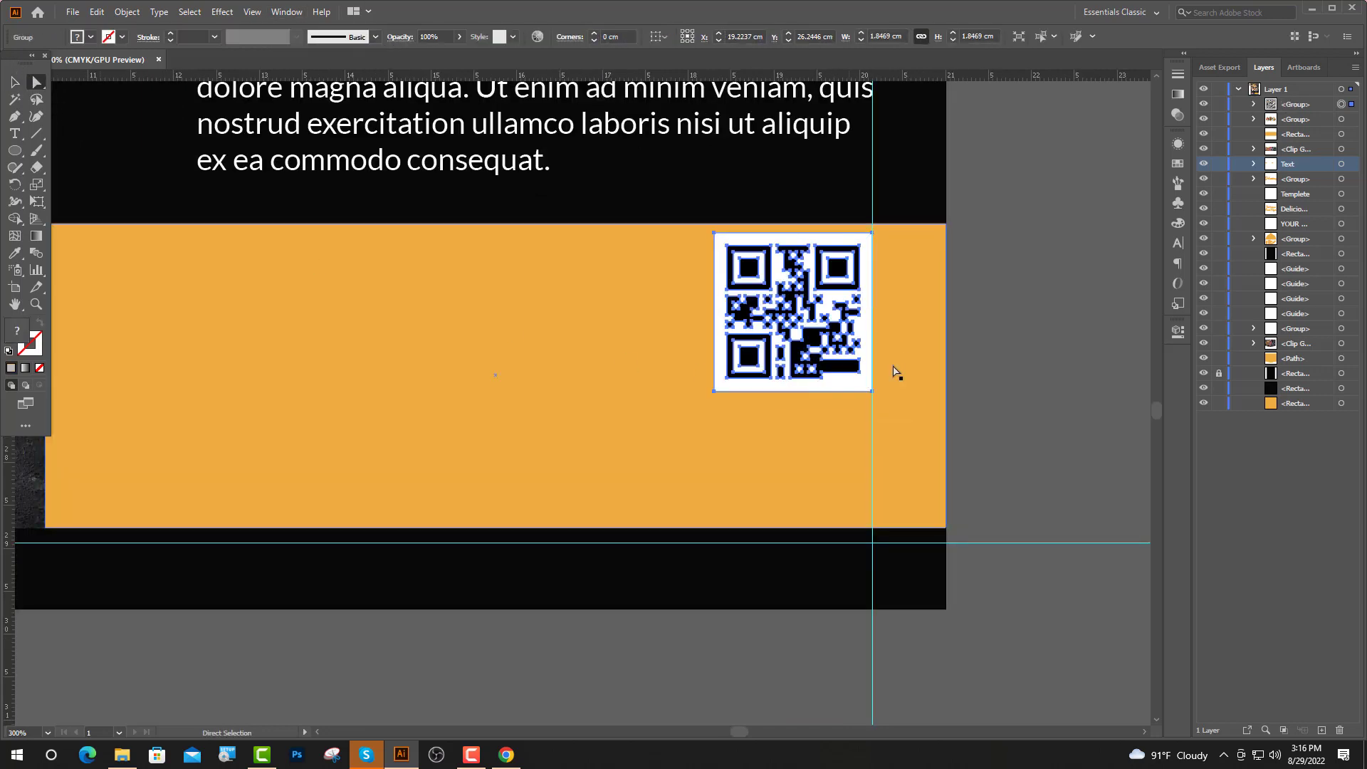
click(896, 371)
click(849, 383)
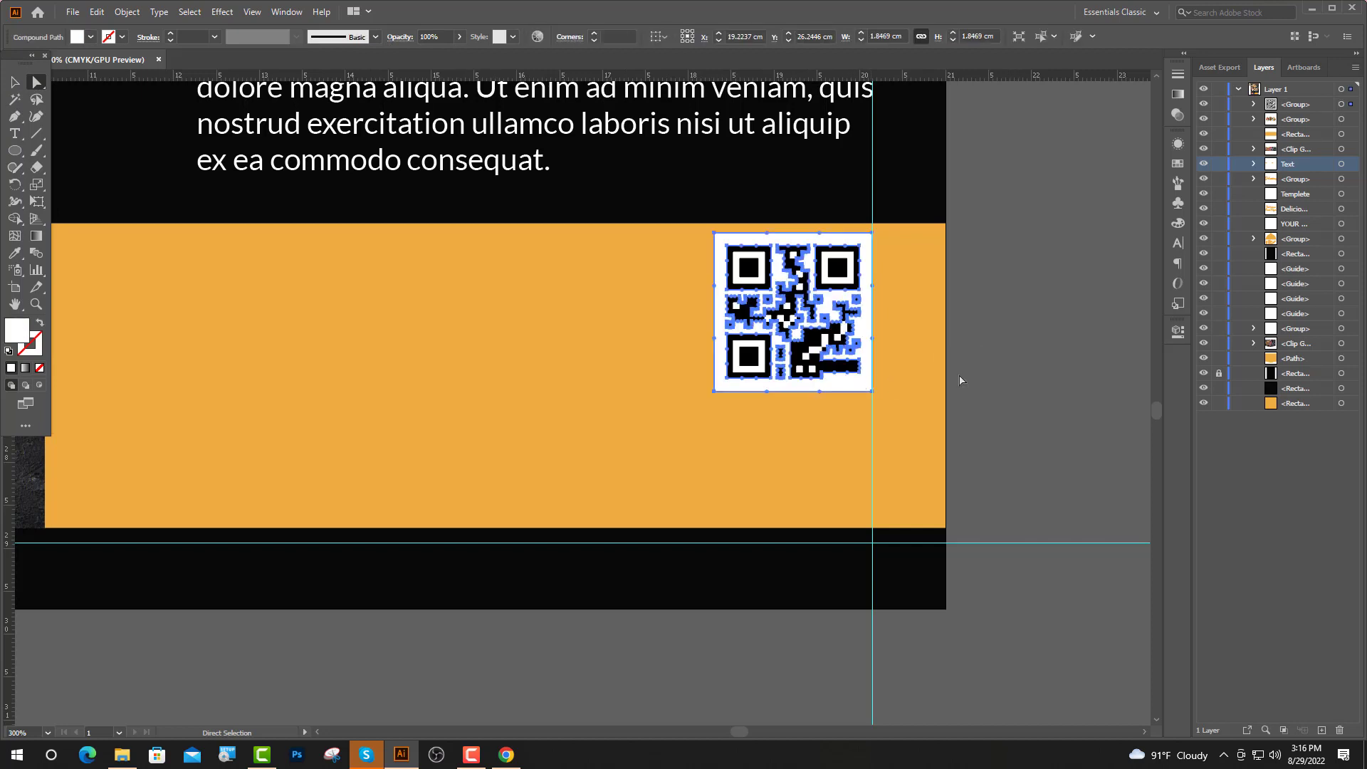
key(Delete)
Select all the QR pattern's rings, squares and staircase shape
scroll(848, 306, up, 1)
click(816, 314)
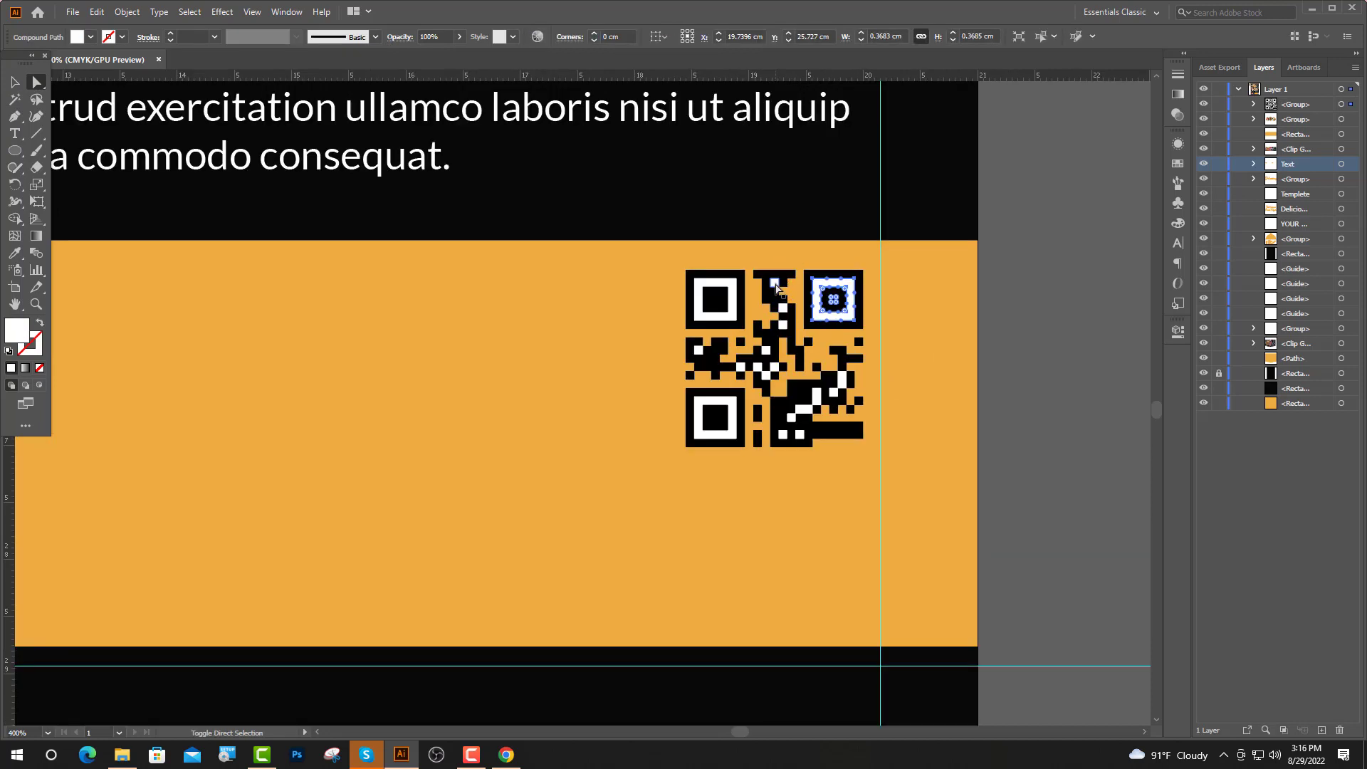
shift+click(775, 285)
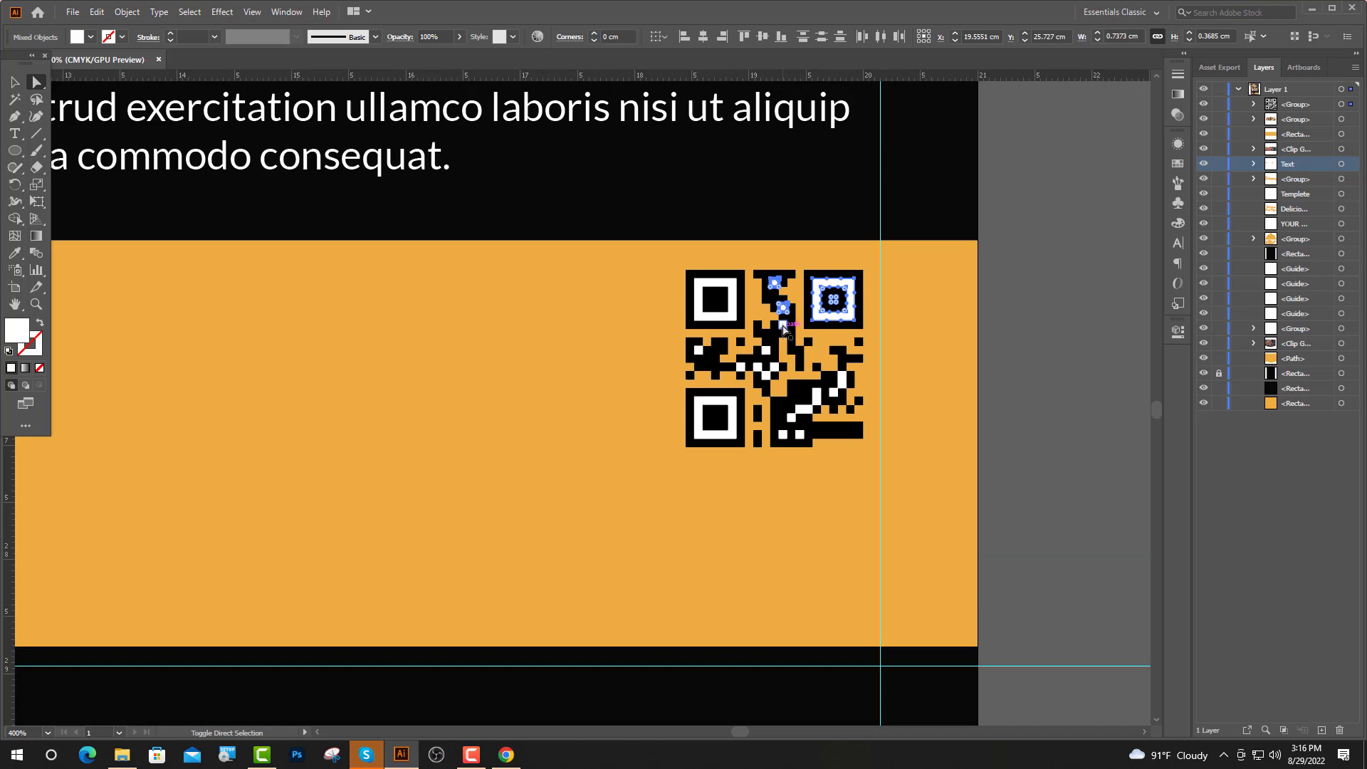
shift+click(766, 350)
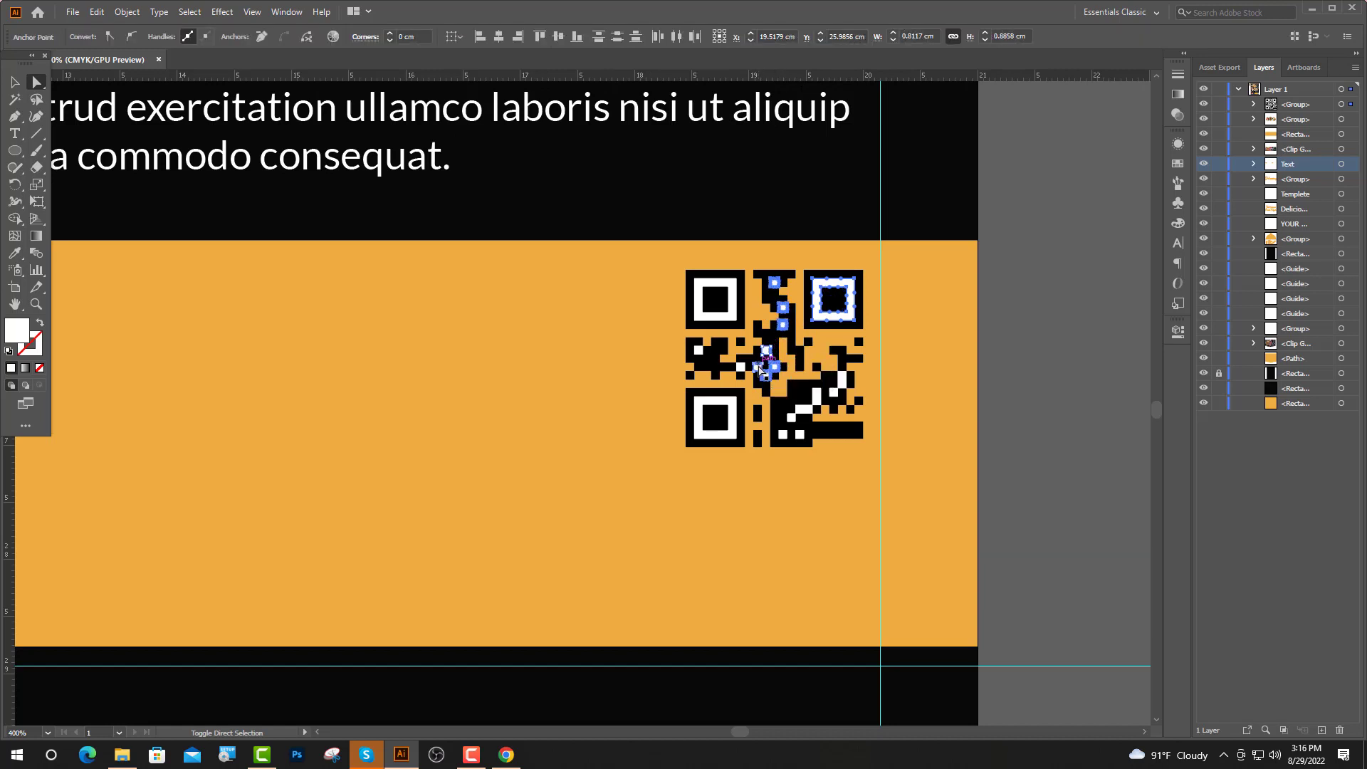
shift+click(742, 368)
shift+click(700, 351)
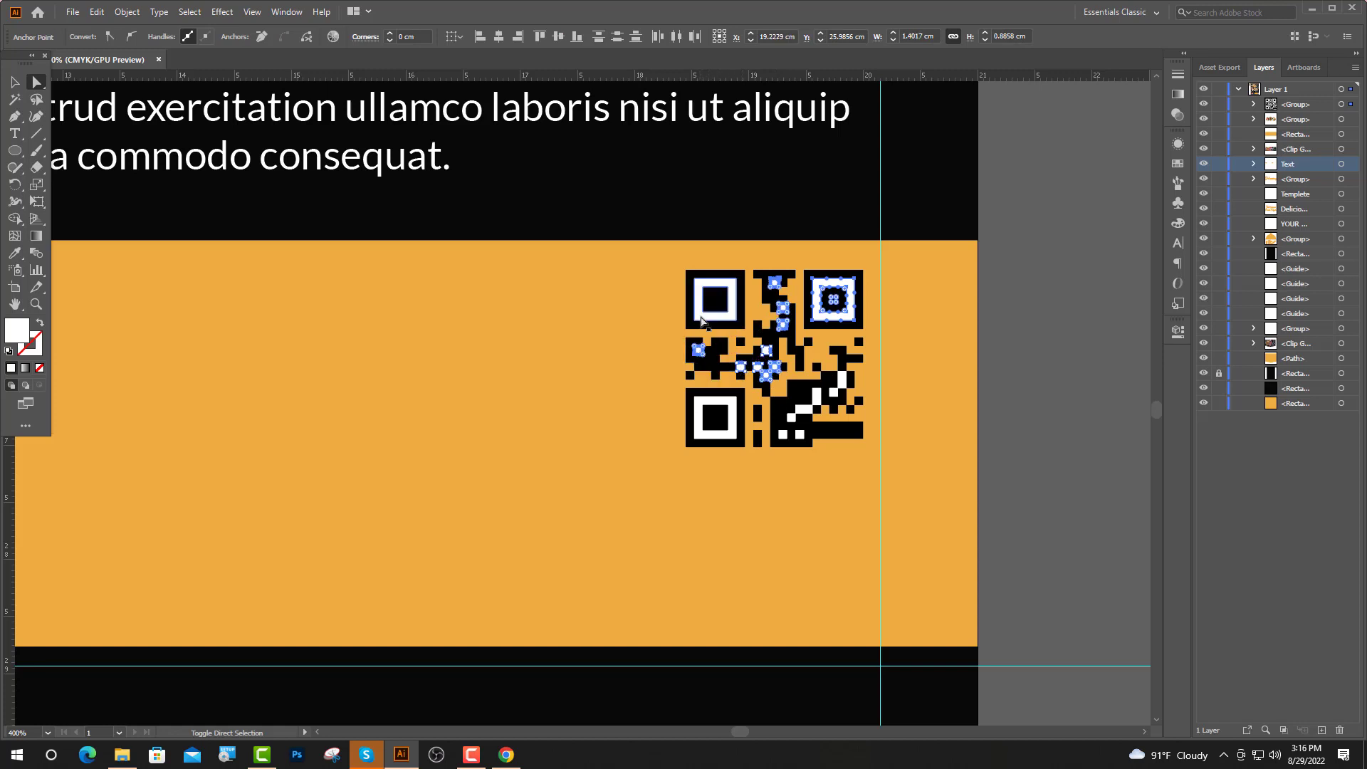
shift+click(701, 320)
shift+click(704, 406)
shift+click(800, 434)
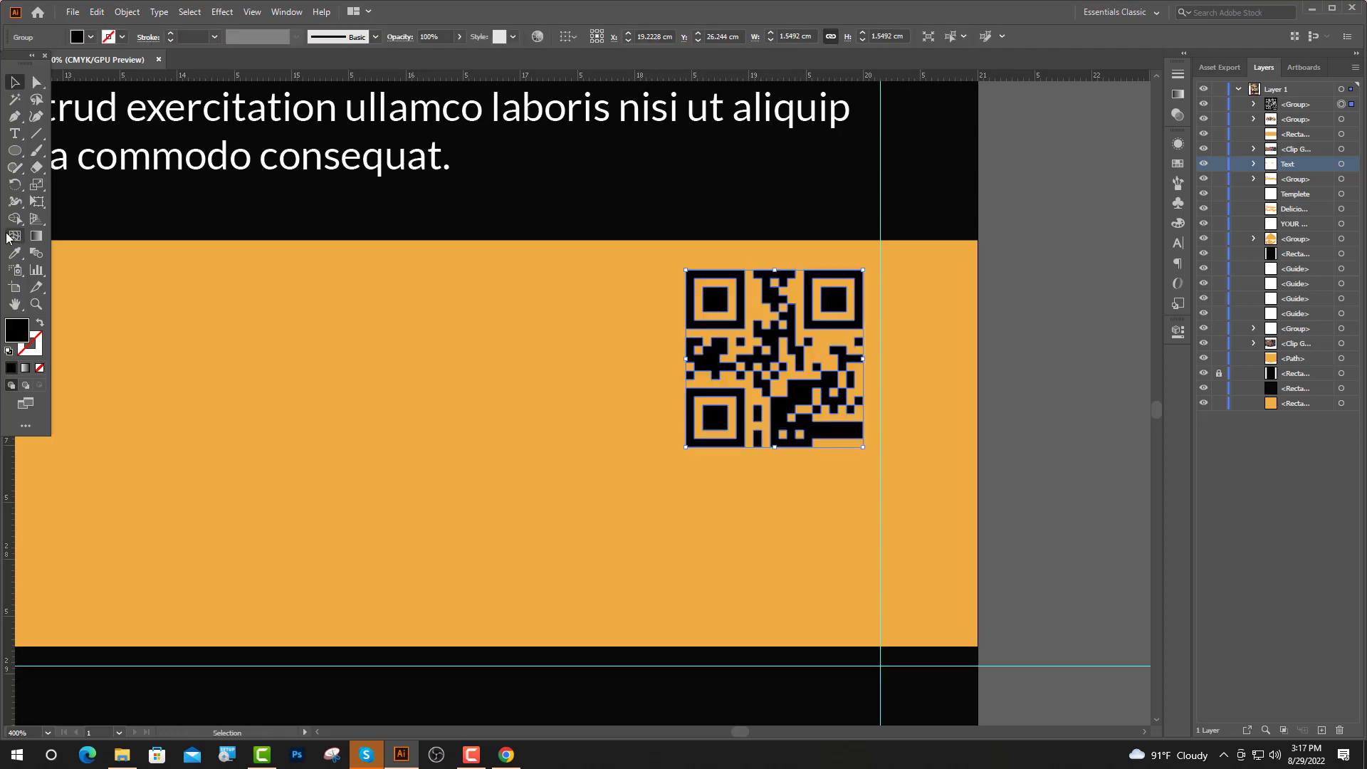
Recolour the selected QR pattern white with the Eyedropper
click(13, 254)
scroll(903, 367, down, 5)
scroll(786, 292, up, 4)
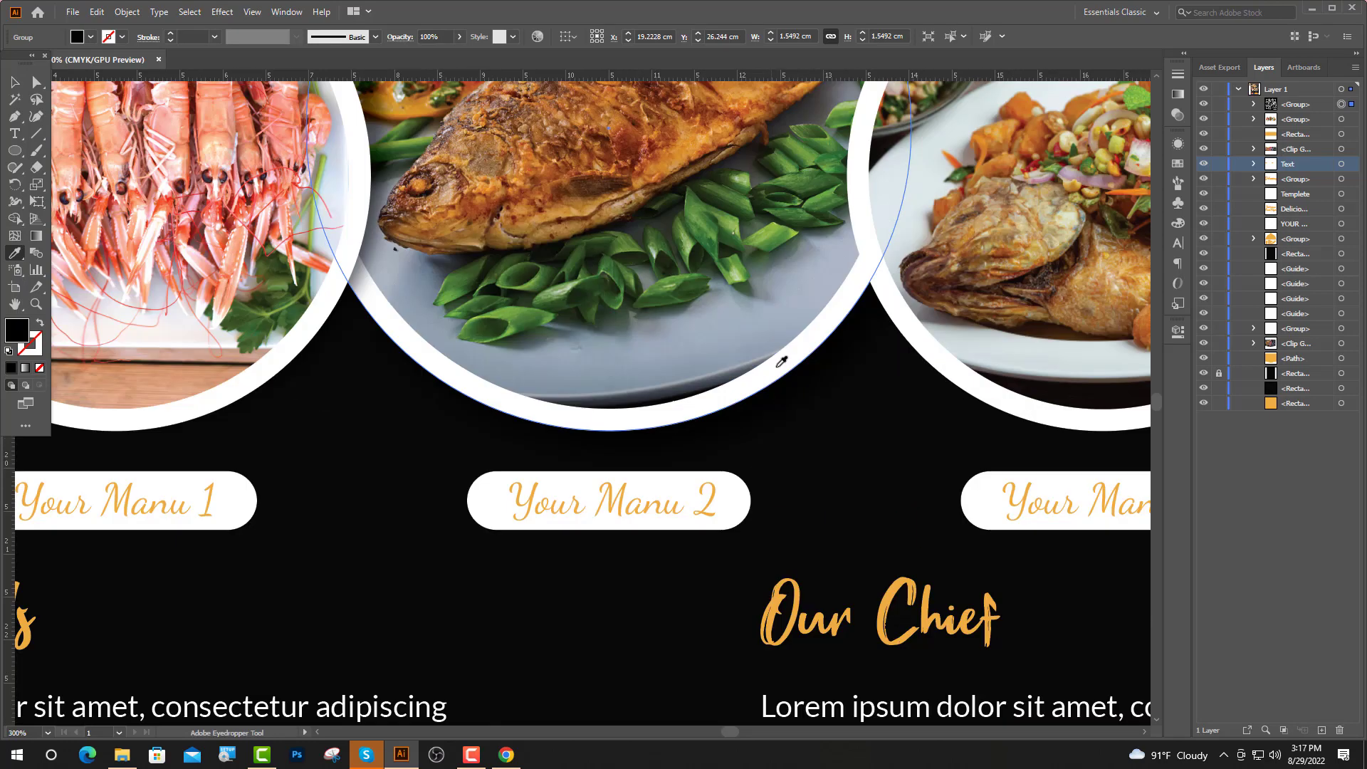
click(774, 367)
scroll(637, 411, down, 6)
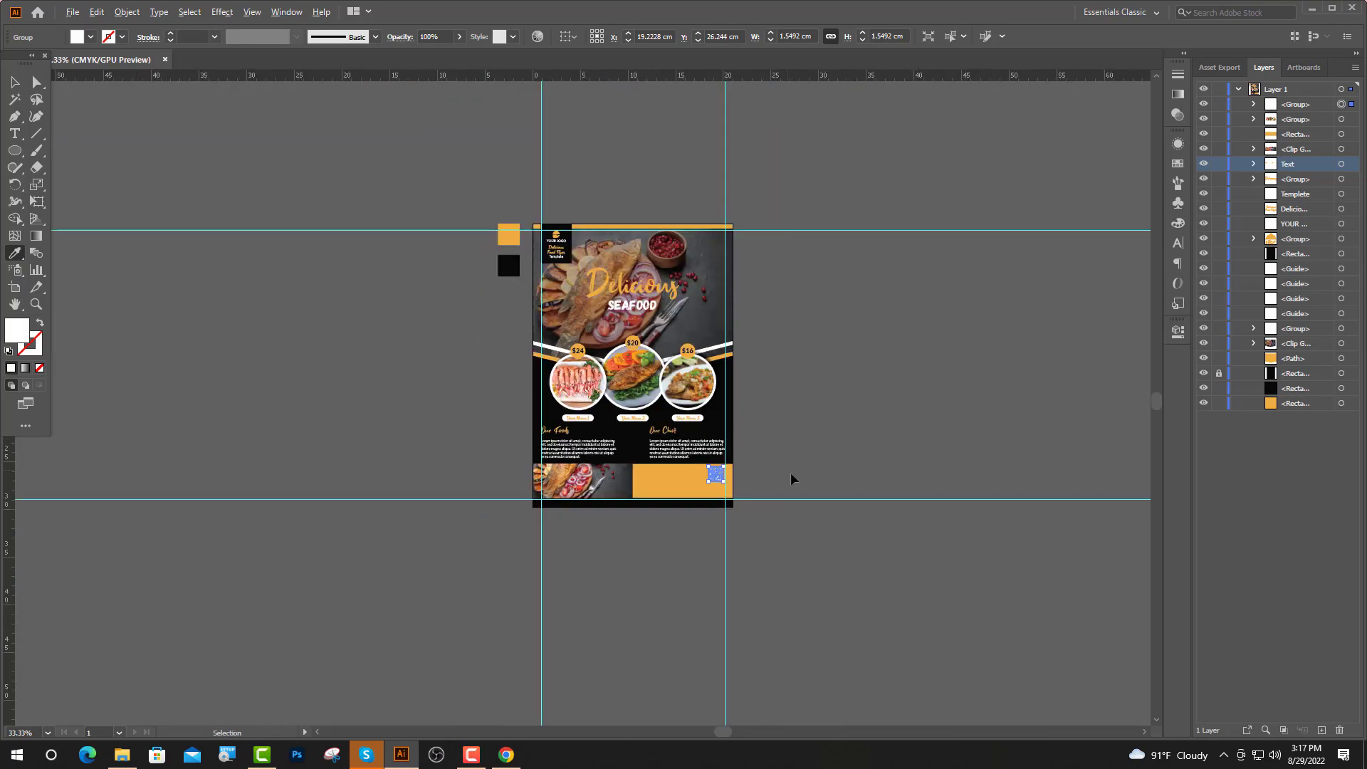
scroll(751, 479, up, 2)
scroll(704, 474, up, 7)
Draw a square over the QR code, colour it black, and send it behind the pattern
key(ctrl+shift+a)
right_click(15, 151)
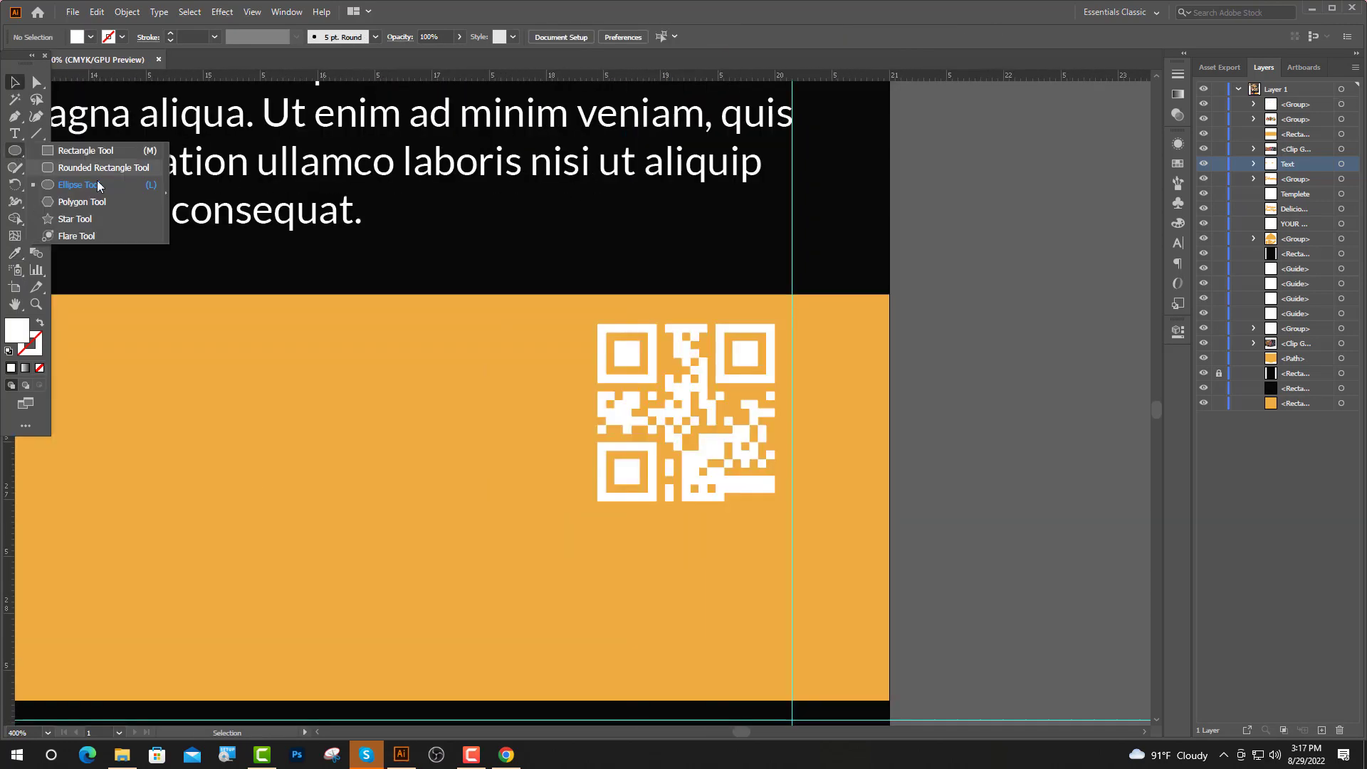
click(67, 152)
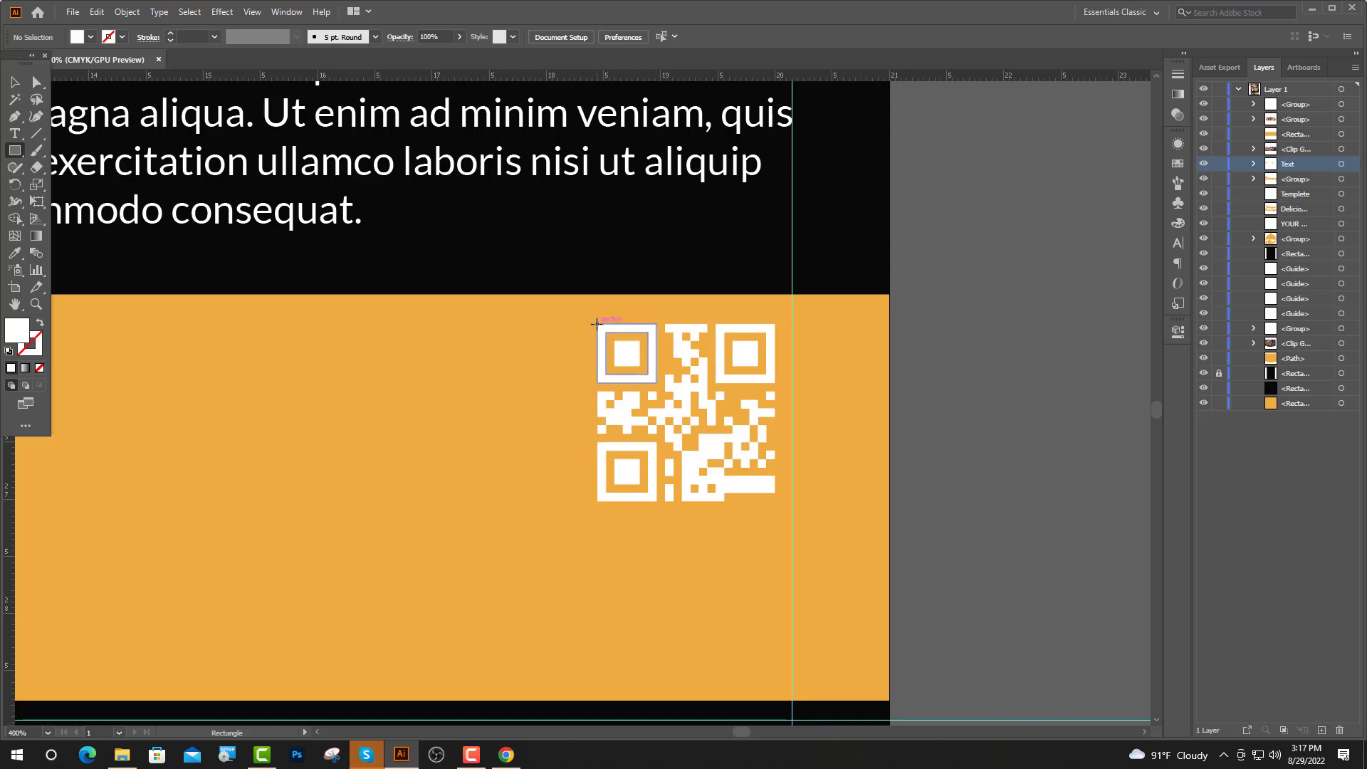
mouse_move(594, 319)
mouse_down()
mouse_move(732, 451)
mouse_move(800, 482)
mouse_move(781, 504)
mouse_up()
click(15, 82)
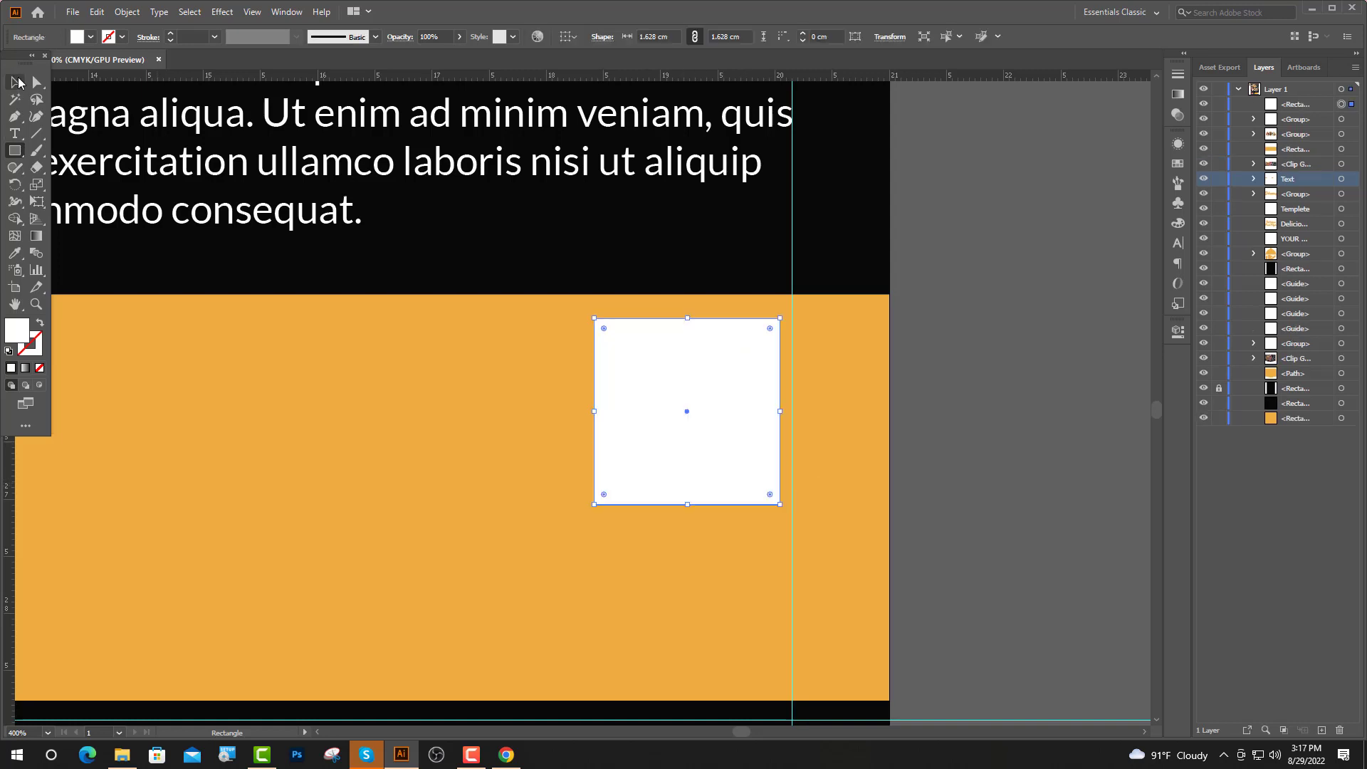
click(14, 254)
click(571, 223)
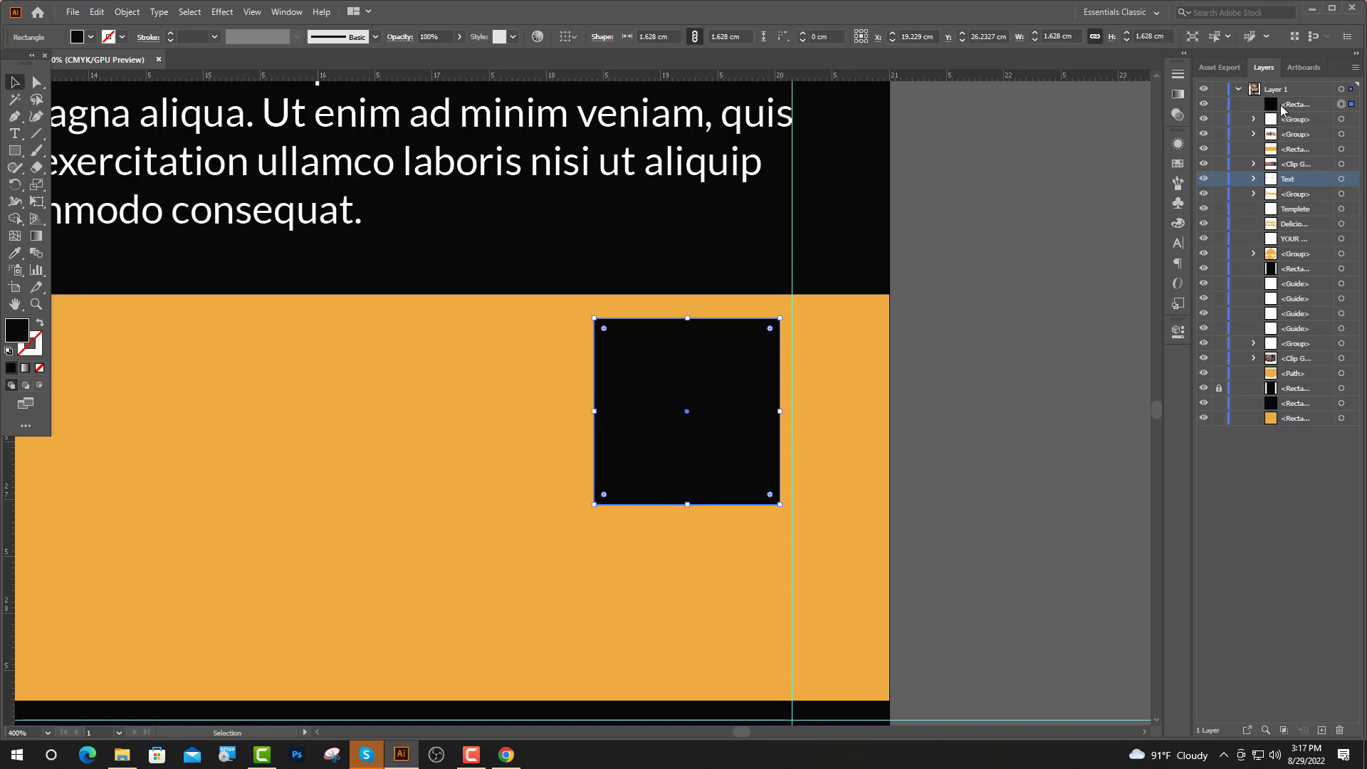
drag(1280, 105, 1270, 109)
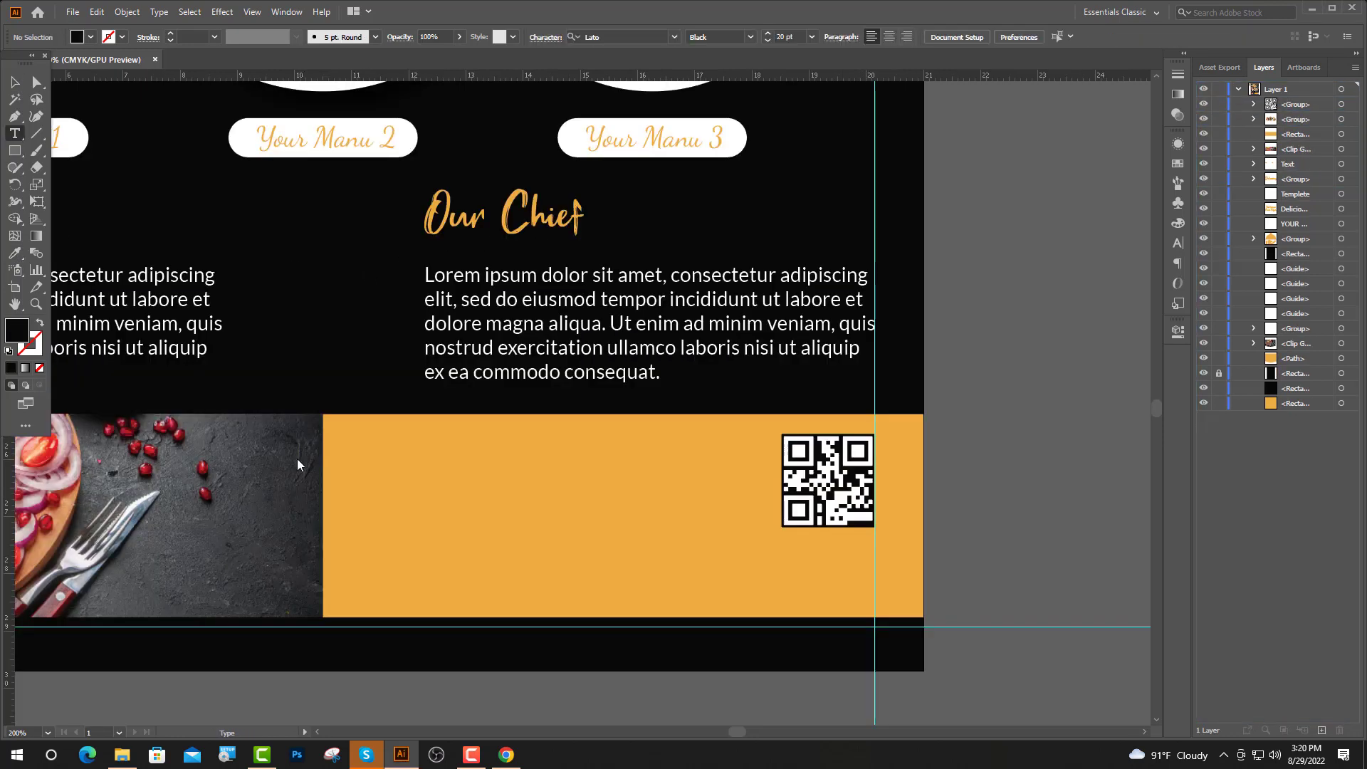
Create right-aligned 14 pt placeholder text in the footer and move it beside the QR code
click(425, 456)
scroll(684, 285, up, 1)
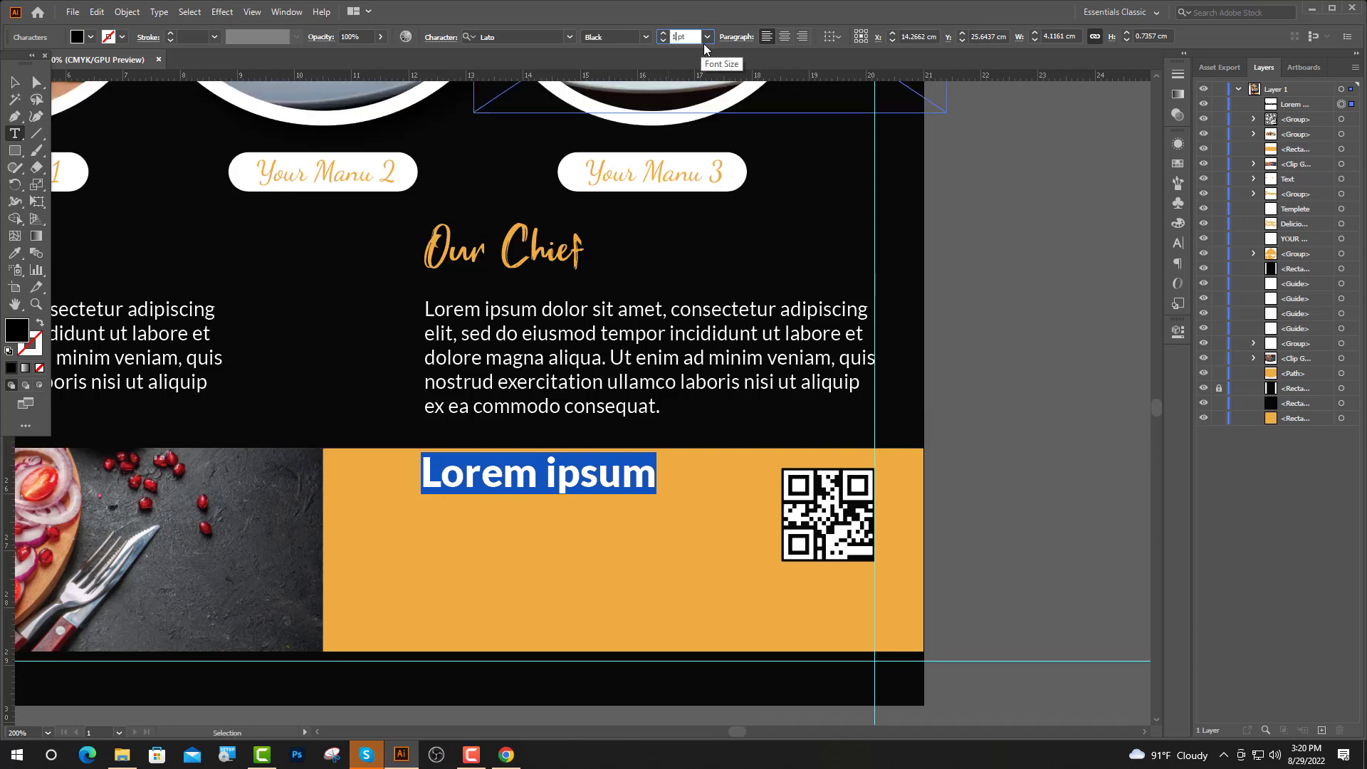
text(4)
key(Return)
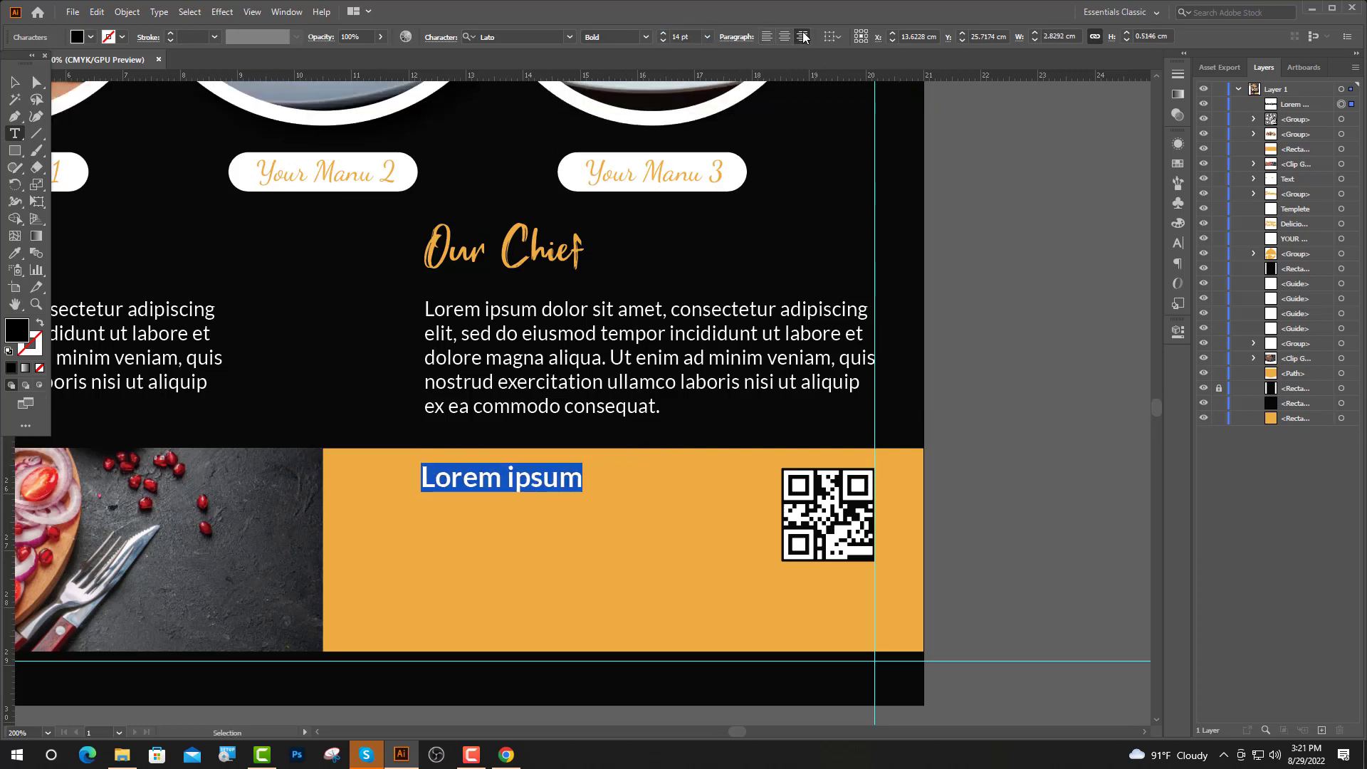
click(803, 38)
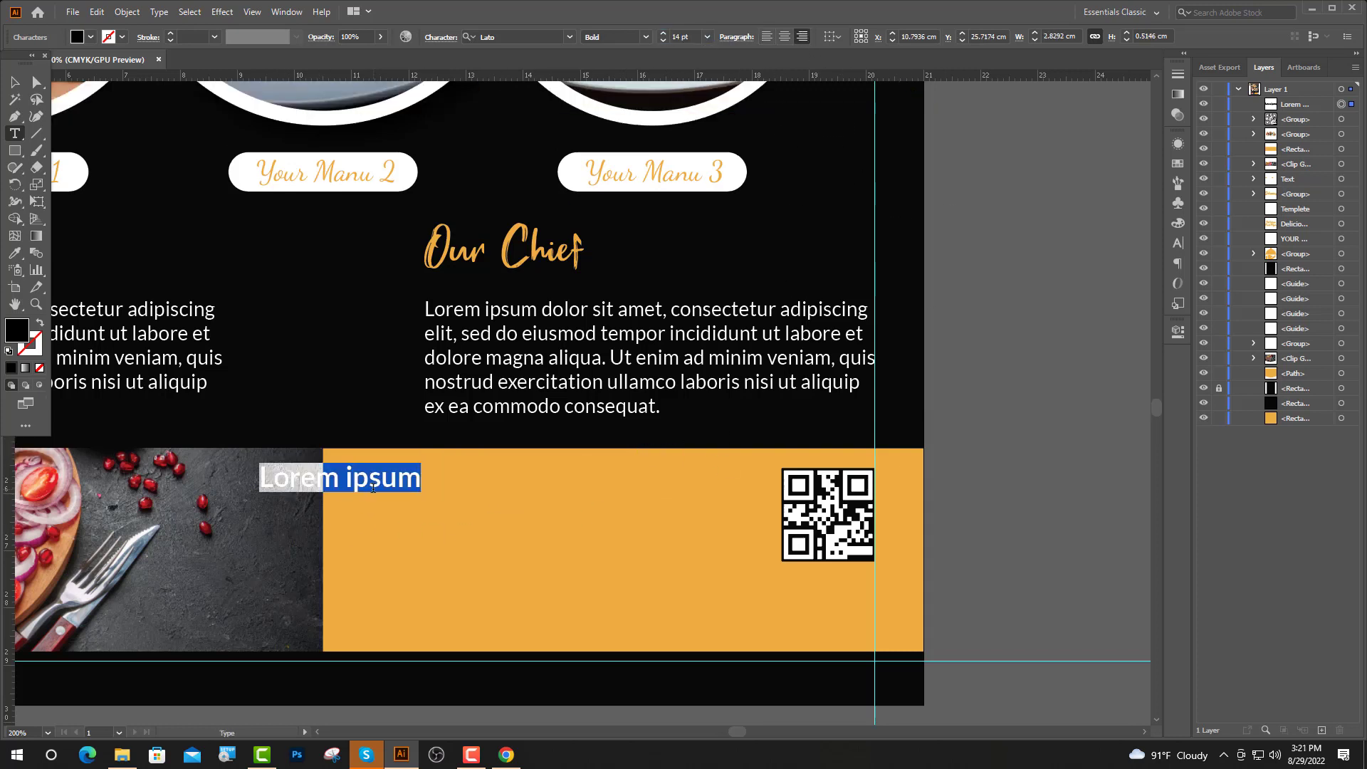
click(10, 87)
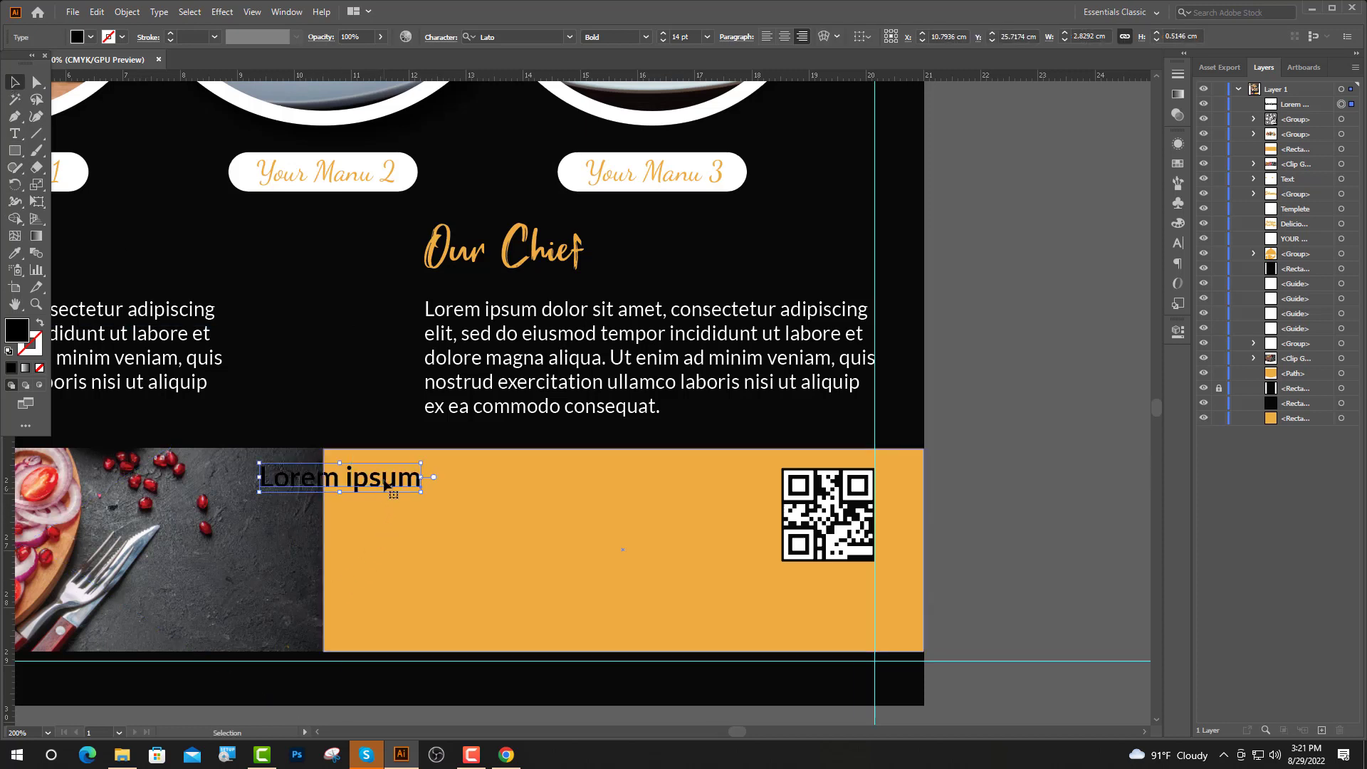
drag(391, 479, 620, 507)
Type 'CALL NOW' and 'FOR DELIVERY SERVICES', then add the phone number at 18 pt
key(t)
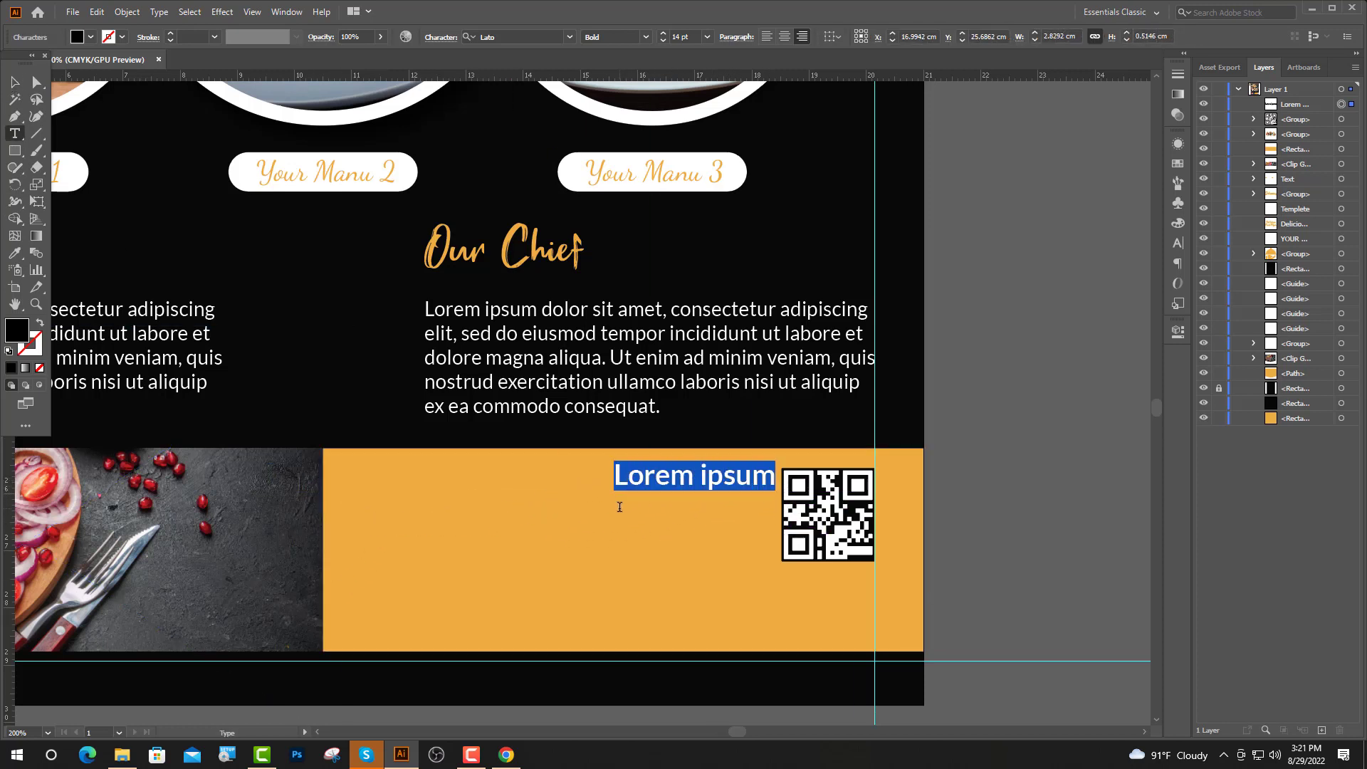
text(CAL)
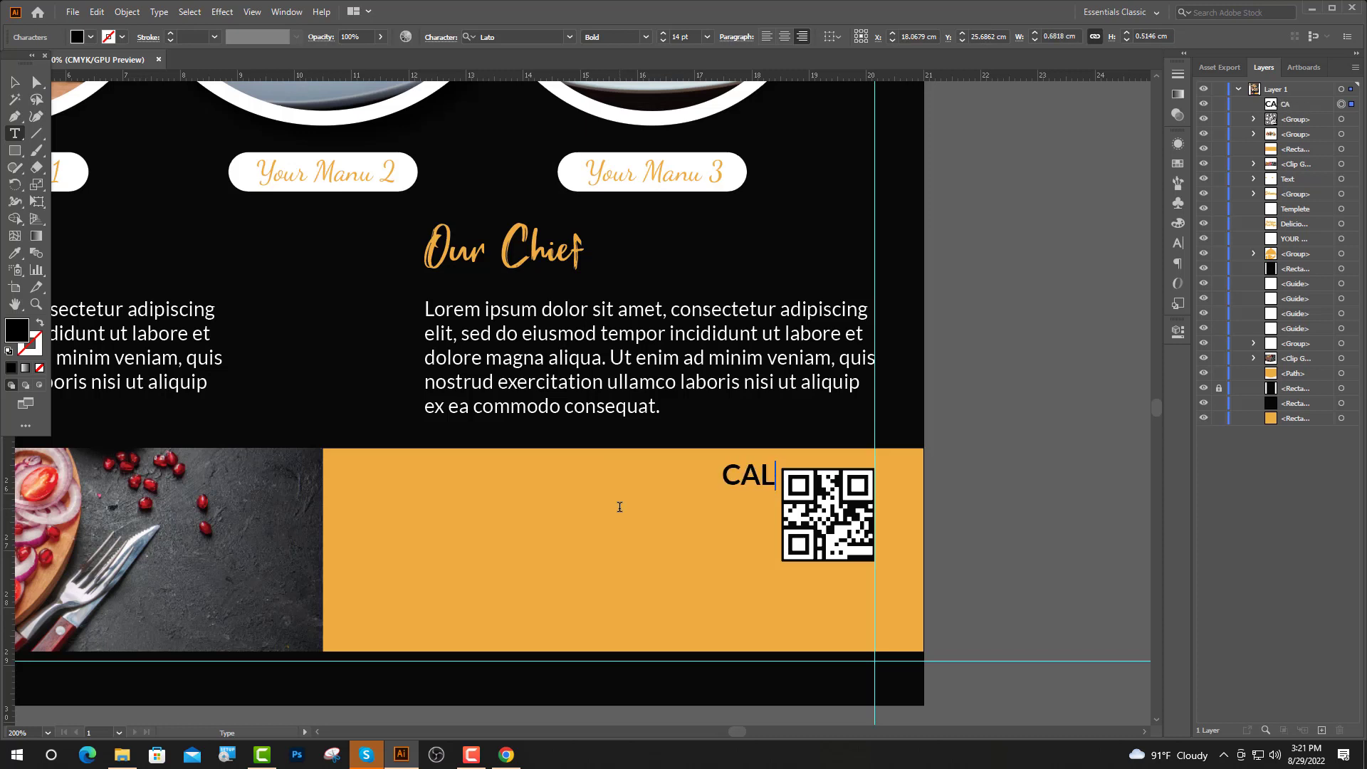
text(L NOW)
key(Return)
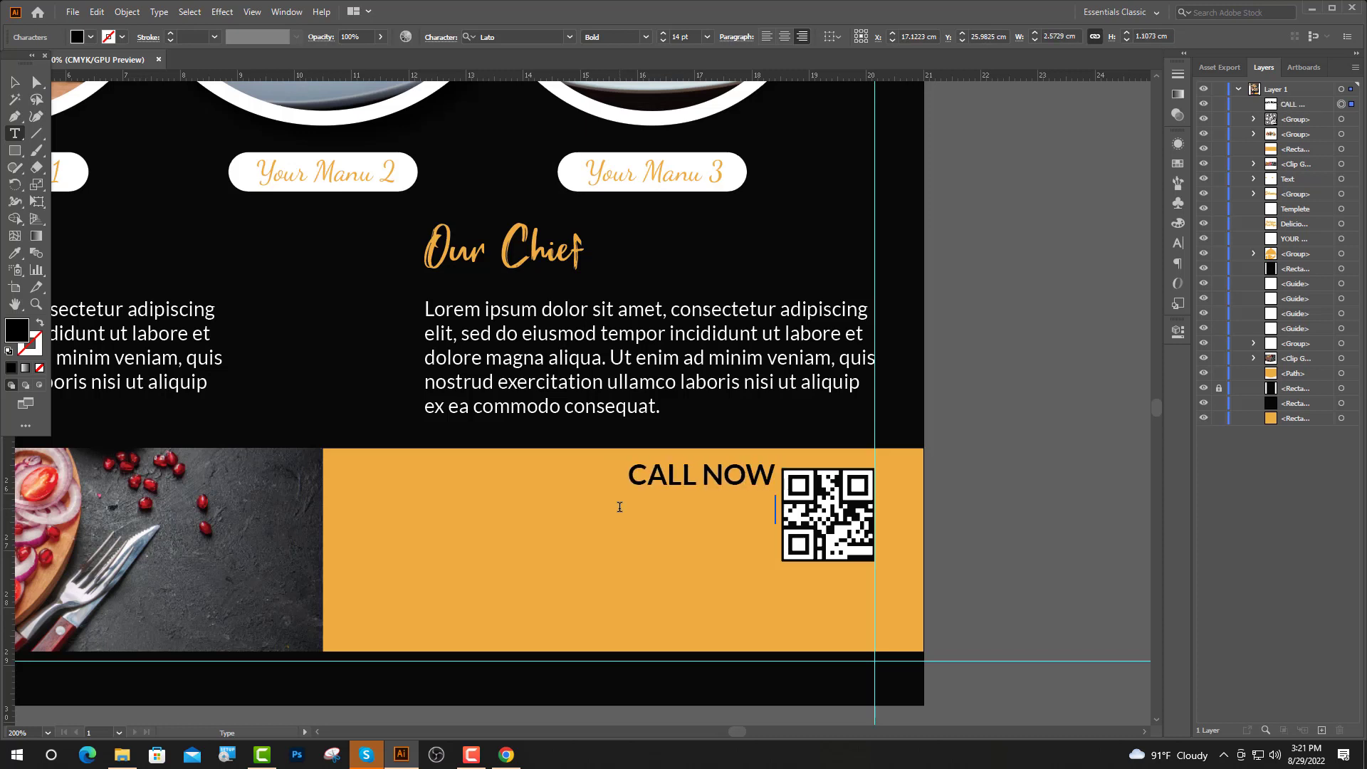
text(FOR DEL)
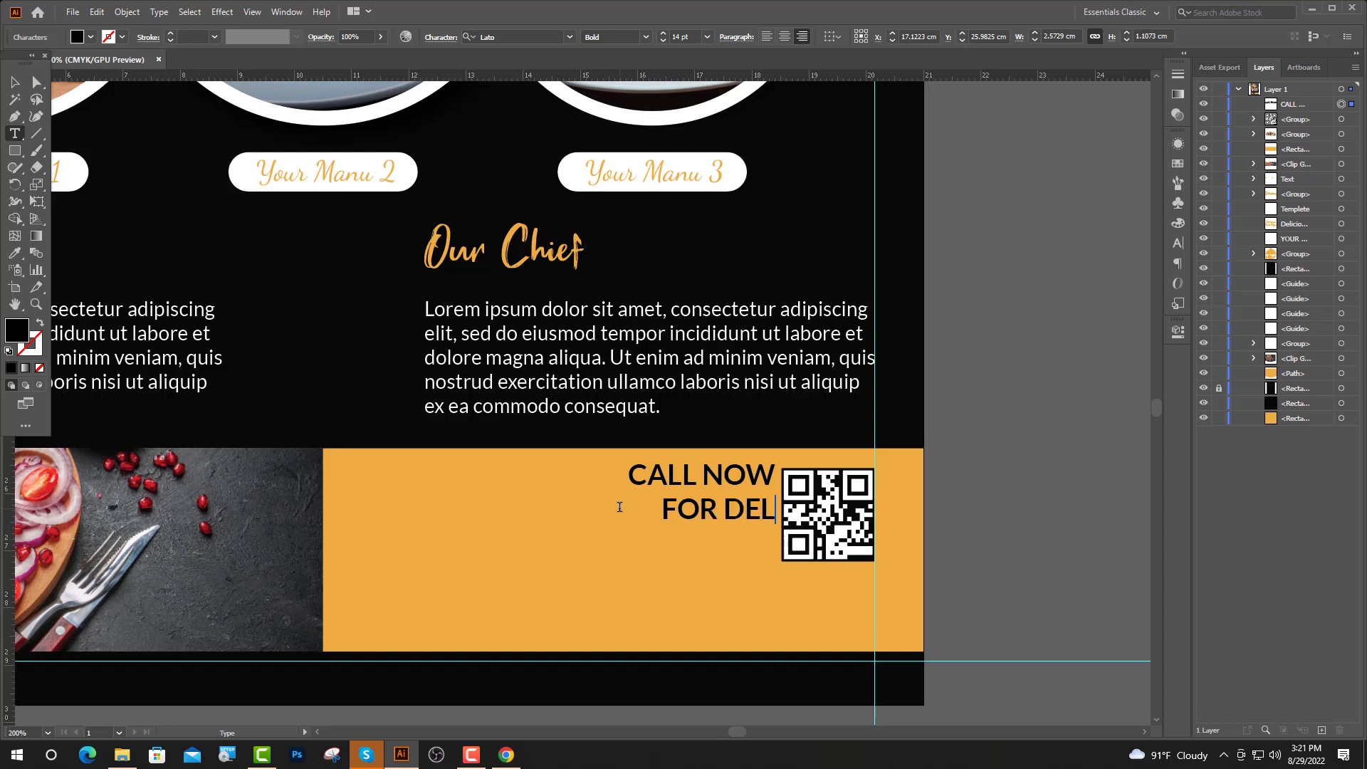
text(IVERY )
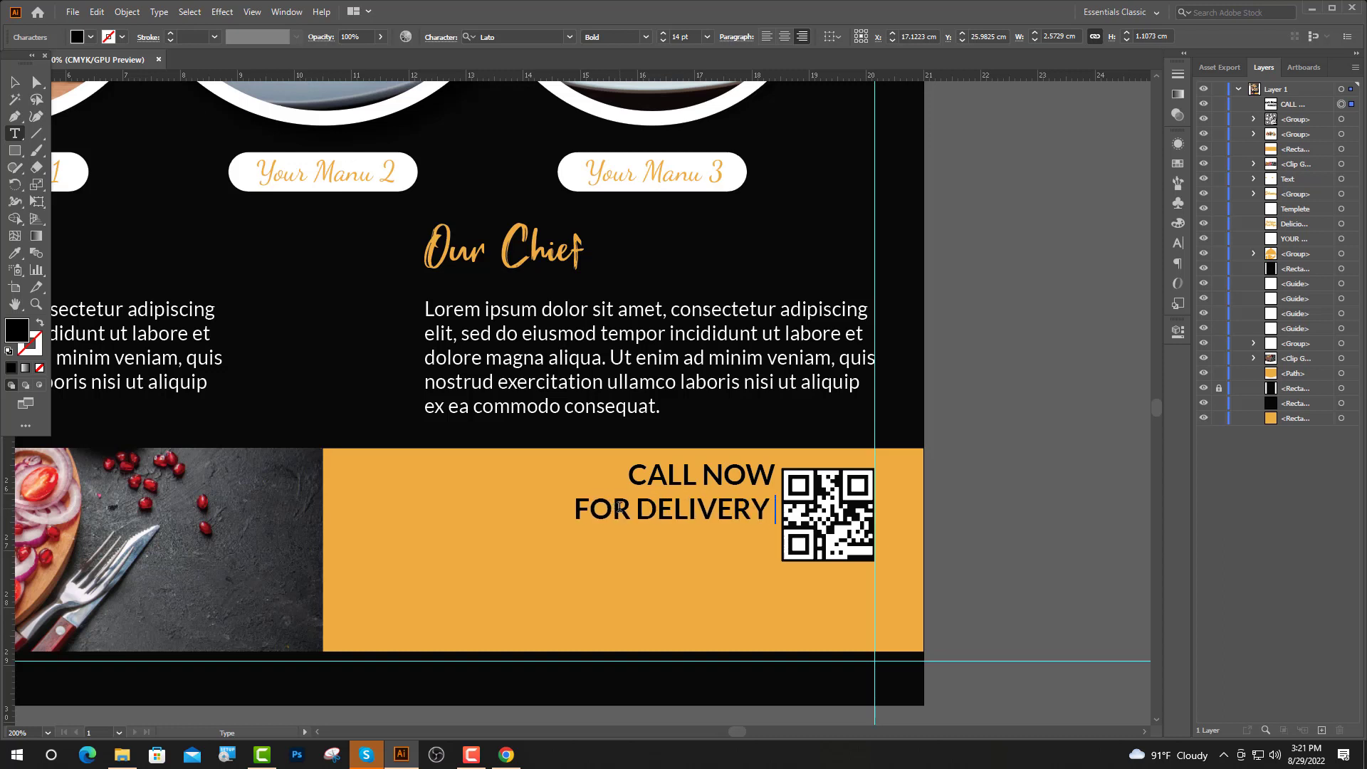
text(SERVICES)
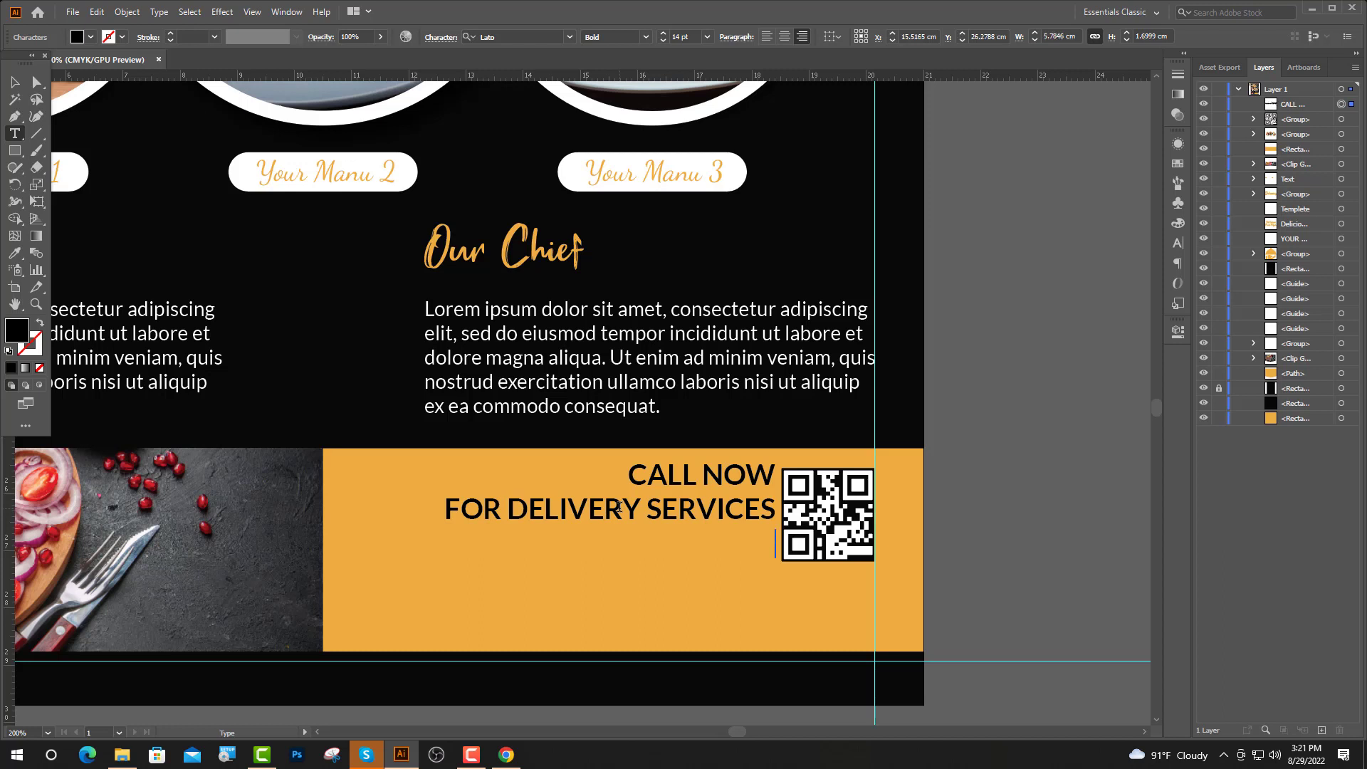
click(680, 36)
text(1)
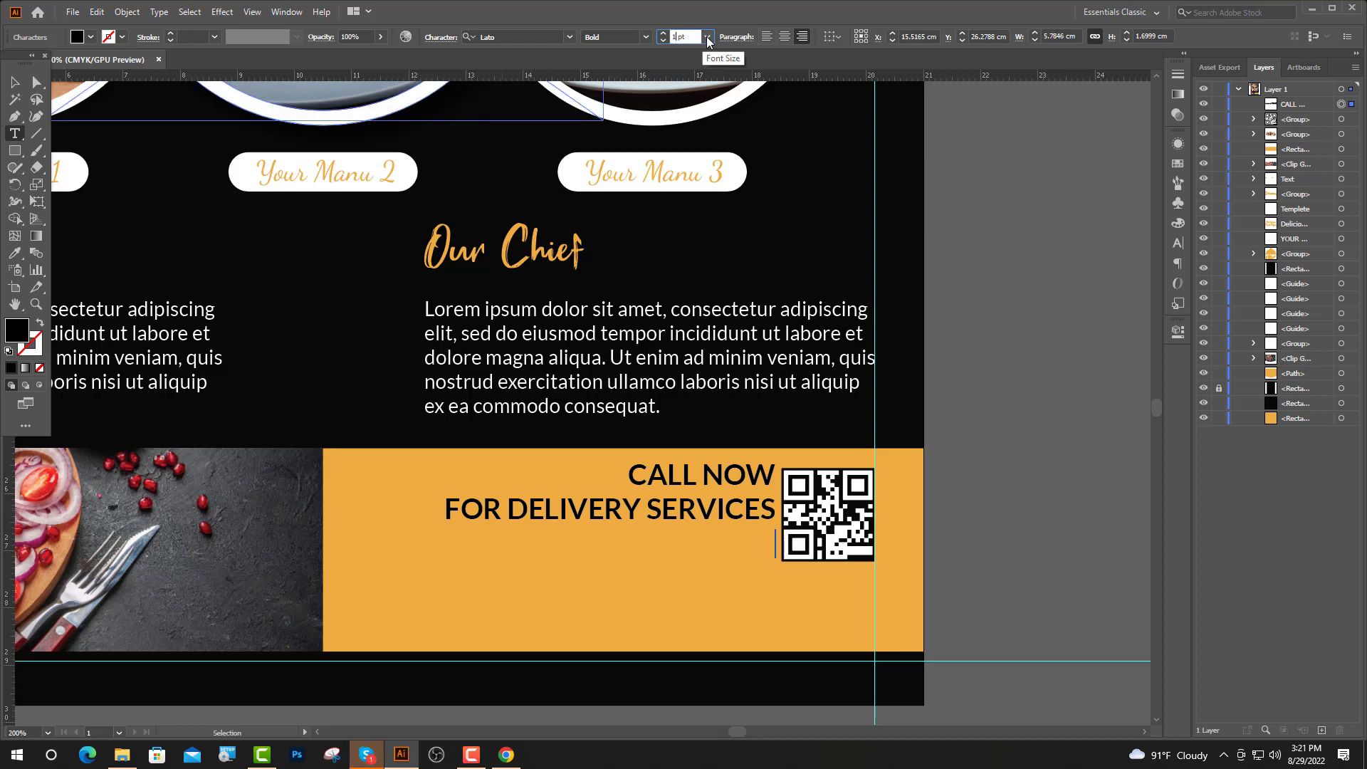
text(8)
key(Return)
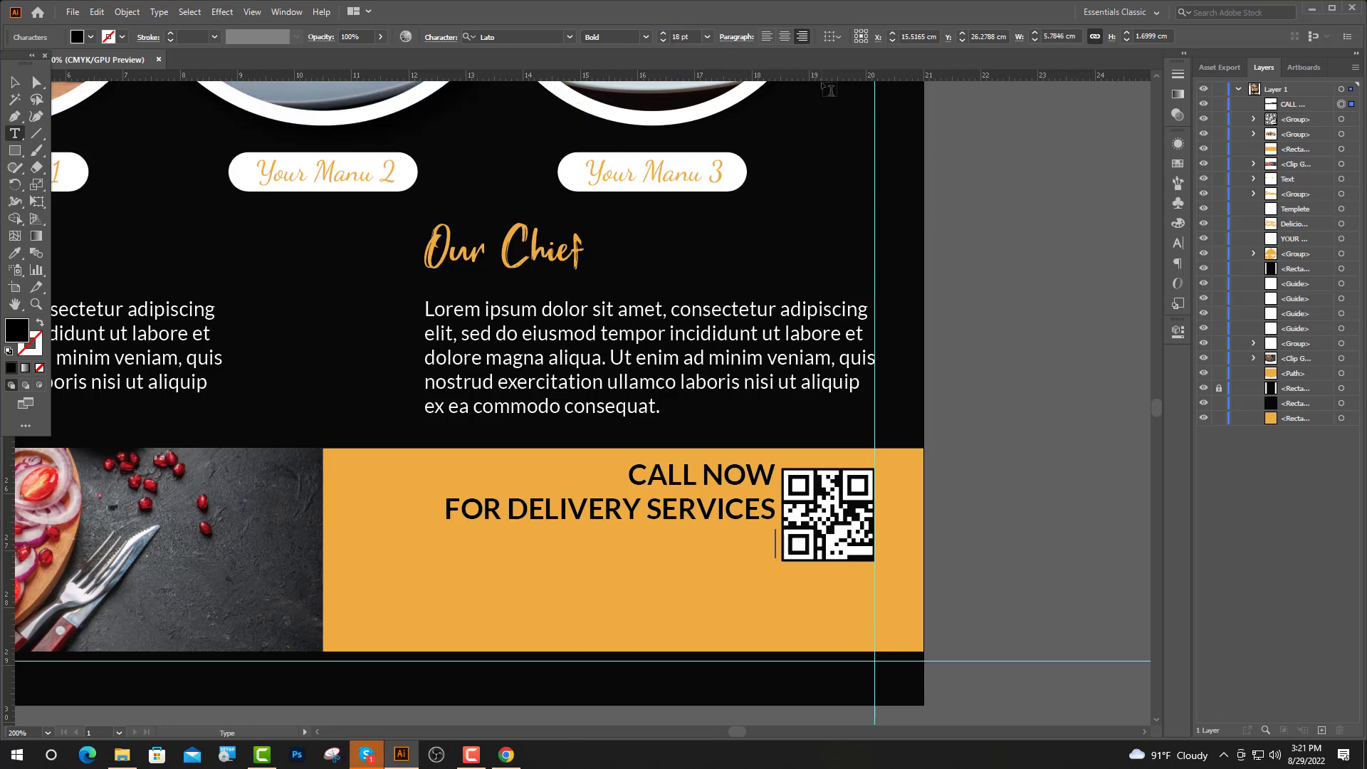
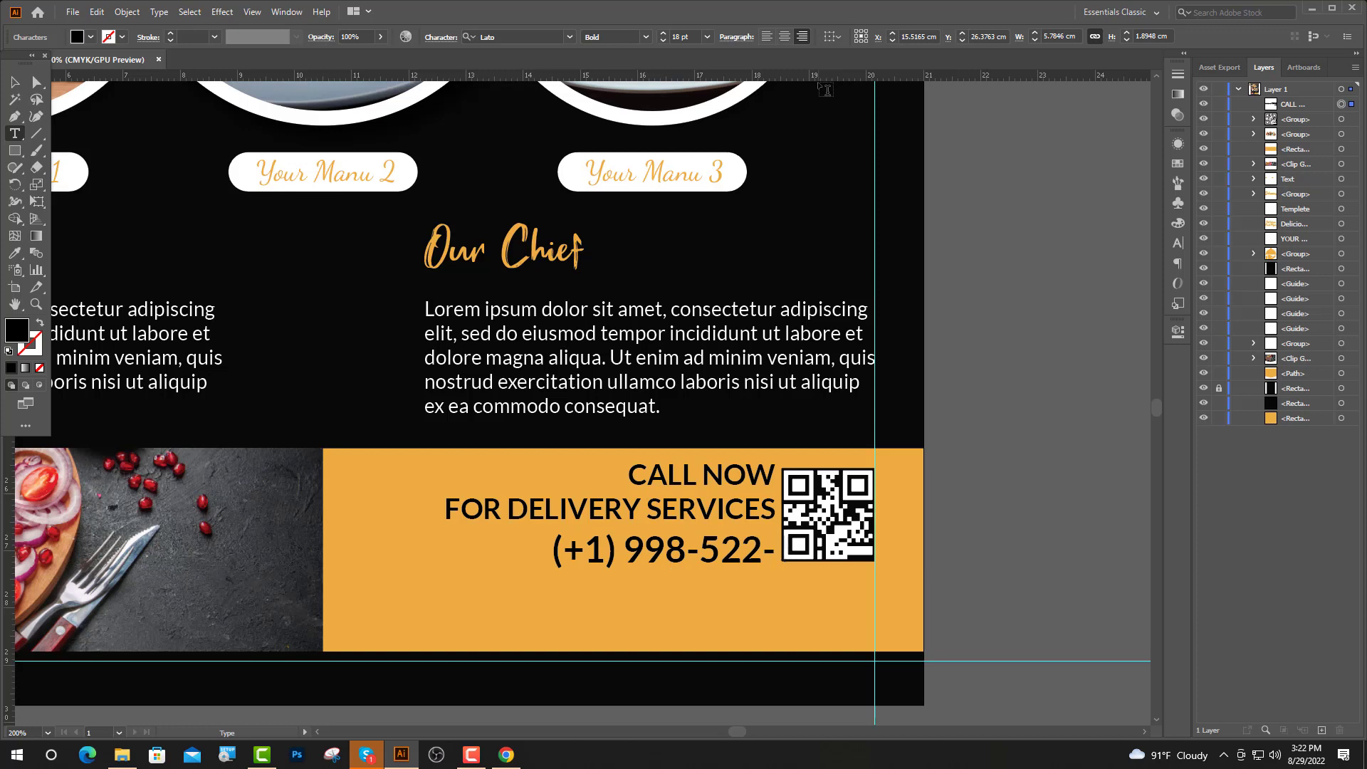
Set the phone number line to 20 pt and make it white like the menu labels
drag(775, 552, 468, 559)
click(676, 36)
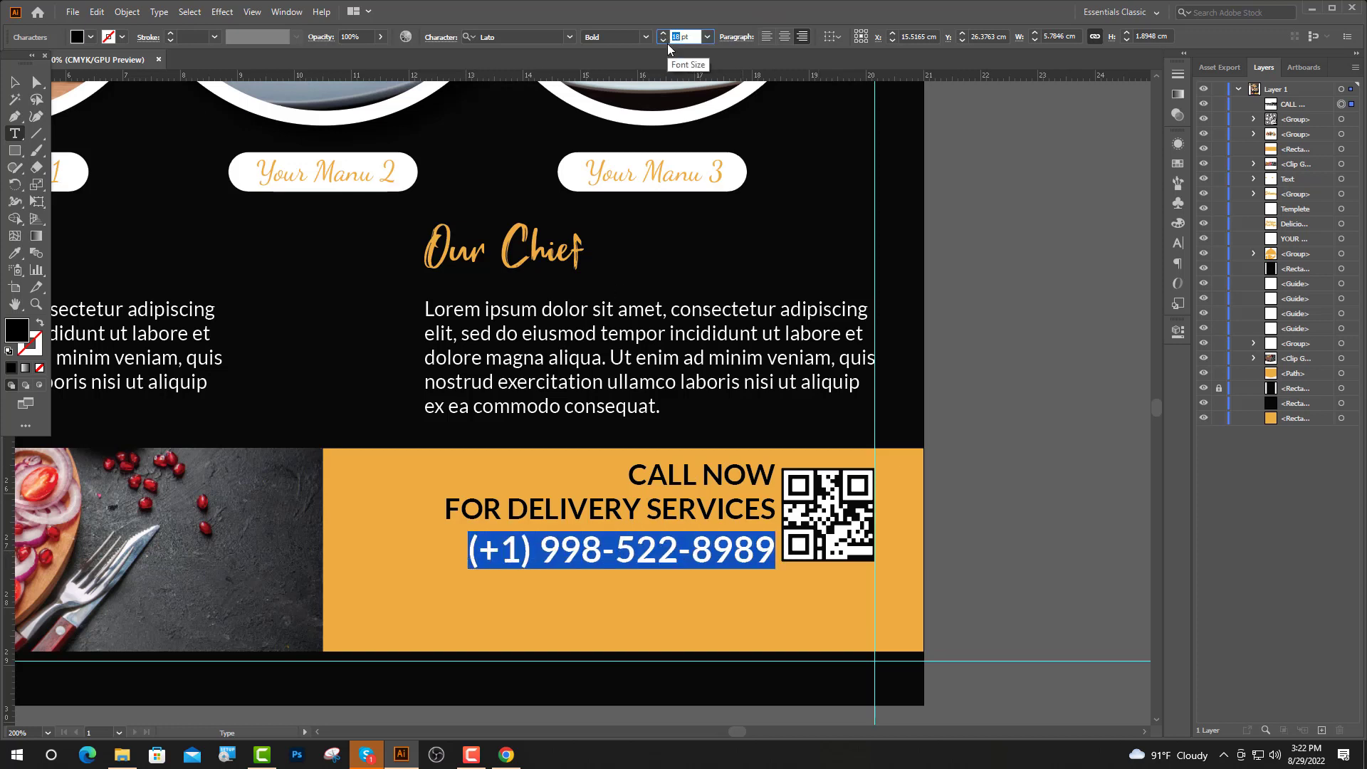
key(Return)
click(15, 253)
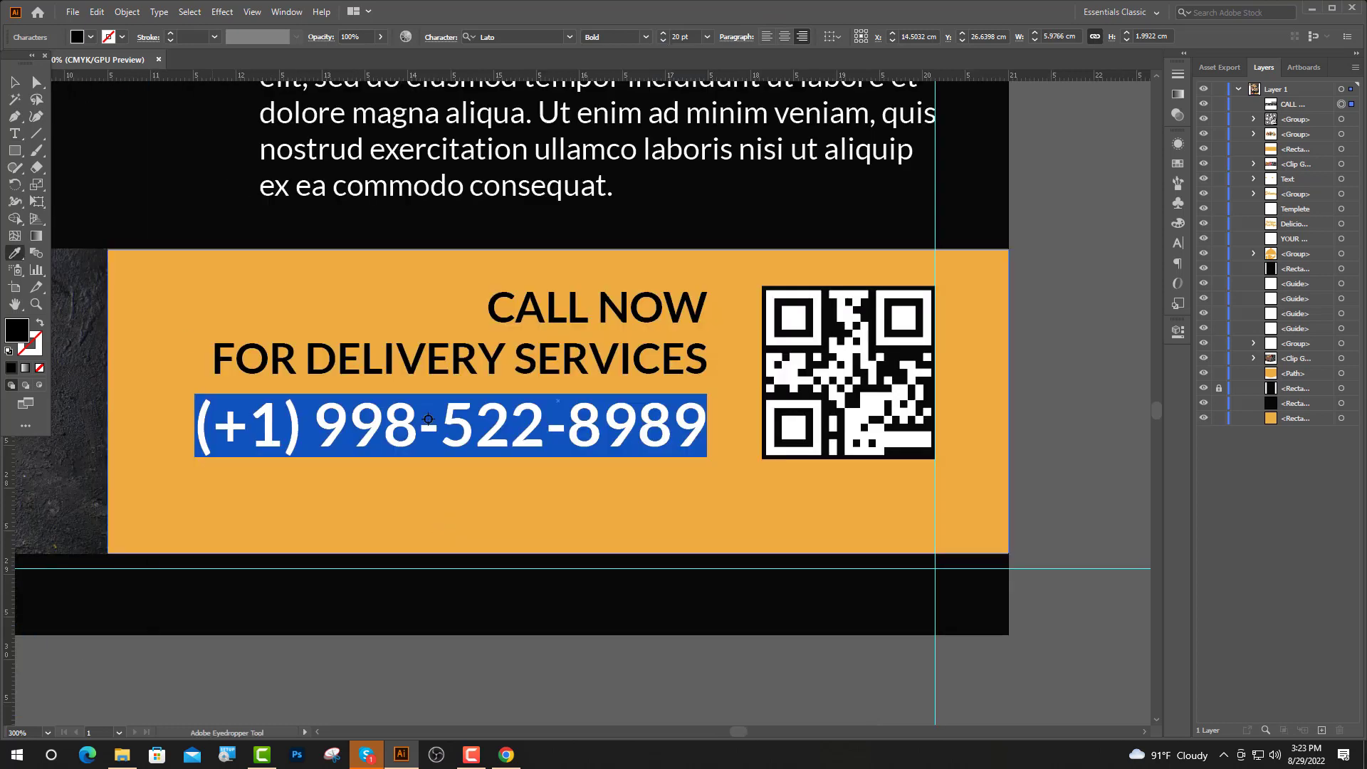
scroll(810, 413, down, 3)
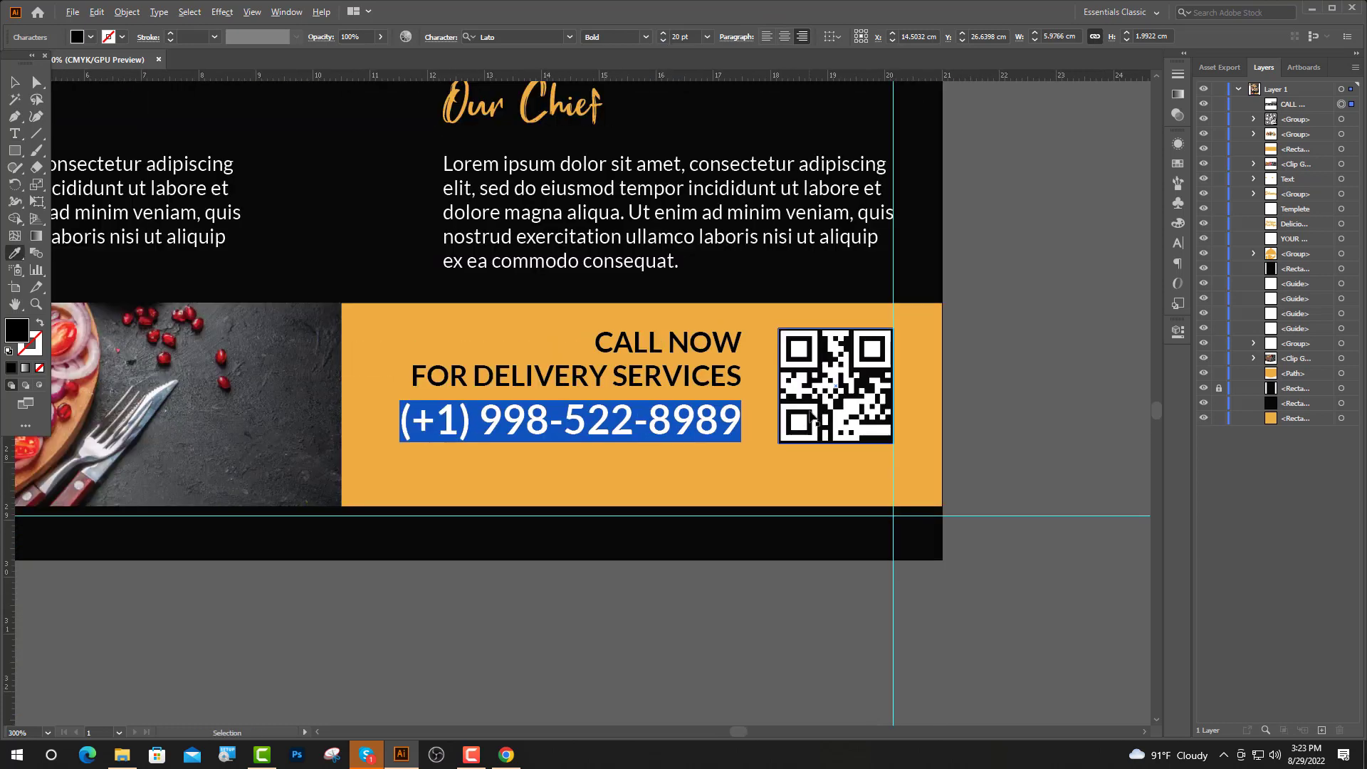
scroll(773, 426, up, 2)
click(453, 302)
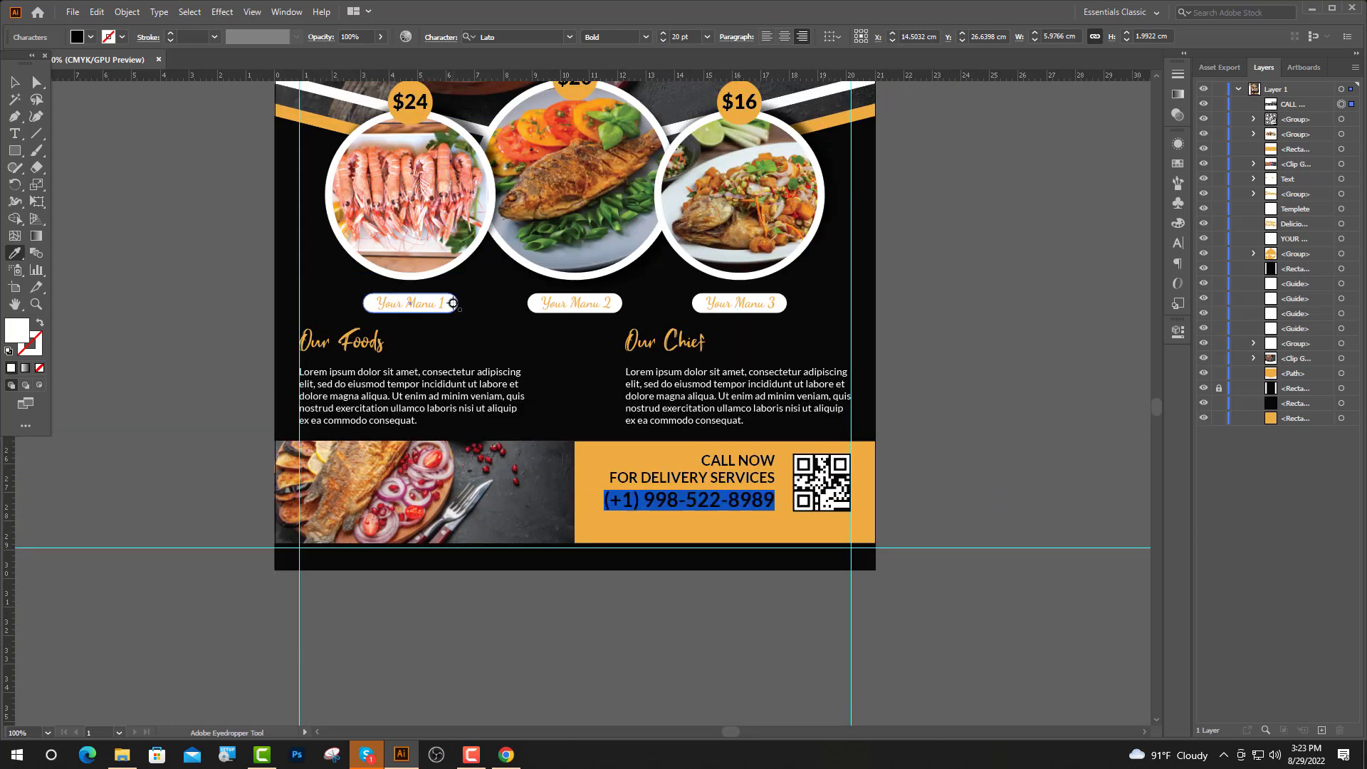
click(12, 89)
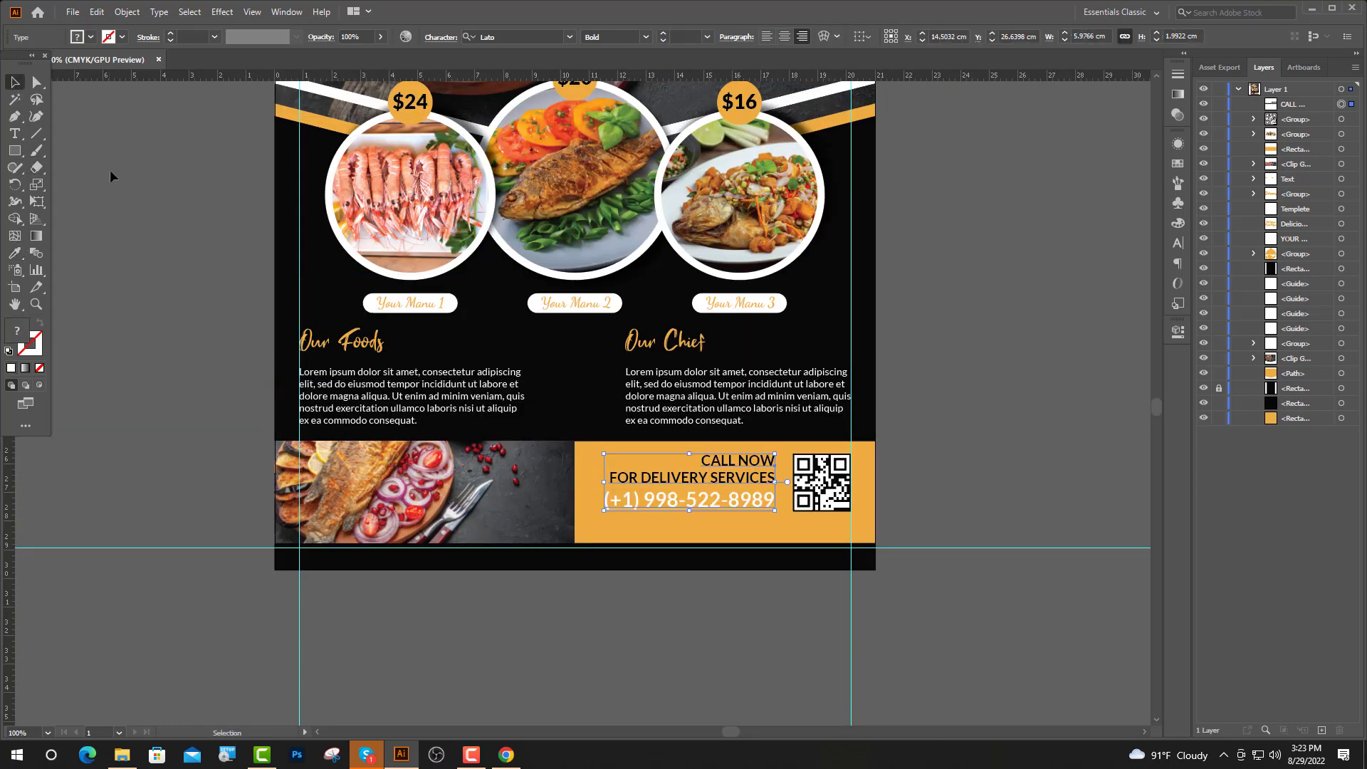
Start a left-aligned 10 pt text line below the phone number
click(111, 172)
scroll(763, 578, up, 4)
click(14, 136)
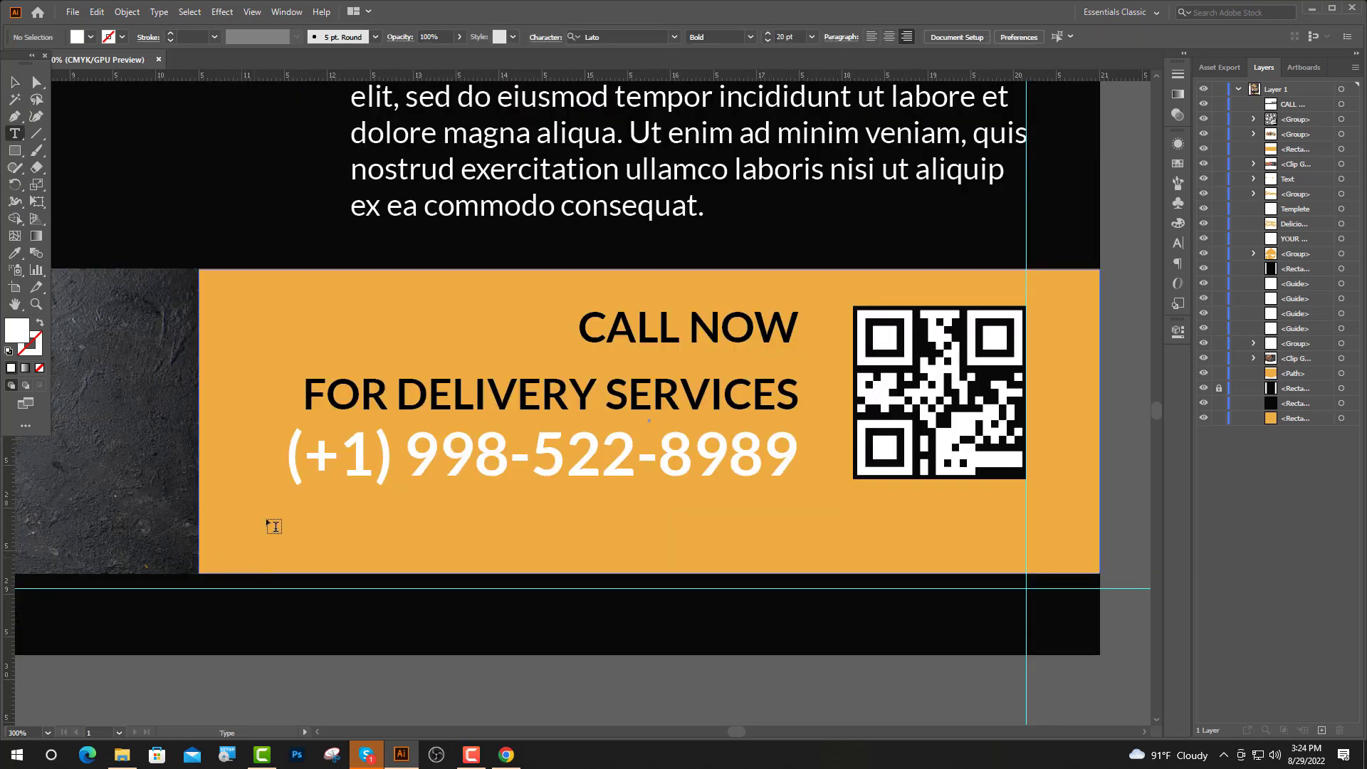
click(283, 512)
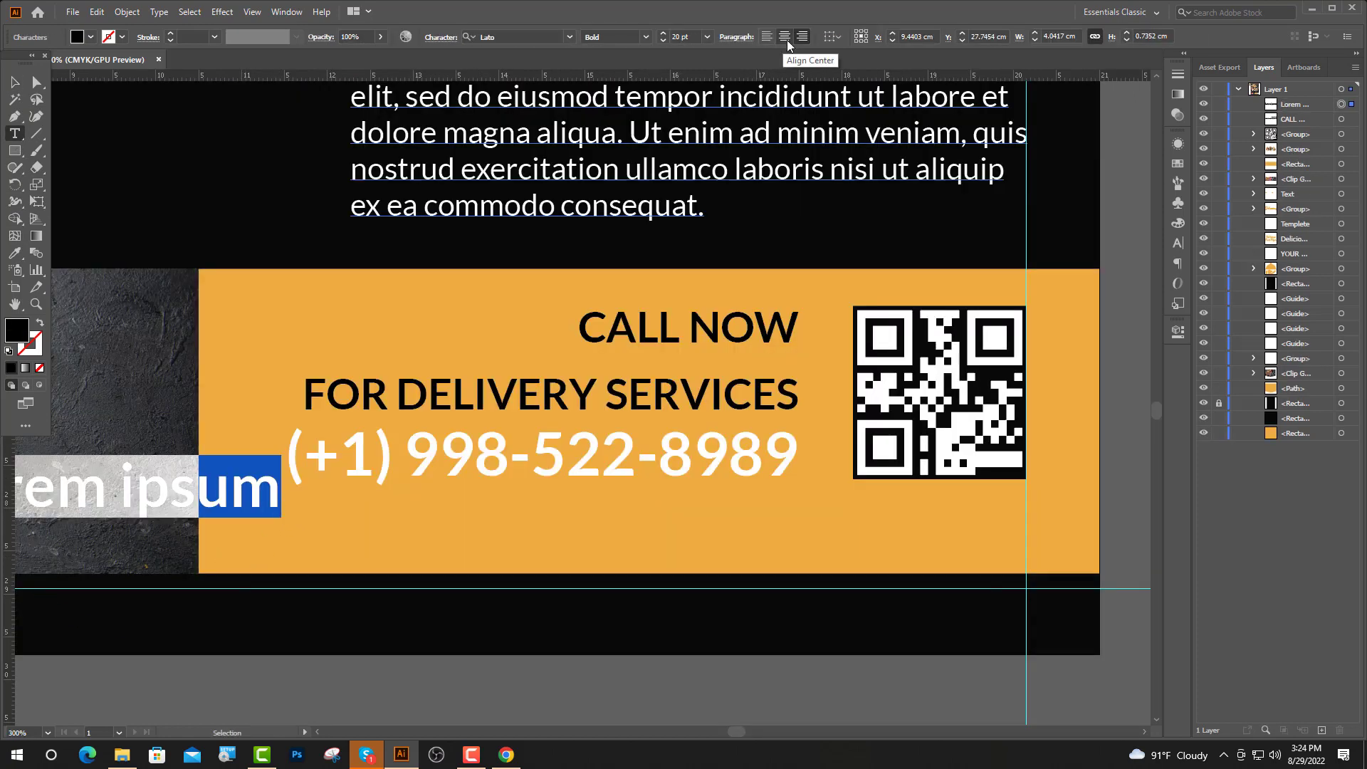
click(767, 37)
click(673, 37)
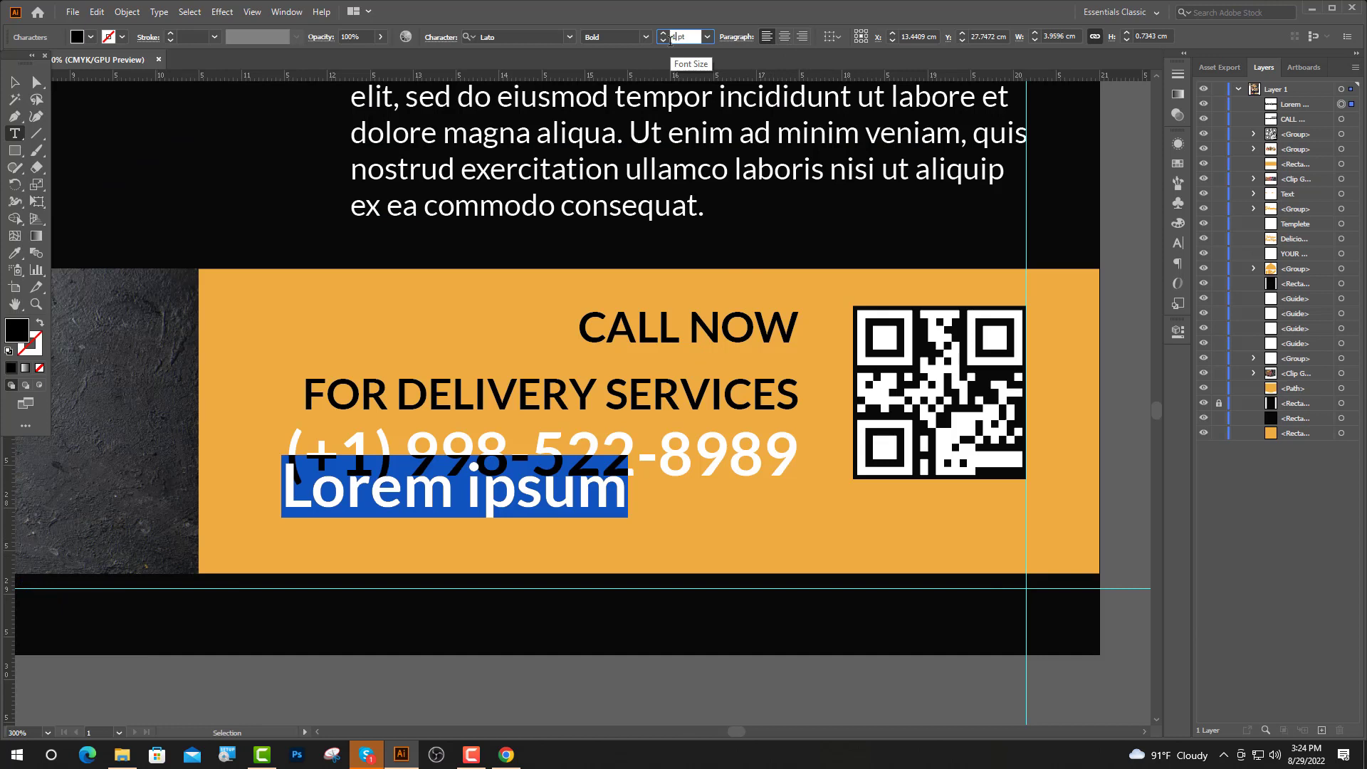
text(10)
key(Return)
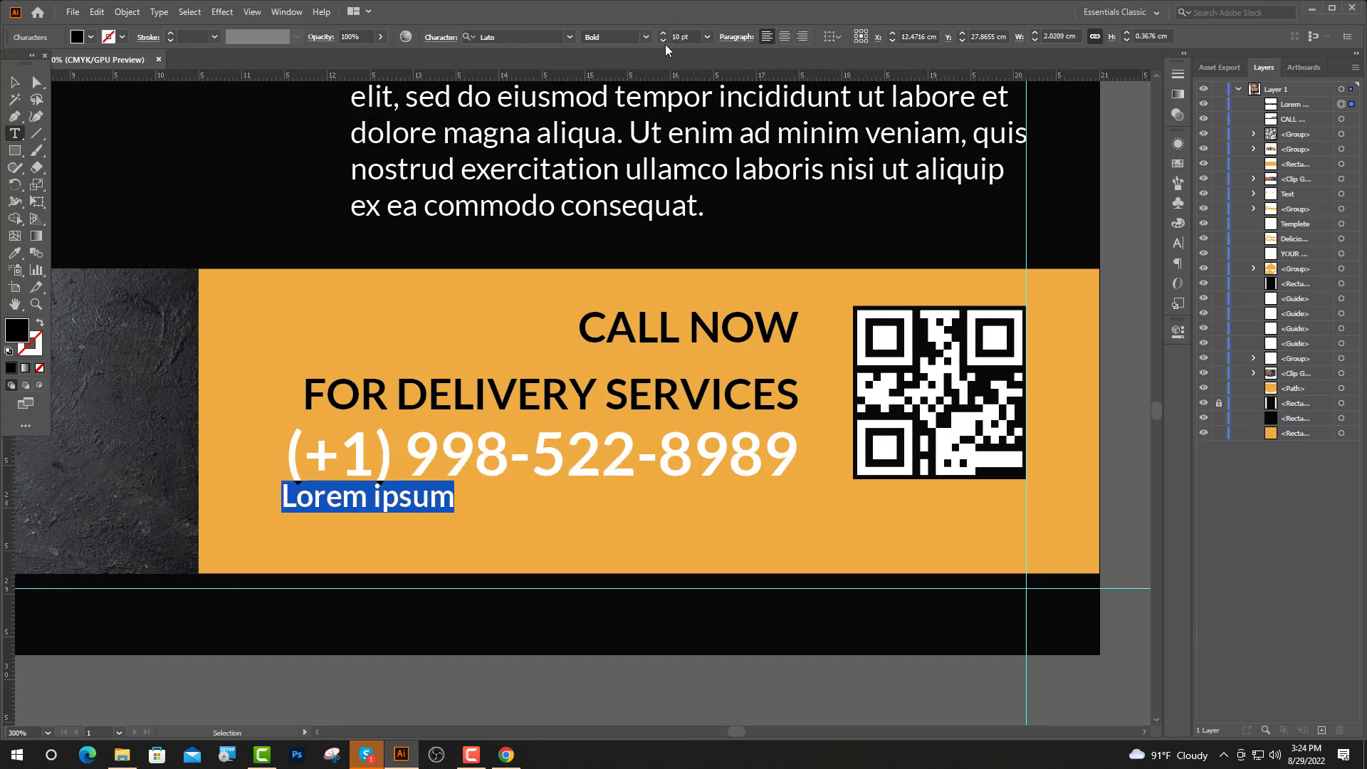
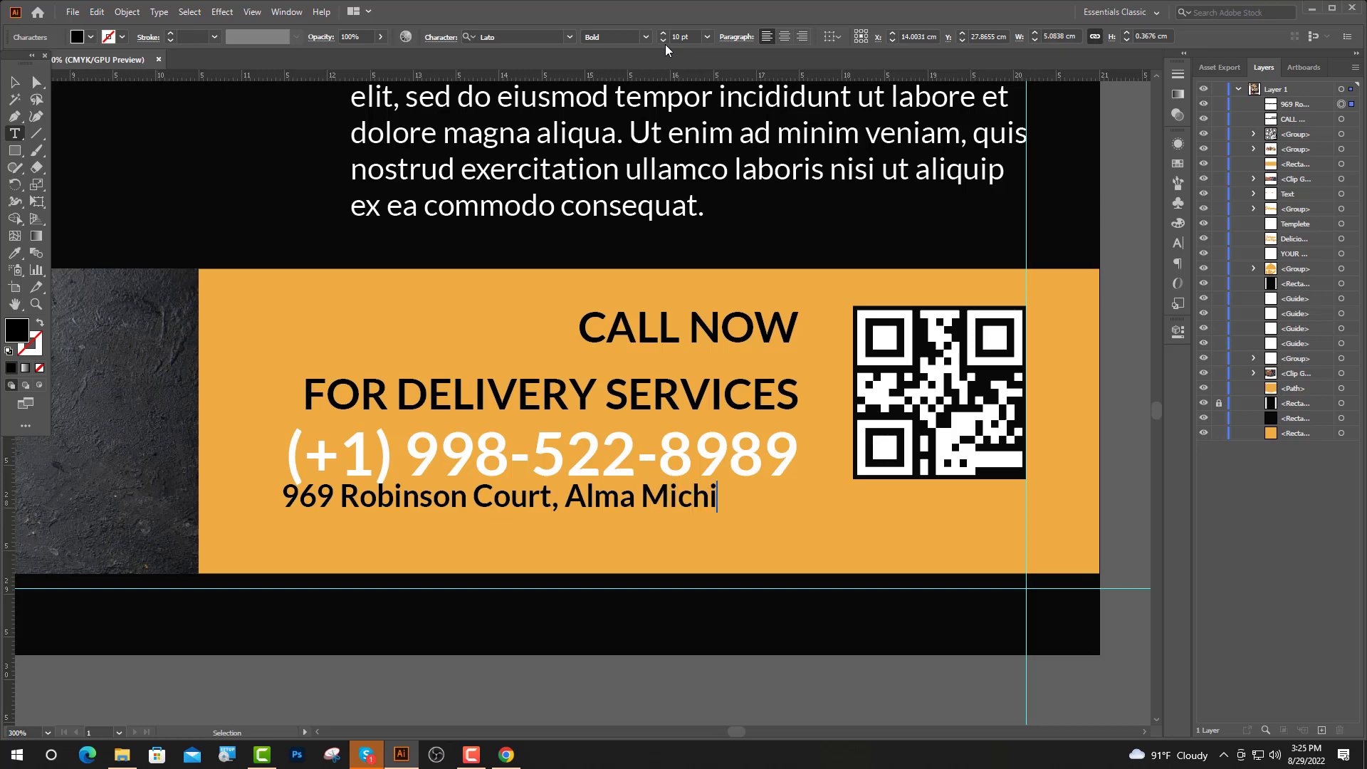
Type the street address and enlarge it to 12 pt
key(Escape)
key(ctrl+minus)
key(Return)
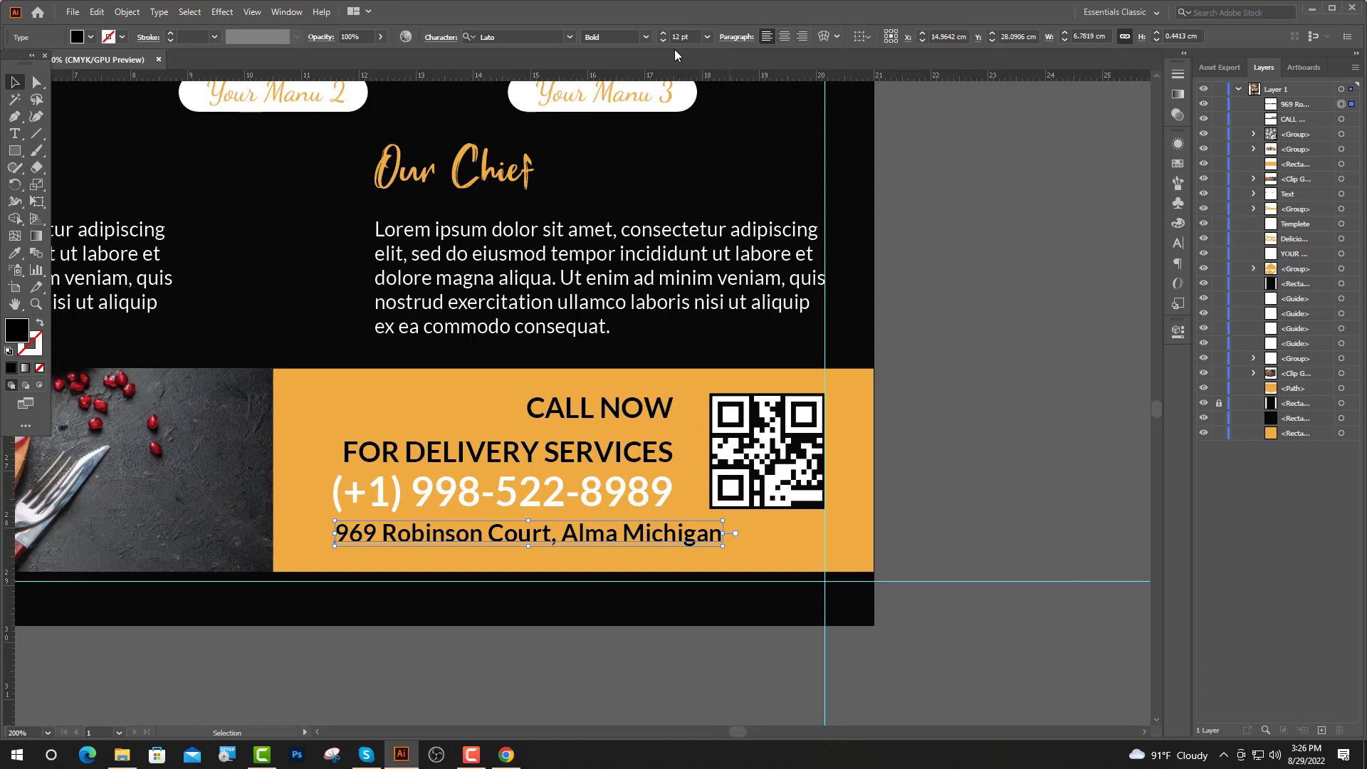
Set the address tracking to 100 and color the placeholder text the footer orange
click(1177, 264)
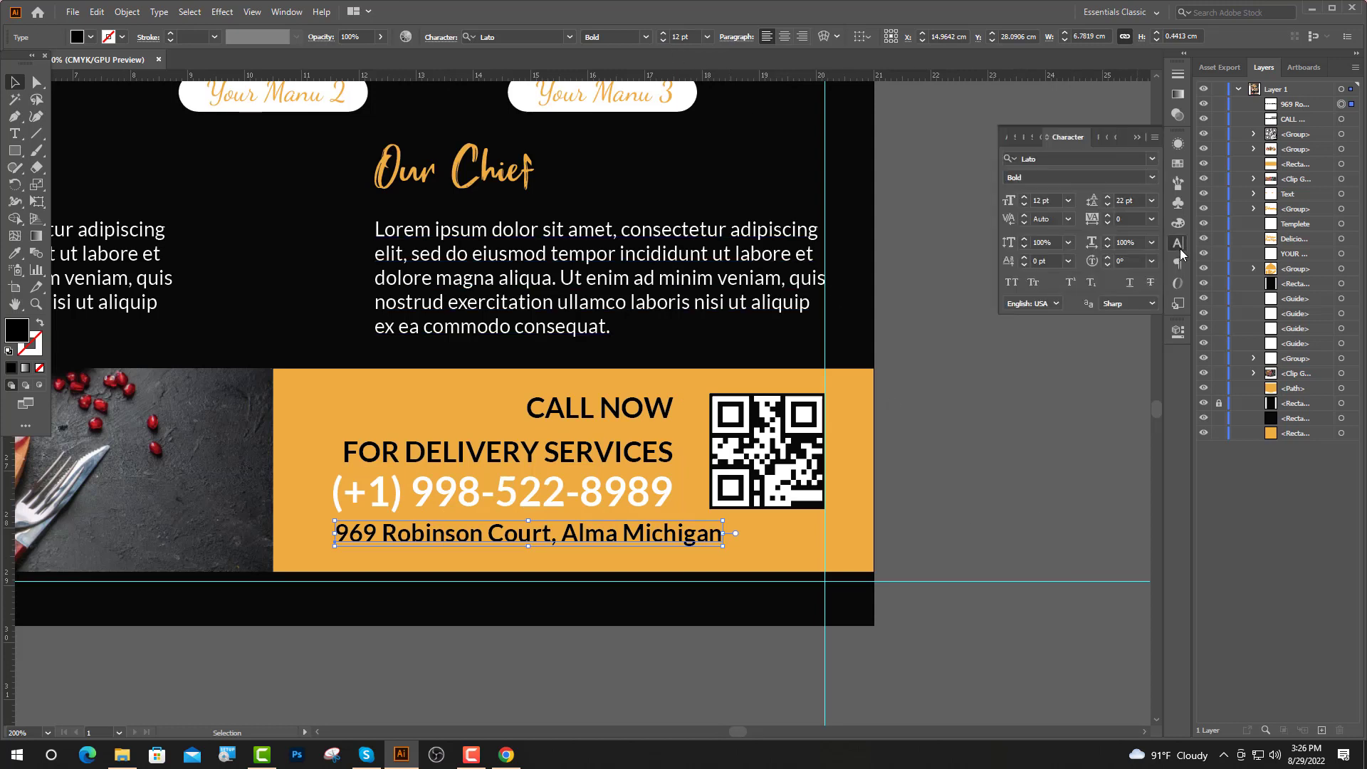
click(1151, 218)
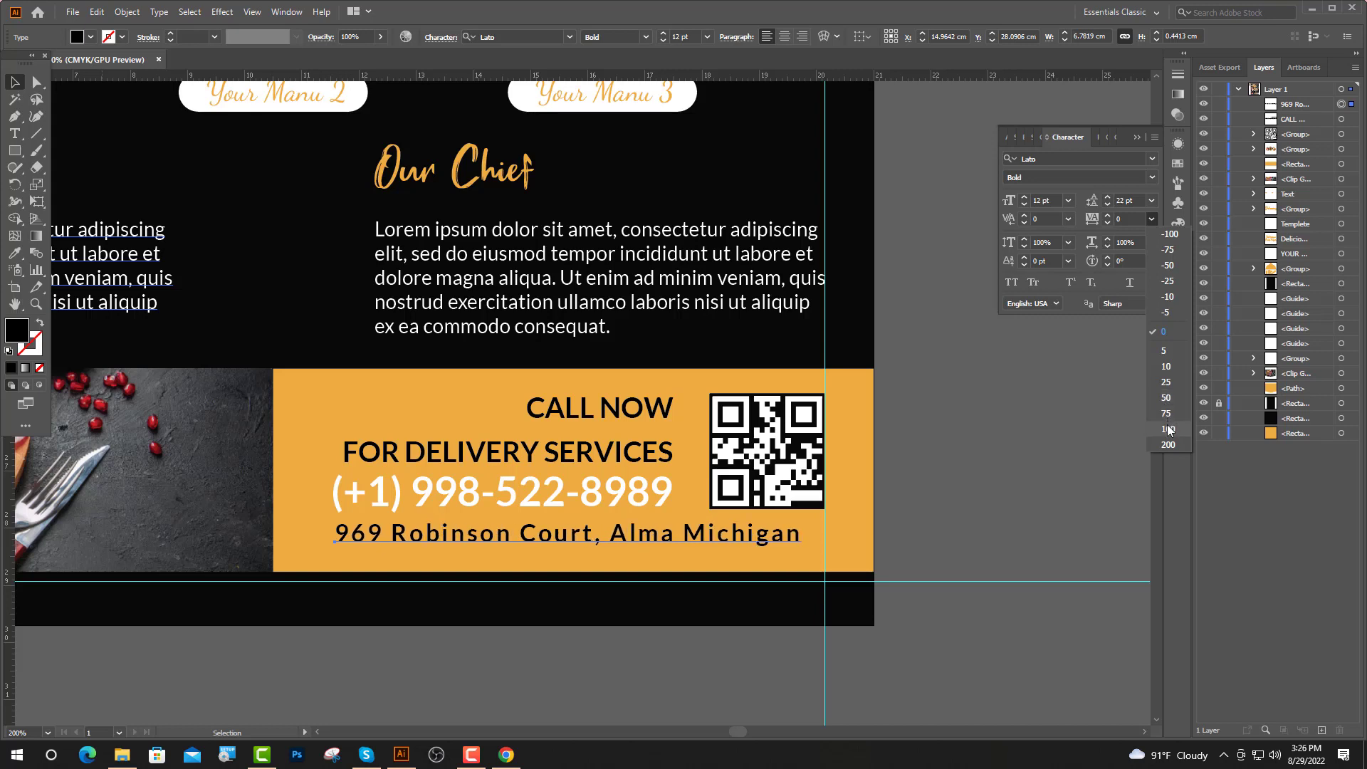
click(1168, 430)
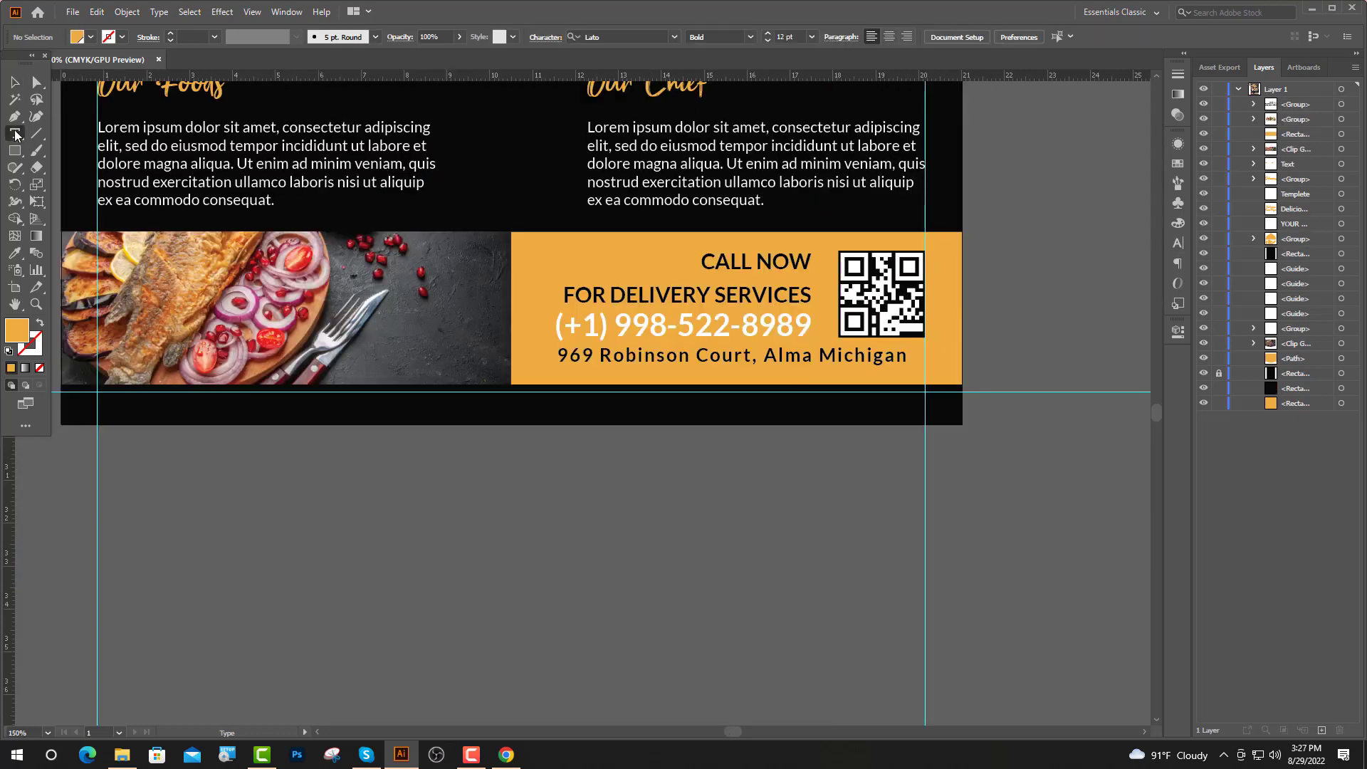
click(517, 359)
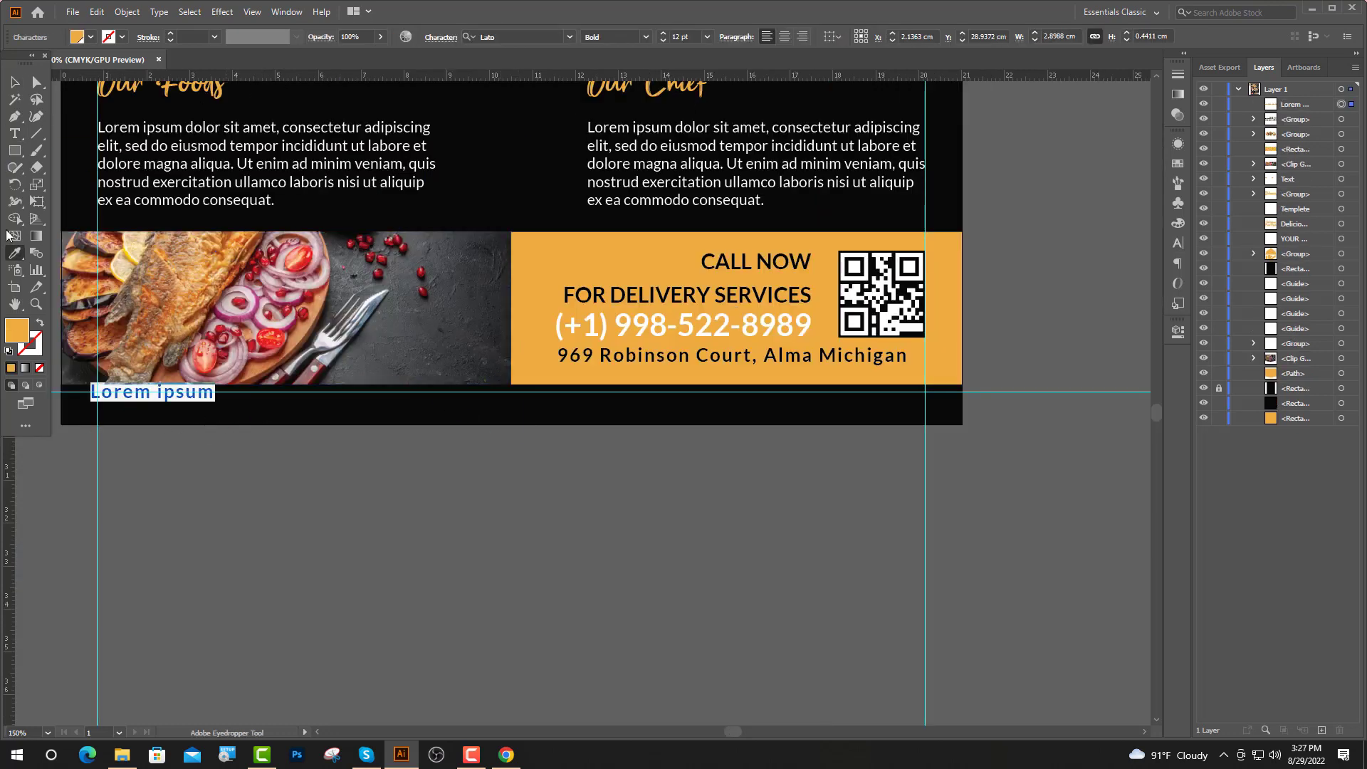
click(18, 133)
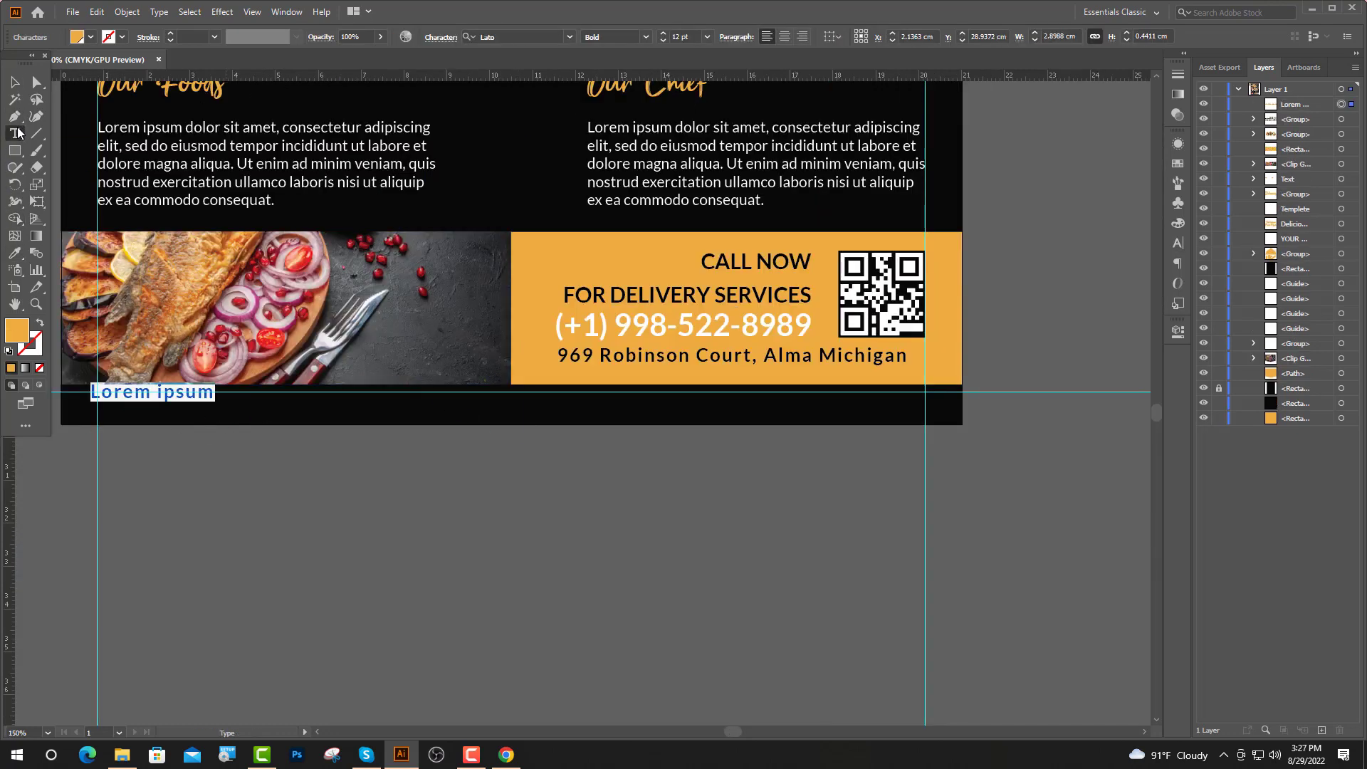
Search Icofont in Chrome for 'ins' and copy the Instagram icon
click(506, 754)
click(498, 311)
text(in)
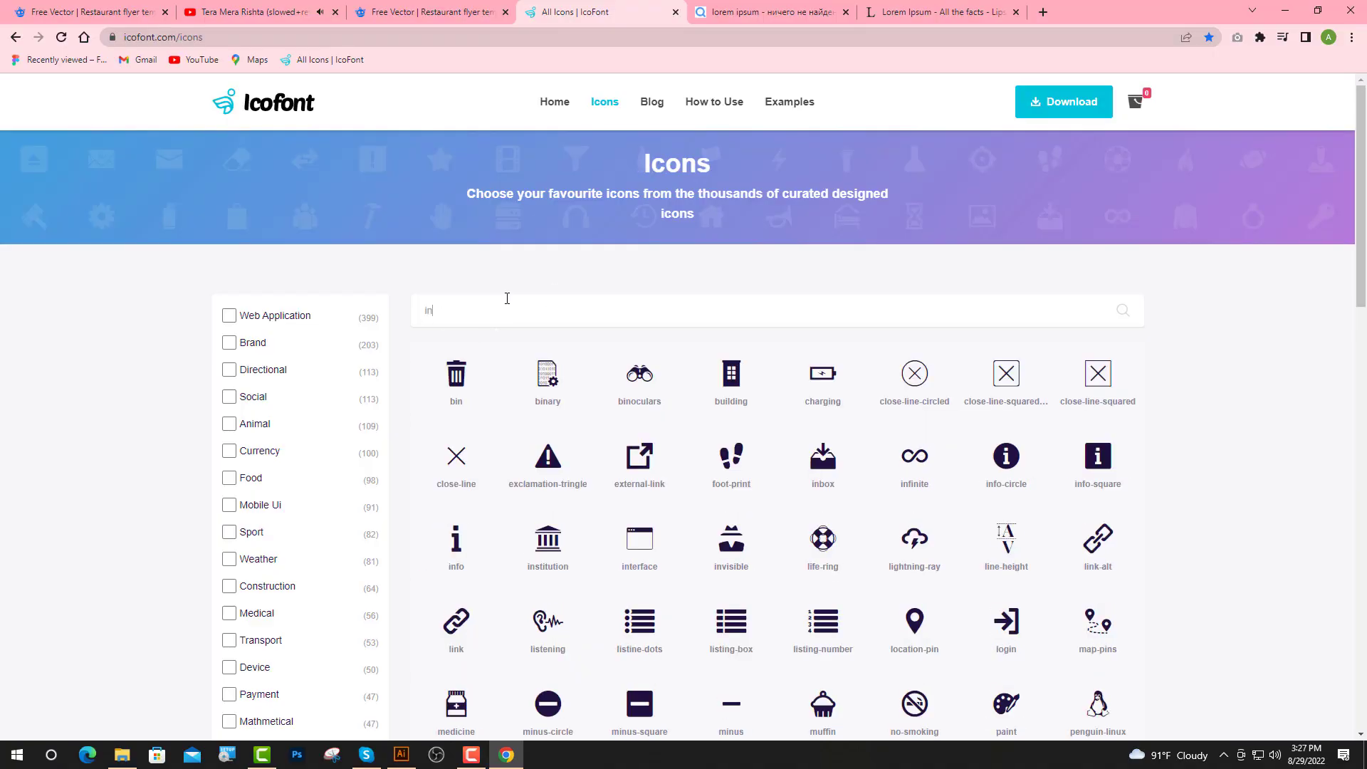
scroll(631, 439, down, 2)
scroll(630, 439, up, 2)
text(s)
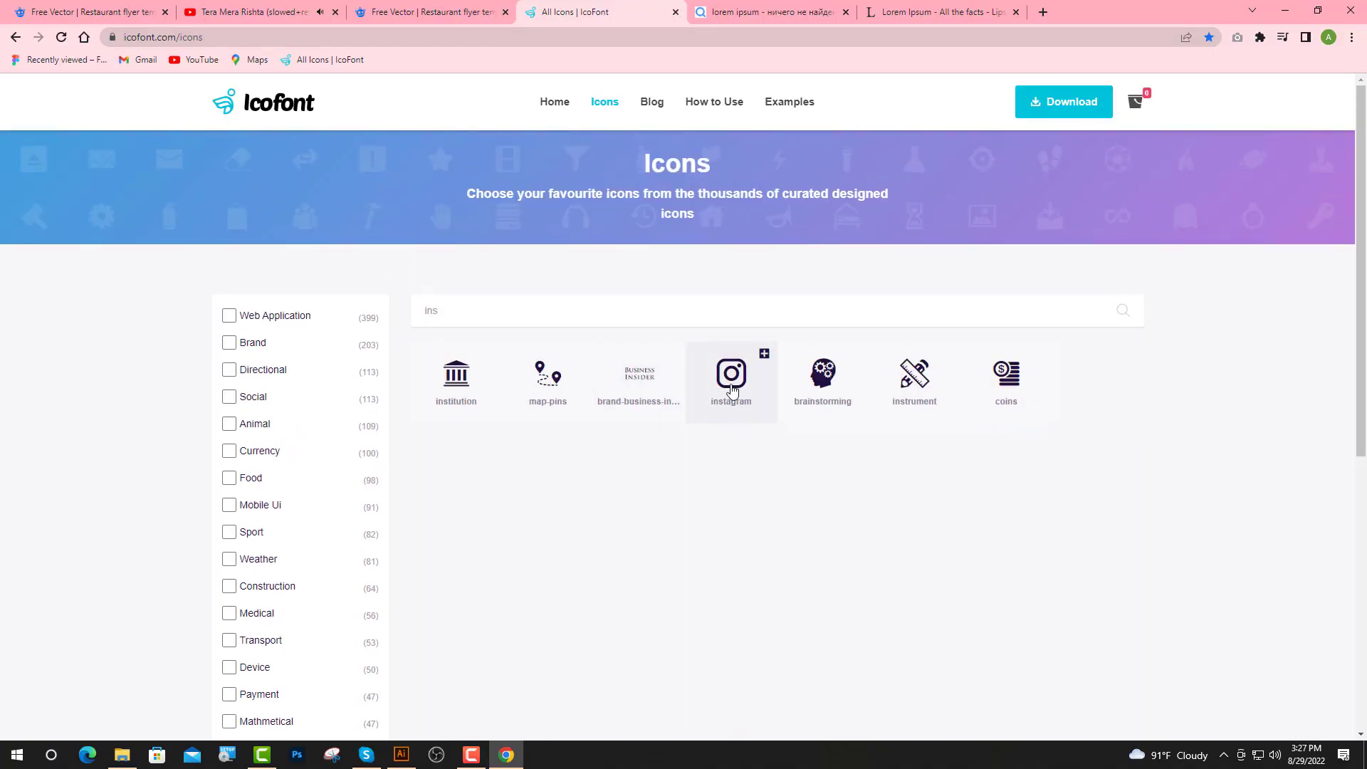
click(731, 381)
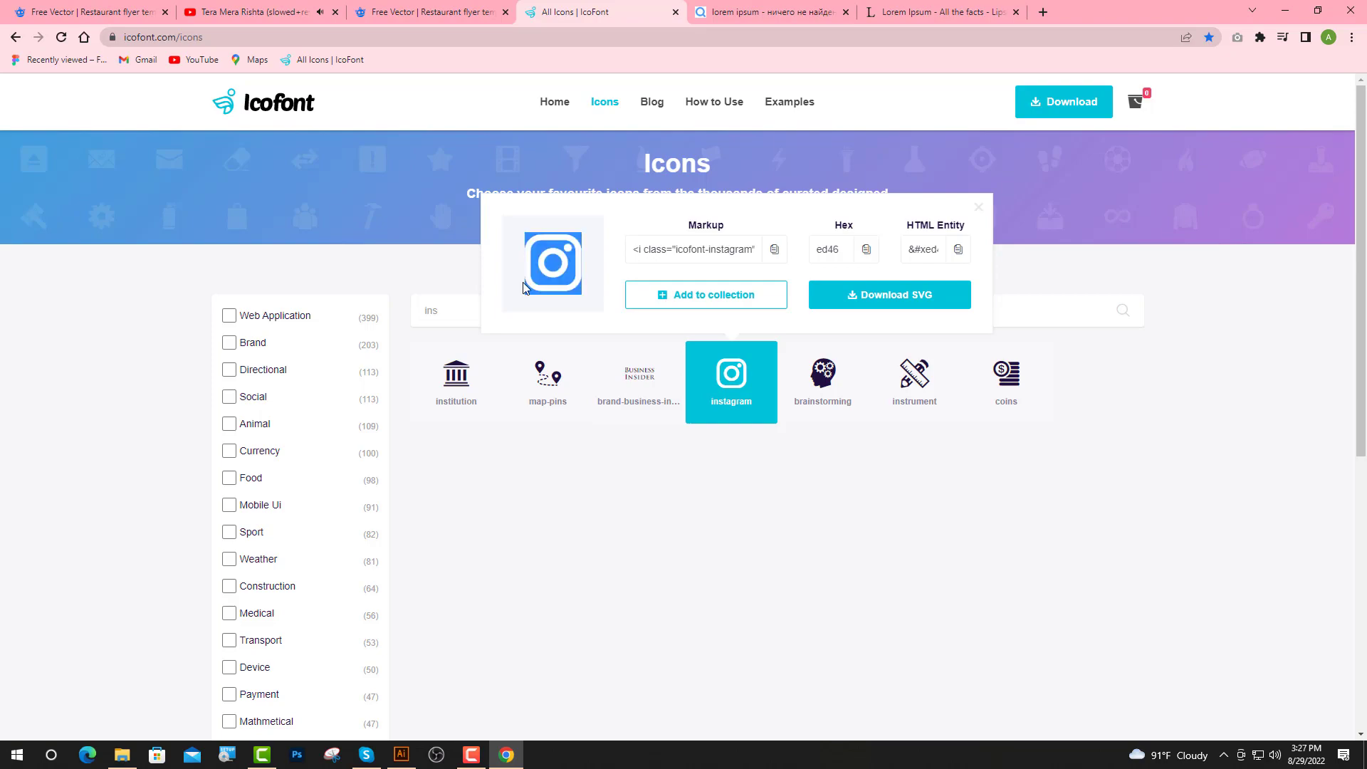
click(401, 755)
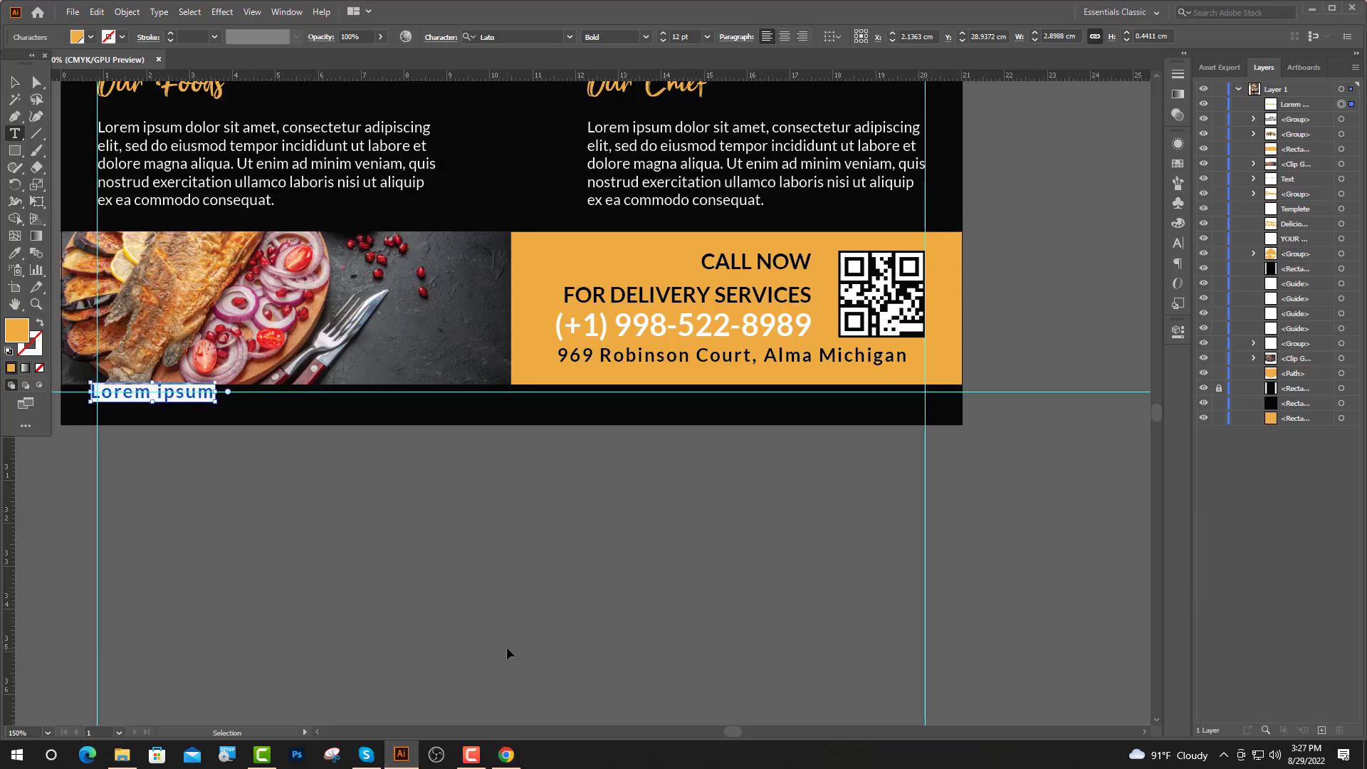
Paste the Instagram glyph at 16 pt in the icofont font and move it into the black strip
key(ctrl+v)
key(ctrl+equal)
key(ctrl+equal)
key(ctrl+equal)
click(673, 39)
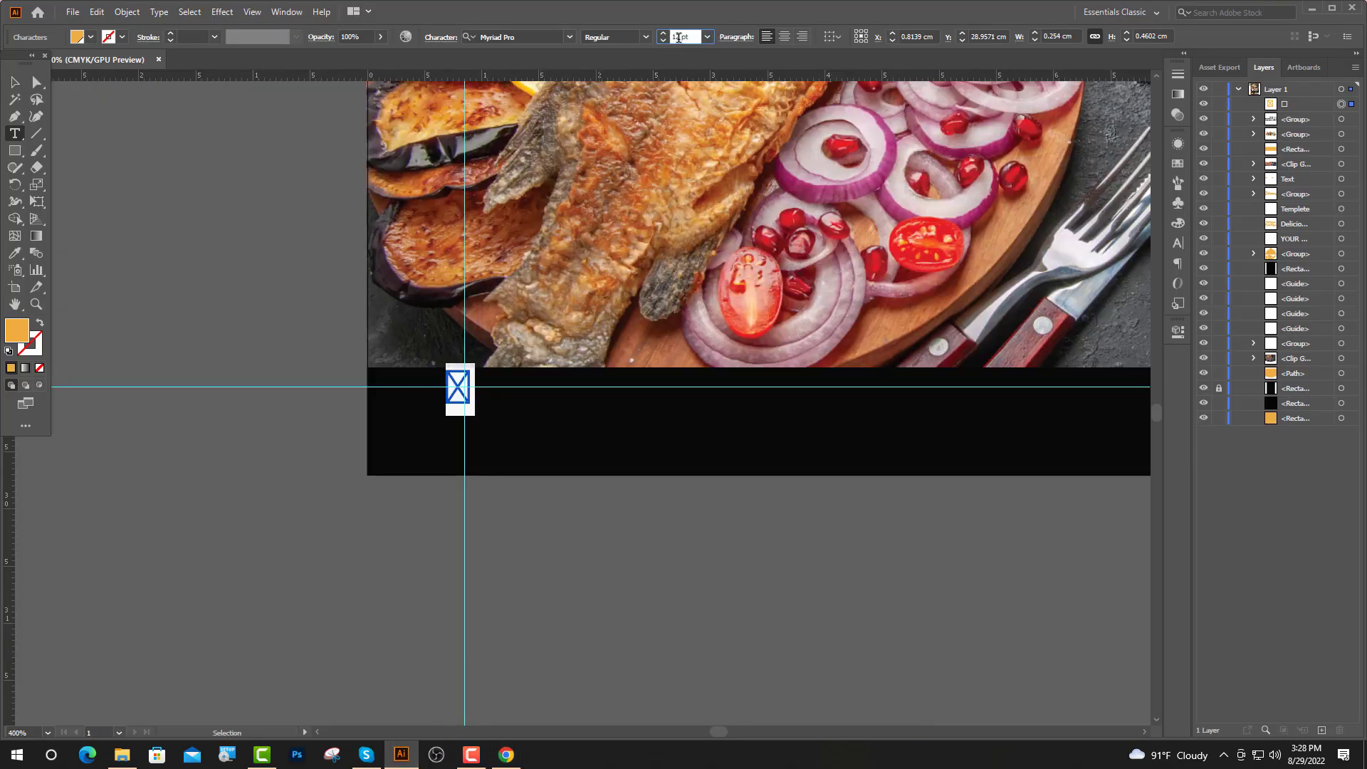
text(16)
key(Return)
click(517, 38)
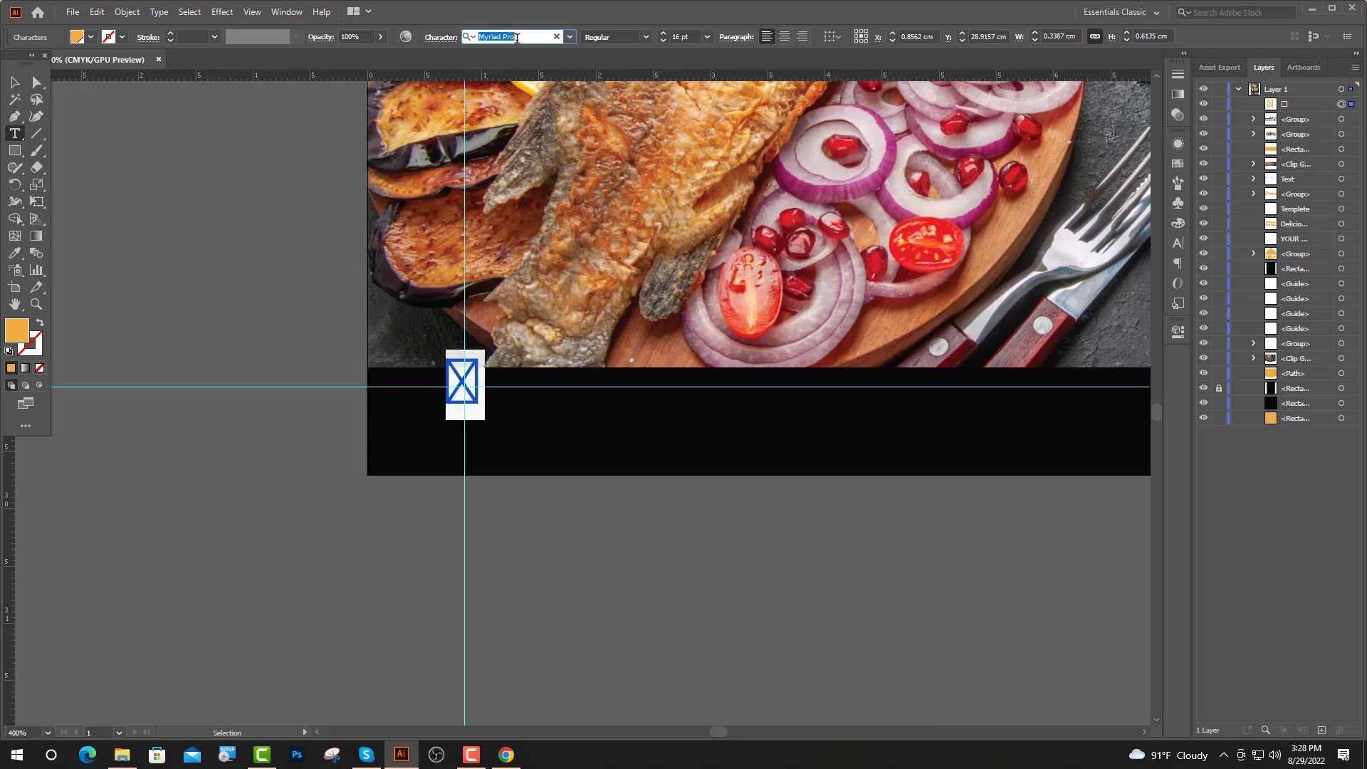
text(i)
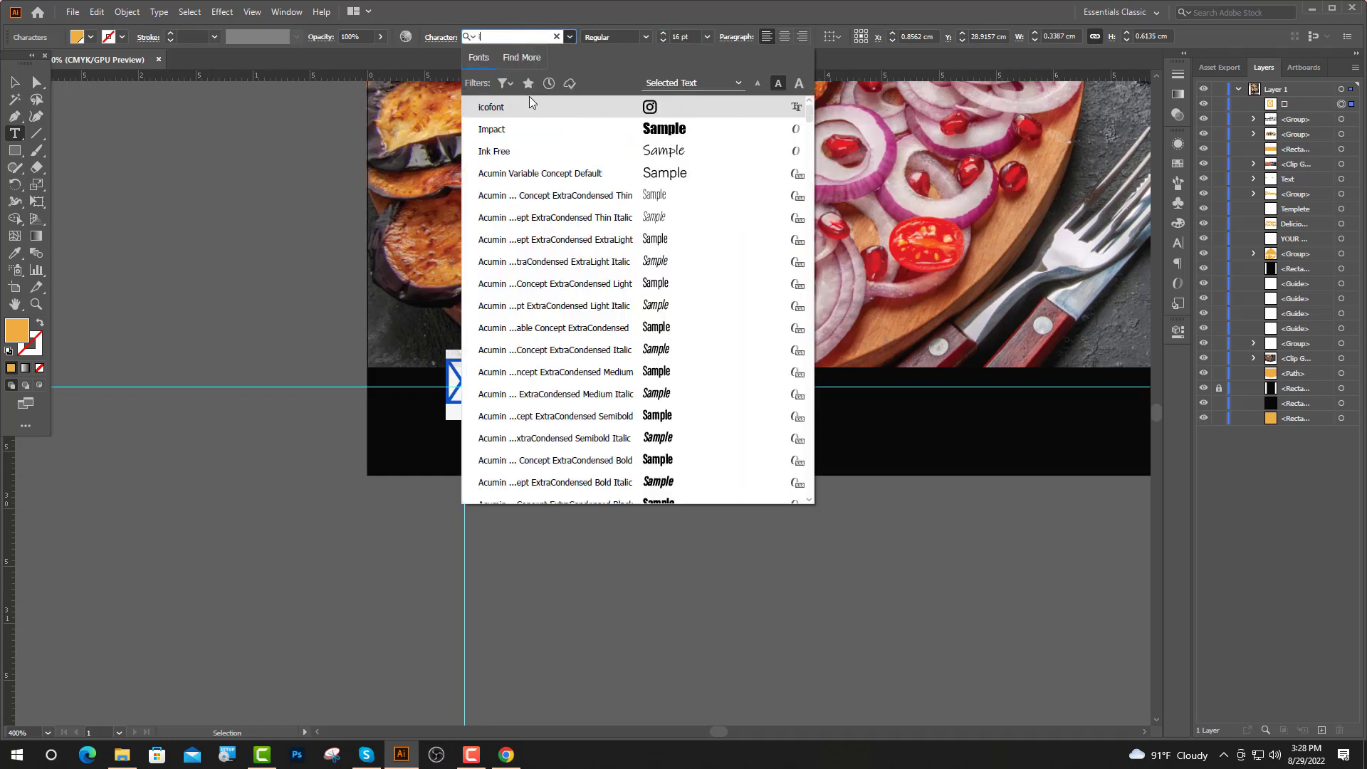
click(530, 107)
key(Escape)
drag(489, 413, 510, 452)
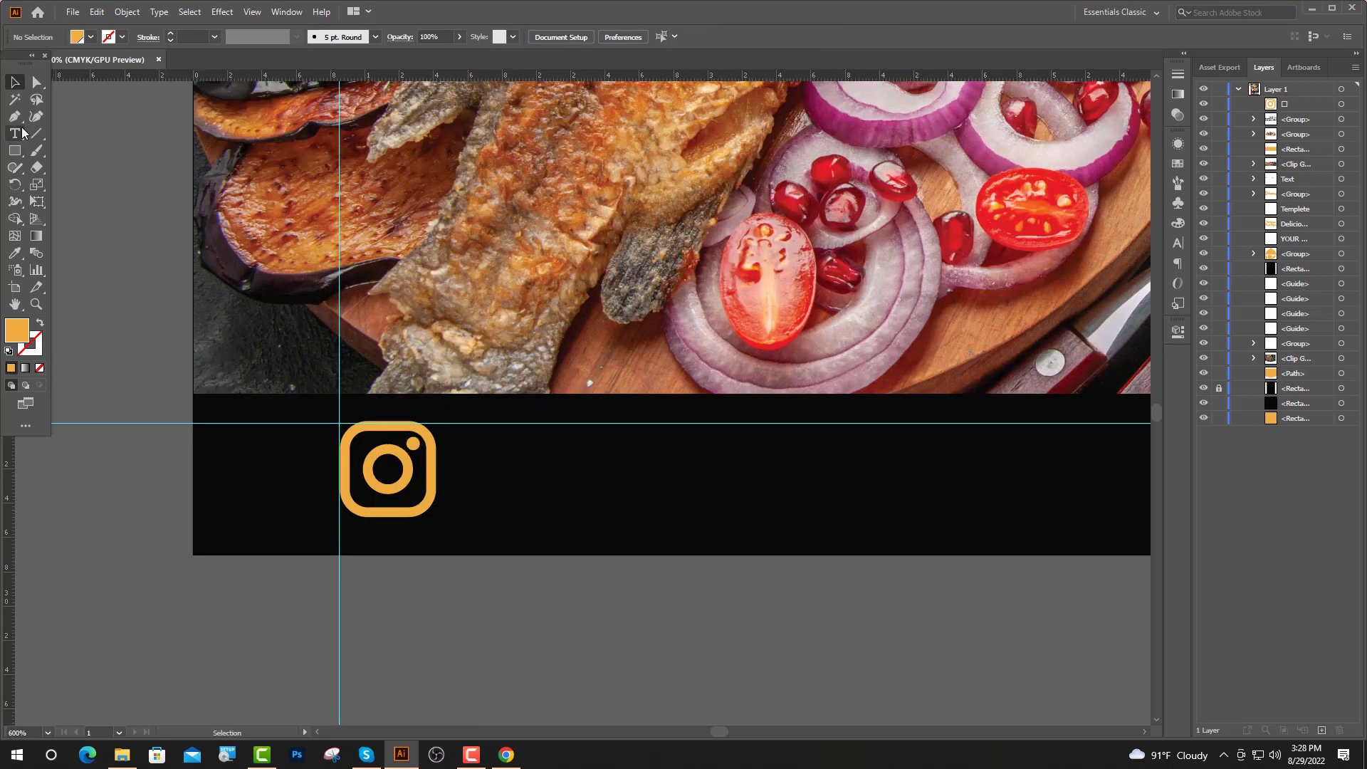
click(15, 134)
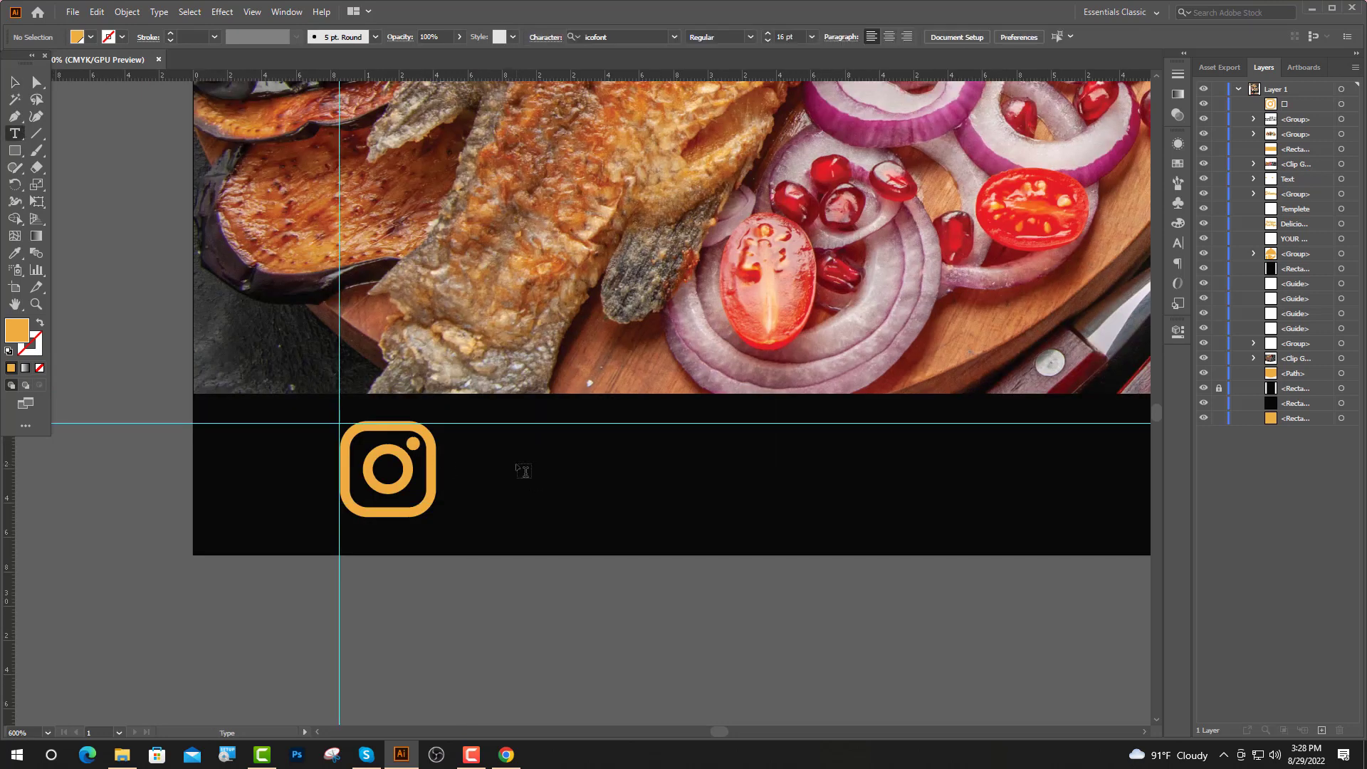
click(523, 467)
click(521, 445)
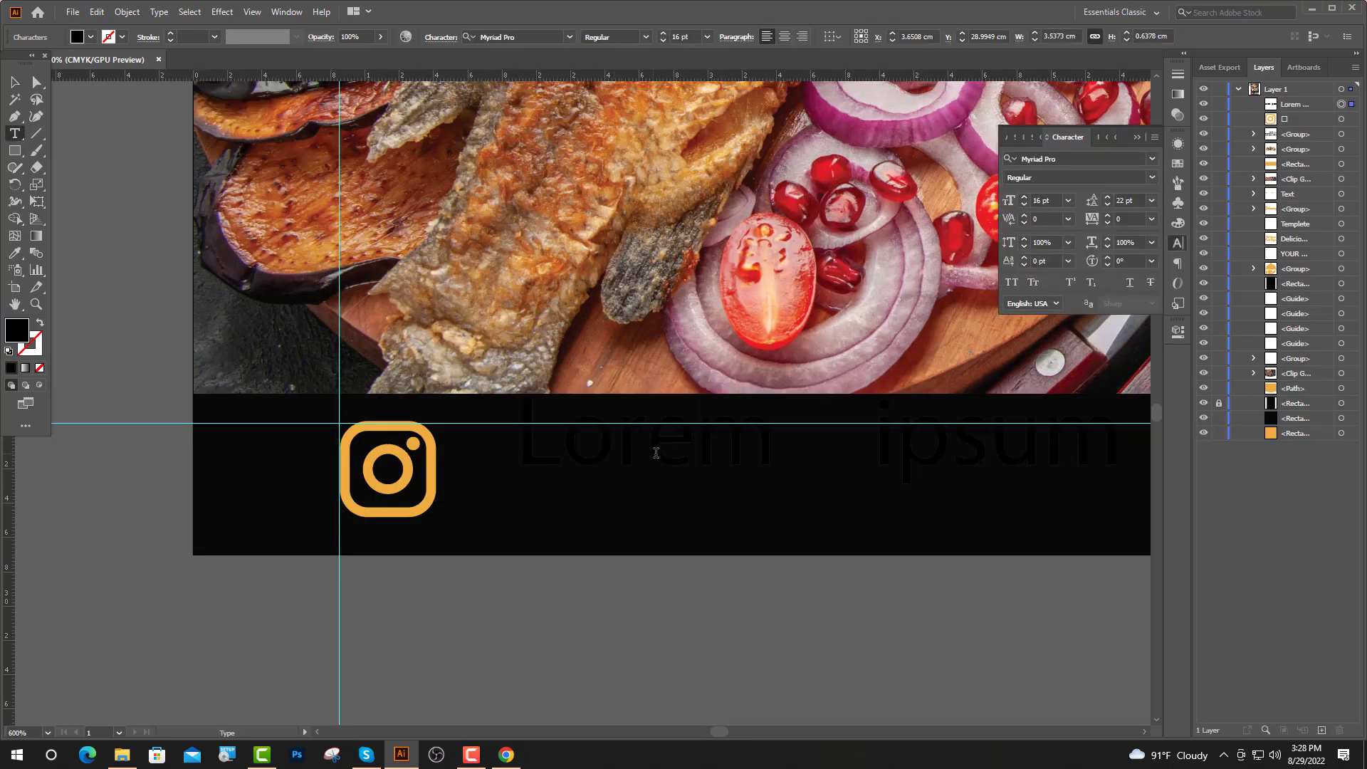
text(@)
key(Escape)
drag(604, 465, 593, 499)
Eyedrop white from the circle borders onto the handle text
scroll(464, 480, down, 2)
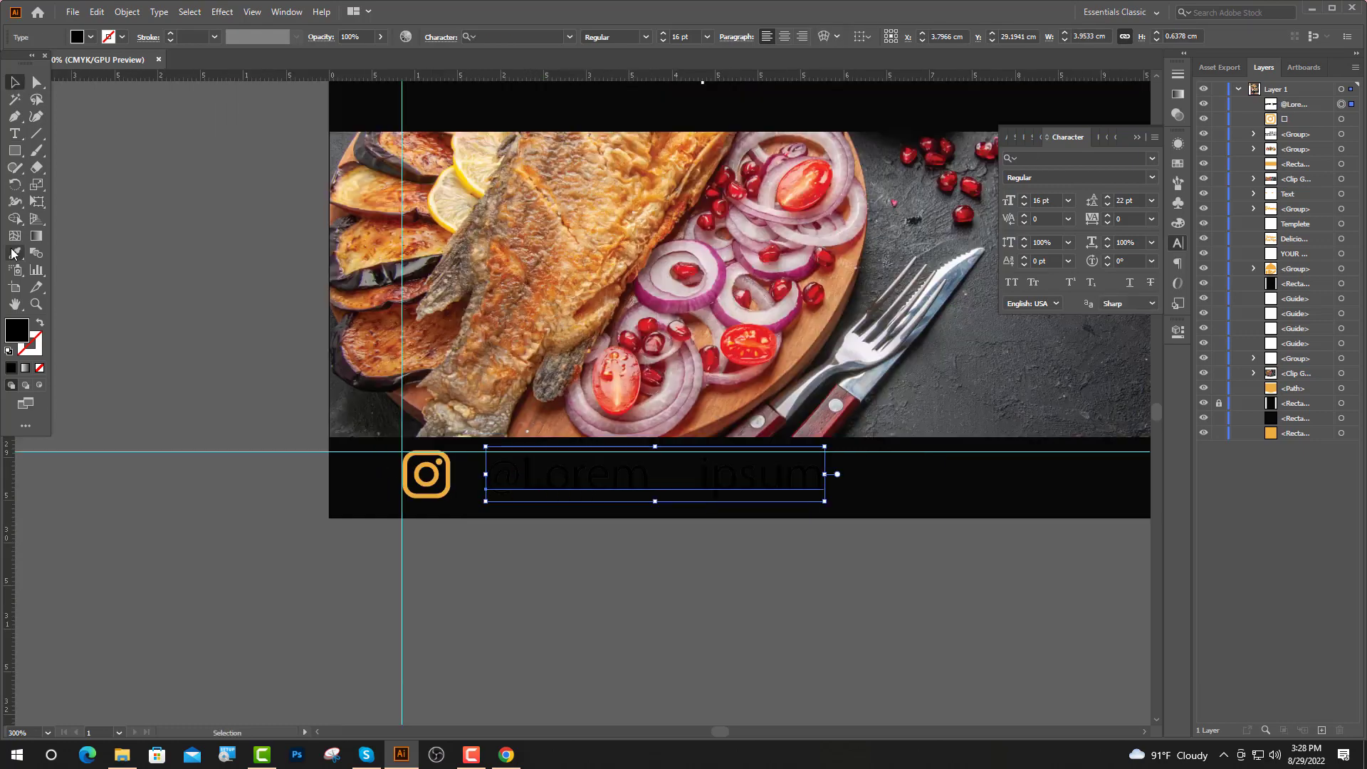
click(15, 253)
scroll(513, 420, down, 4)
scroll(541, 384, up, 2)
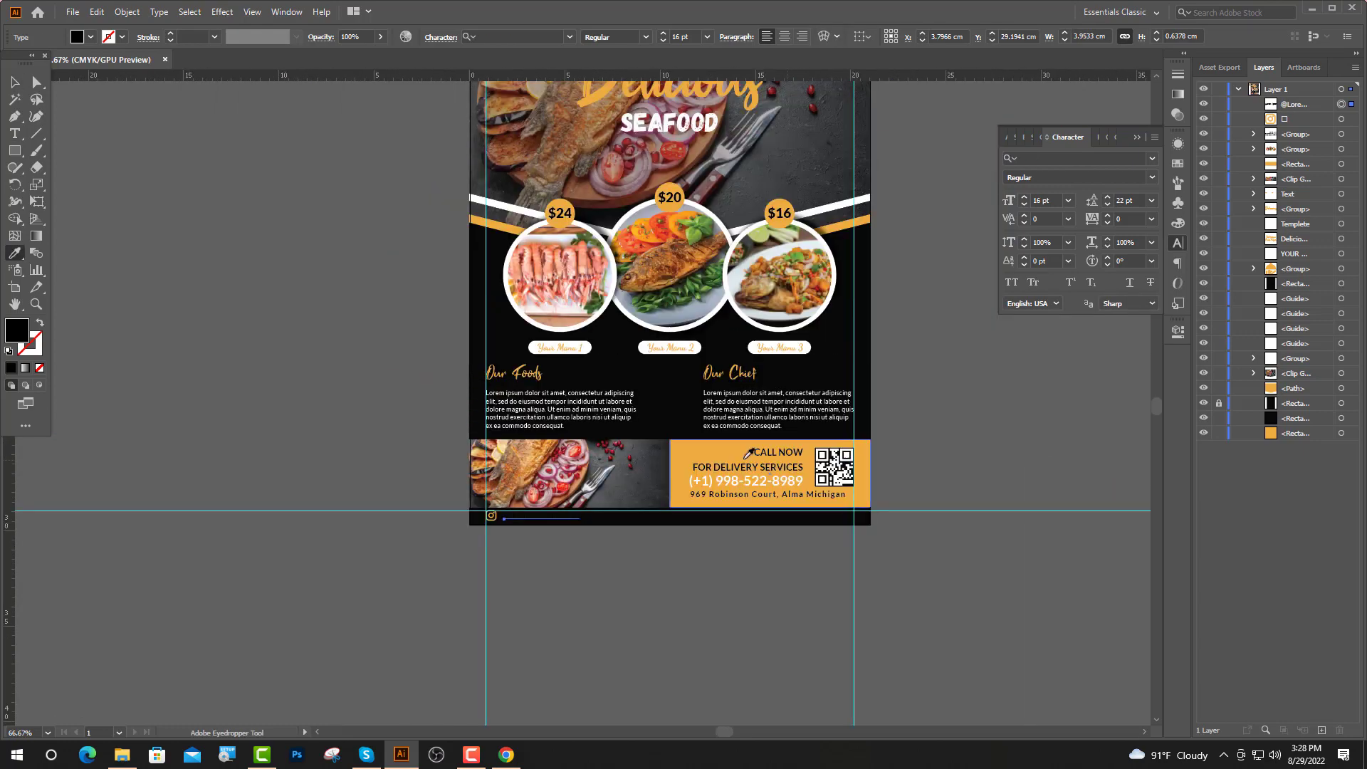
click(573, 330)
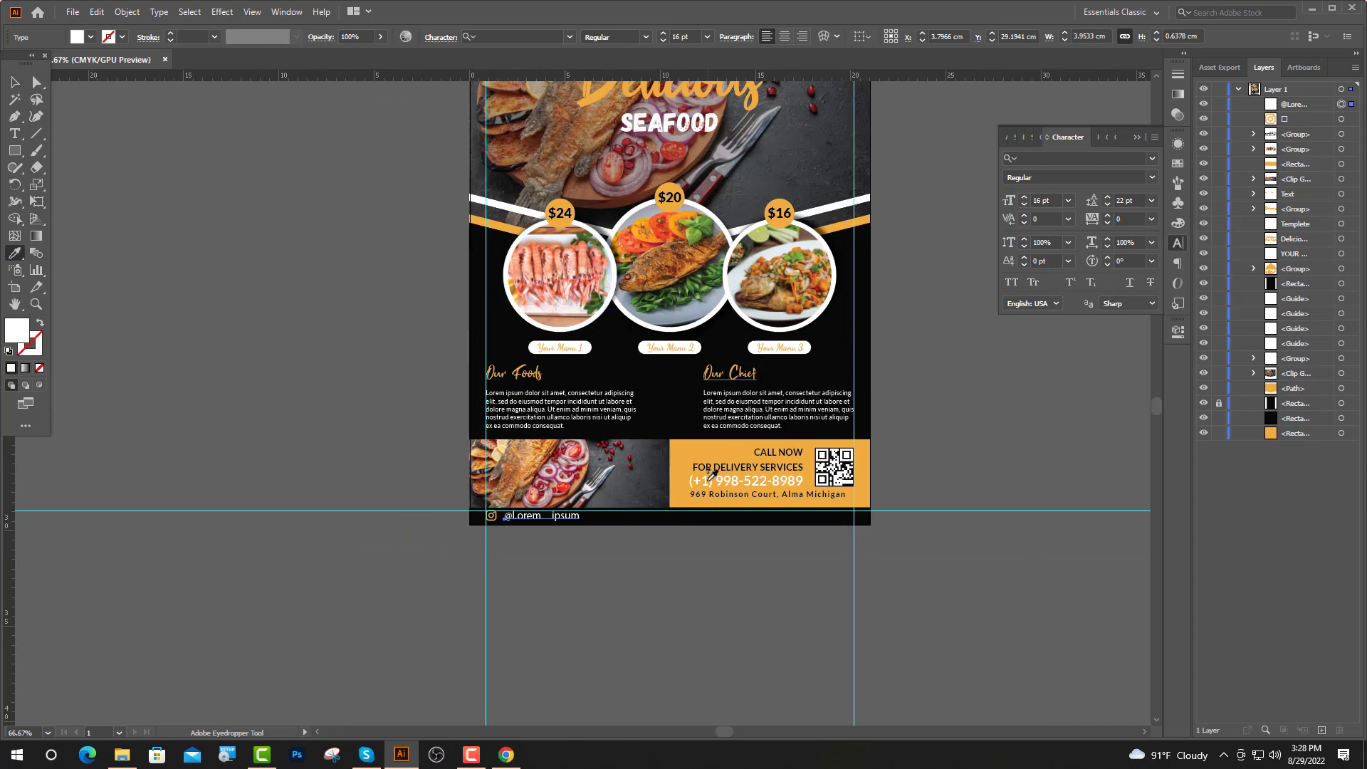
Set the handle text to Lato at 10 pt
key(ctrl+equal)
scroll(558, 506, up, 2)
key(v)
click(484, 32)
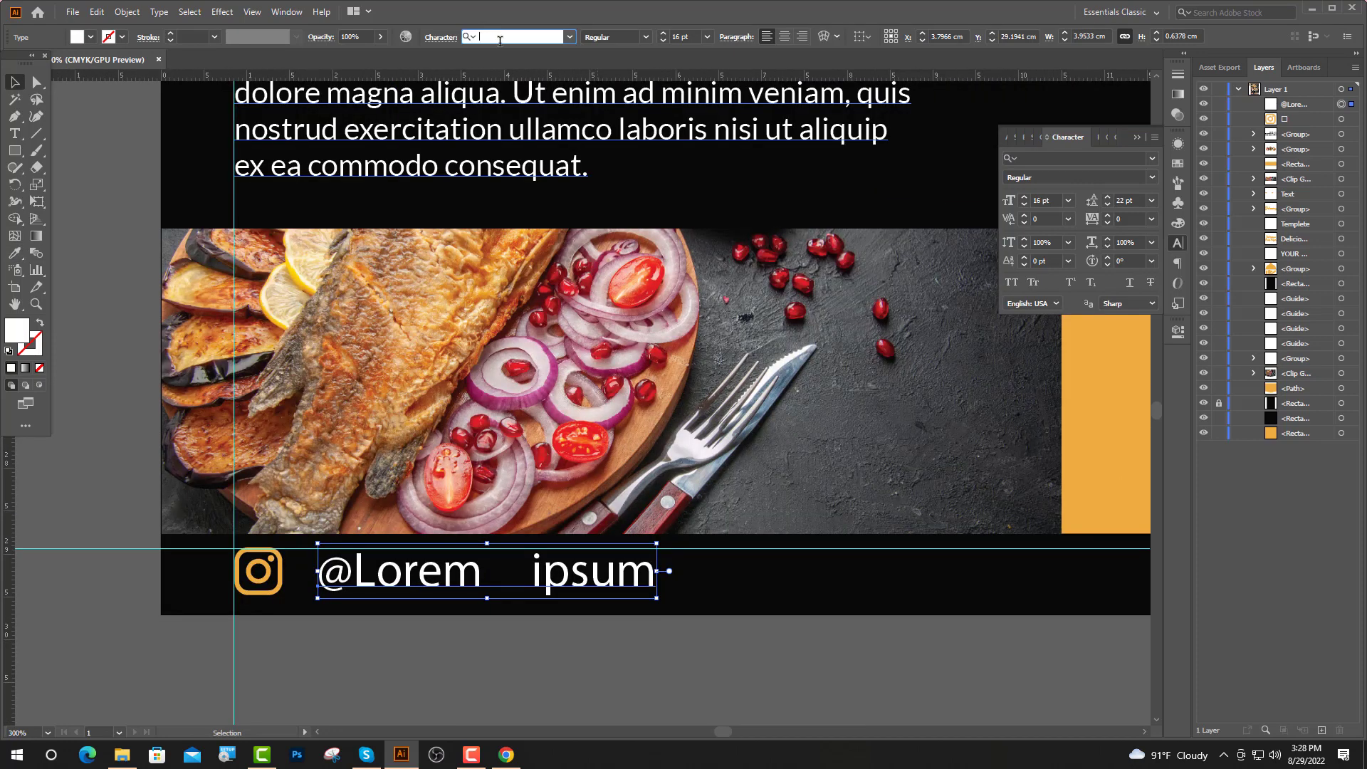
text(lato)
key(Return)
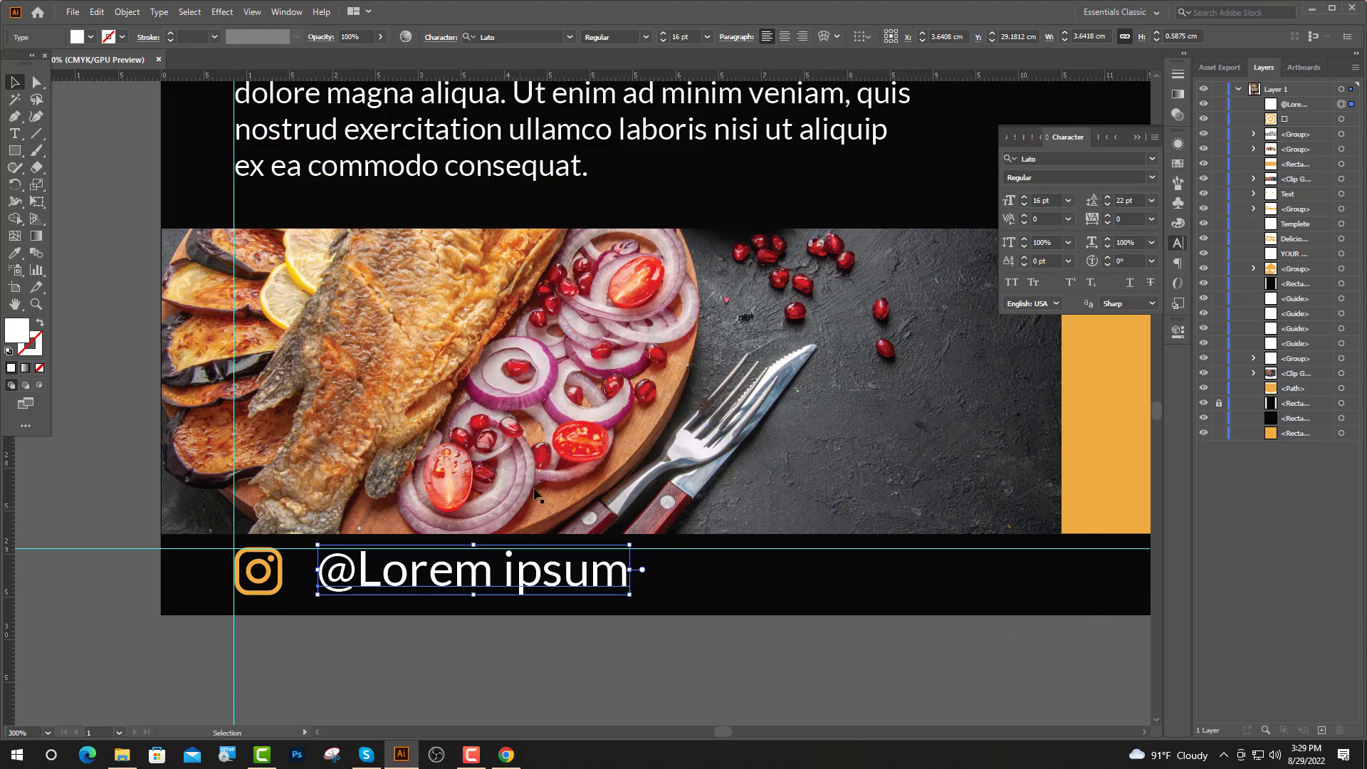
double_click(671, 37)
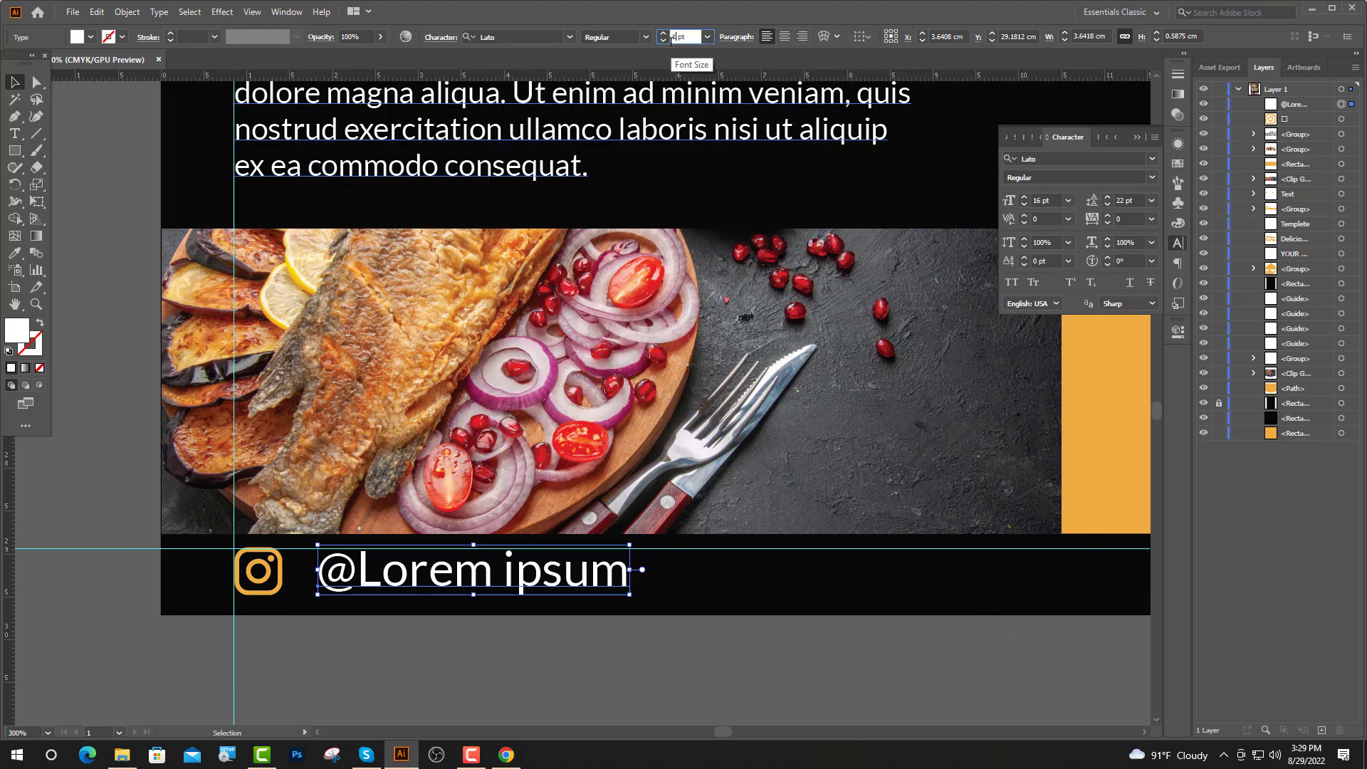
text(10)
key(Return)
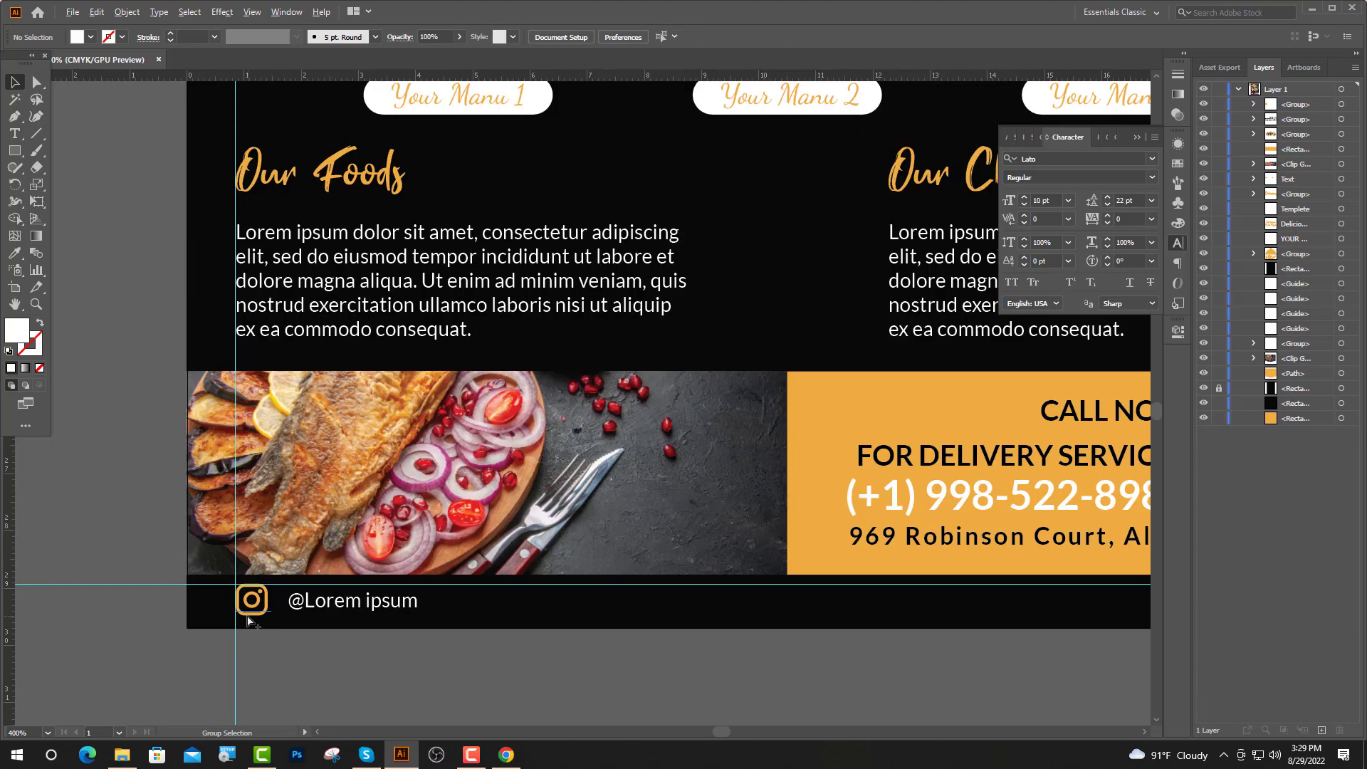
scroll(251, 618, down, 2)
scroll(381, 571, down, 2)
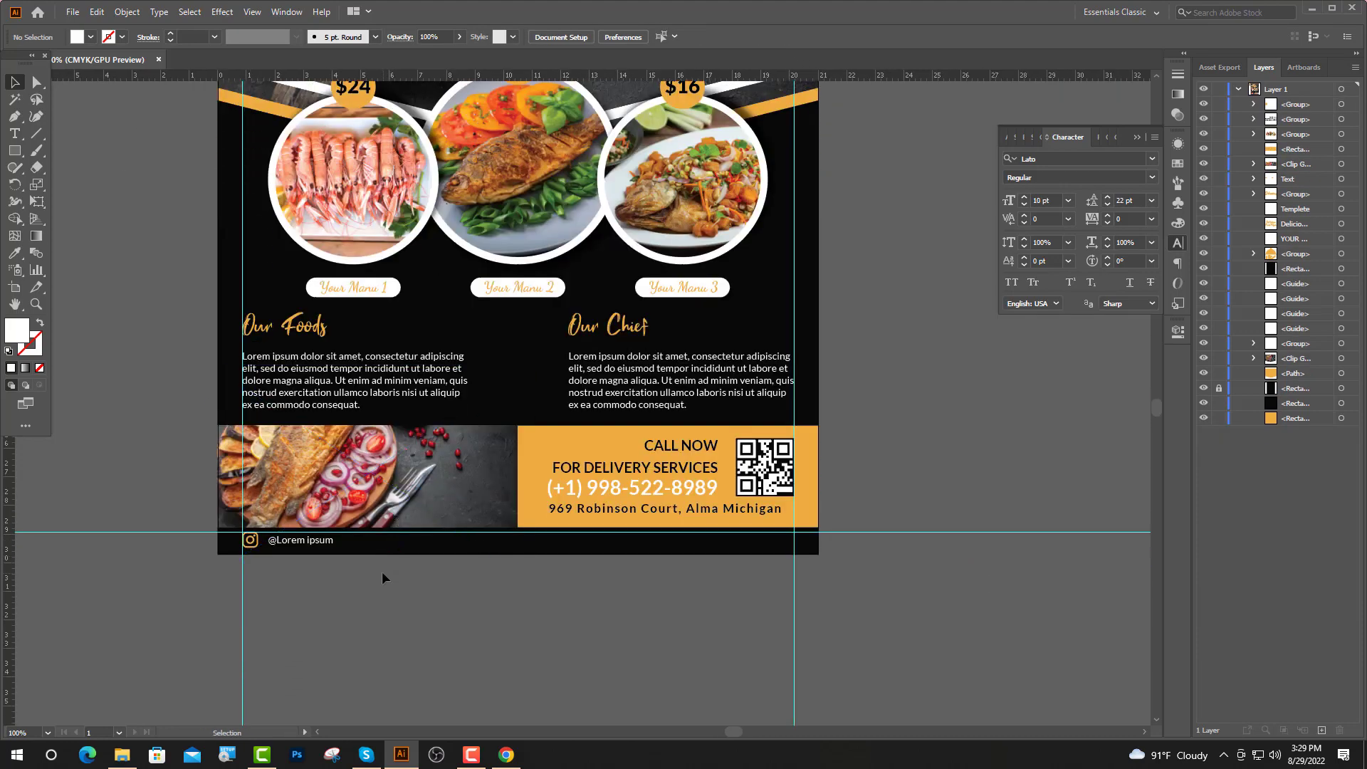
Duplicate the icon-and-handle pair twice across the strip and remove the @ from the third handle
scroll(349, 562, up, 1)
drag(303, 540, 637, 531)
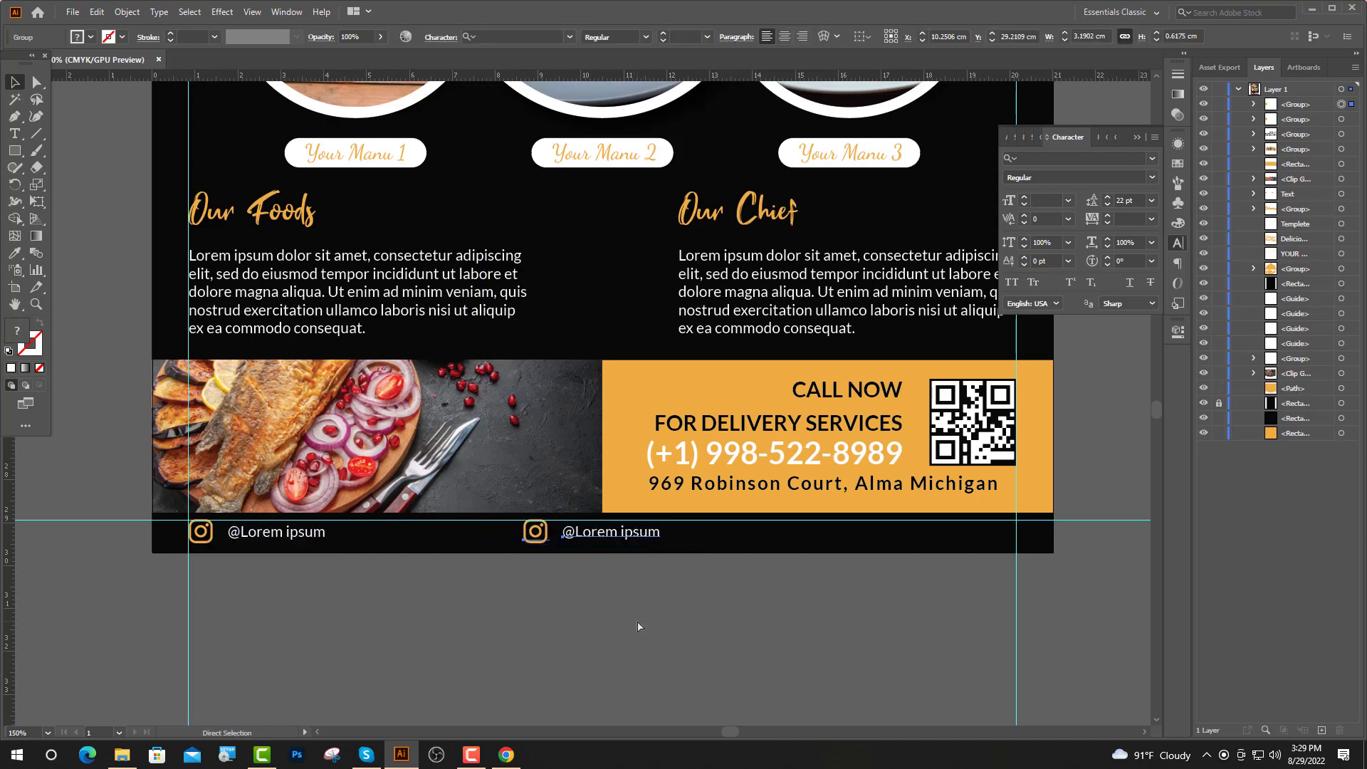
key(ctrl+d)
scroll(1011, 528, up, 3)
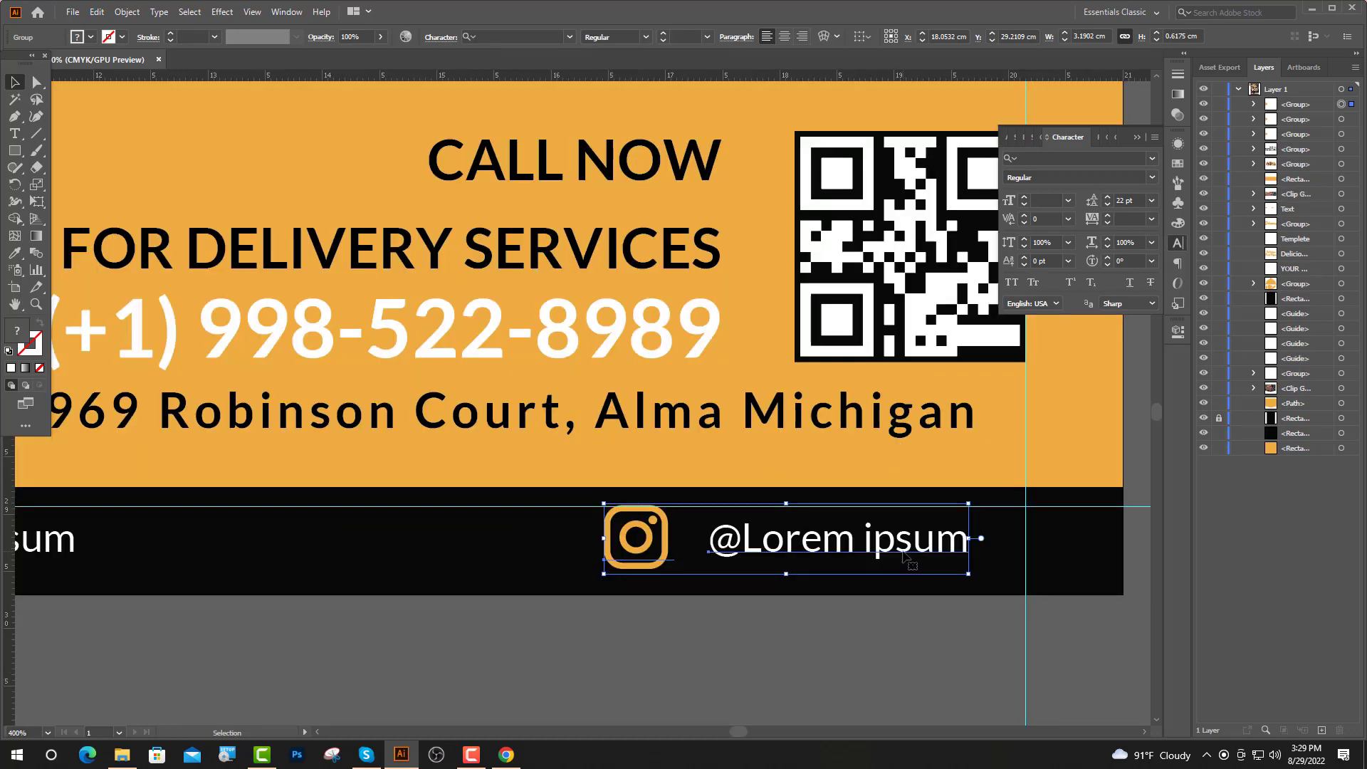
drag(913, 549, 962, 541)
key(t)
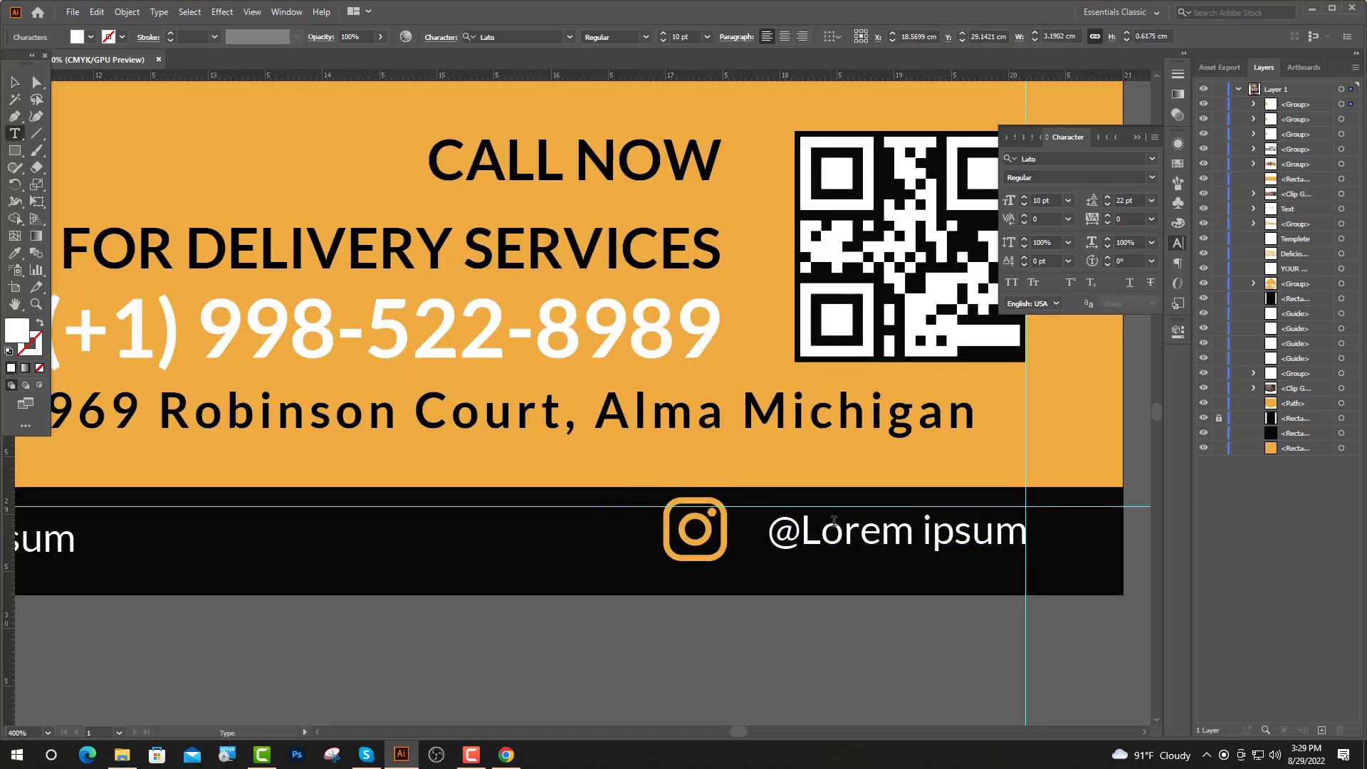
key(BackSpace)
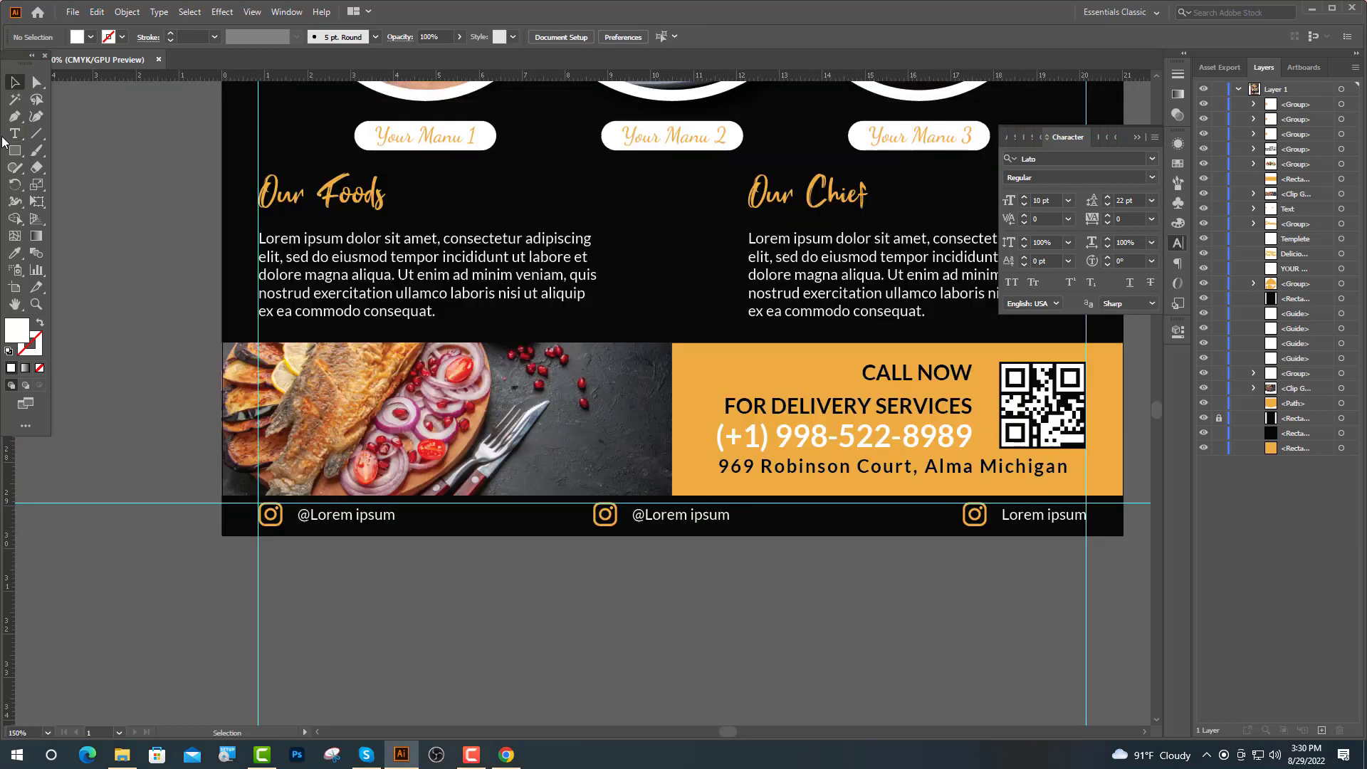
click(13, 135)
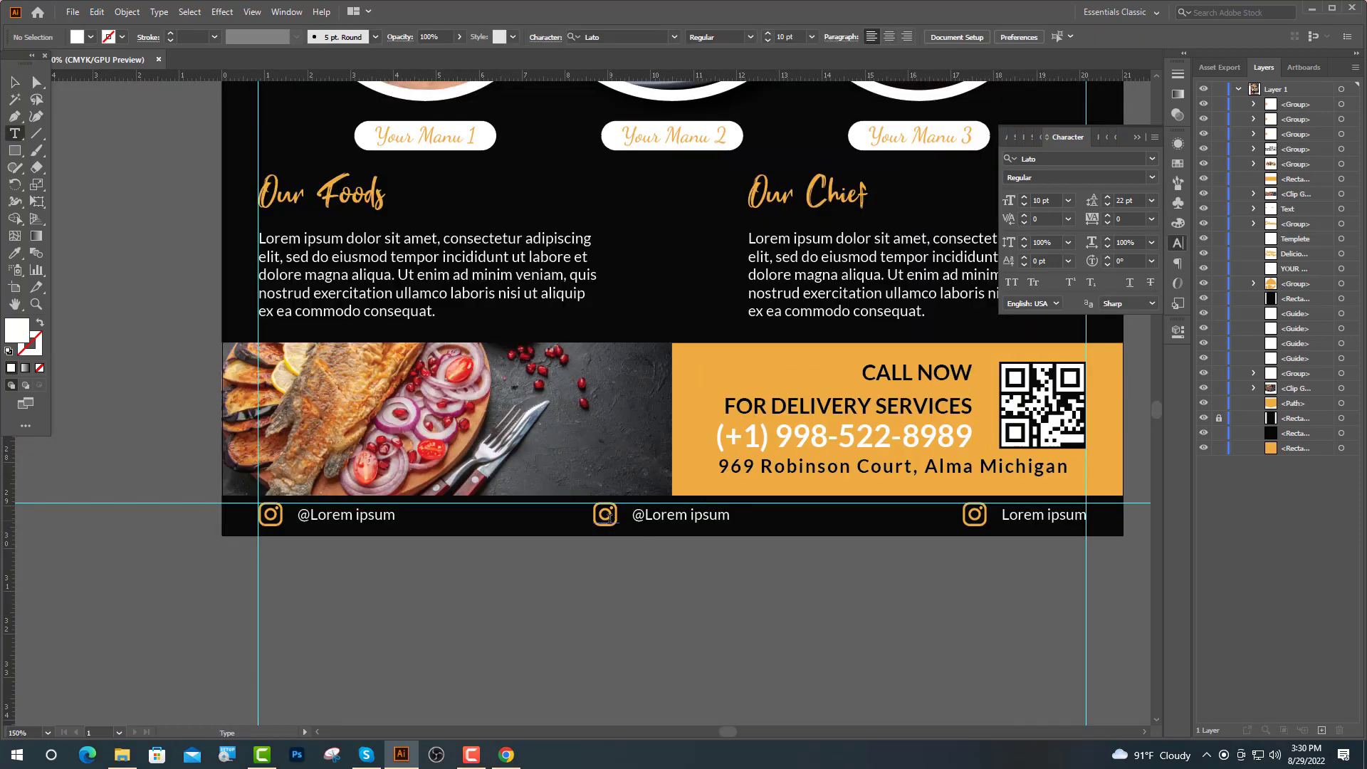
Replace the middle Instagram glyph with the Twitter bird copied from IcoFont
drag(615, 518, 588, 516)
click(506, 754)
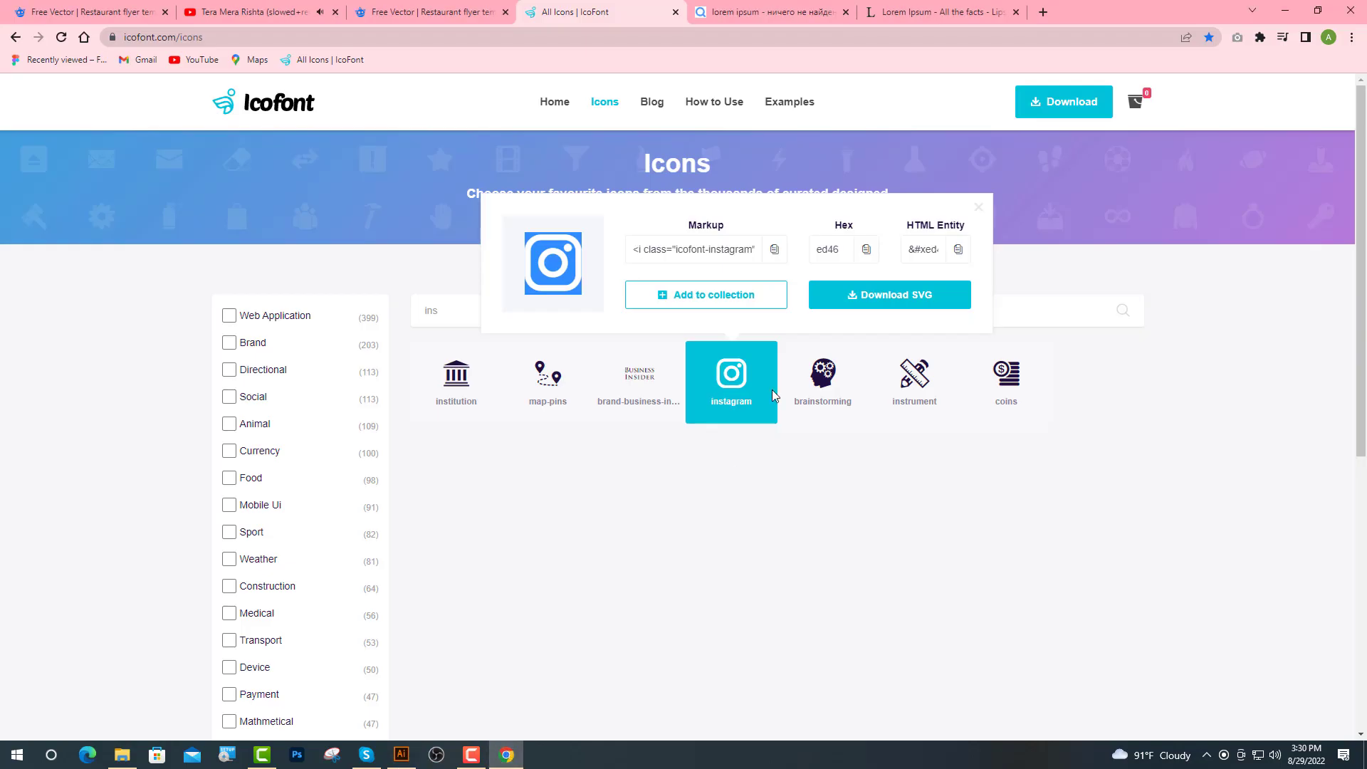
click(1031, 202)
double_click(487, 303)
text(twi)
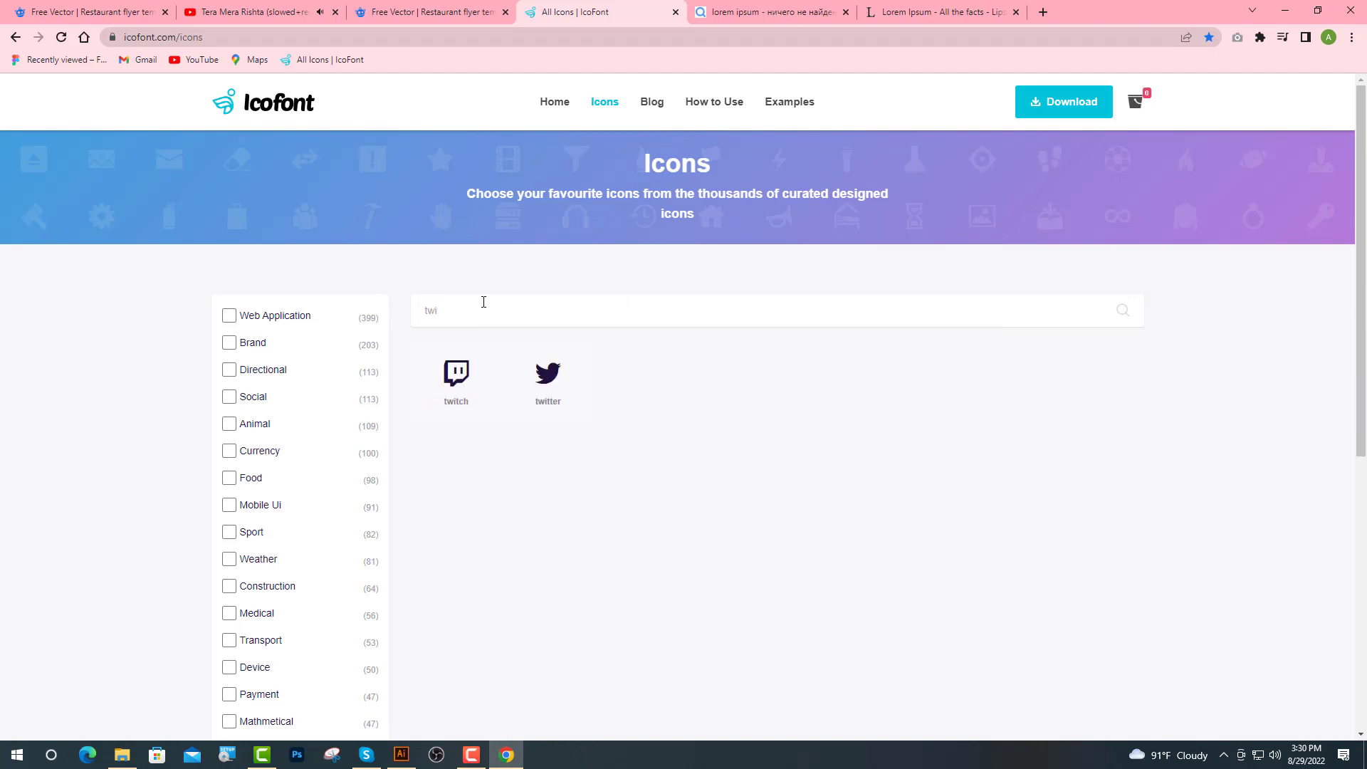
click(545, 380)
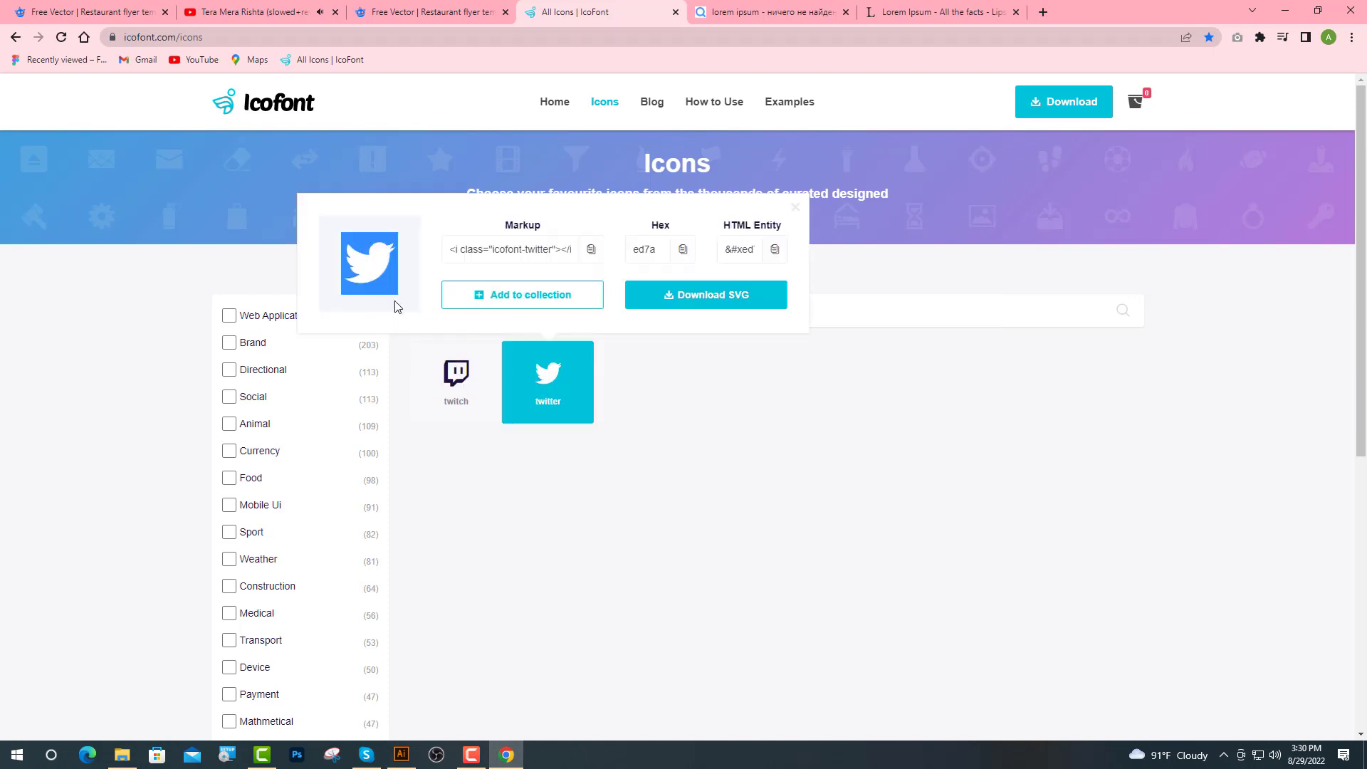
click(402, 755)
key(ctrl+v)
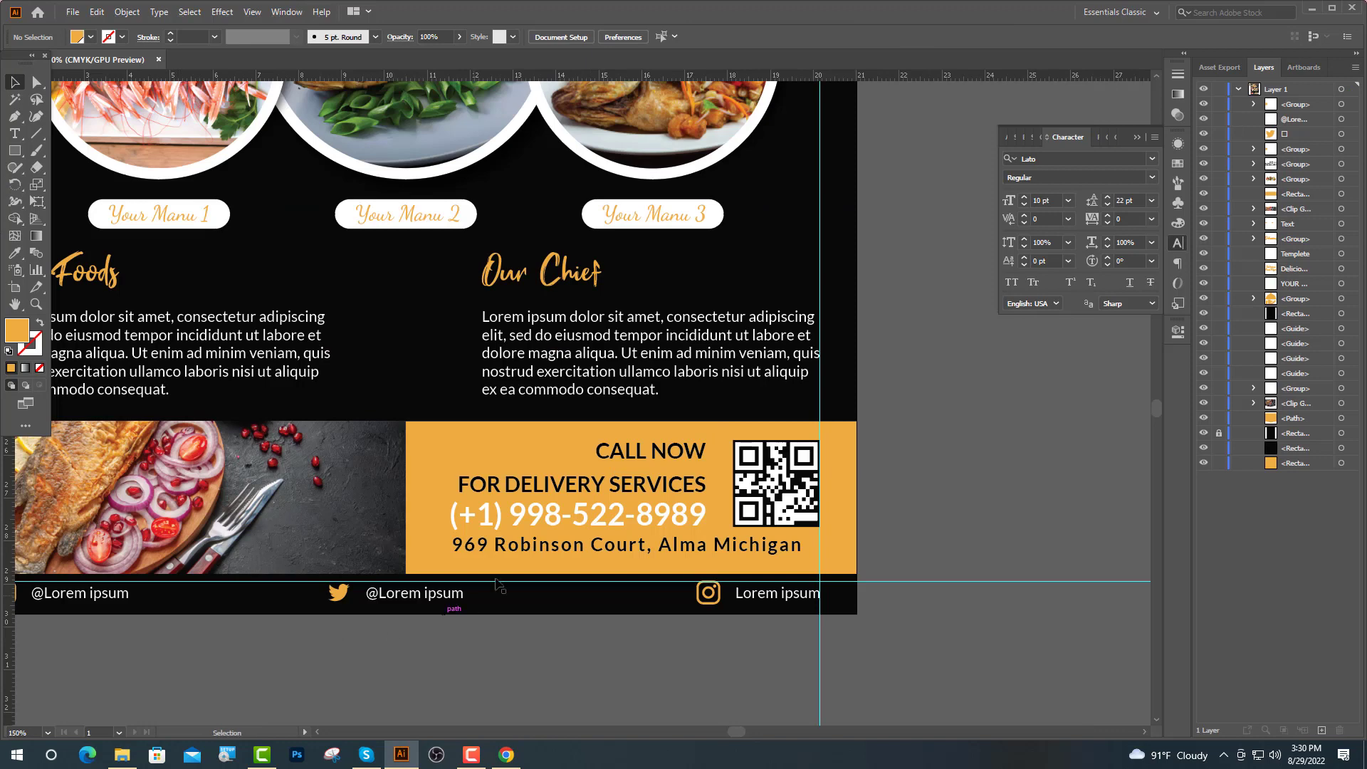
Copy the Facebook glyph found by searching 'fa' on IcoFont and paste it over the last icon
scroll(576, 505, down, 2)
scroll(787, 557, up, 2)
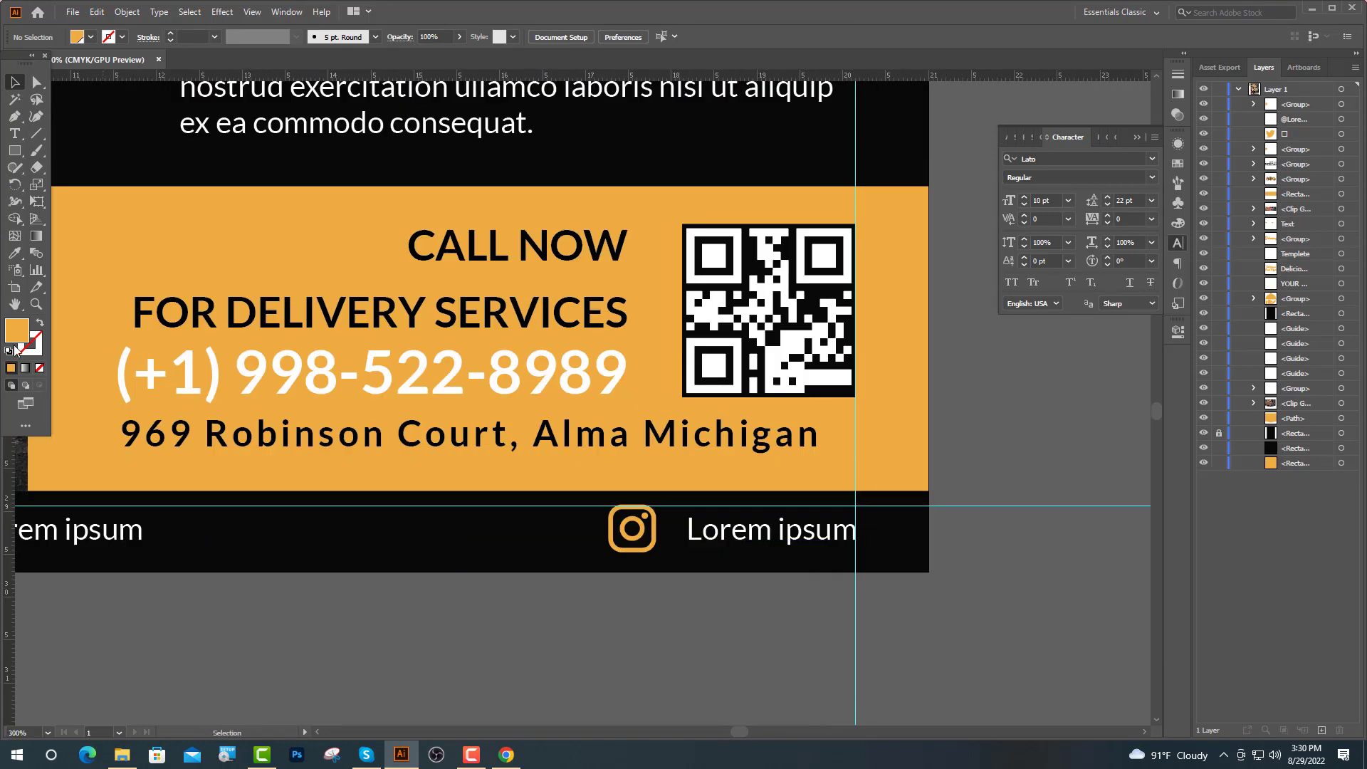
key(t)
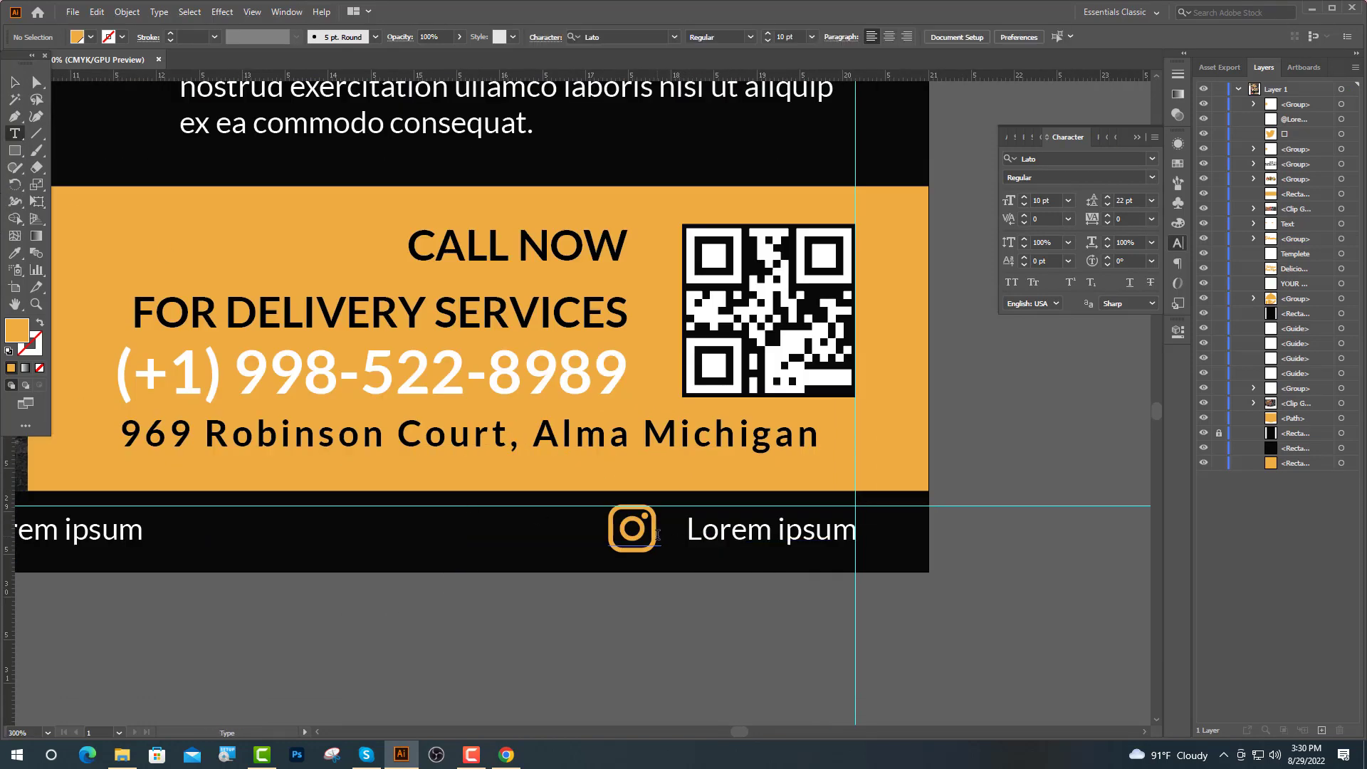
click(507, 754)
click(458, 318)
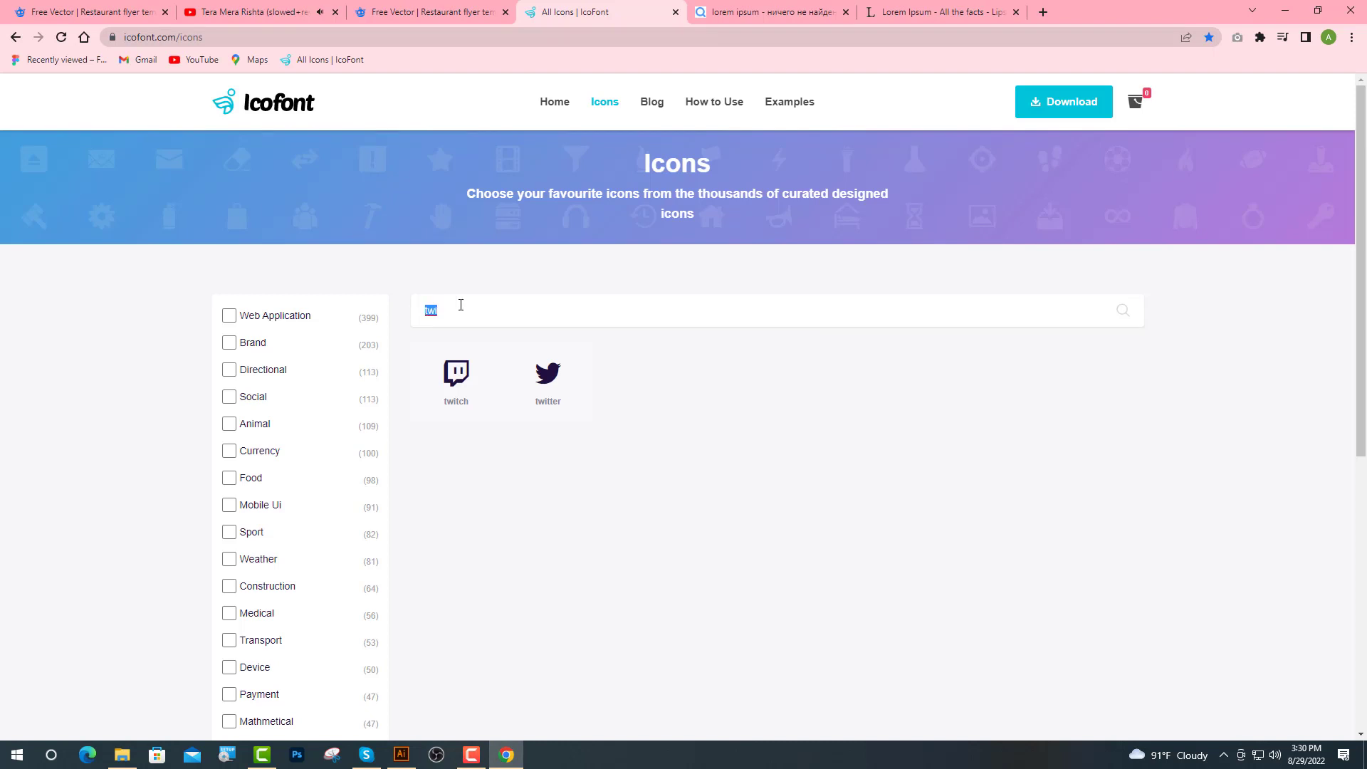
text(fa)
click(1006, 377)
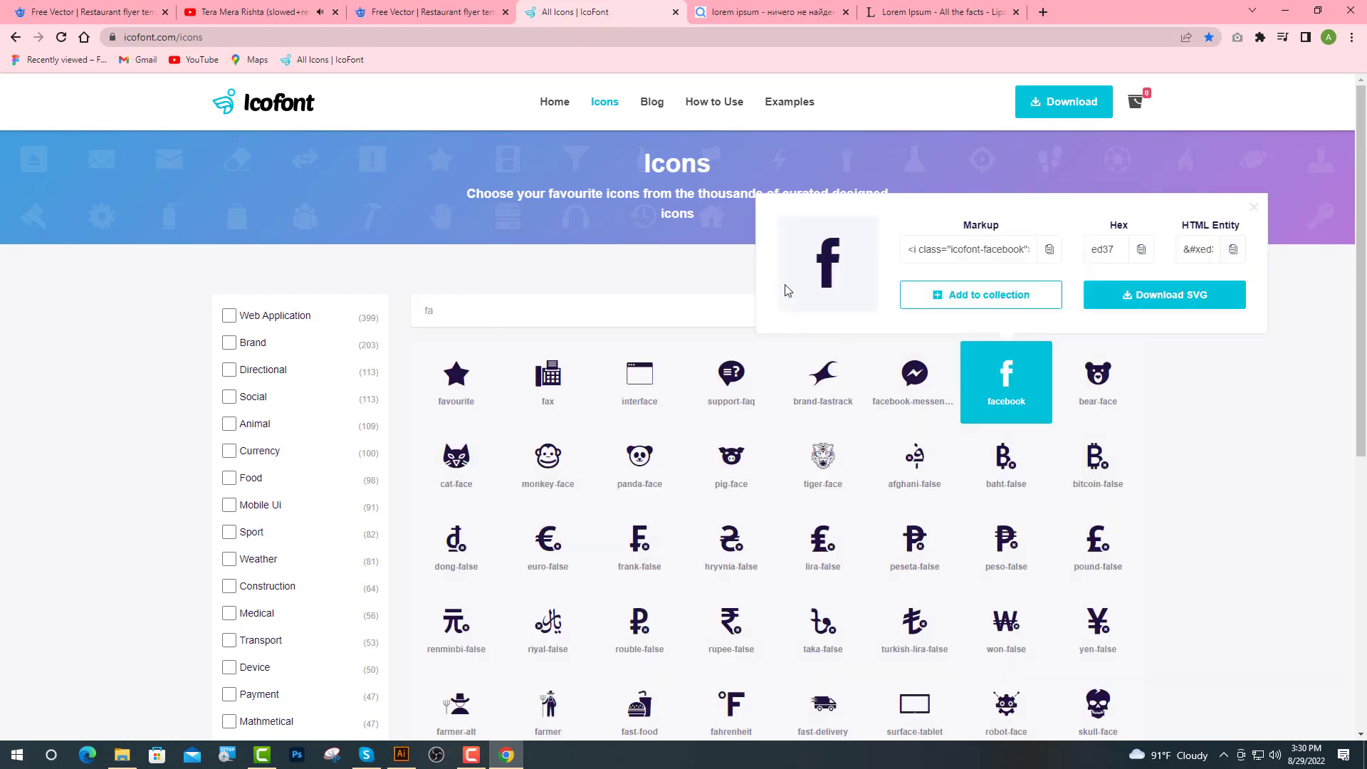
double_click(836, 266)
click(402, 754)
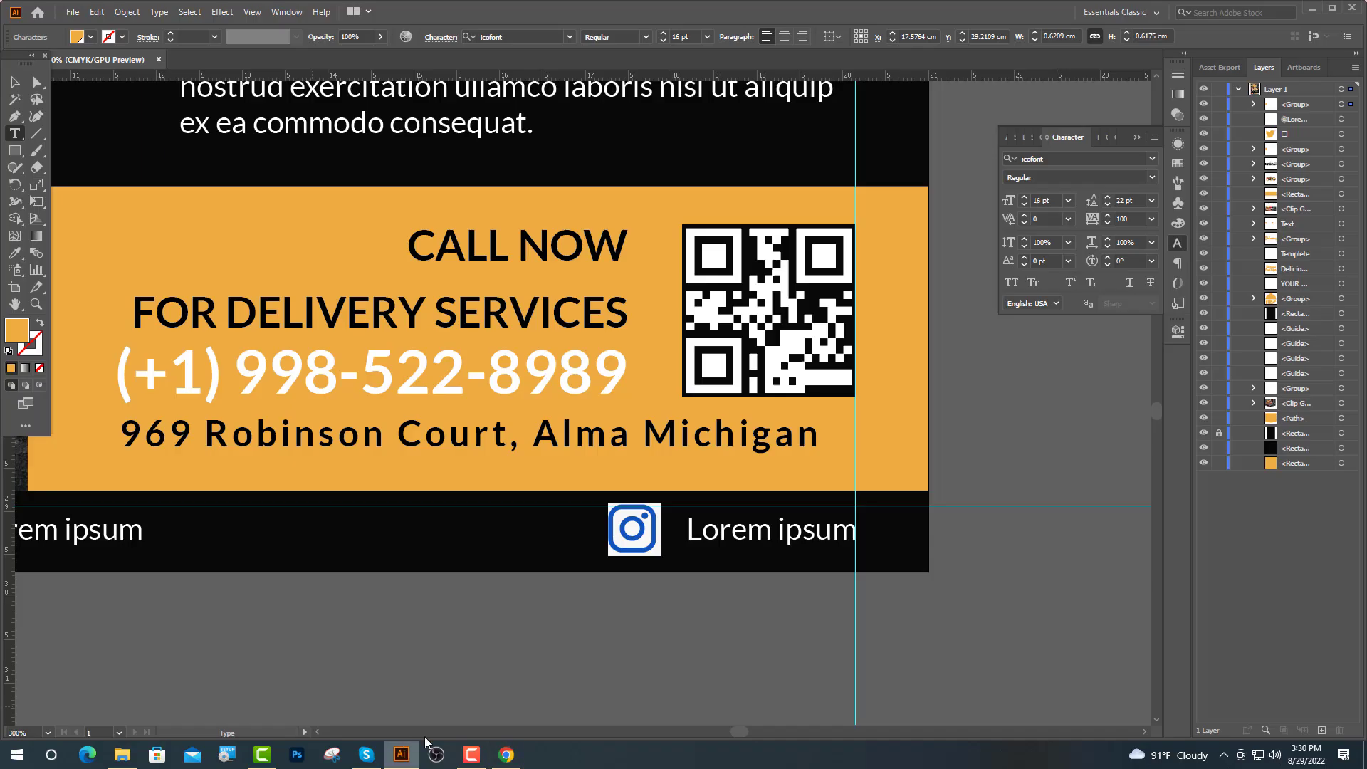
key(ctrl+v)
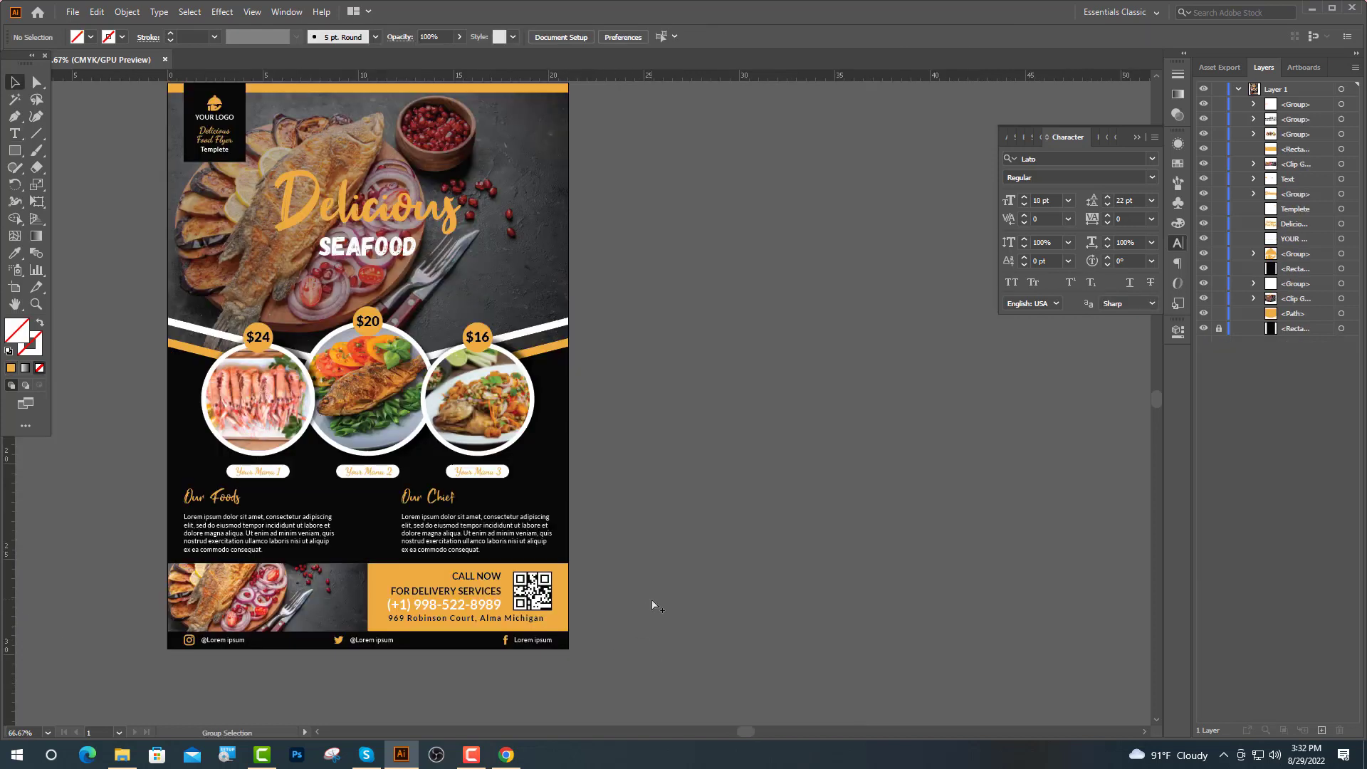
scroll(691, 596, up, 1)
scroll(694, 595, down, 1)
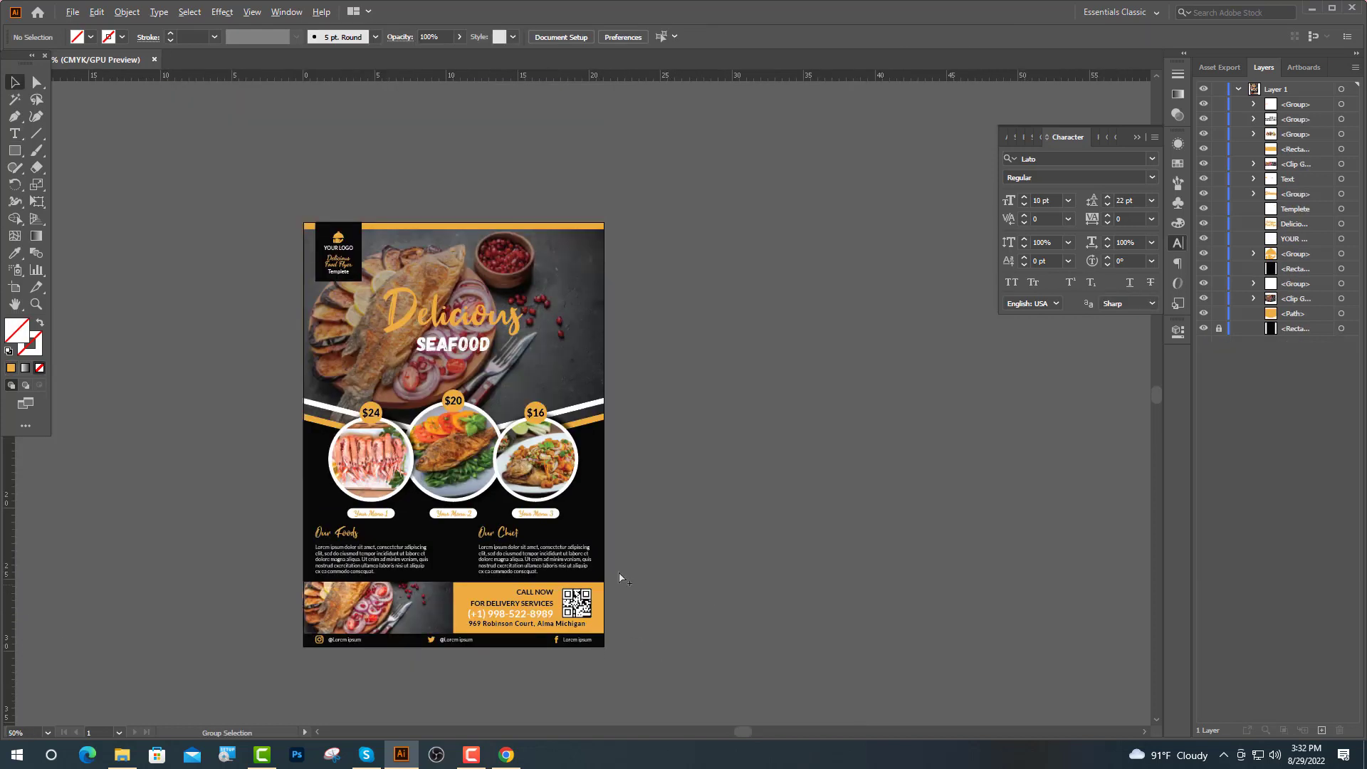
scroll(538, 547, up, 1)
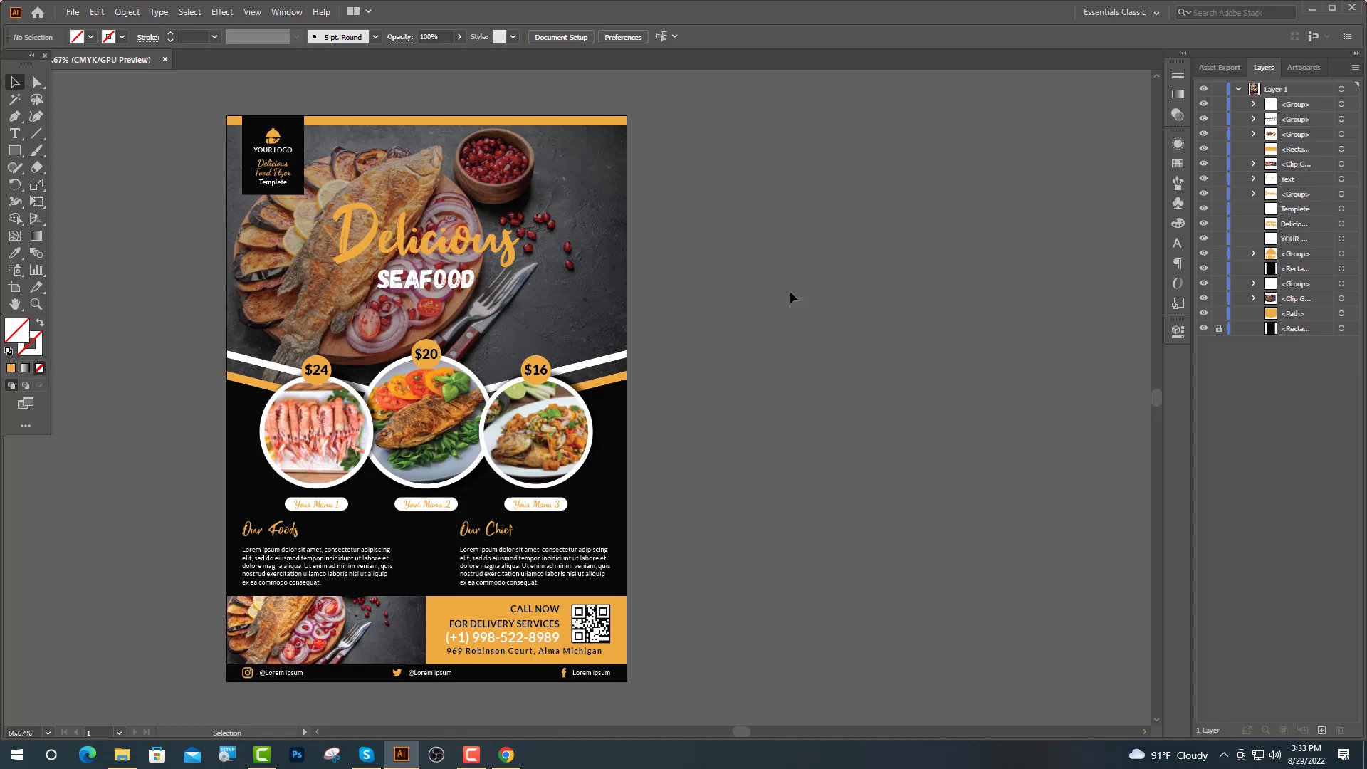
click(471, 755)
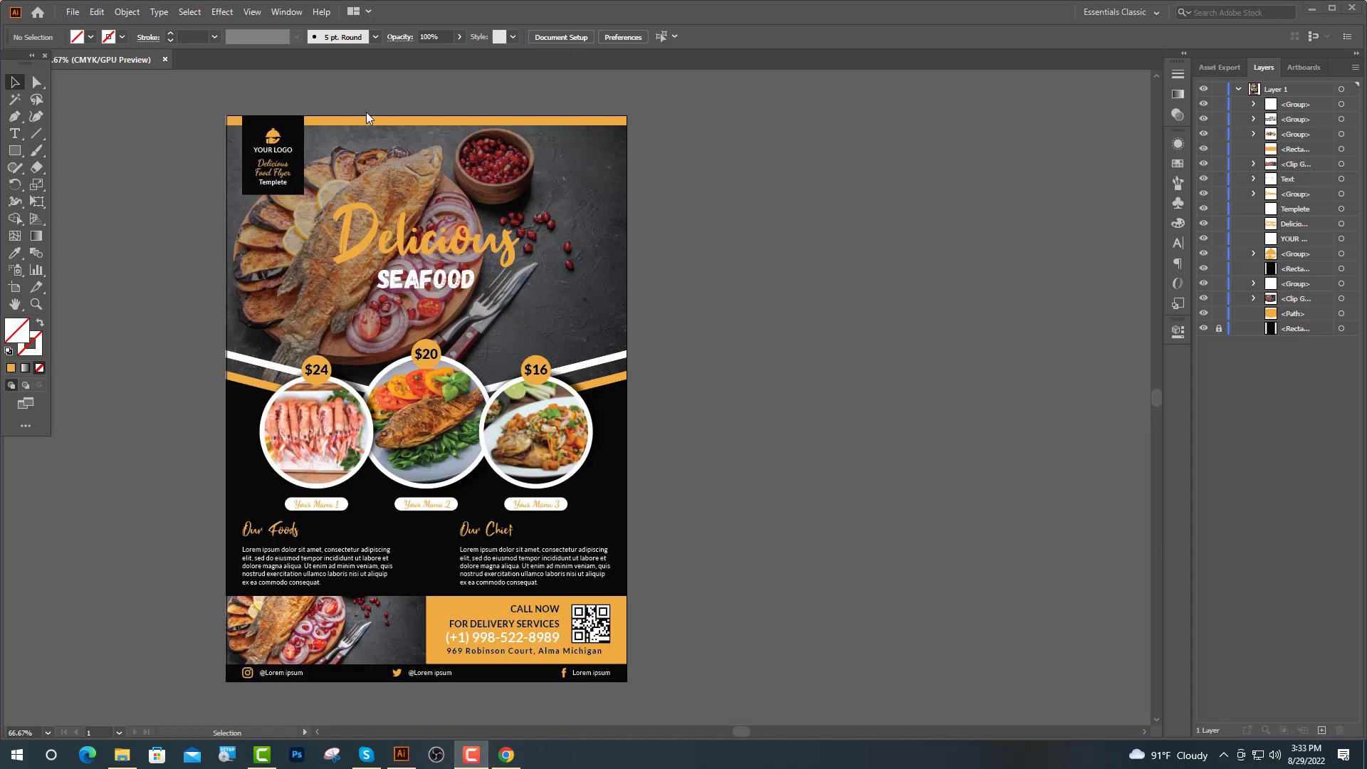